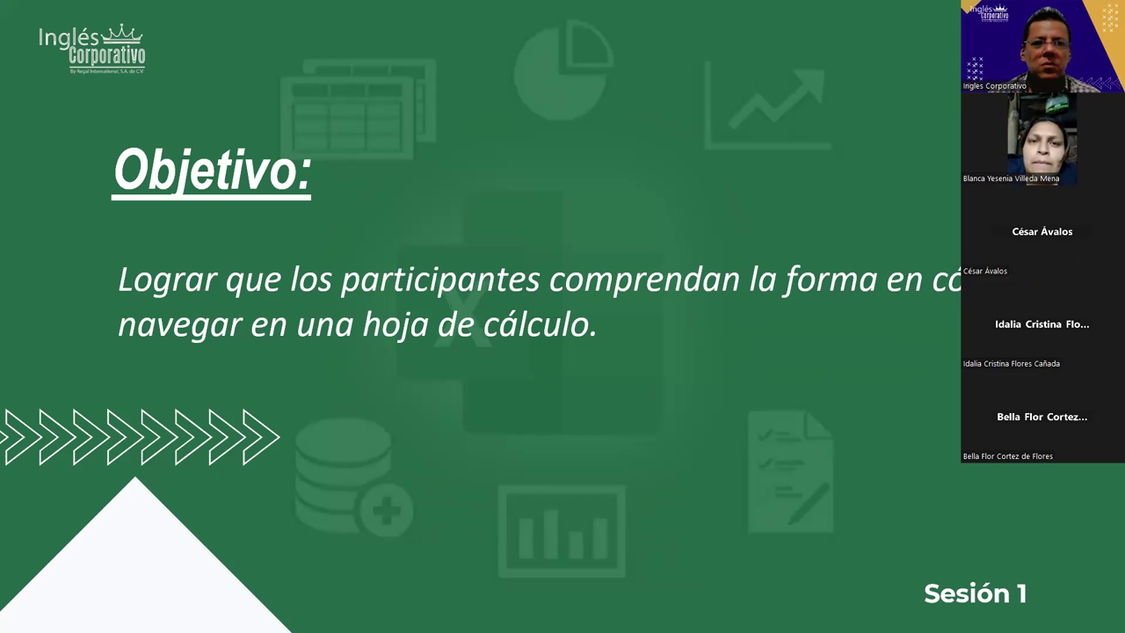
# Move through the slides back to Objetivo, then switch to the blank Excel workbook Libro1.
pyautogui.press('Right')
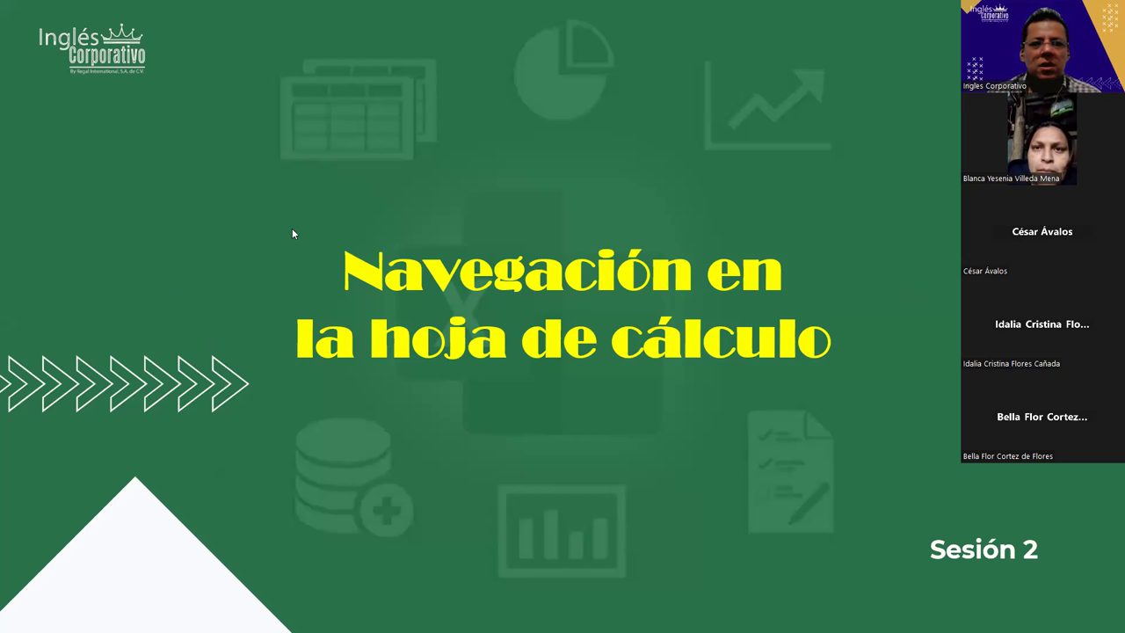
pyautogui.click(437, 389)
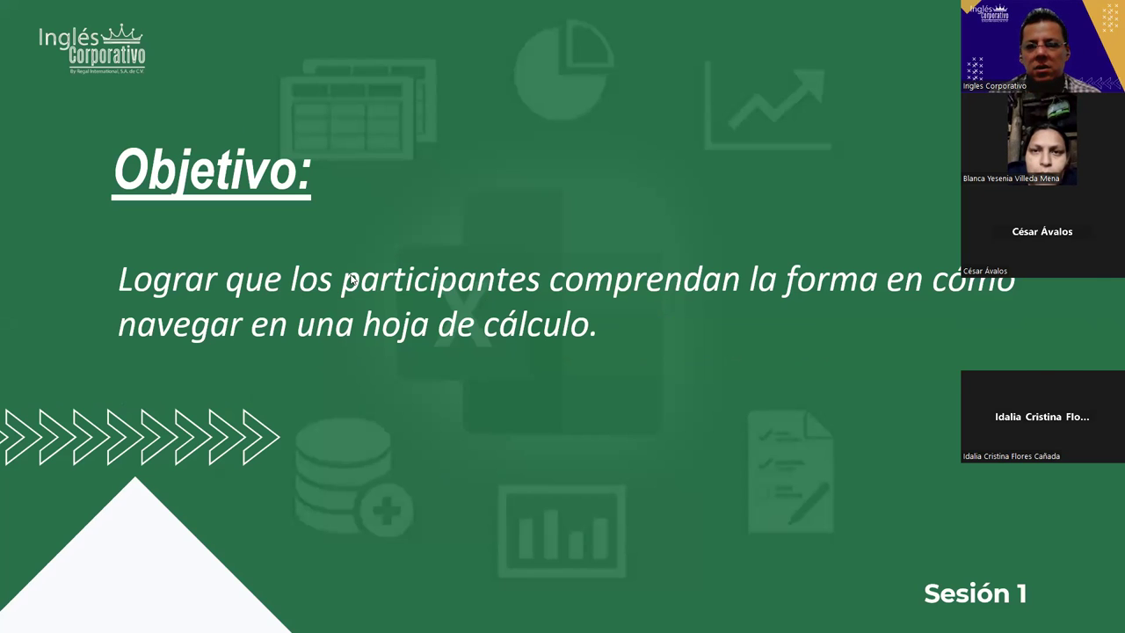
pyautogui.hotkey('alt', 'Tab')
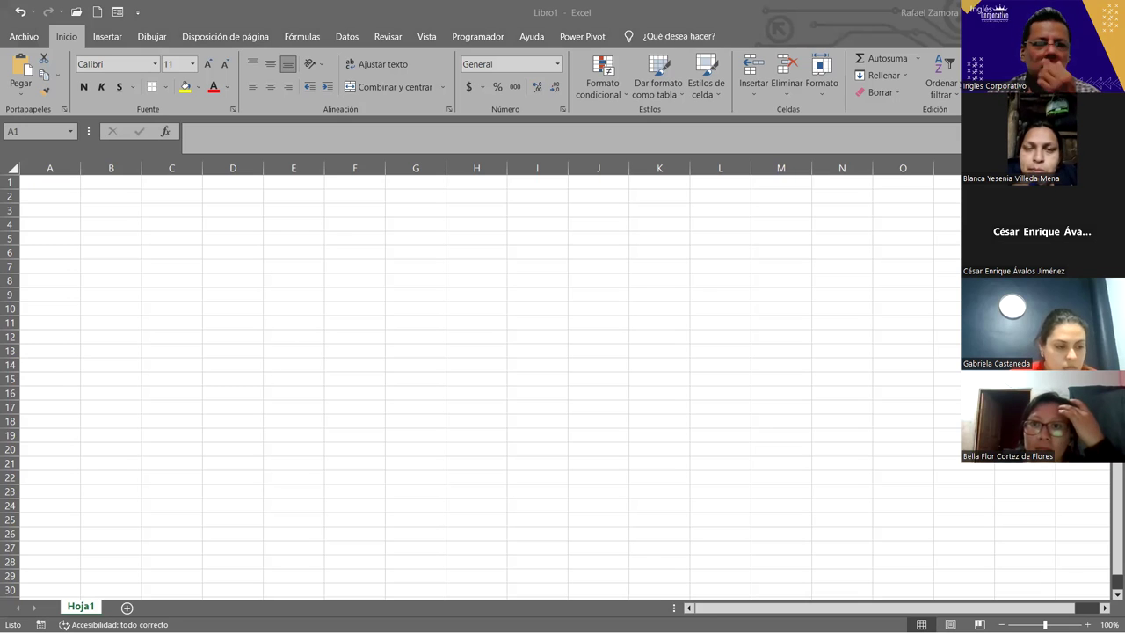
pyautogui.click(293, 421)
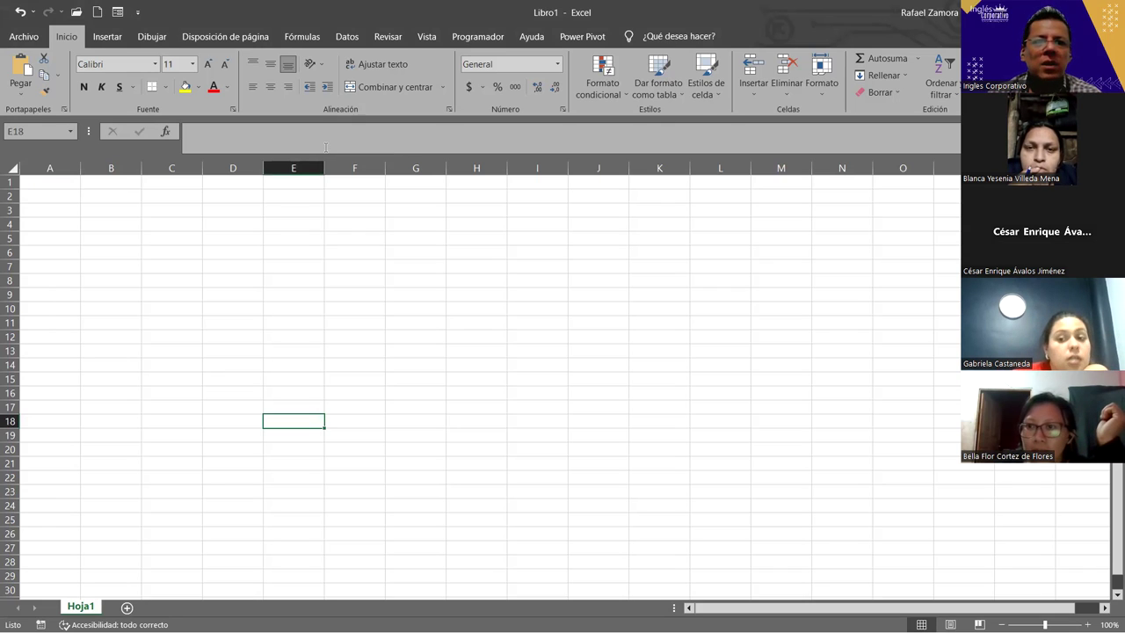
pyautogui.press('Right')
pyautogui.press('Right')
pyautogui.press('Down')
pyautogui.press('Down')
pyautogui.press('Down')
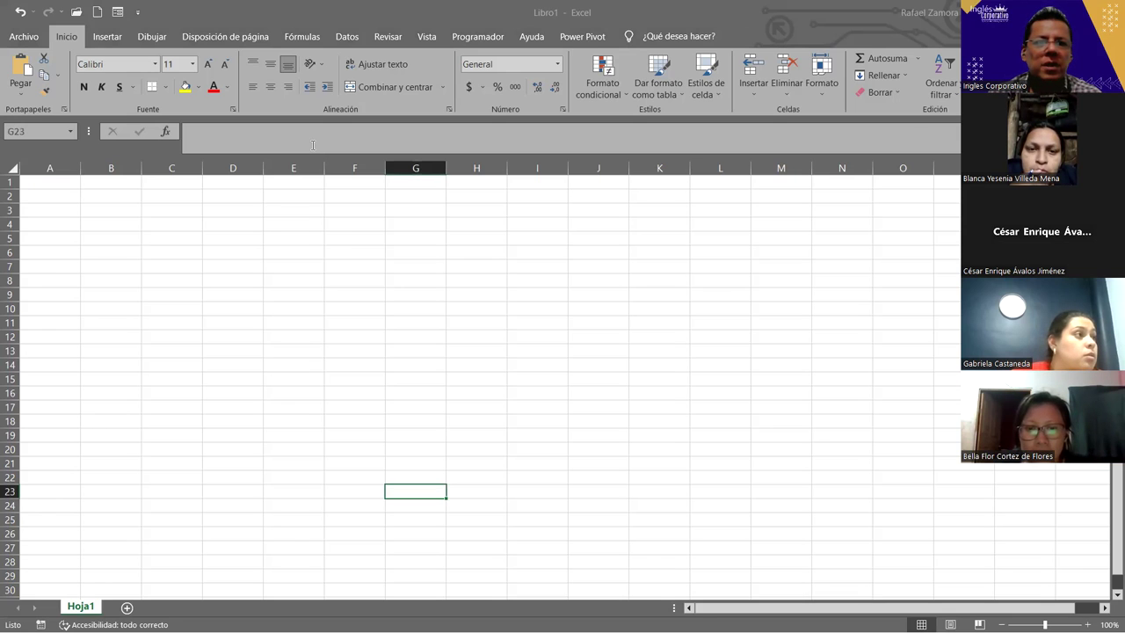
pyautogui.click(415, 209)
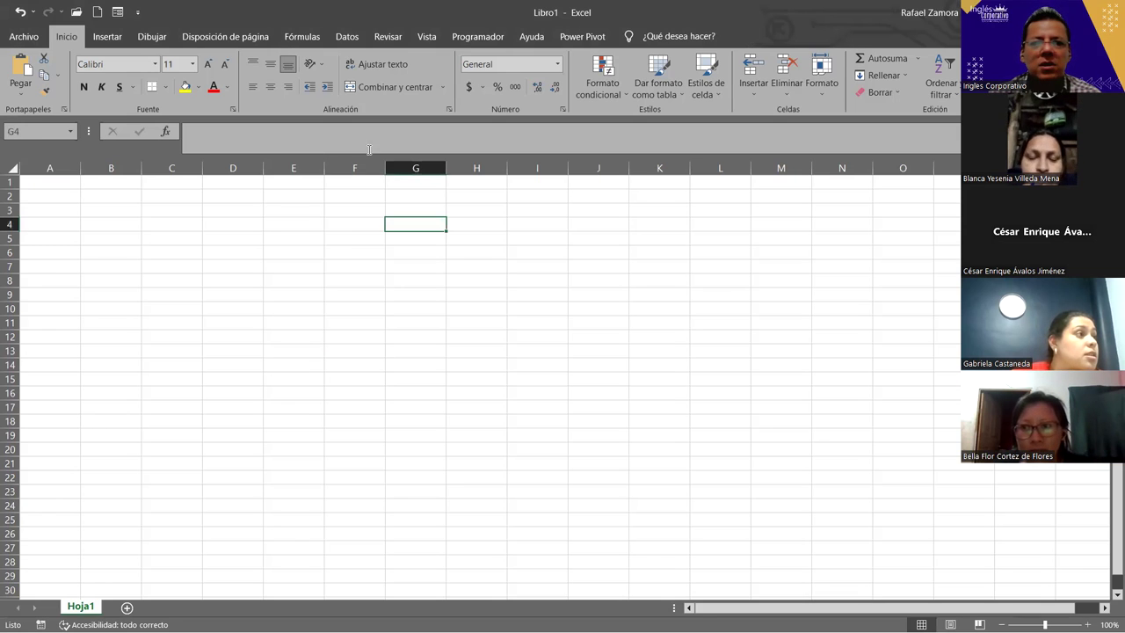
pyautogui.click(352, 286)
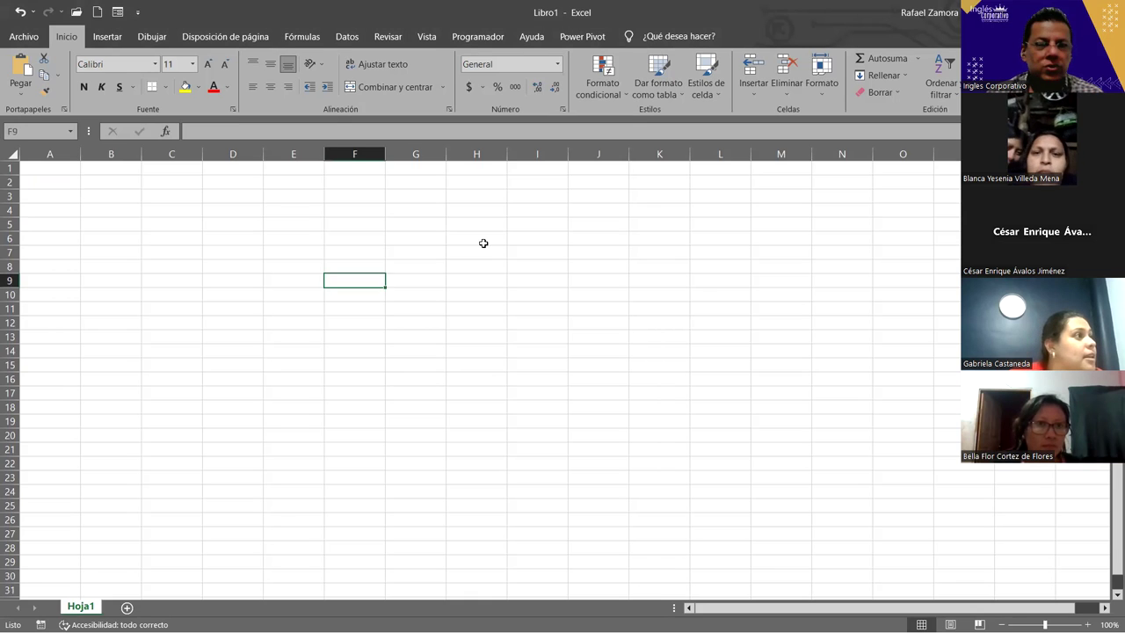
pyautogui.click(105, 38)
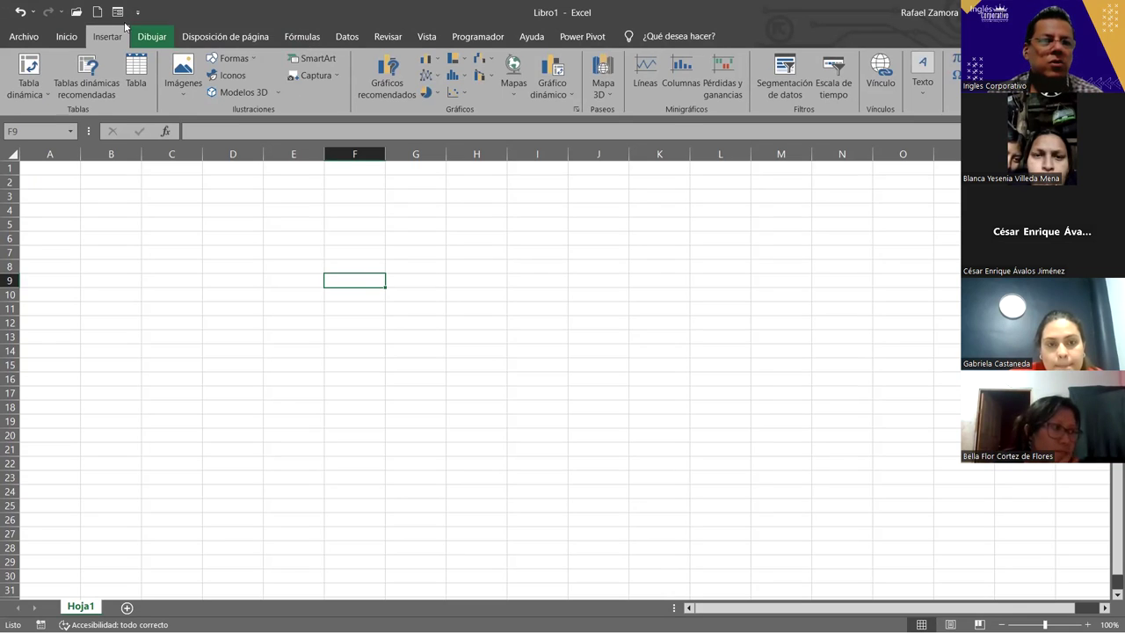
pyautogui.click(68, 37)
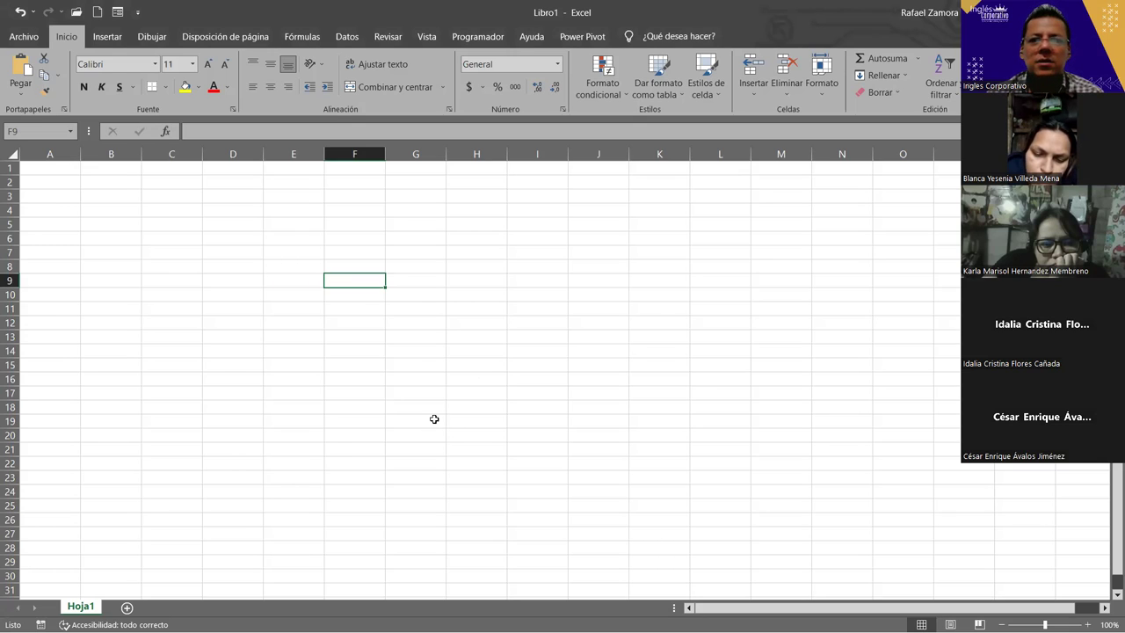
# Select cells H15, C25 and A4, then zoom the empty Hoja1 to 115%.
pyautogui.click(454, 357)
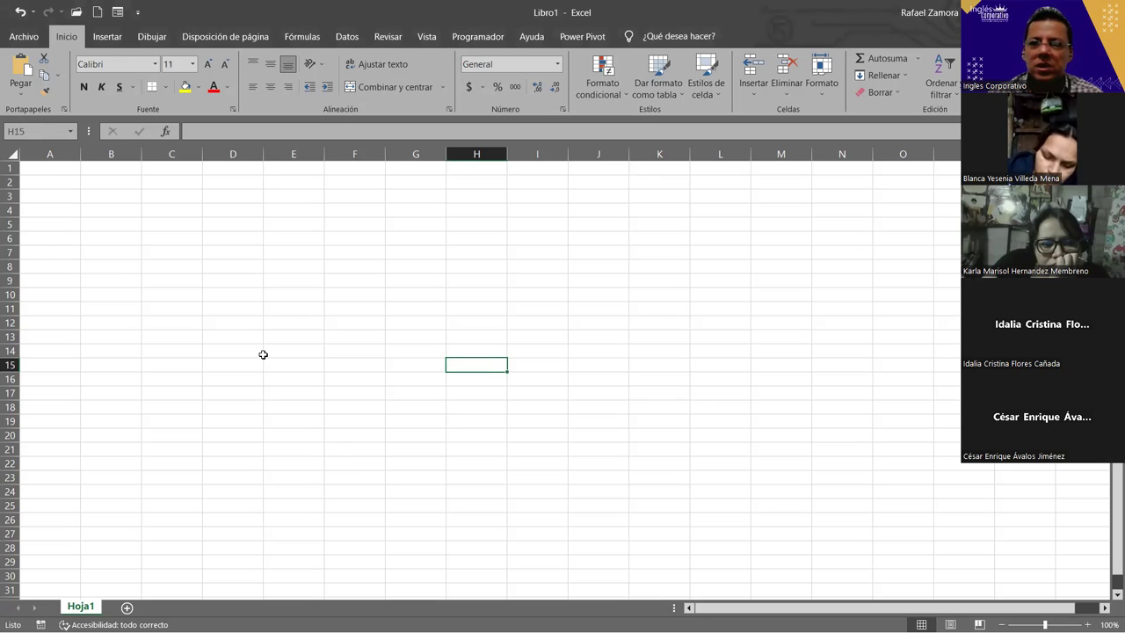
pyautogui.click(201, 514)
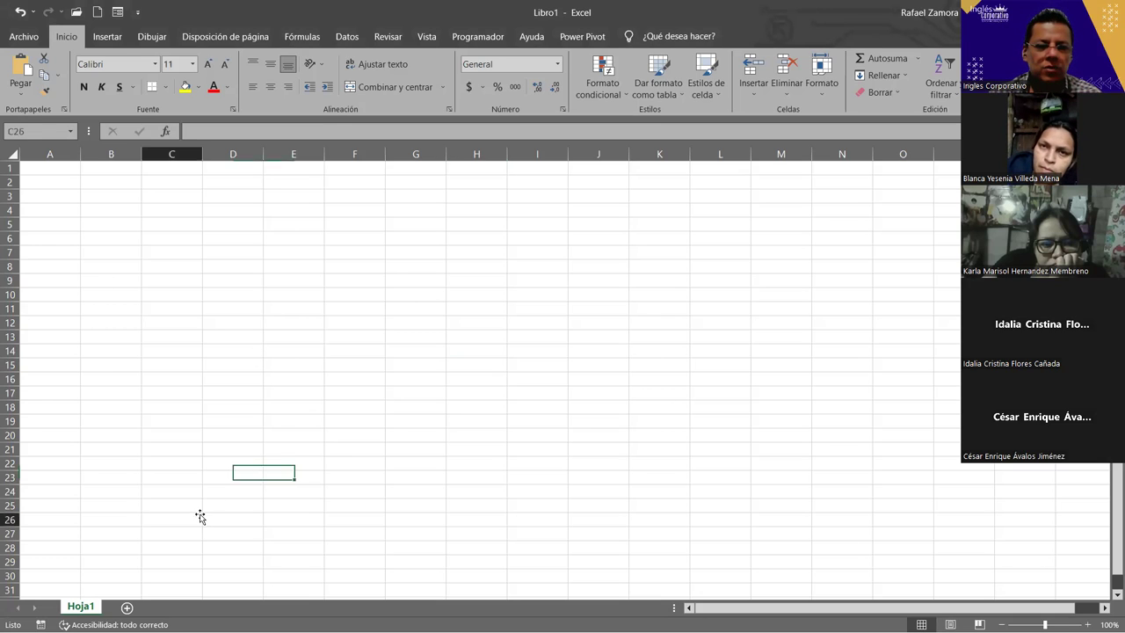
pyautogui.click(78, 208)
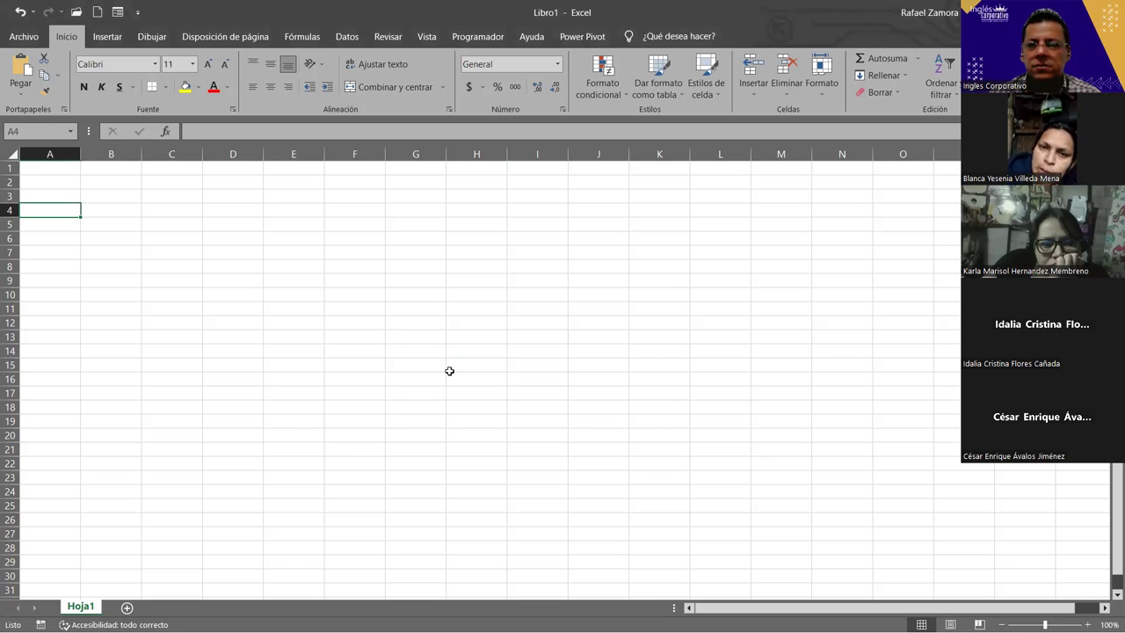
pyautogui.keyDown('ctrl'); pyautogui.scroll(1, 435, 374); pyautogui.keyUp('ctrl')
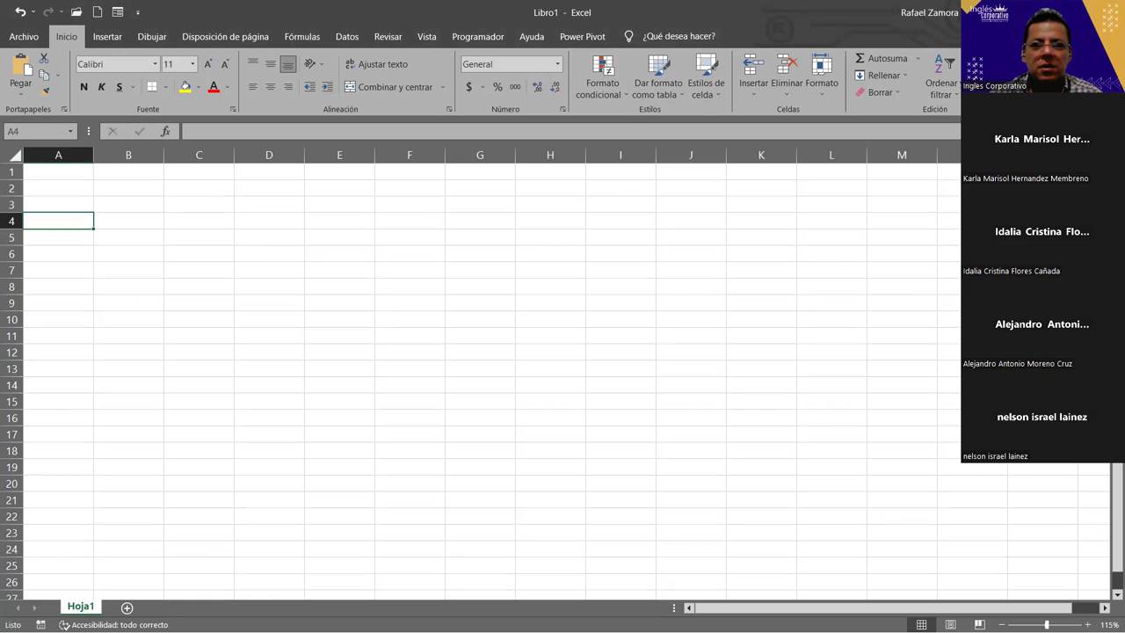
pyautogui.hotkey('alt', 'Tab')
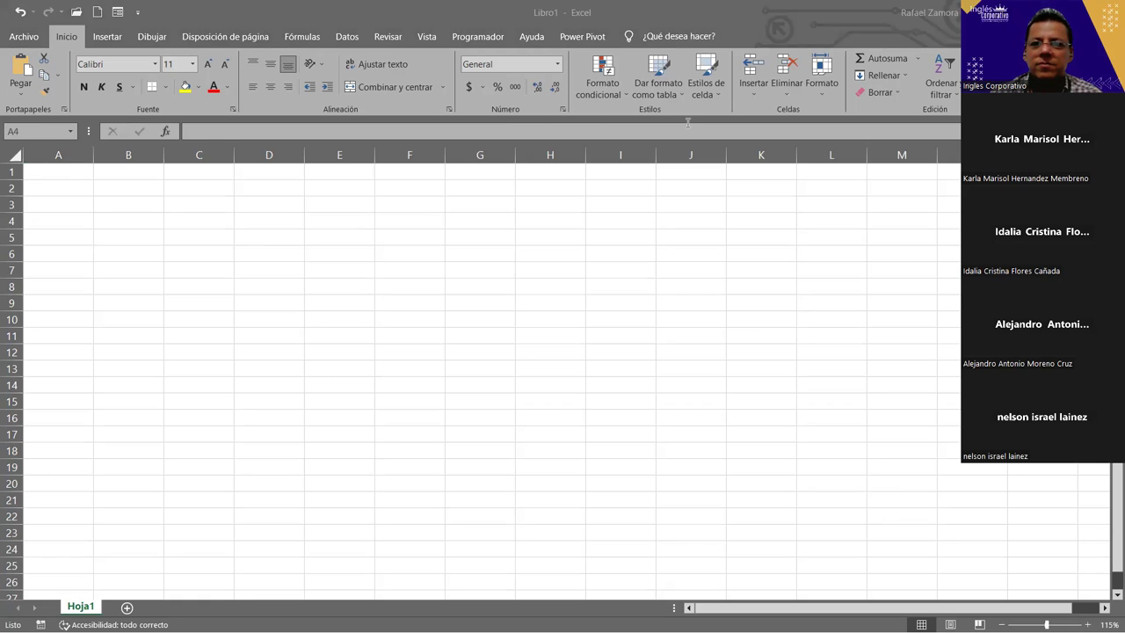
pyautogui.click(155, 195)
pyautogui.click(154, 195)
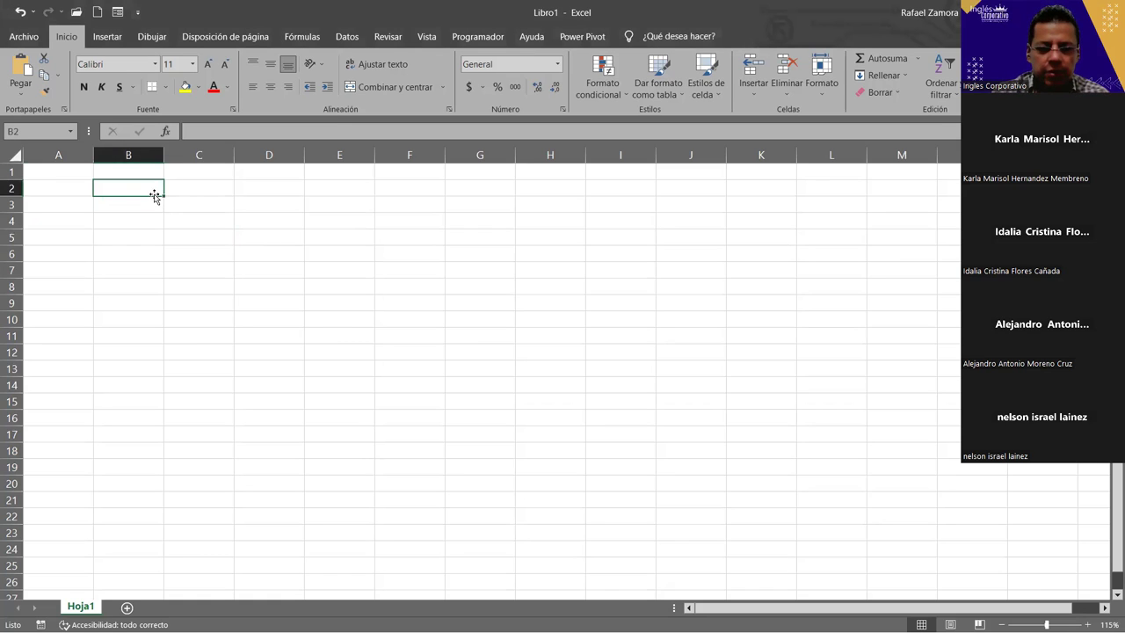
pyautogui.write('Excel')
pyautogui.press('Return')
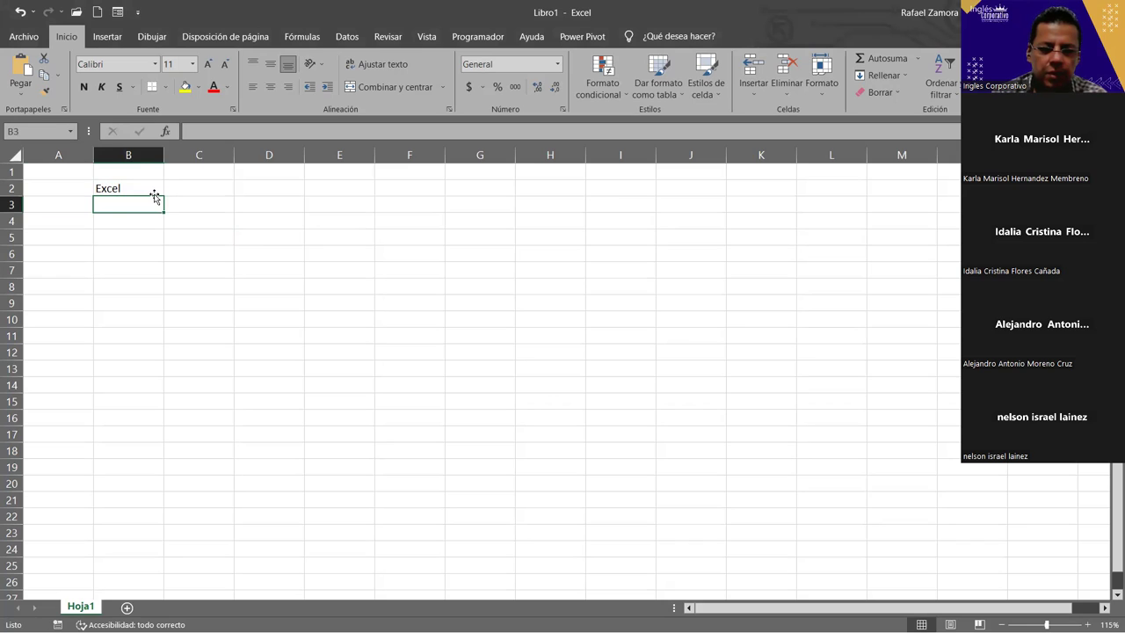
pyautogui.write('B[asic')
pyautogui.press('BackSpace')
pyautogui.press('BackSpace')
pyautogui.press('BackSpace')
pyautogui.press('BackSpace')
pyautogui.press('BackSpace')
pyautogui.write('ásico')
pyautogui.press('Return')
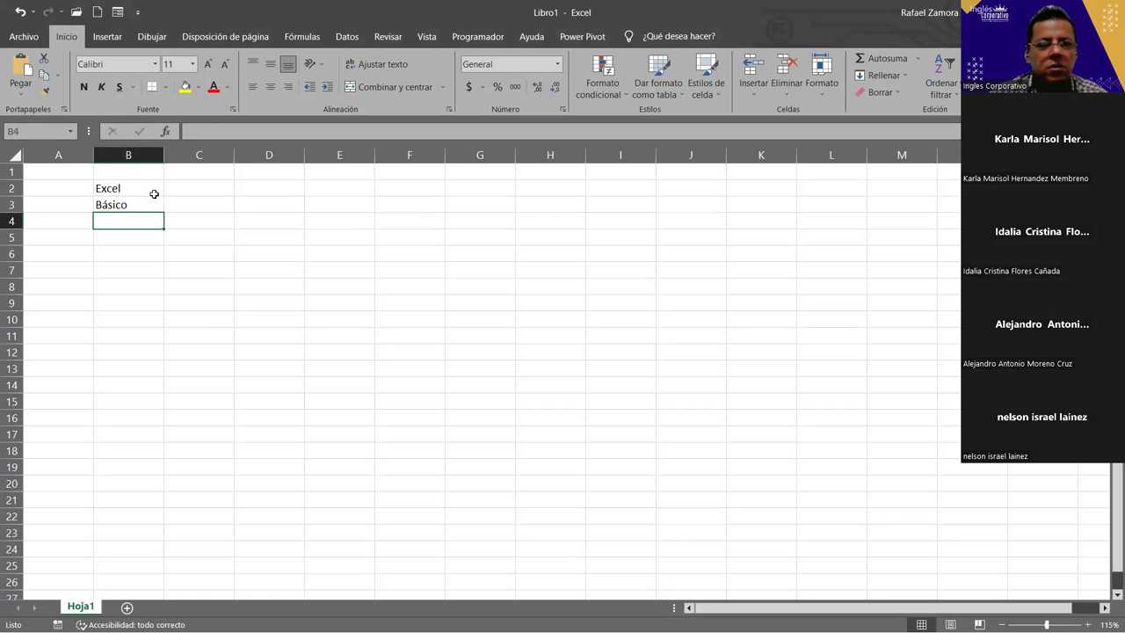
pyautogui.hotkey('ctrl', 'z')
pyautogui.hotkey('ctrl', 'z')
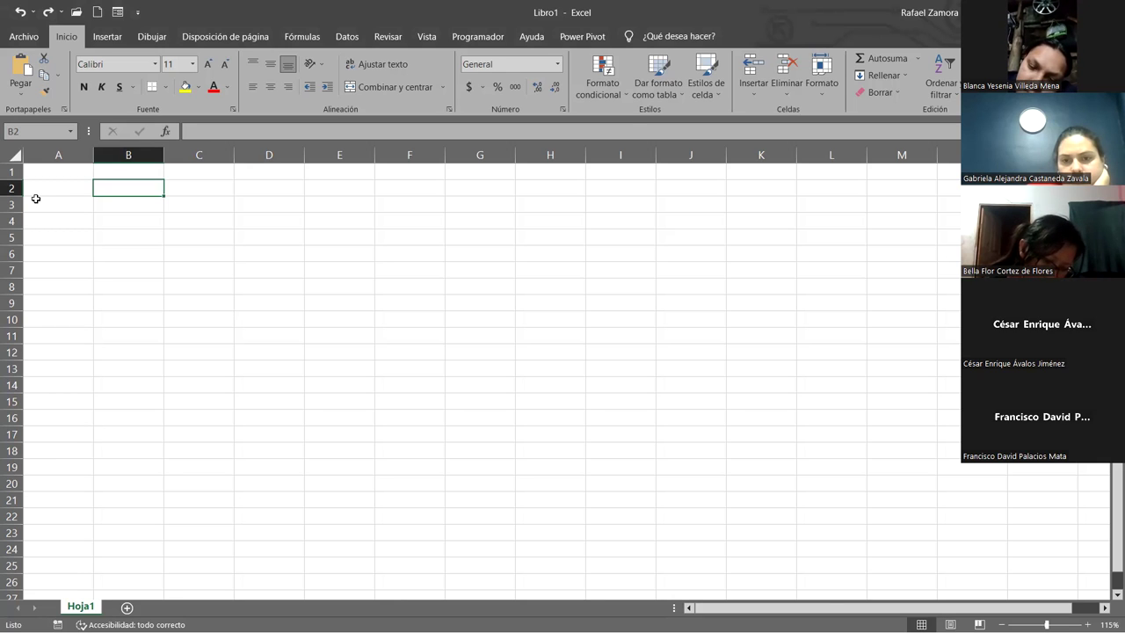
# Enter 'Excel' in B2 and 'Básico' in B3.
pyautogui.write('Excel')
pyautogui.press('Return')
pyautogui.write('Básico')
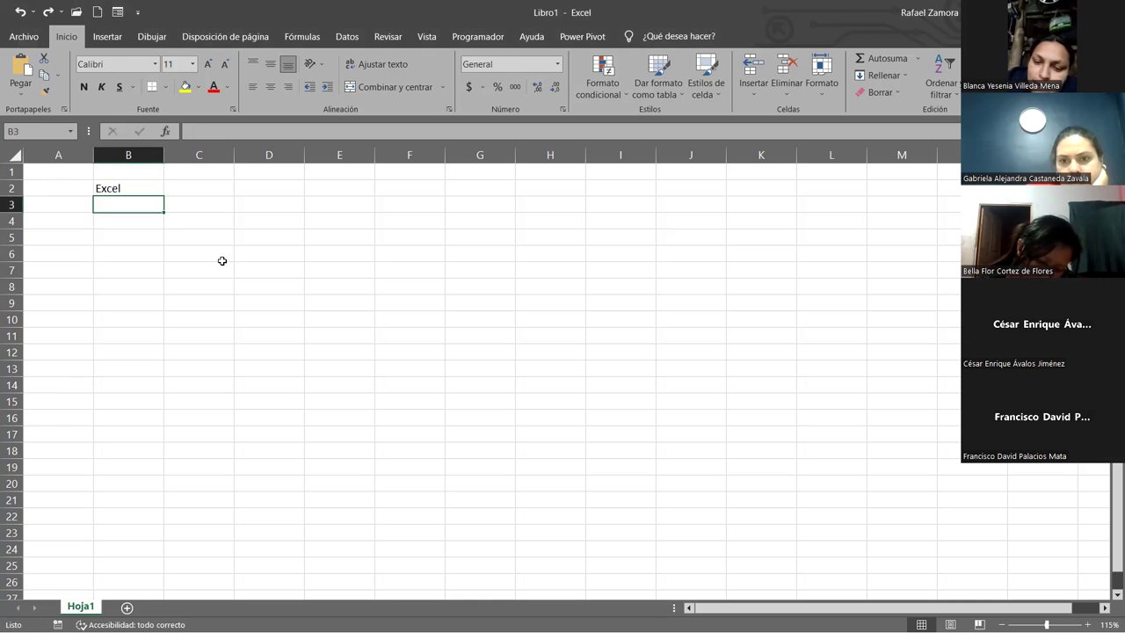
# Select cells D8, A6, B9, D5, C8, B6, B5 and D4, ending on empty B4.
pyautogui.click(251, 286)
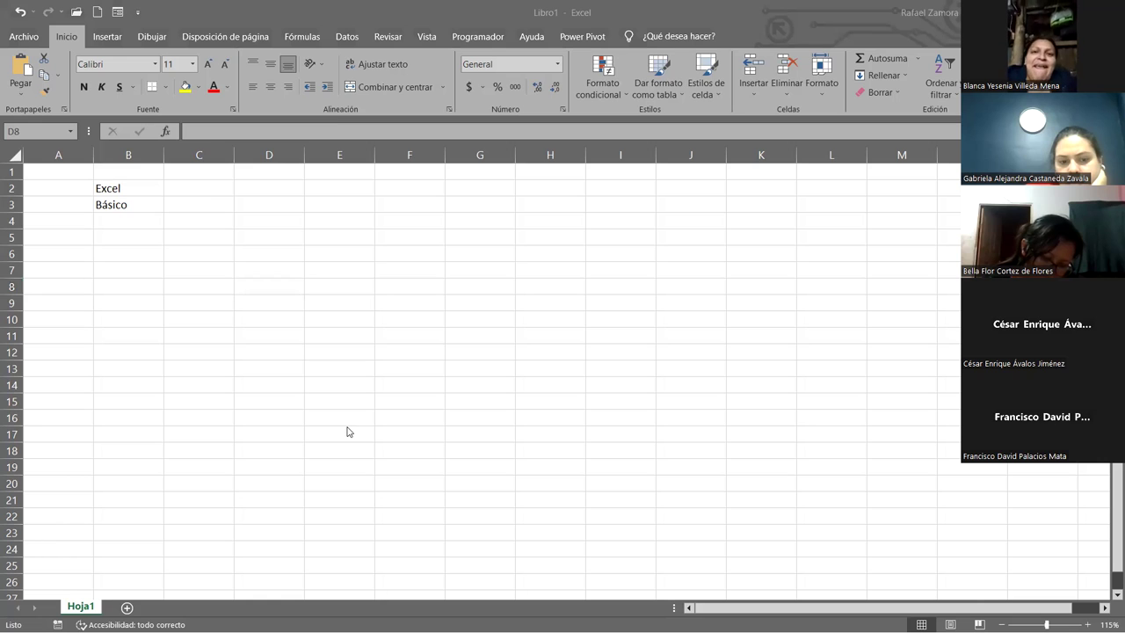
pyautogui.click(58, 253)
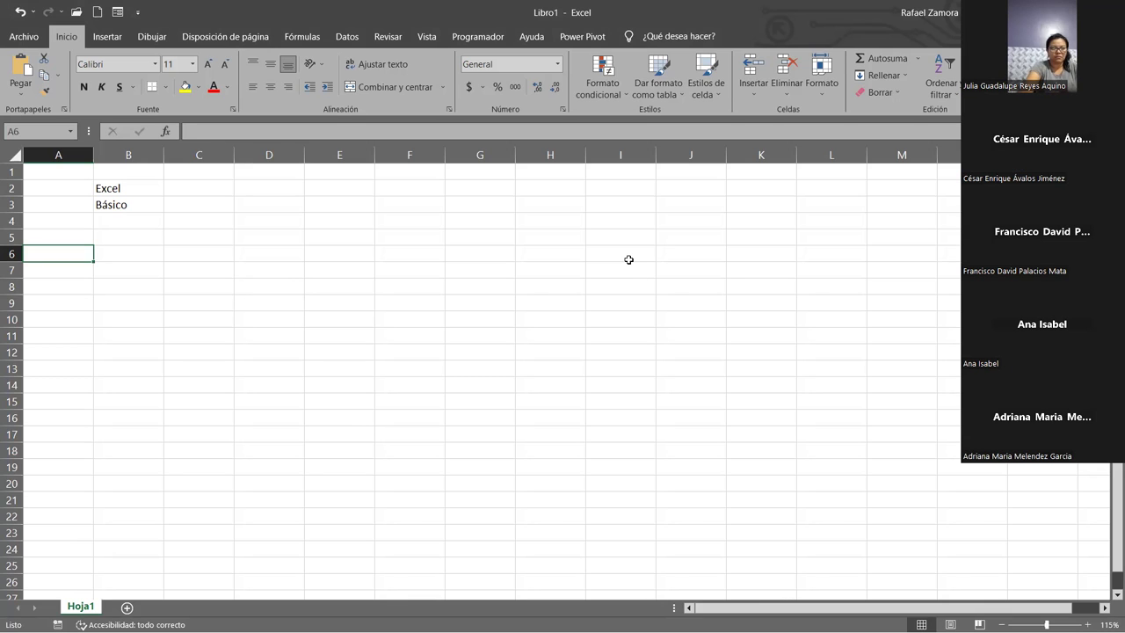
pyautogui.click(138, 313)
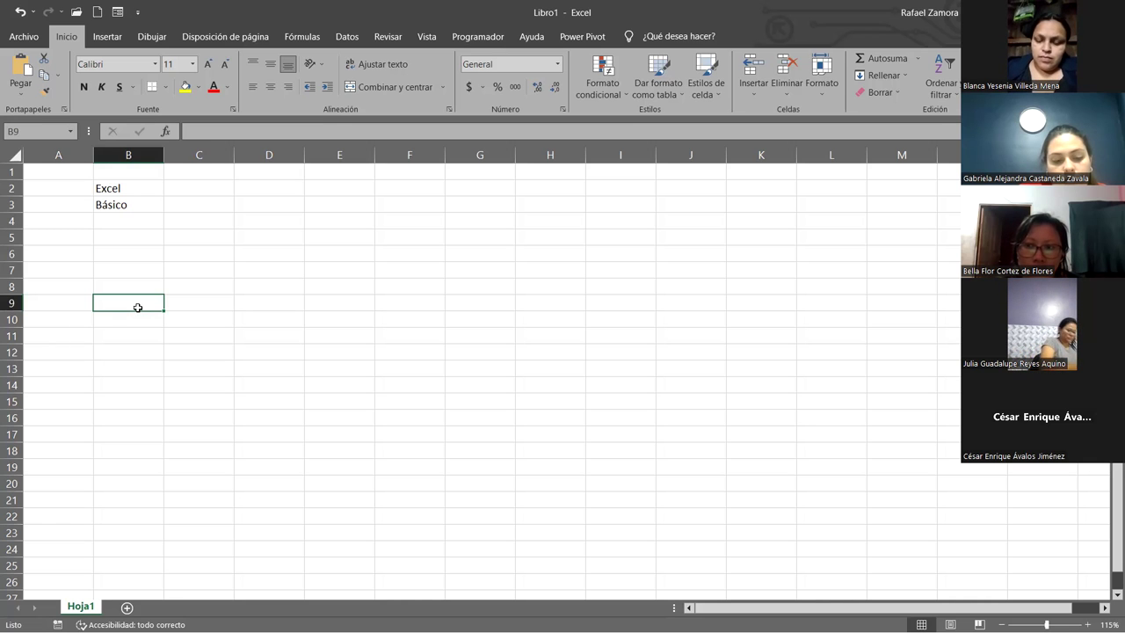
pyautogui.click(267, 239)
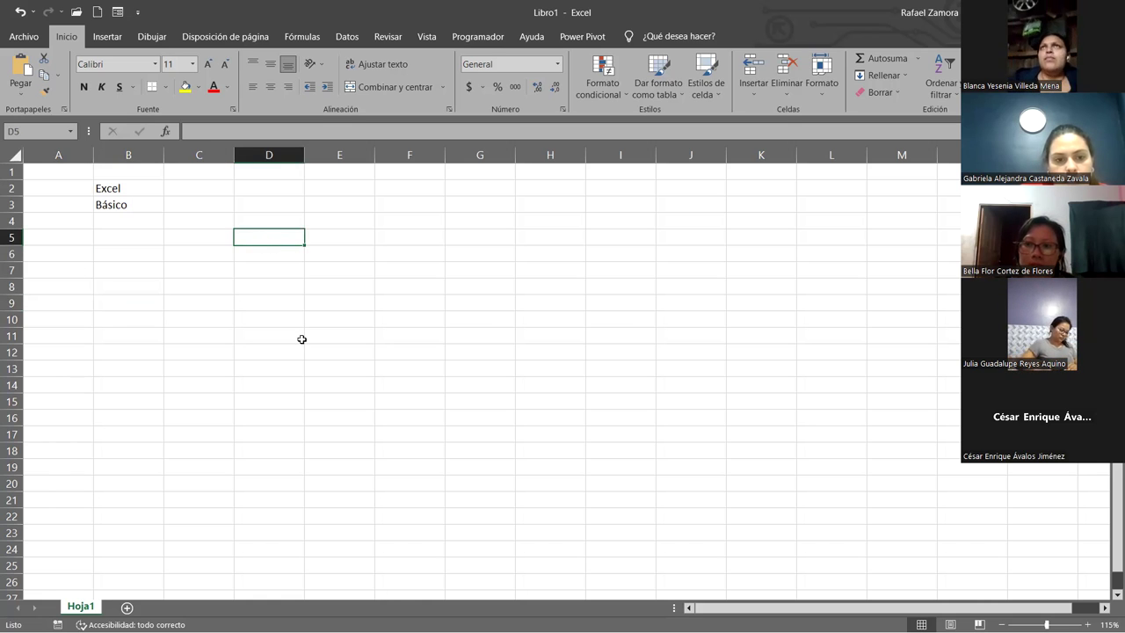
pyautogui.click(203, 283)
pyautogui.click(151, 252)
pyautogui.click(146, 237)
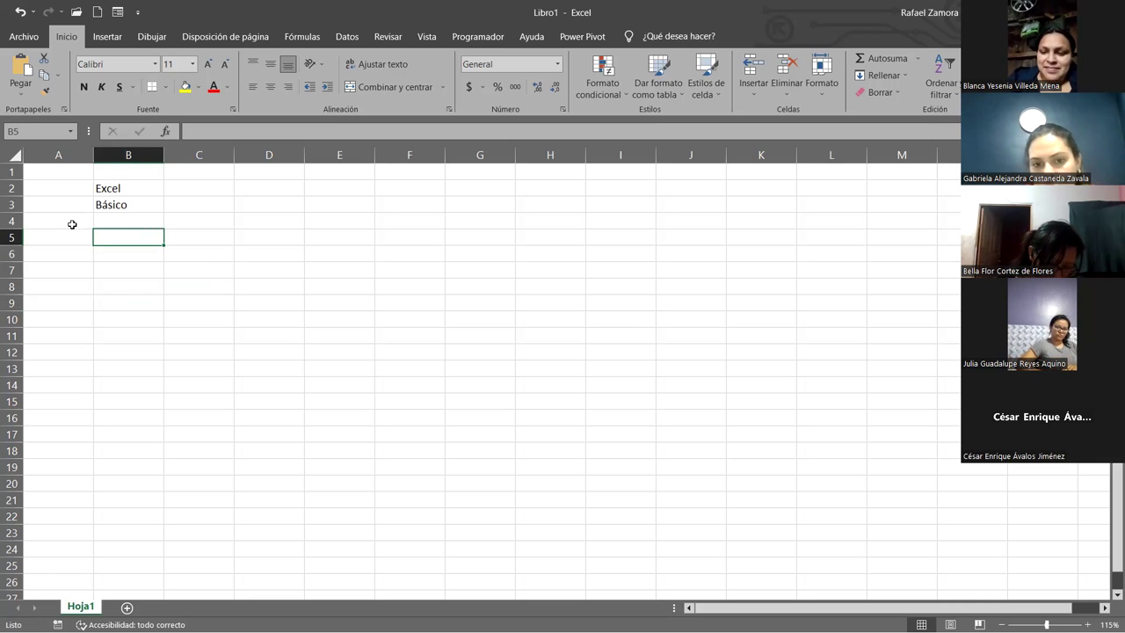
pyautogui.click(288, 220)
pyautogui.click(159, 222)
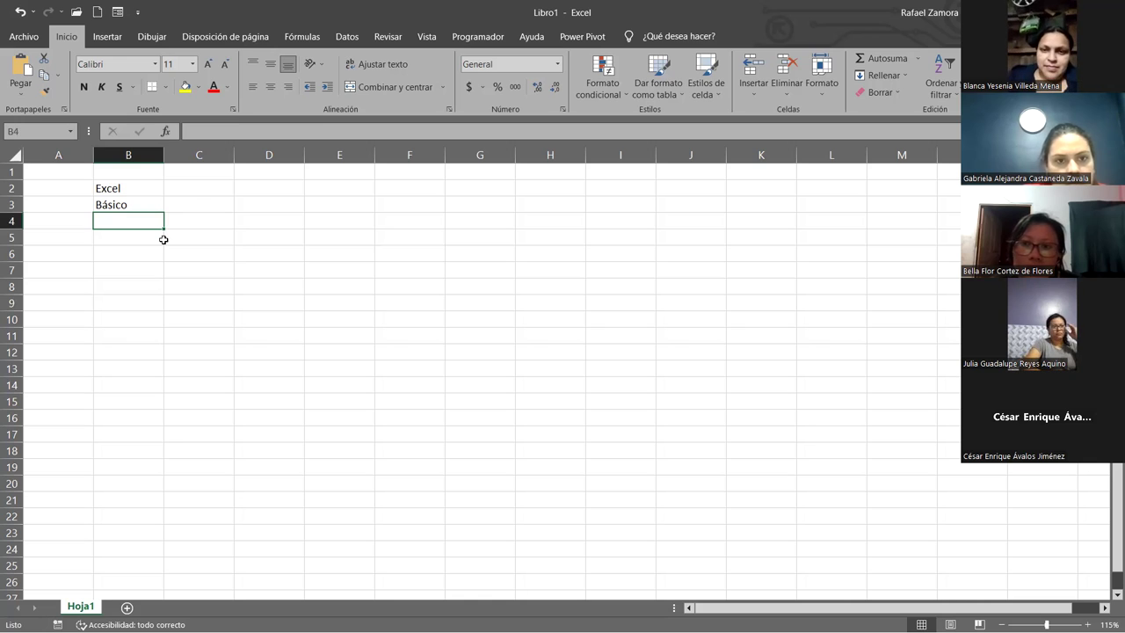
pyautogui.moveTo(138, 190); pyautogui.dragTo(138, 205)
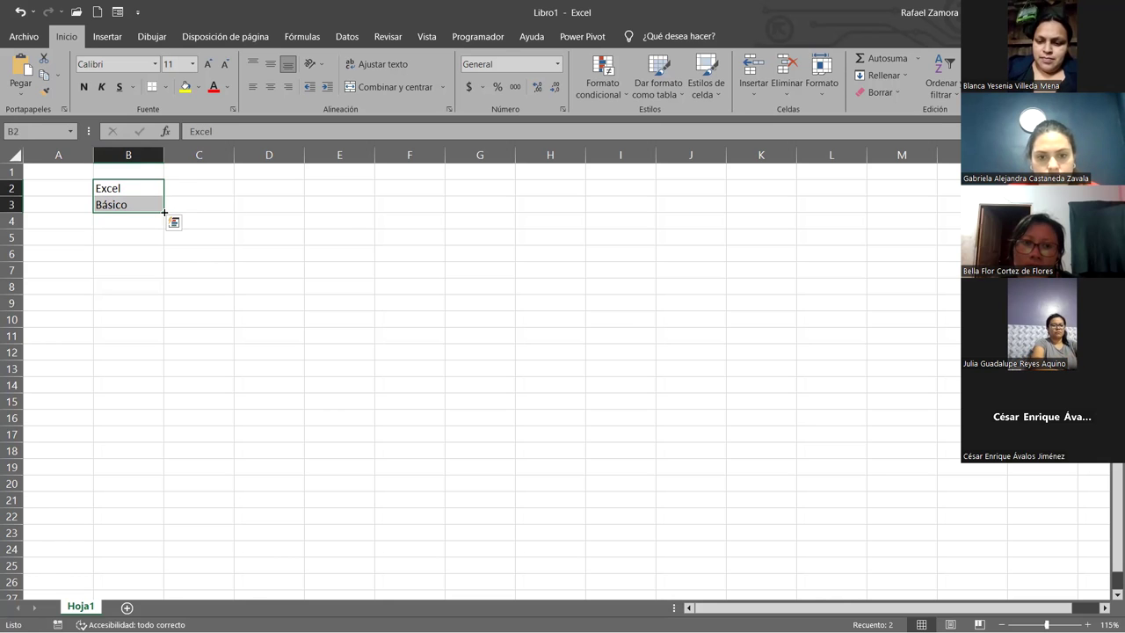
pyautogui.click(222, 244)
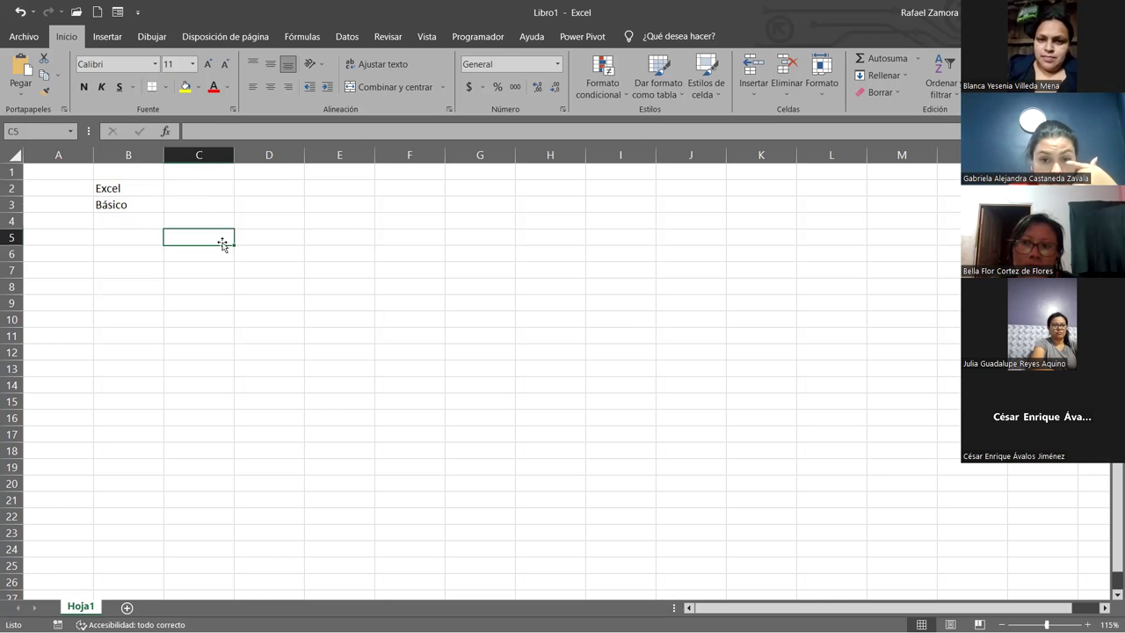
# Zoom the sheet to 190% and select cell B3 holding 'Básico'.
pyautogui.scroll(1, 132, 254)
pyautogui.scroll(2, 132, 252)
pyautogui.scroll(2, 135, 252)
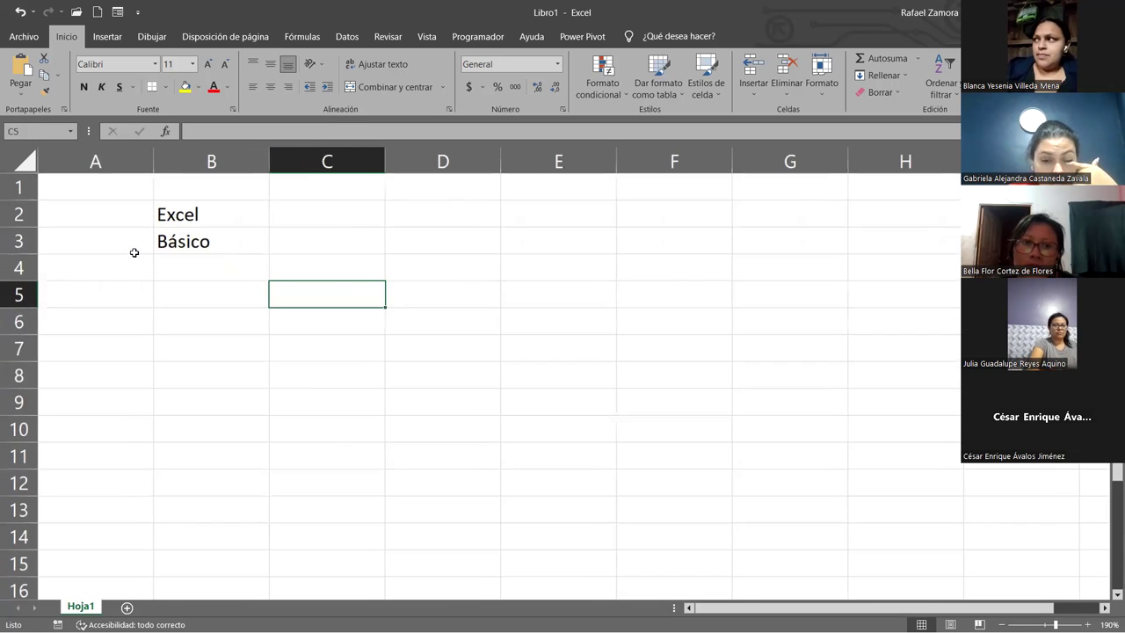
pyautogui.click(233, 245)
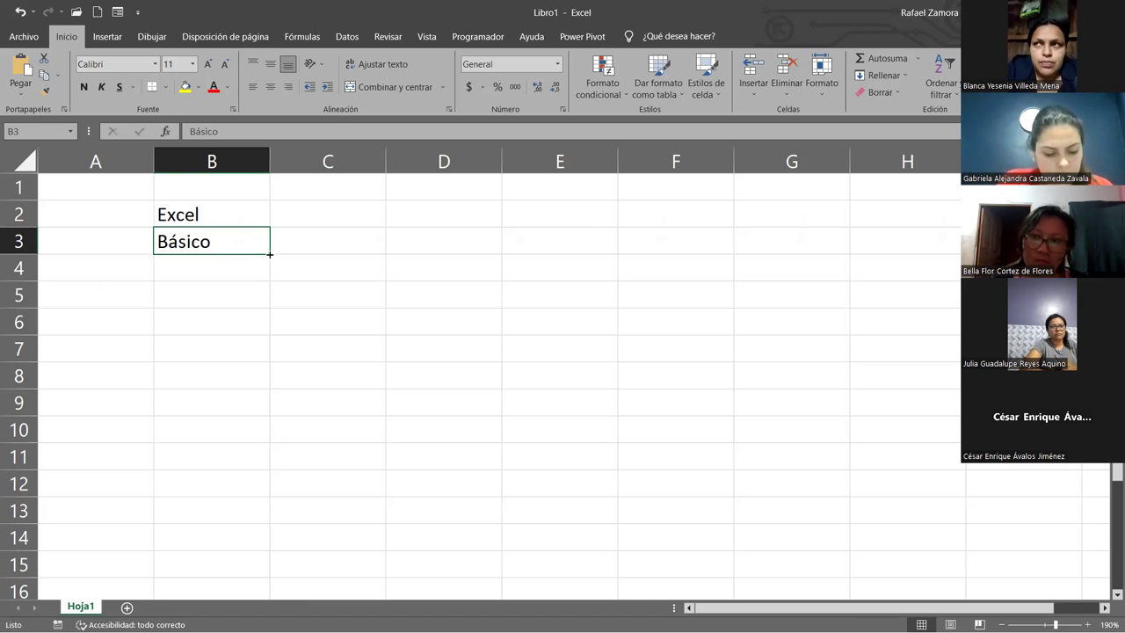
pyautogui.moveTo(270, 254); pyautogui.dragTo(270, 254)
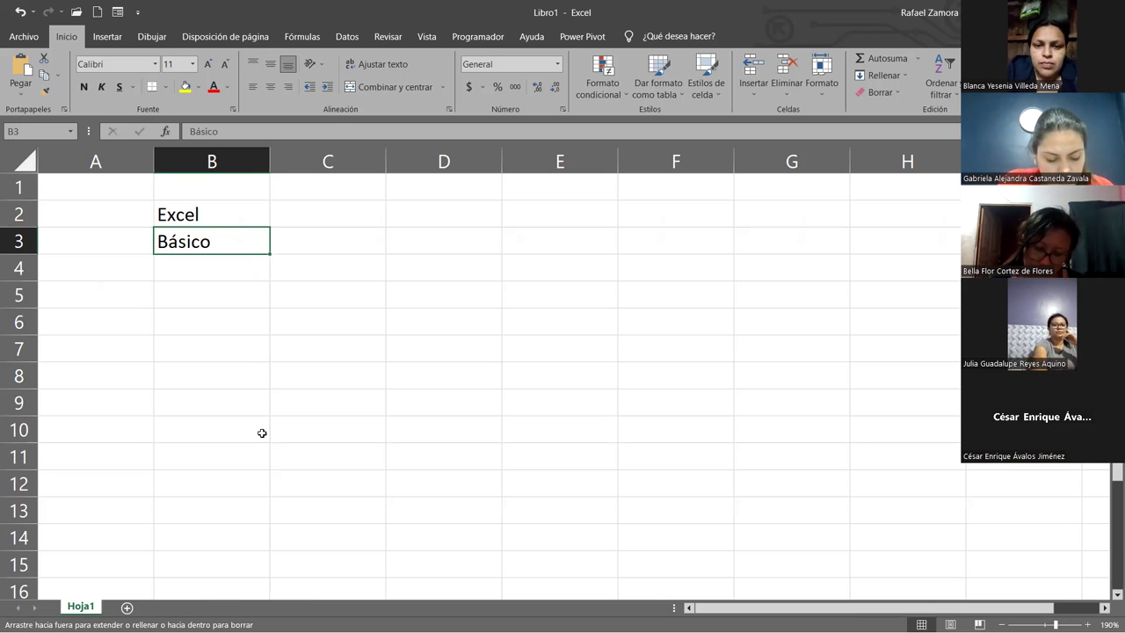
pyautogui.moveTo(262, 433); pyautogui.dragTo(262, 434)
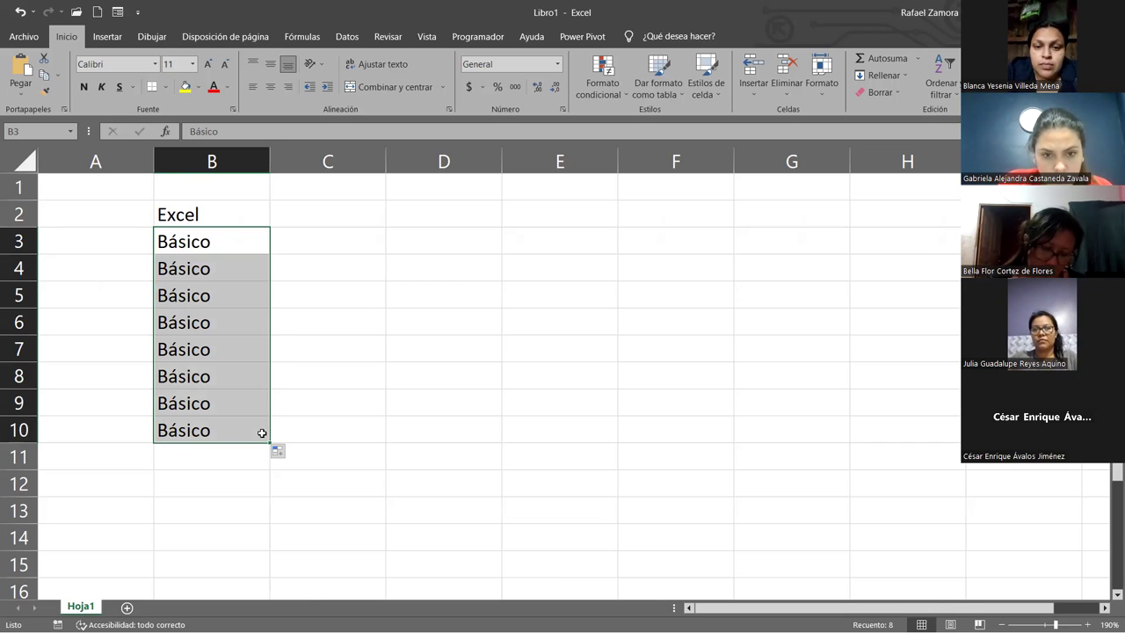
pyautogui.hotkey('ctrl', 'z')
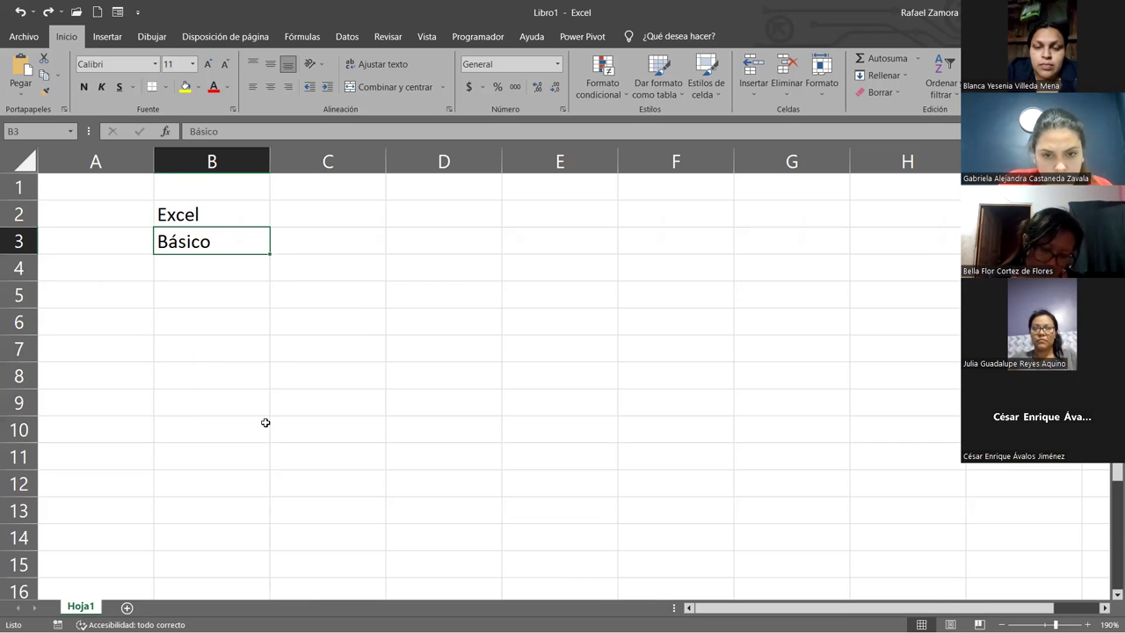
pyautogui.moveTo(233, 209); pyautogui.dragTo(227, 238)
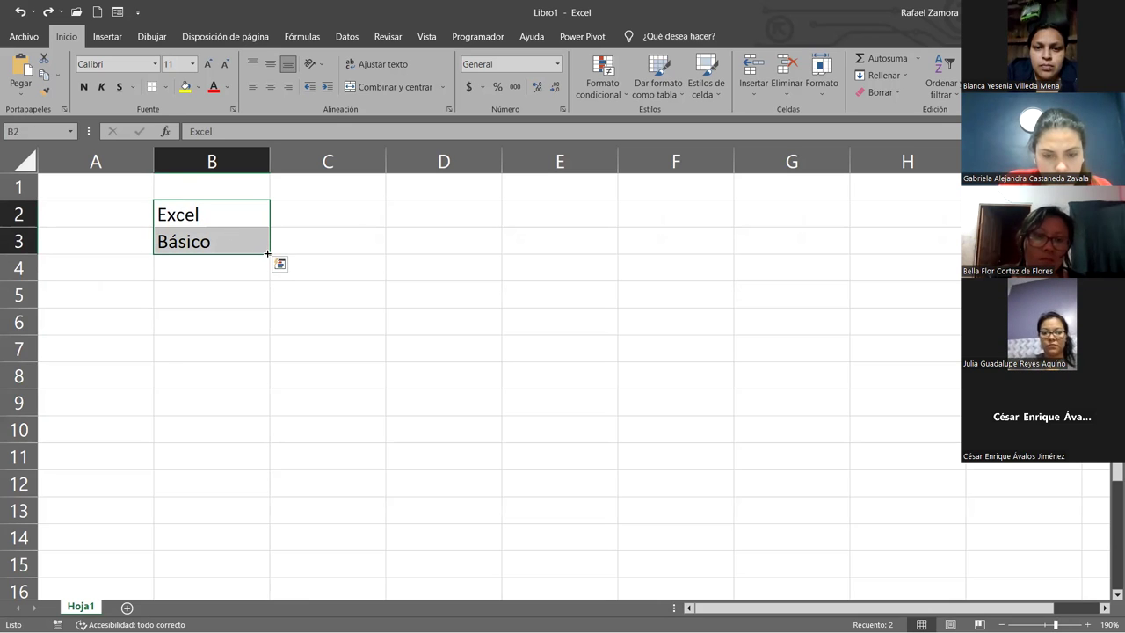
pyautogui.moveTo(267, 253); pyautogui.dragTo(256, 495)
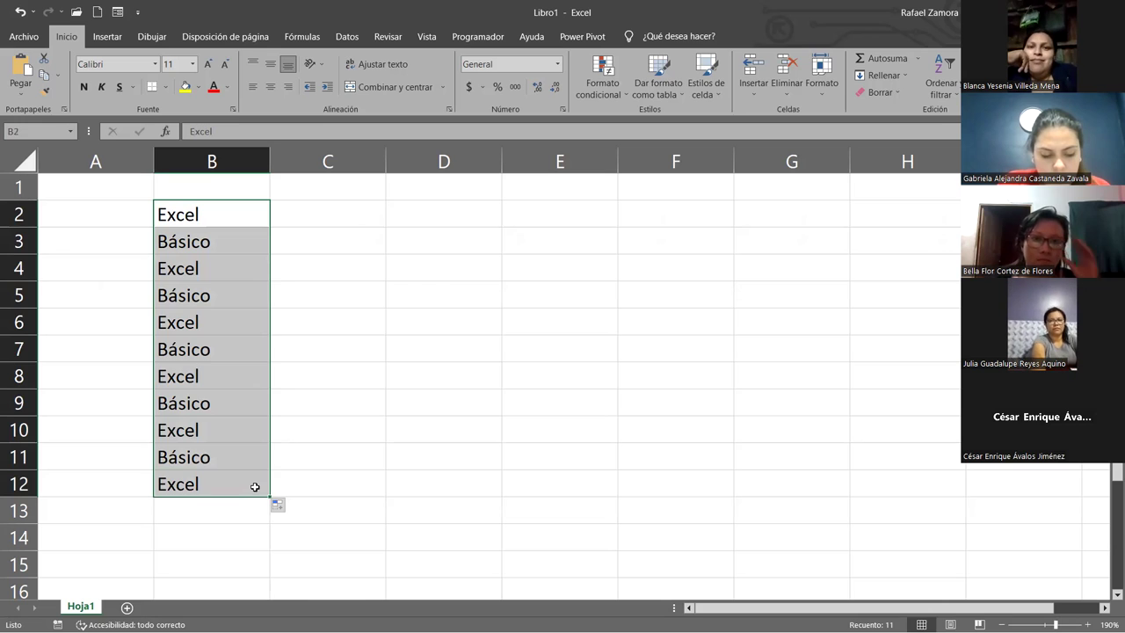
pyautogui.hotkey('ctrl', 'z')
pyautogui.click(226, 220)
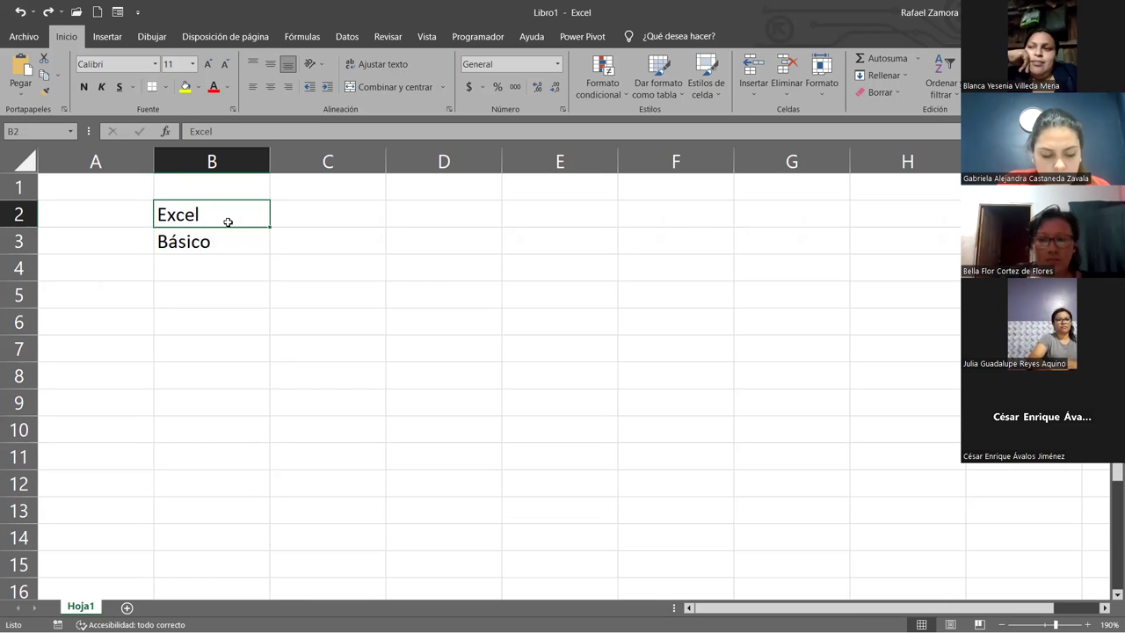
pyautogui.click(230, 240)
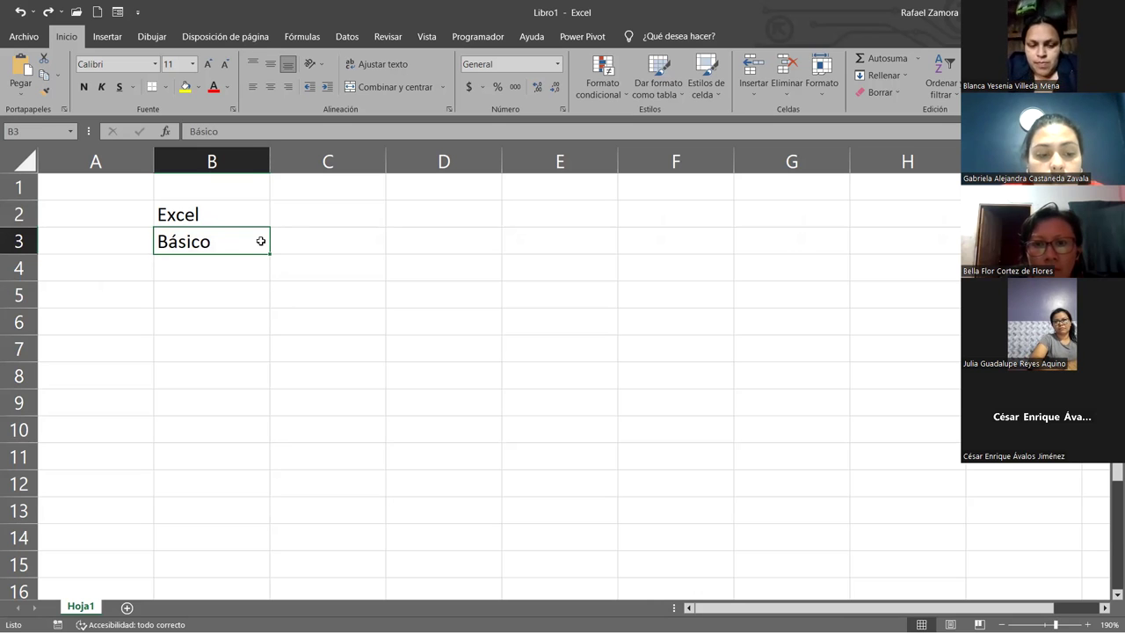
pyautogui.moveTo(267, 253); pyautogui.dragTo(268, 254)
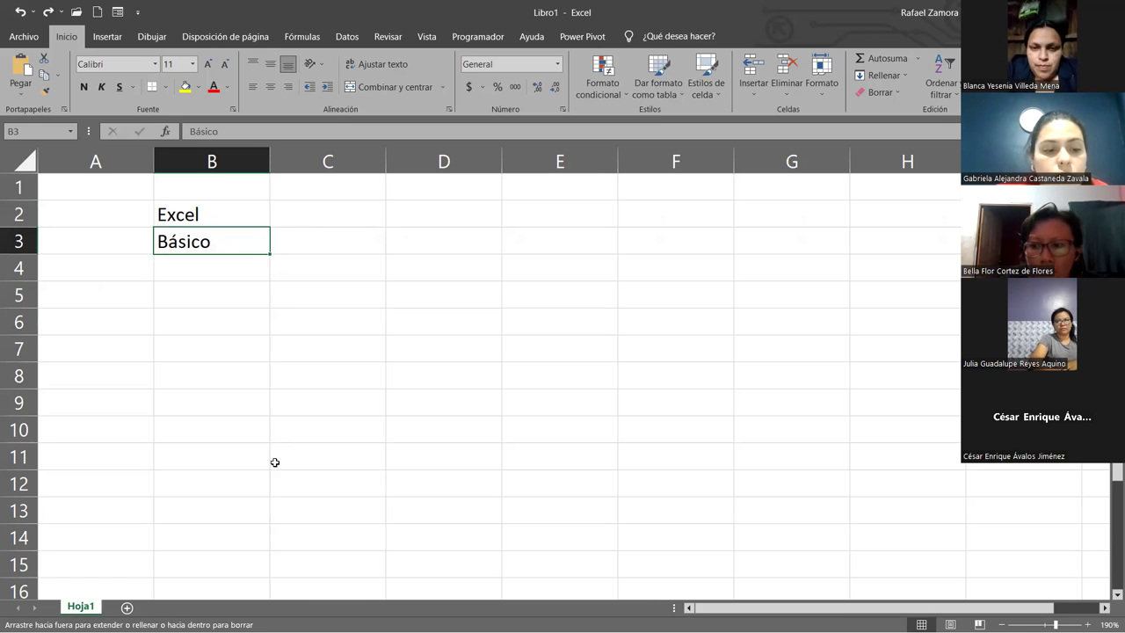
pyautogui.moveTo(275, 462); pyautogui.dragTo(274, 462)
pyautogui.hotkey('ctrl', 'z')
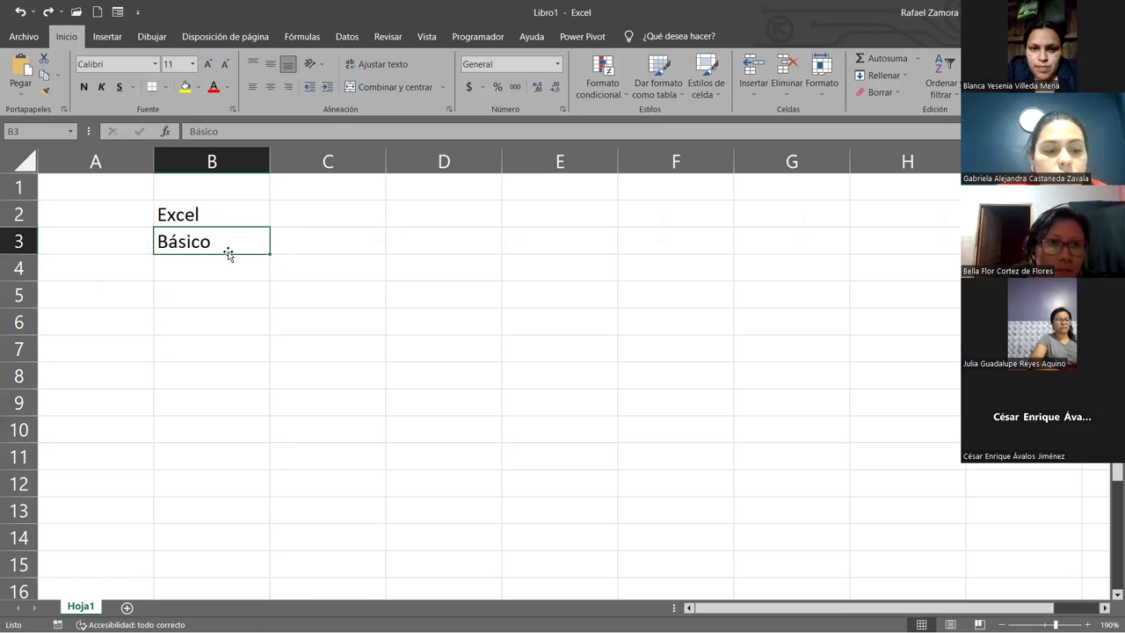
pyautogui.click(260, 194)
pyautogui.moveTo(256, 211); pyautogui.dragTo(244, 241)
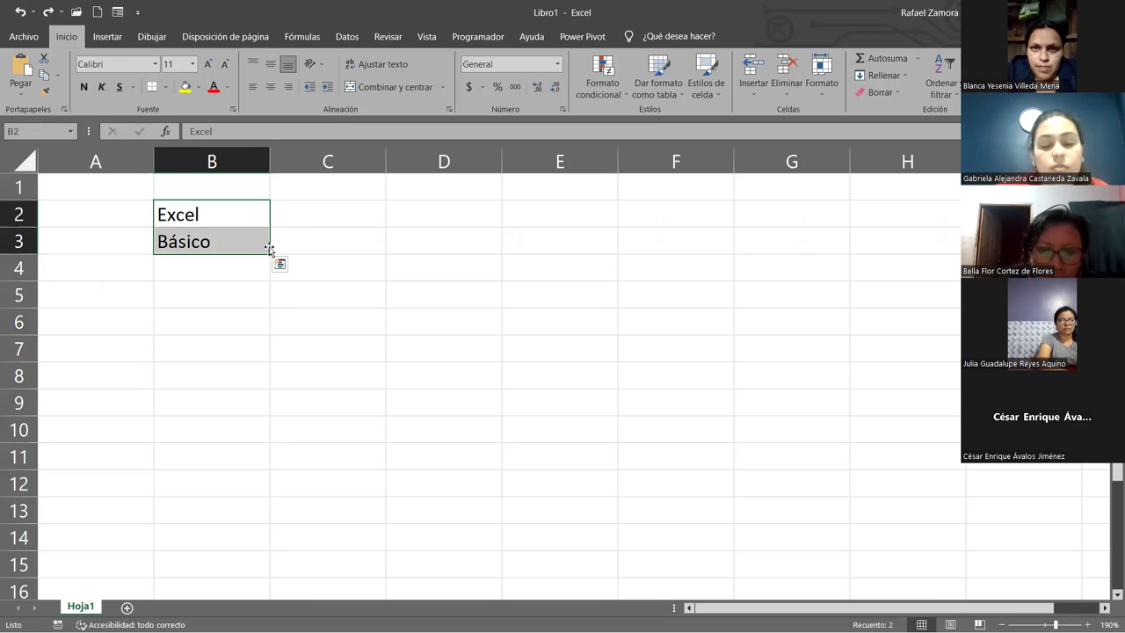
pyautogui.moveTo(270, 254); pyautogui.dragTo(269, 467)
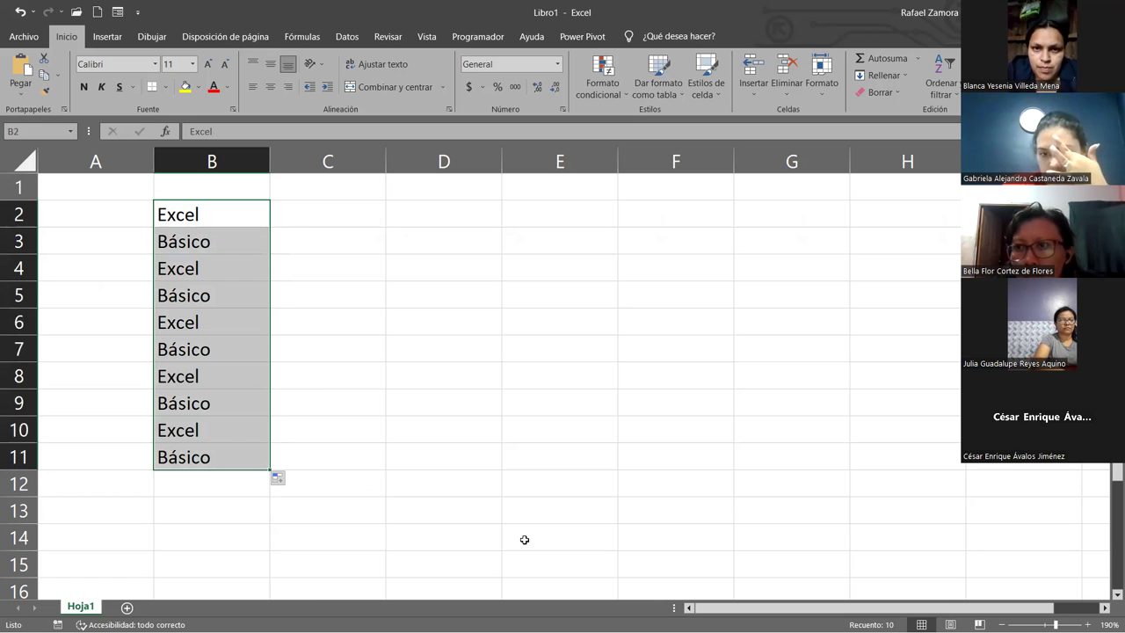
pyautogui.hotkey('ctrl', 'z')
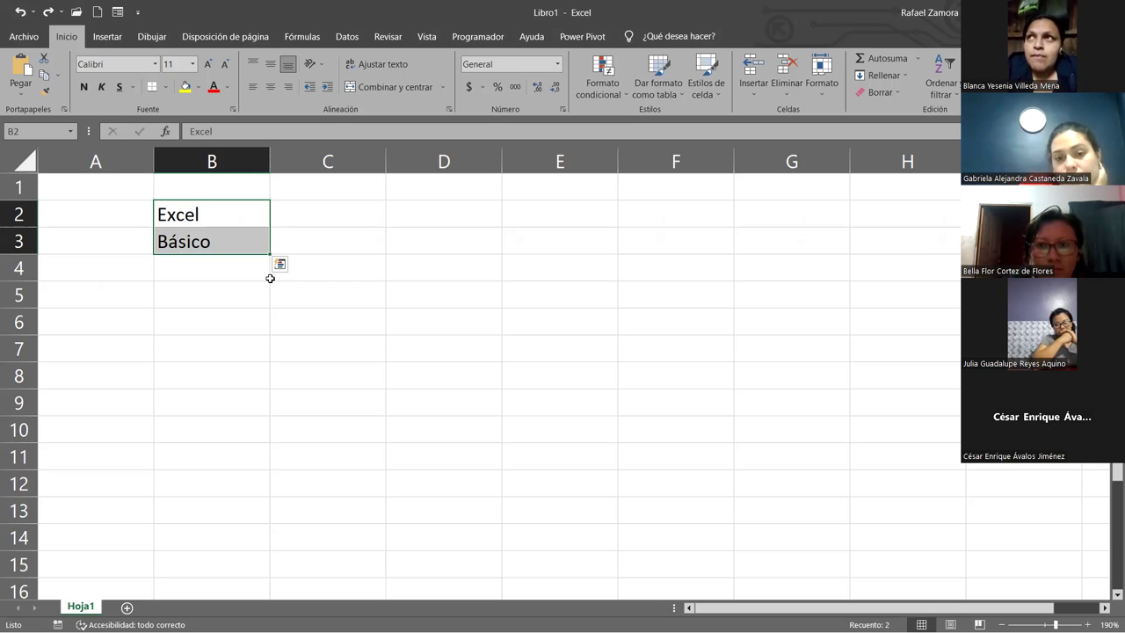
# Fill the Excel/Básico pair from B2:B3 down to B13 and copy B2:B13.
pyautogui.click(364, 222)
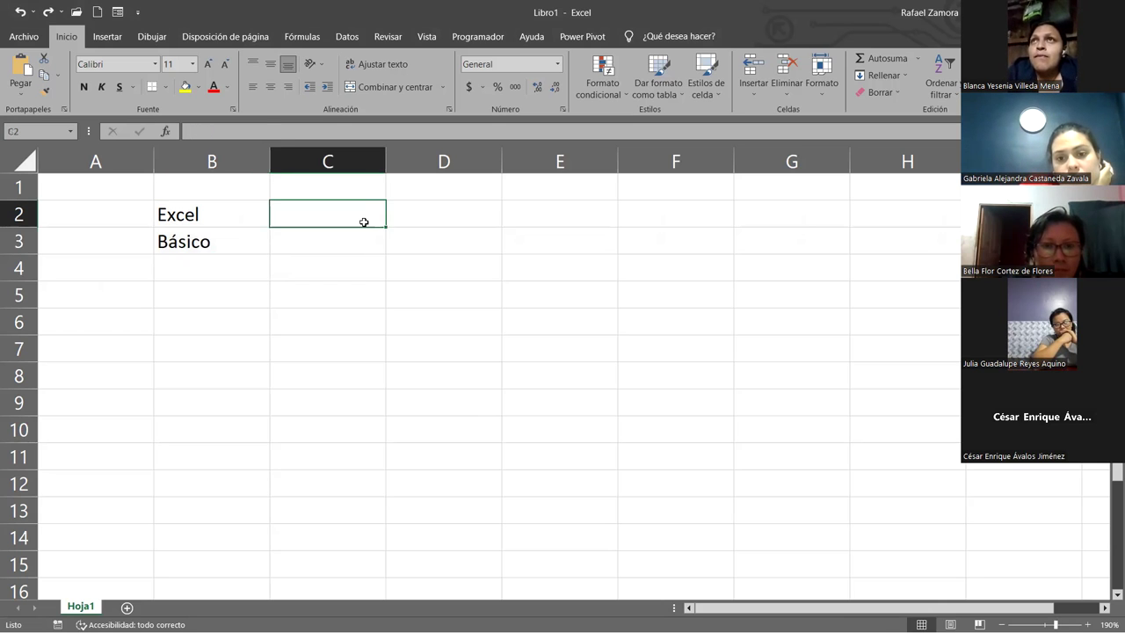
pyautogui.moveTo(223, 208)
pyautogui.mouseDown()
pyautogui.moveTo(204, 274)
pyautogui.moveTo(236, 259)
pyautogui.mouseUp()
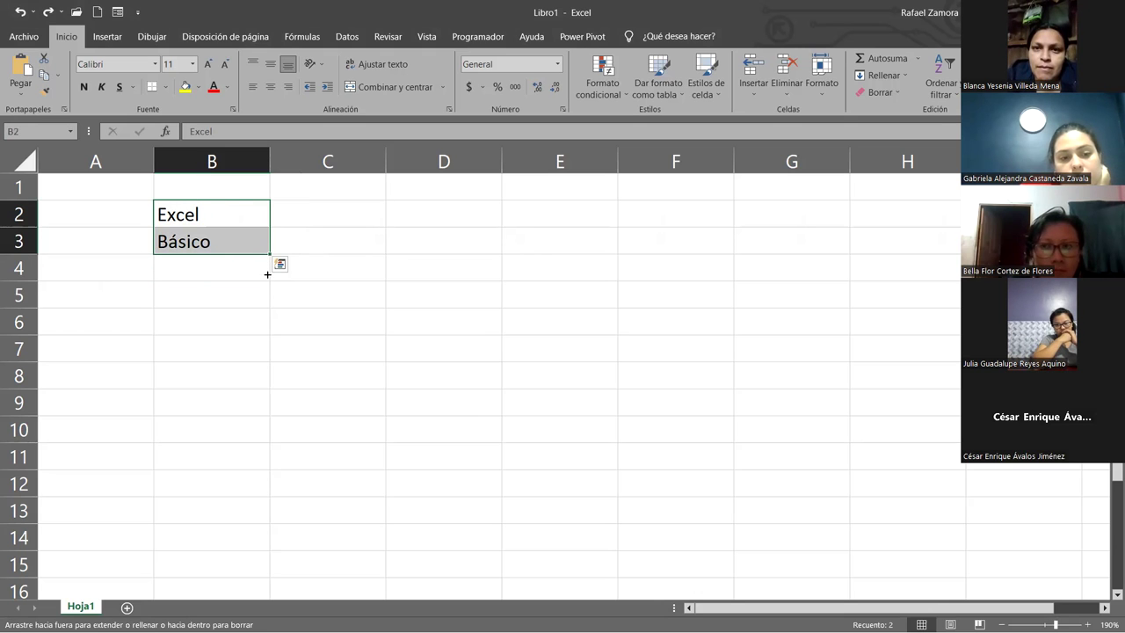
pyautogui.moveTo(267, 274); pyautogui.dragTo(253, 528)
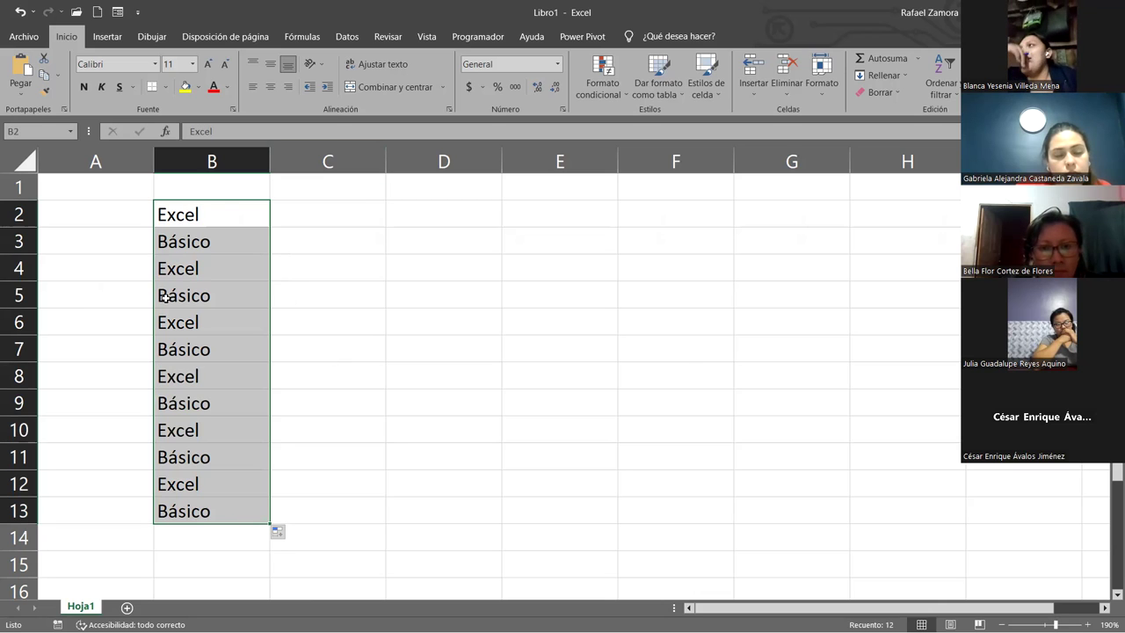
pyautogui.hotkey('ctrl', 'c')
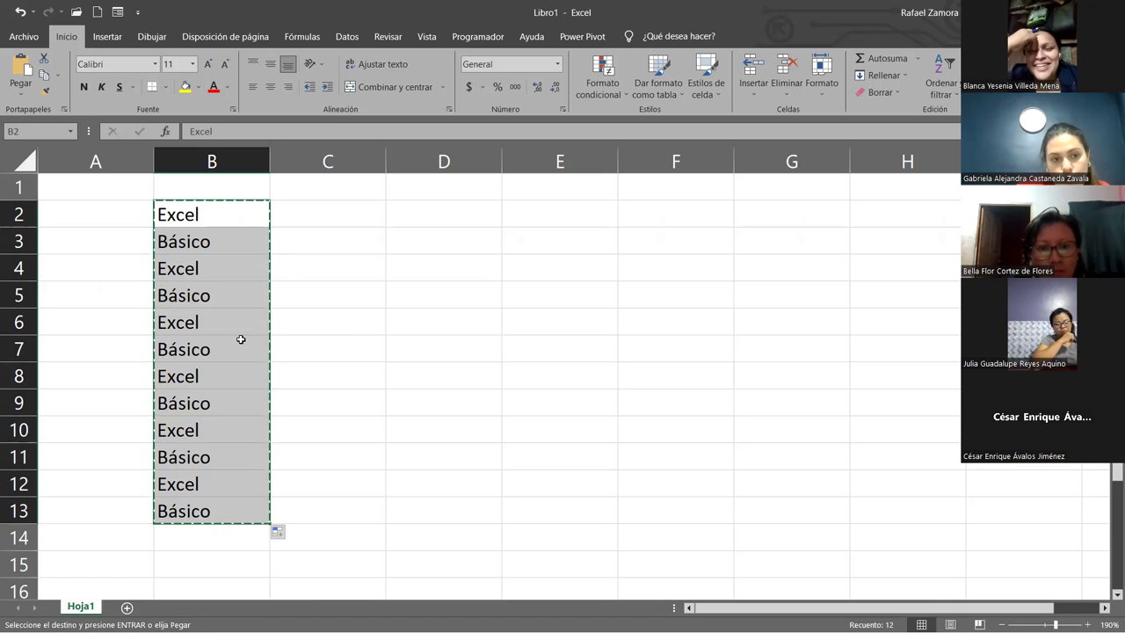
# Paste the copied list into C2:C13, then select the block B5:C8.
pyautogui.click(346, 206)
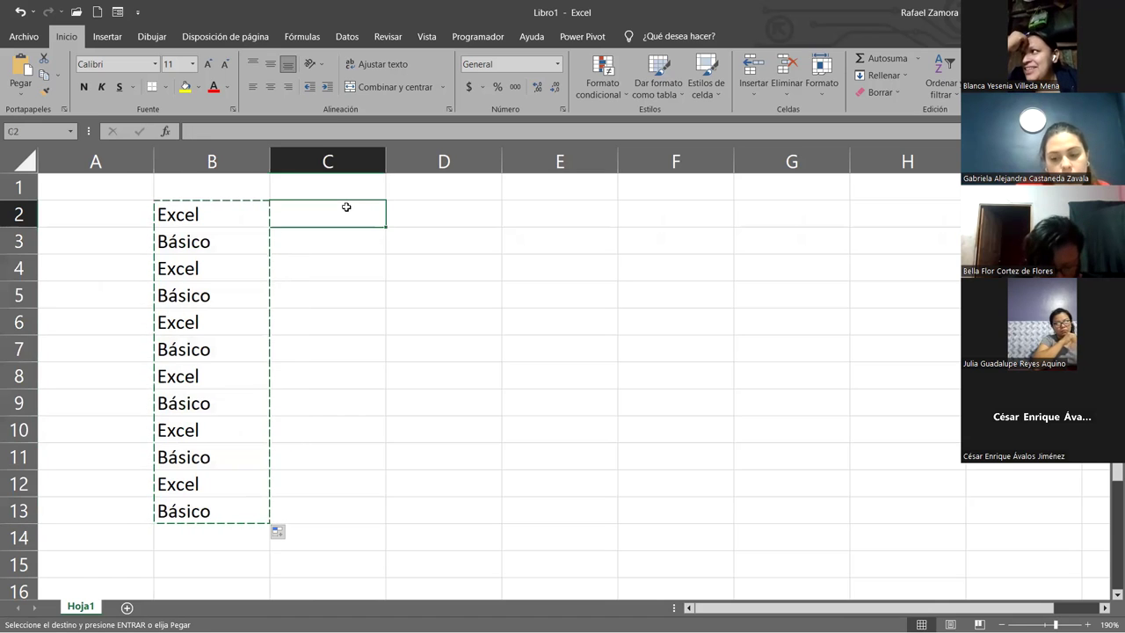
pyautogui.moveTo(347, 207); pyautogui.dragTo(373, 514)
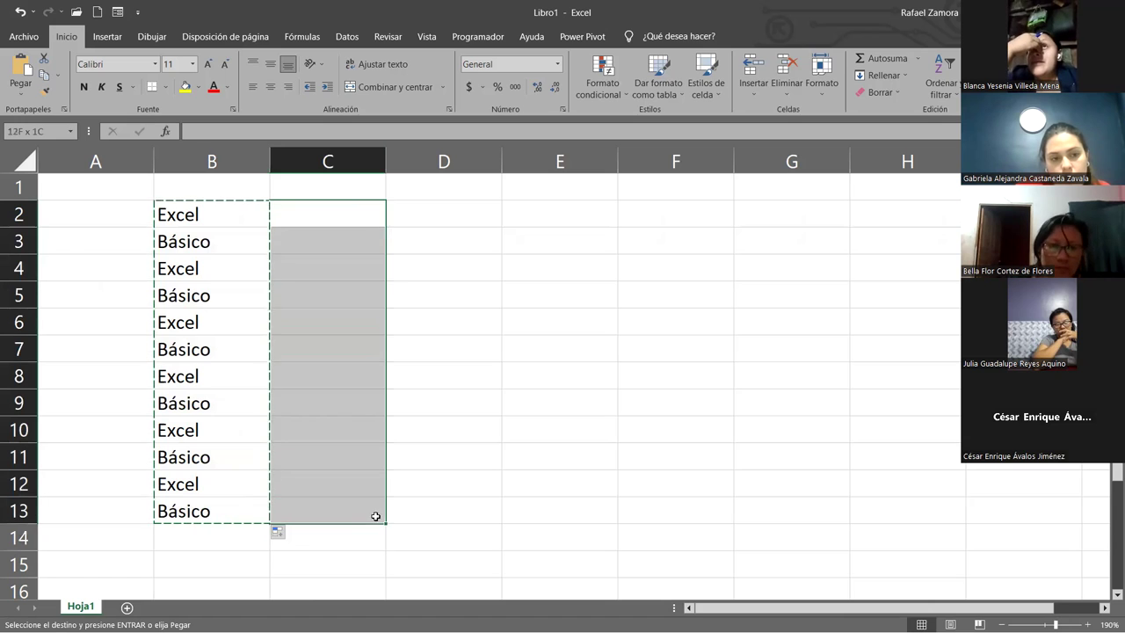
pyautogui.click(346, 214)
pyautogui.hotkey('ctrl', 'v')
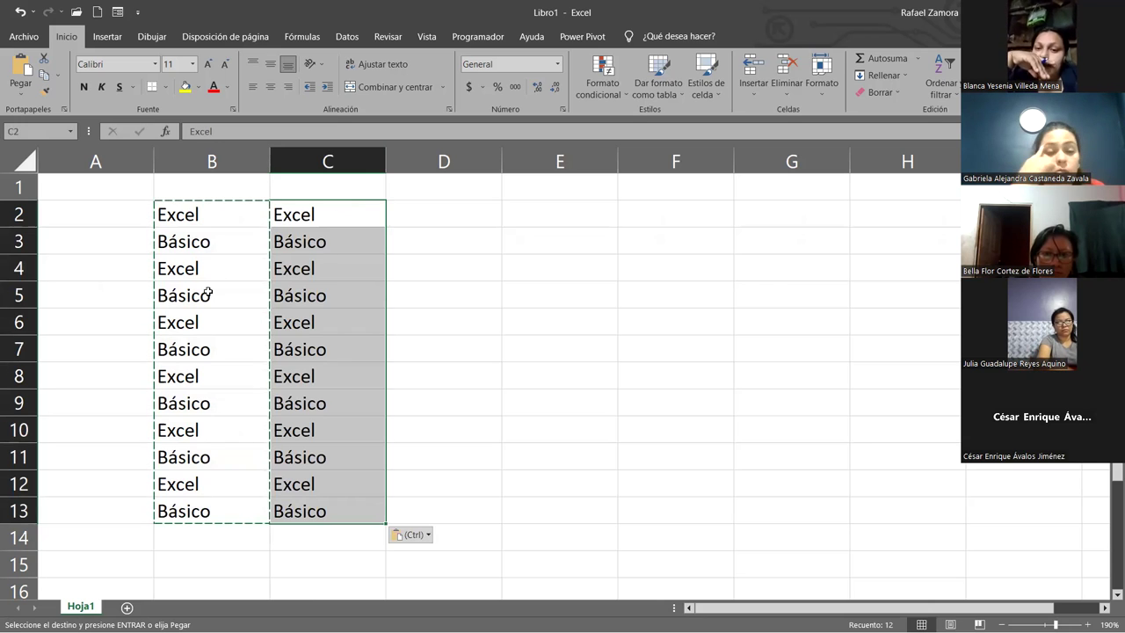
pyautogui.click(297, 305)
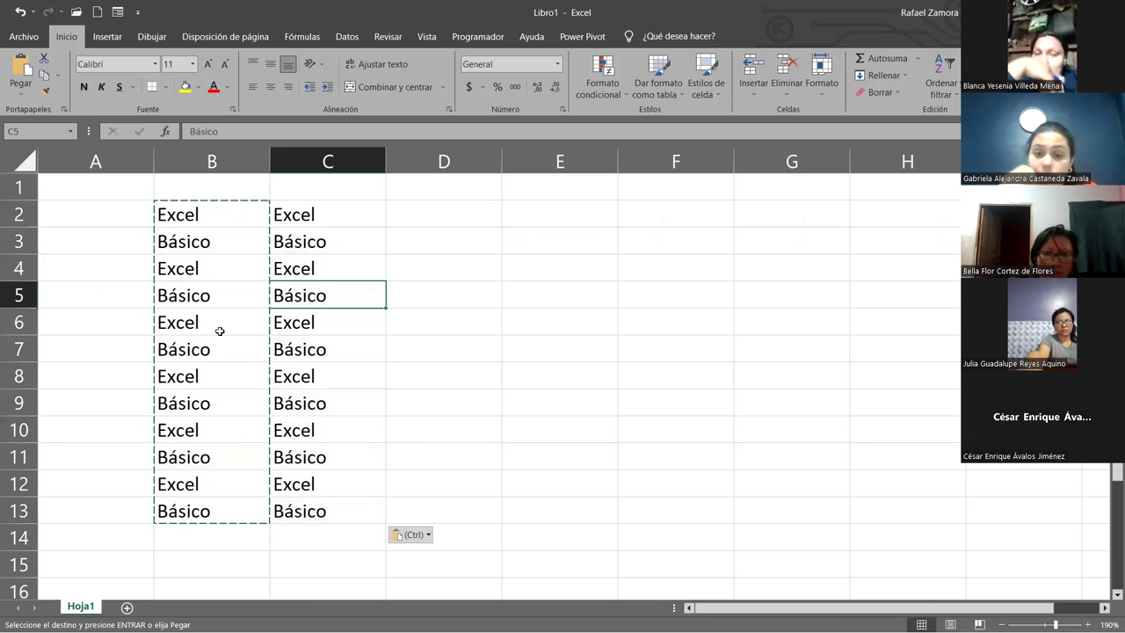
pyautogui.moveTo(182, 298)
pyautogui.mouseDown()
pyautogui.moveTo(216, 342)
pyautogui.moveTo(319, 378)
pyautogui.mouseUp()
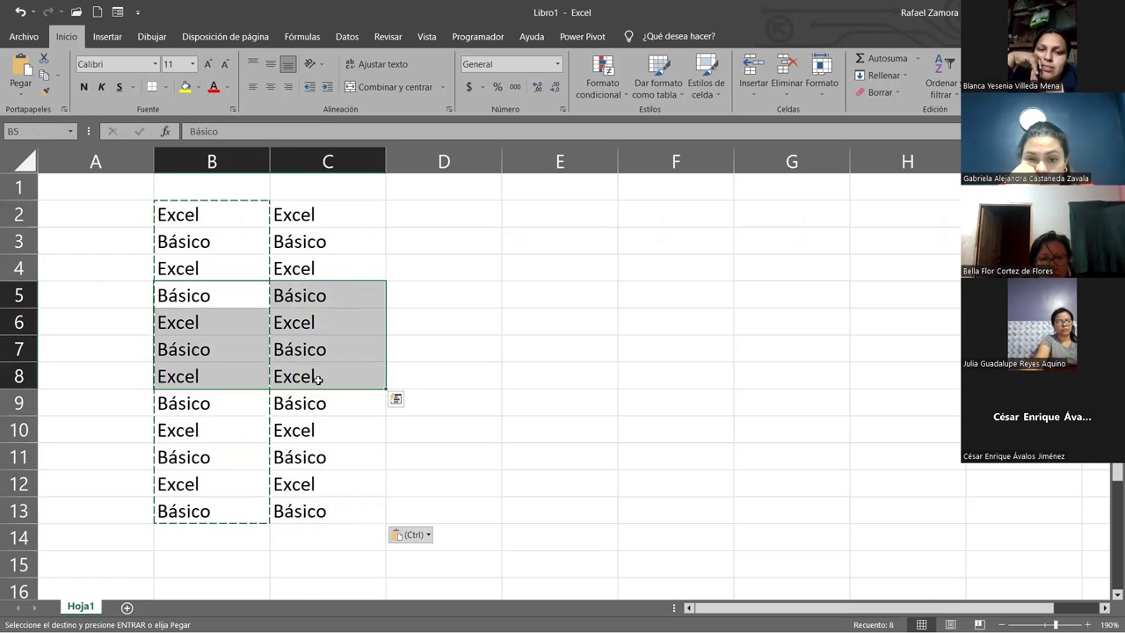
# Cut the B5:C8 block and paste it into D5:E8.
pyautogui.hotkey('ctrl', 'c')
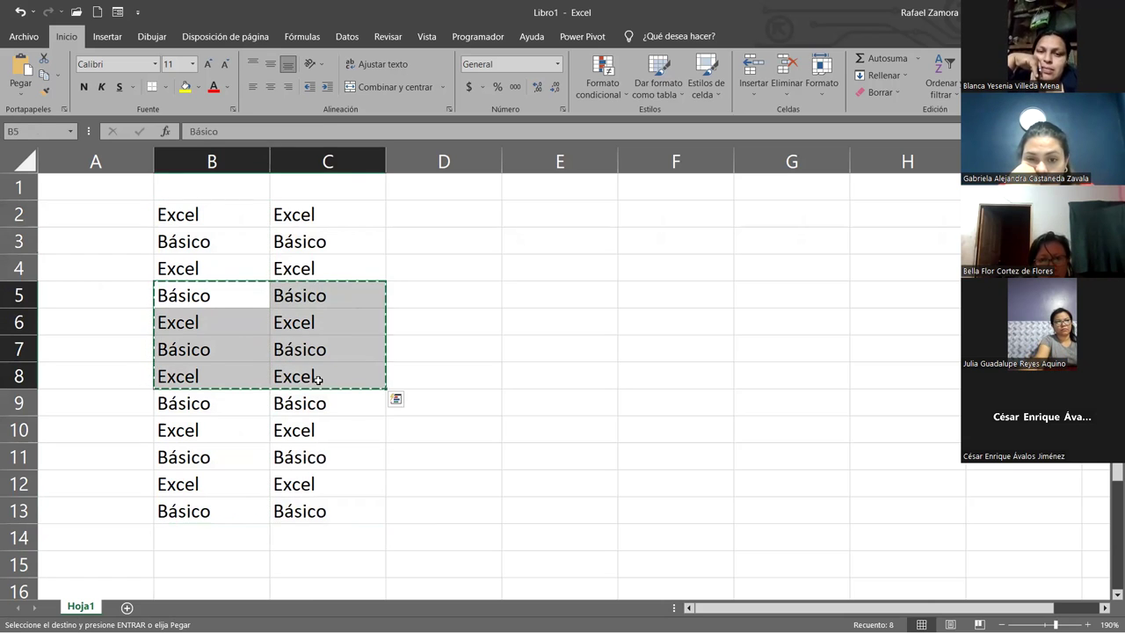
pyautogui.click(440, 294)
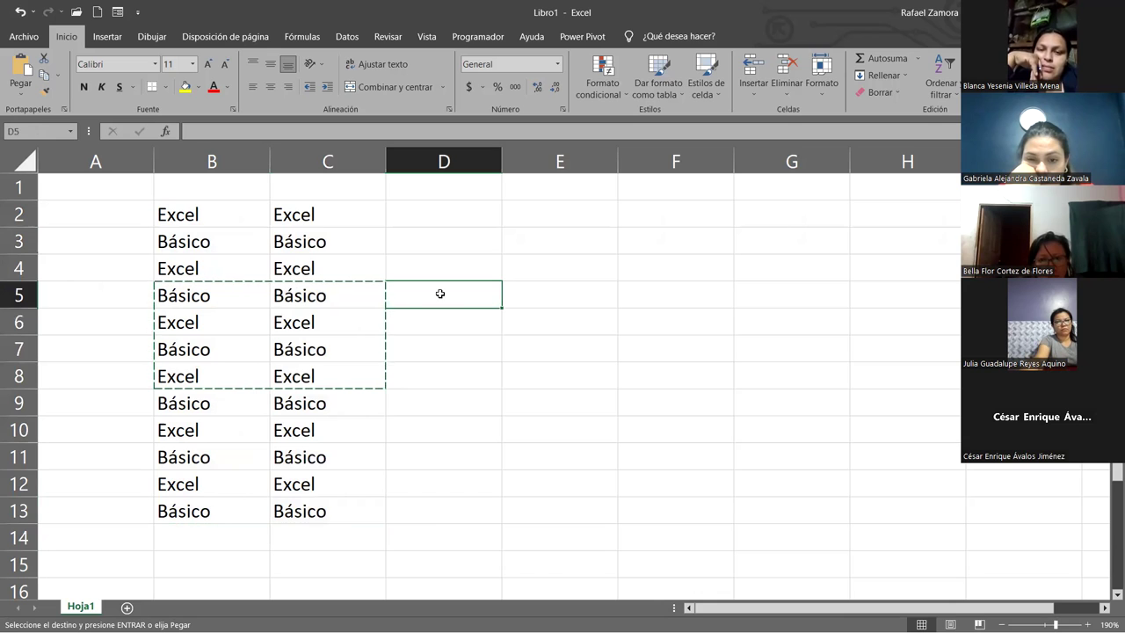
pyautogui.hotkey('shift', 'Right')
pyautogui.hotkey('shift', 'Down')
pyautogui.hotkey('shift', 'Down')
pyautogui.hotkey('shift', 'Down')
pyautogui.hotkey('ctrl', 'v')
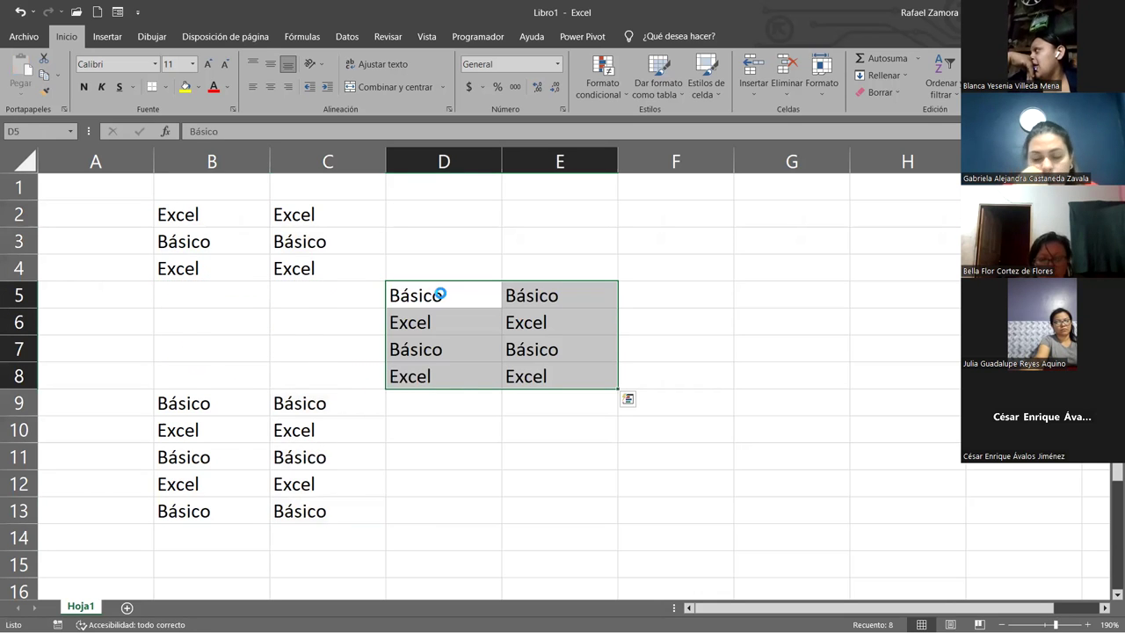
# Undo the changes, cancel the pending copy, and select the list in B2:B13.
pyautogui.hotkey('ctrl', 'z')
pyautogui.hotkey('ctrl', 'z')
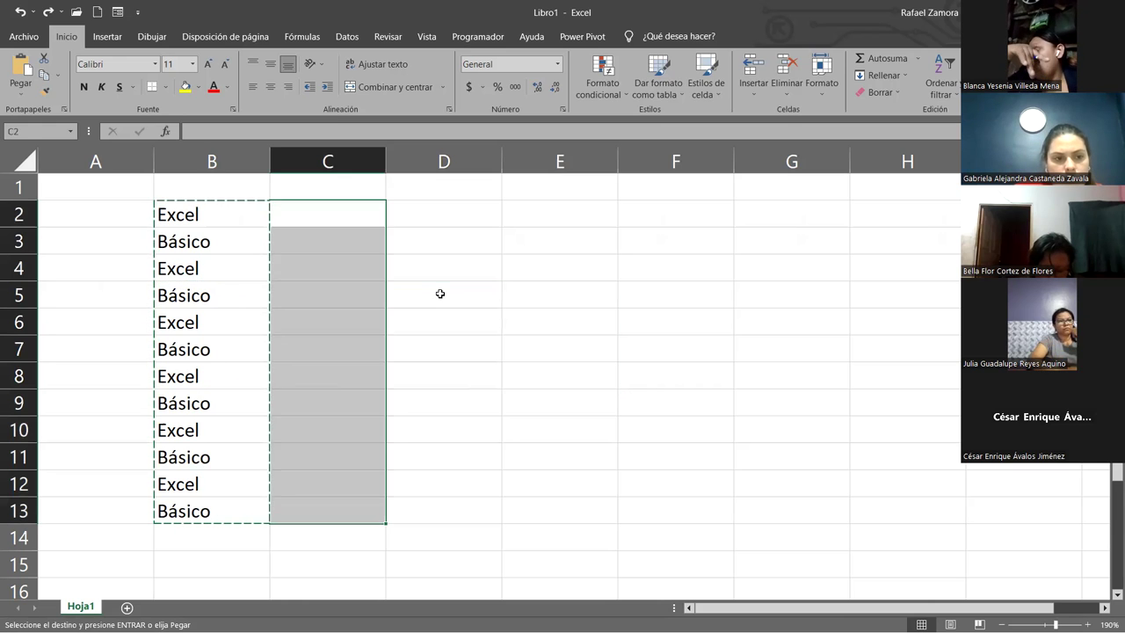
pyautogui.press('Escape')
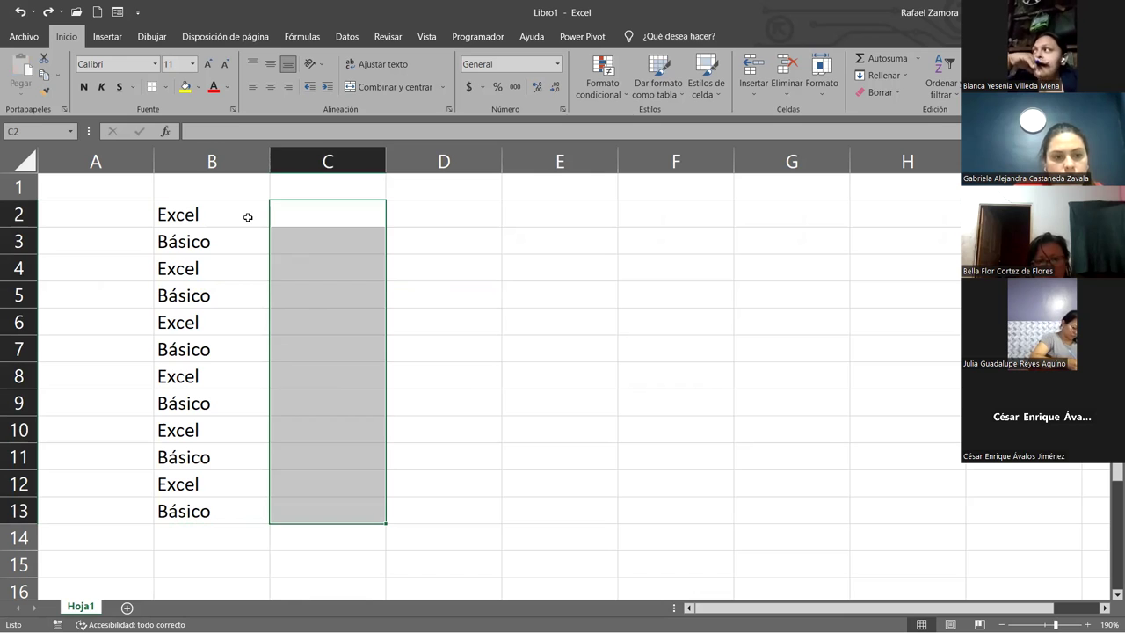
pyautogui.moveTo(247, 217); pyautogui.dragTo(253, 513)
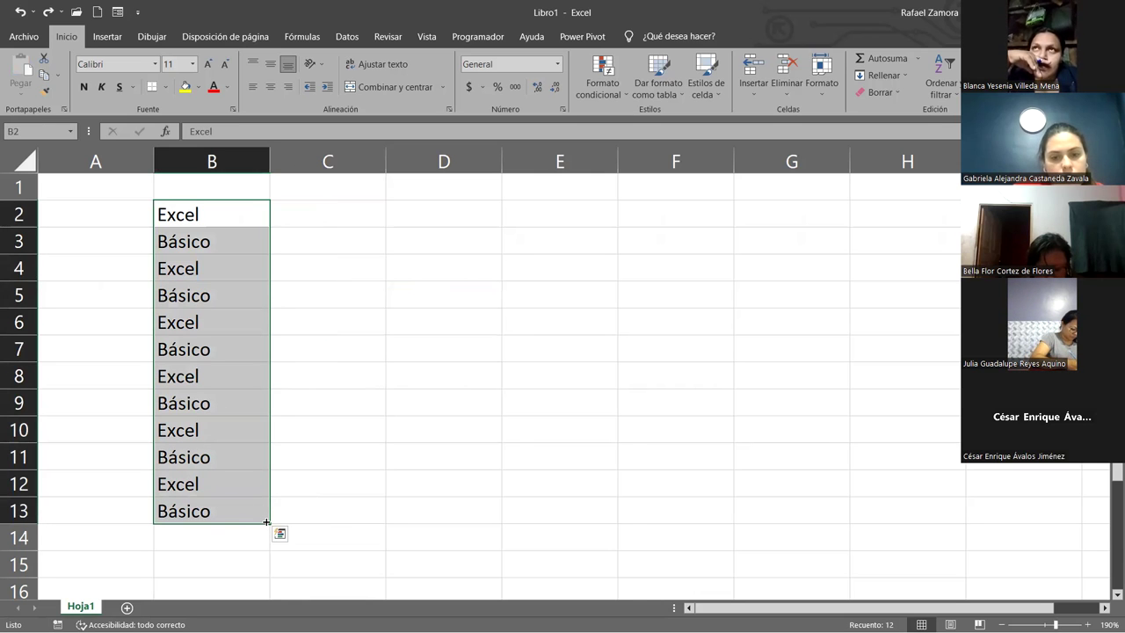
# Fill the B2:B13 list across into column C, then select B5:C8.
pyautogui.moveTo(266, 522); pyautogui.dragTo(360, 519)
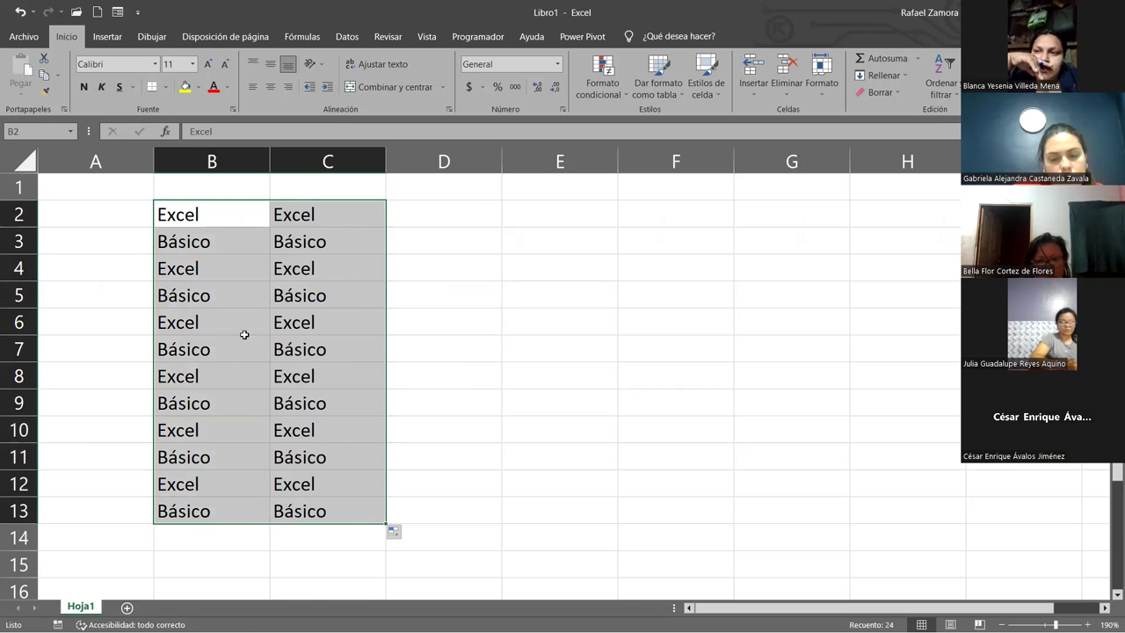
pyautogui.moveTo(186, 295)
pyautogui.mouseDown()
pyautogui.moveTo(213, 377)
pyautogui.moveTo(321, 391)
pyautogui.mouseUp()
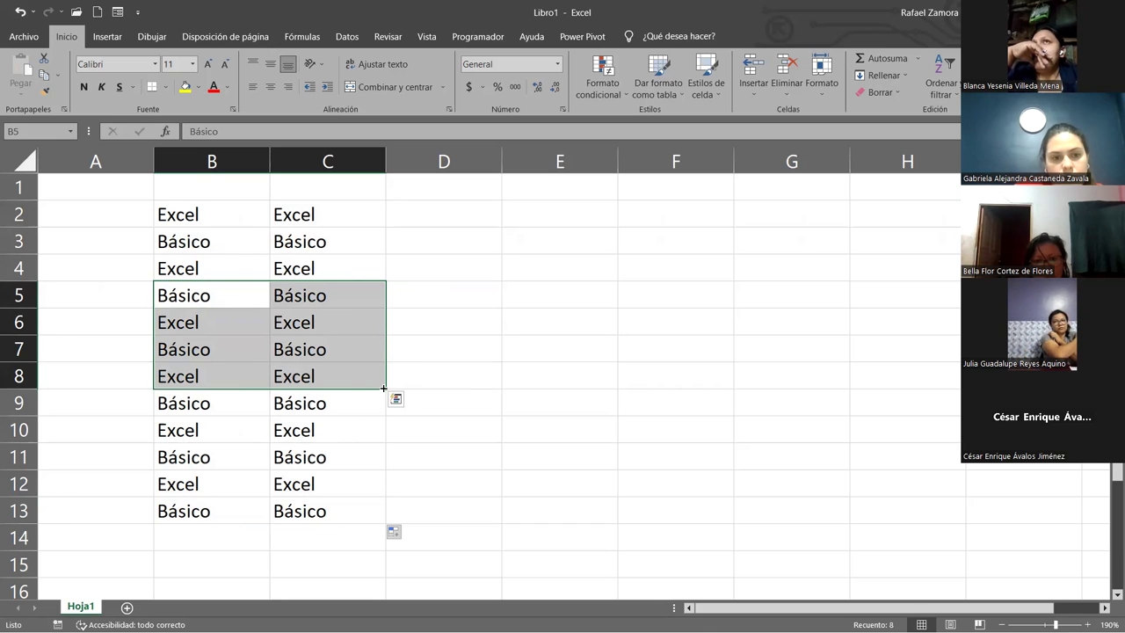
# Drag the B5:C8 block over to D5:E8 and reselect the moved block.
pyautogui.moveTo(321, 283); pyautogui.dragTo(554, 297)
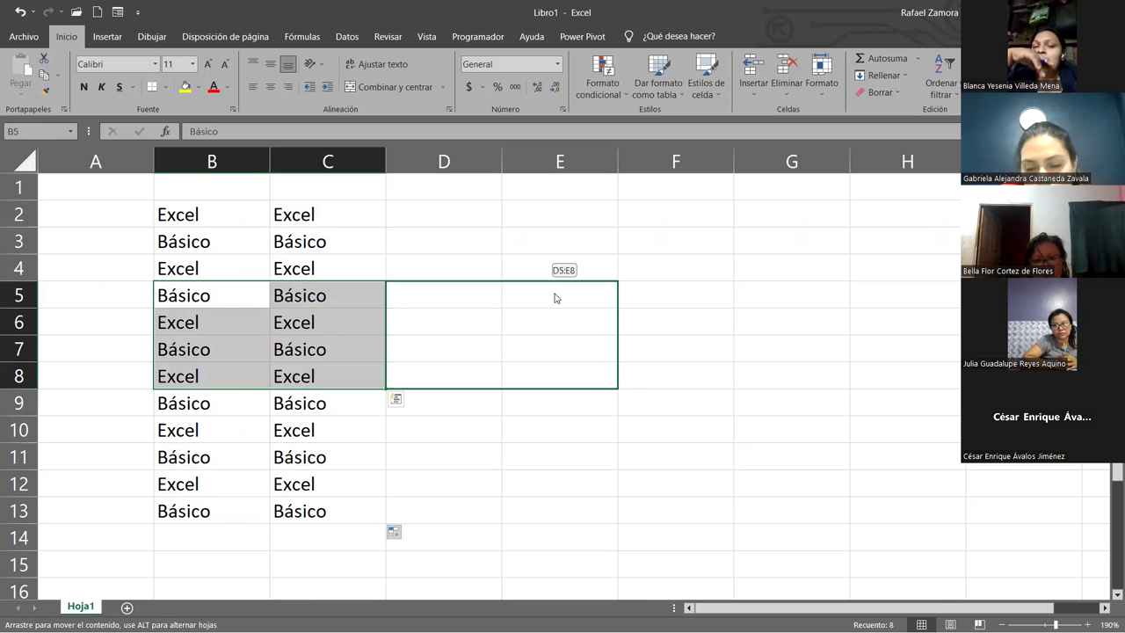
pyautogui.moveTo(555, 298); pyautogui.dragTo(554, 296)
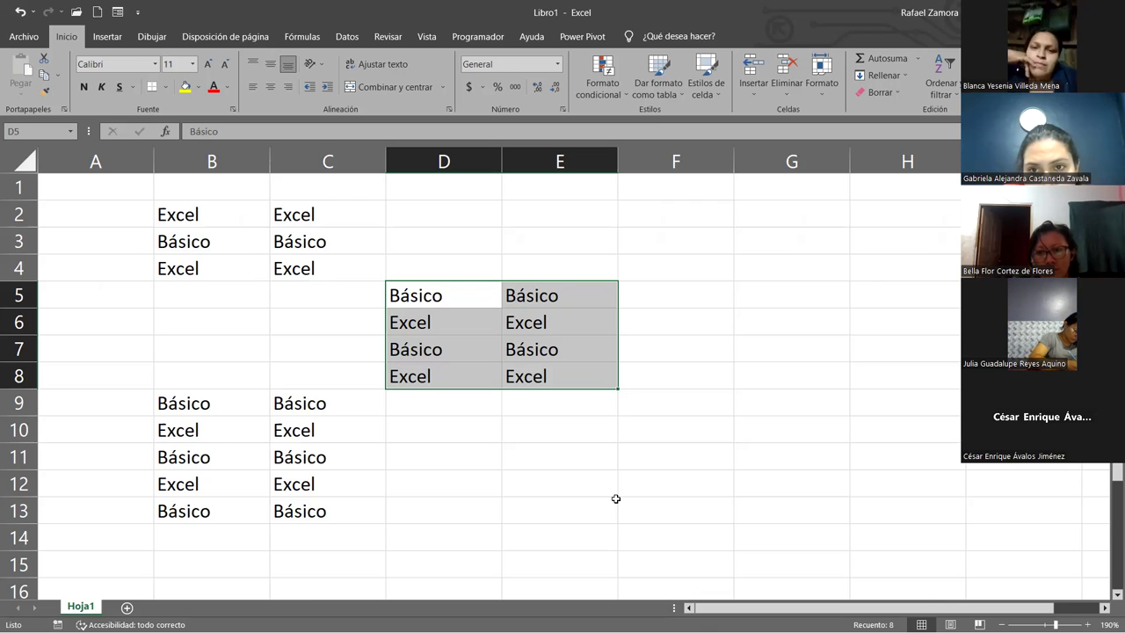
pyautogui.moveTo(230, 216); pyautogui.dragTo(231, 268)
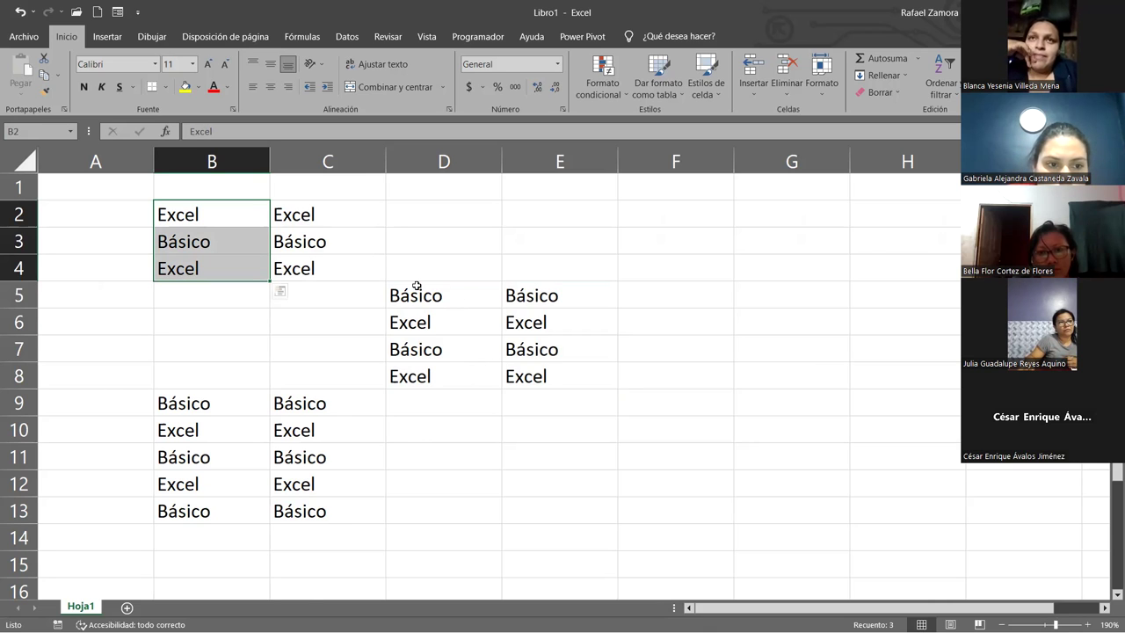
pyautogui.moveTo(410, 296); pyautogui.dragTo(616, 386)
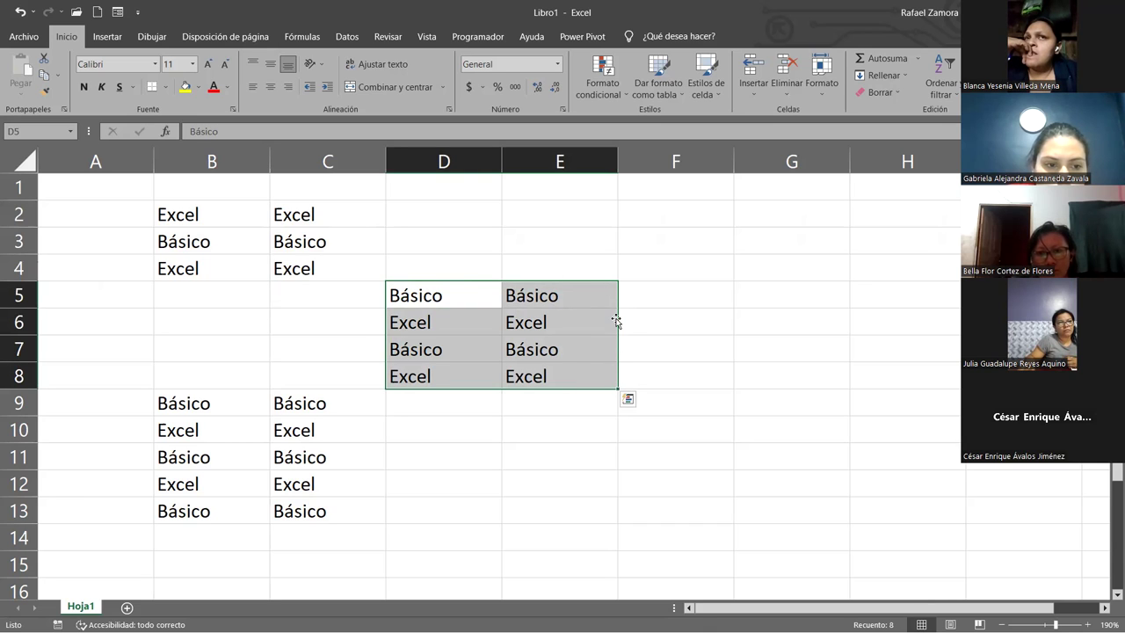
pyautogui.click(439, 504)
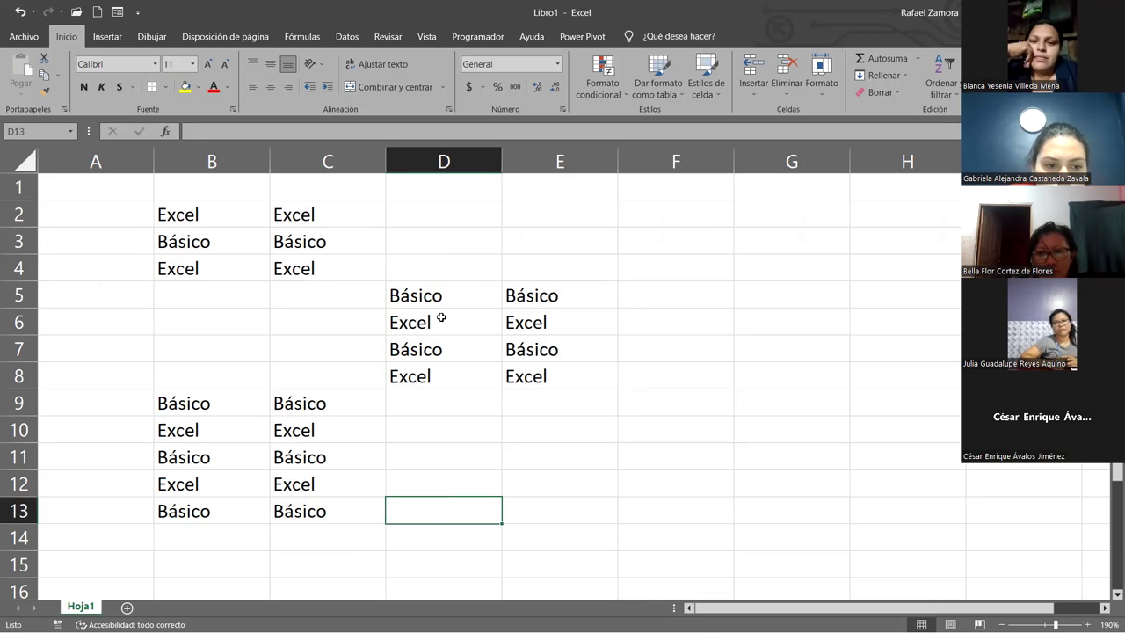
pyautogui.moveTo(442, 290); pyautogui.dragTo(537, 377)
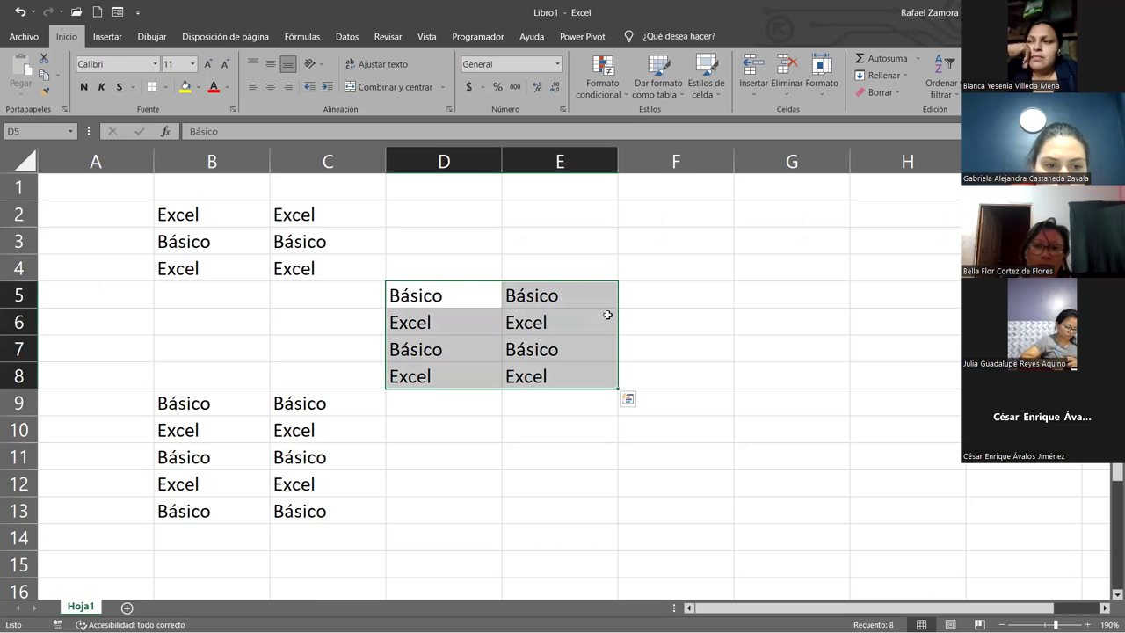
# Adjust the view and select cell F1 to start a number series.
pyautogui.click(1107, 607)
pyautogui.click(1106, 608)
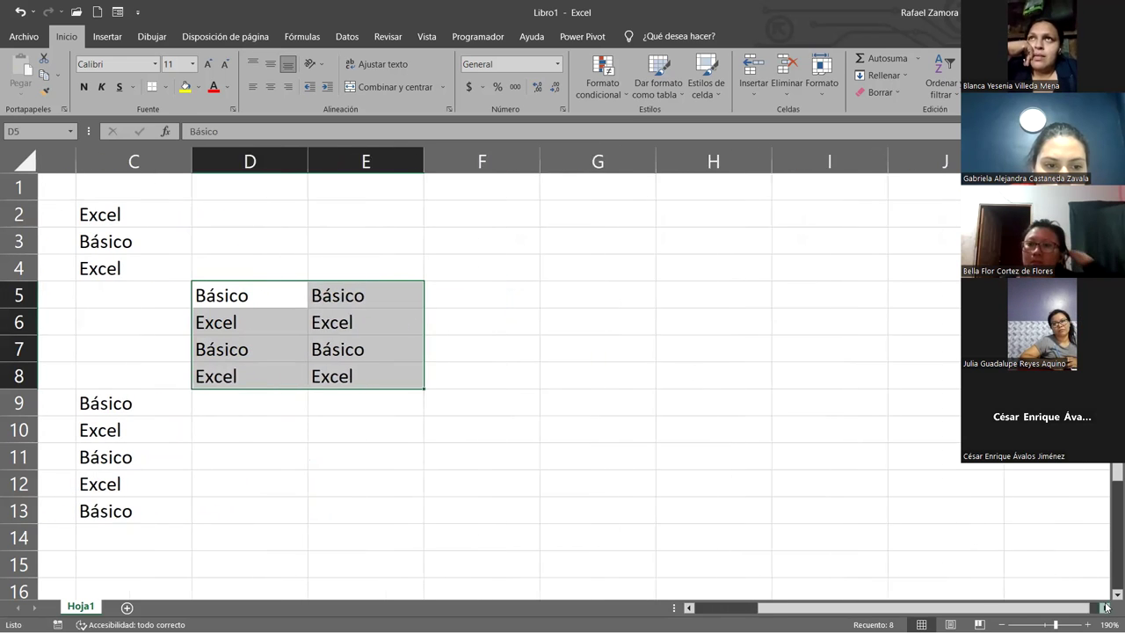
pyautogui.click(1107, 608)
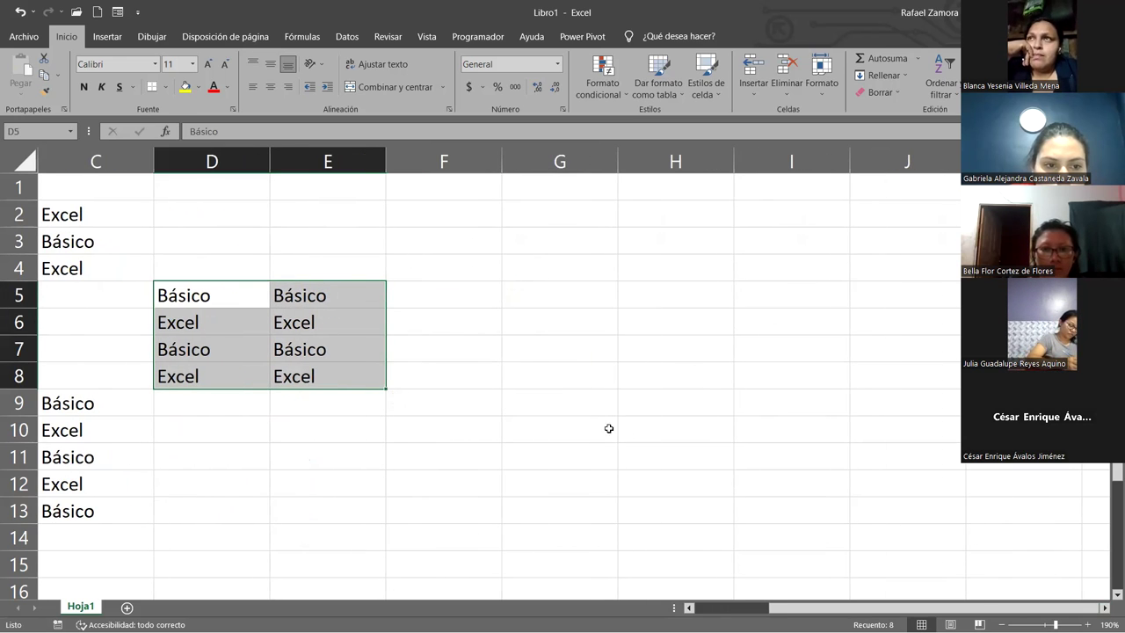
pyautogui.keyDown('ctrl'); pyautogui.scroll(-1, 608, 428); pyautogui.keyUp('ctrl')
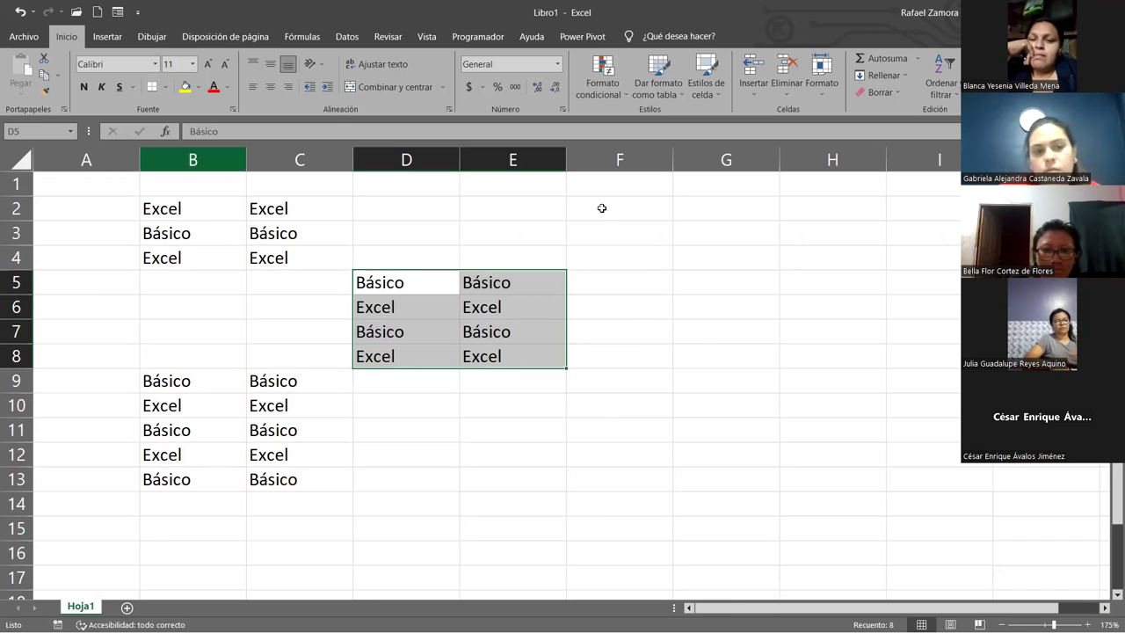
pyautogui.click(625, 182)
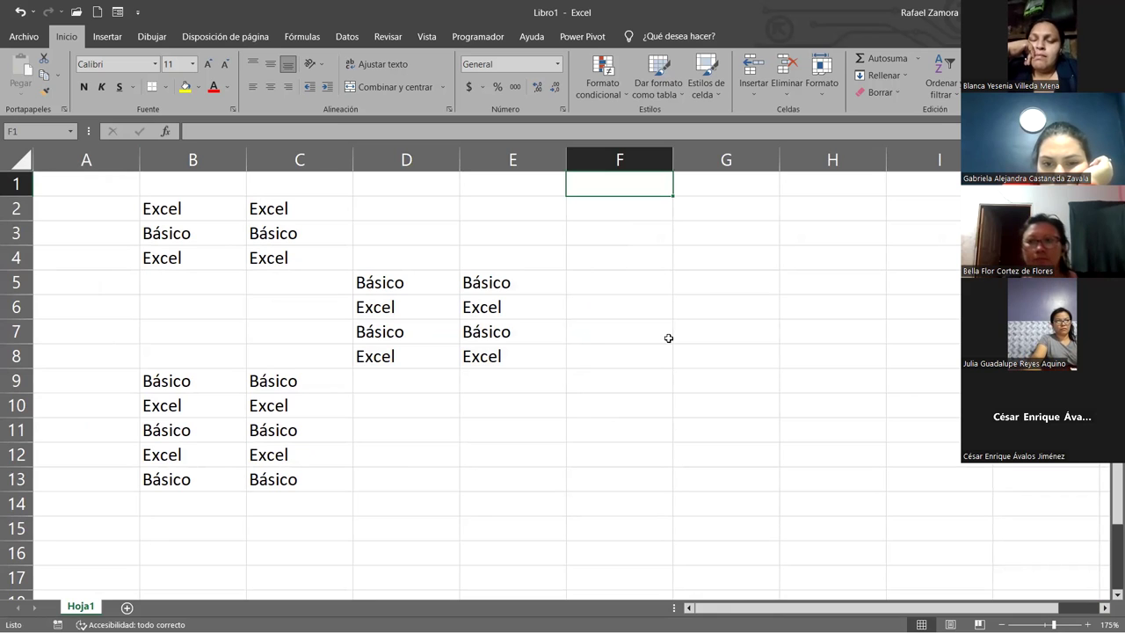
# Enter 1 in F1 and fill it down through F14.
pyautogui.write('1')
pyautogui.press('Return')
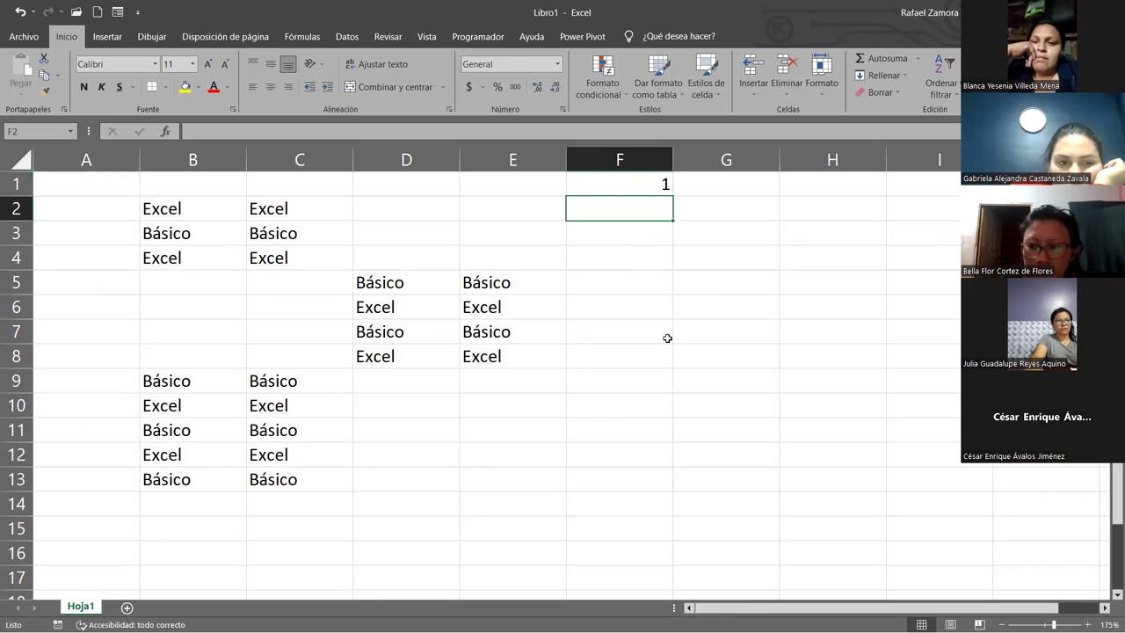
pyautogui.click(646, 185)
pyautogui.moveTo(674, 195); pyautogui.dragTo(672, 194)
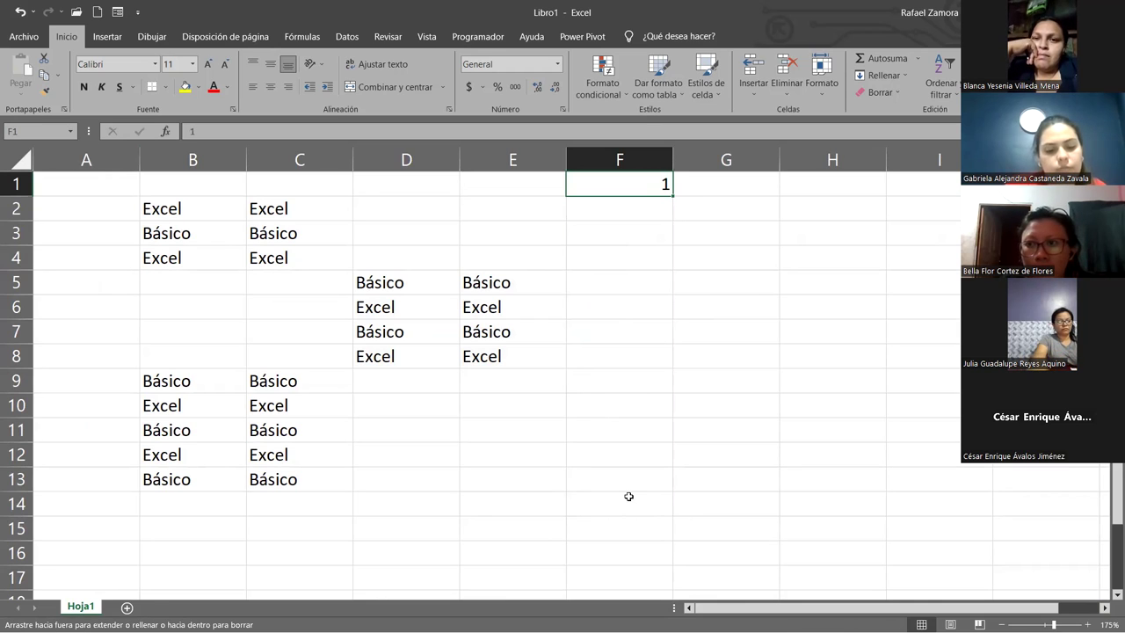
pyautogui.moveTo(623, 503); pyautogui.dragTo(627, 495)
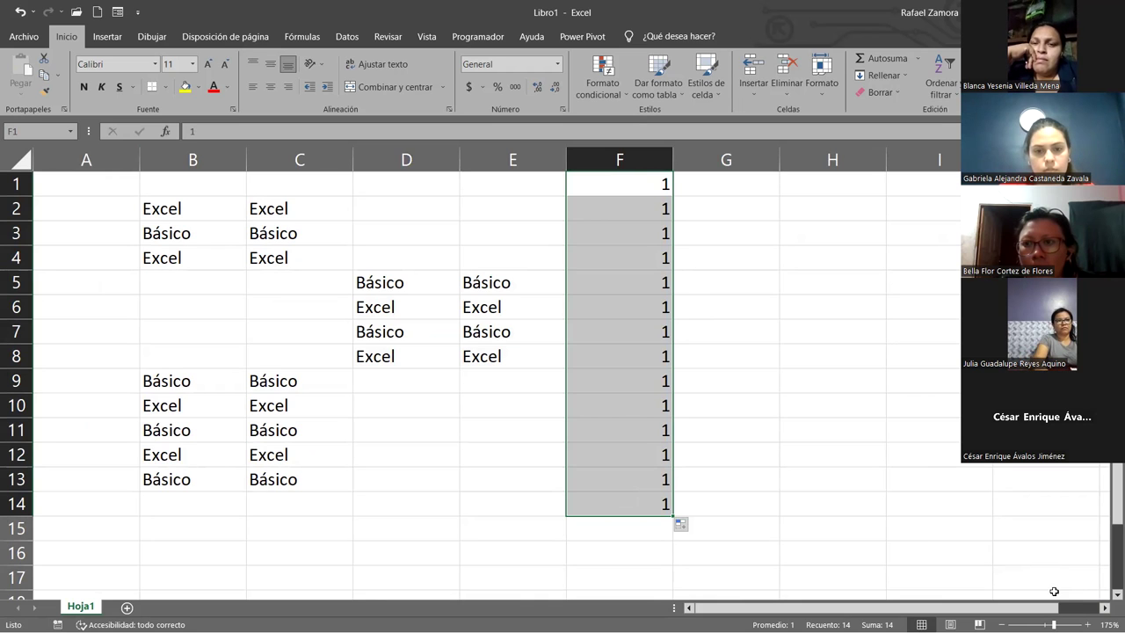
# Switch the Auto Fill Options to Serie de relleno so F1:F14 counts 1 to 14.
pyautogui.click(1107, 609)
pyautogui.click(1106, 608)
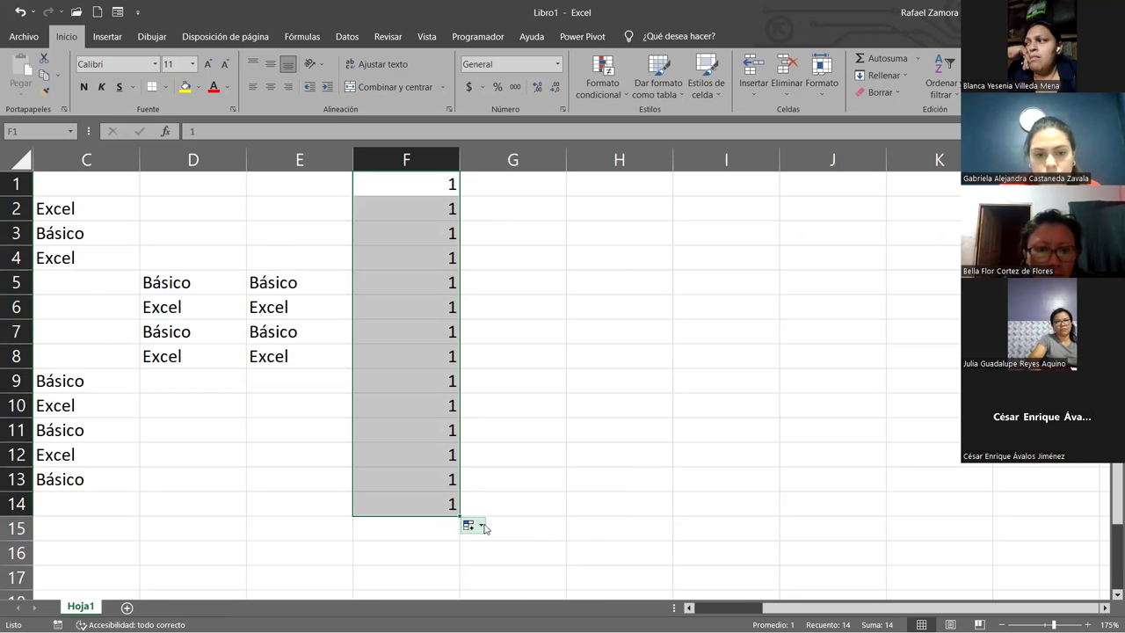
pyautogui.click(482, 525)
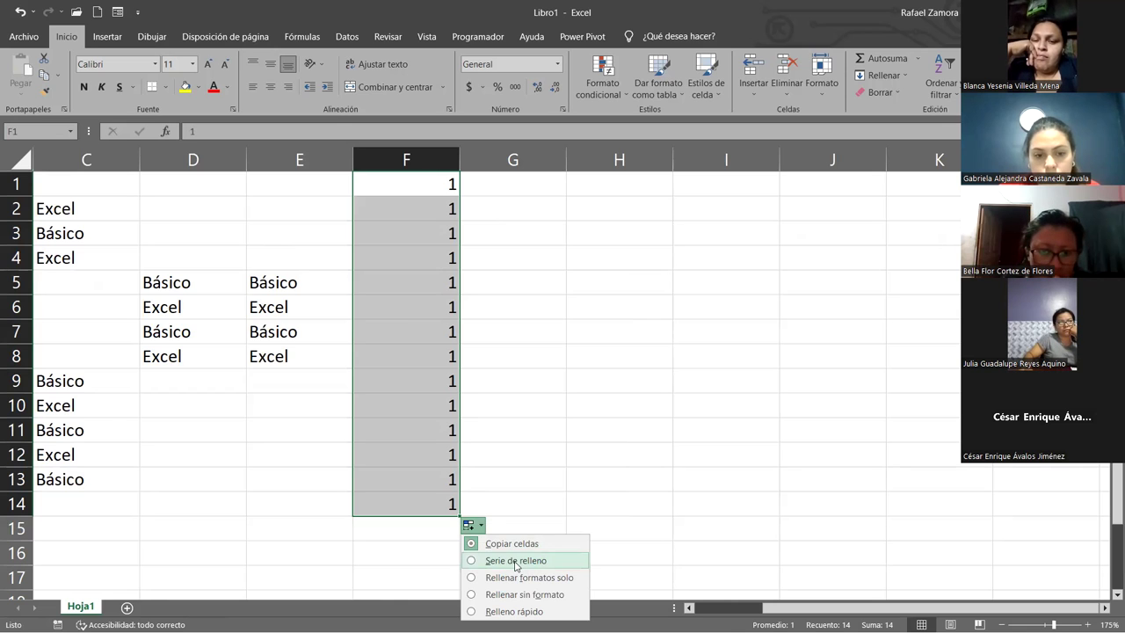
pyautogui.click(516, 560)
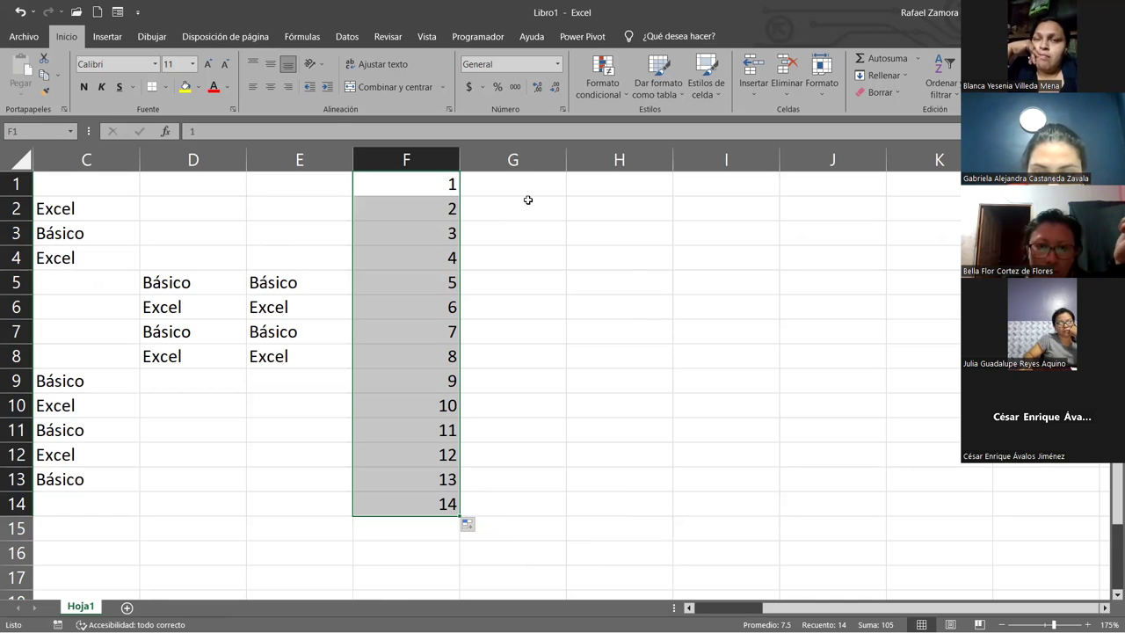
pyautogui.hscroll(1, 1043, 564)
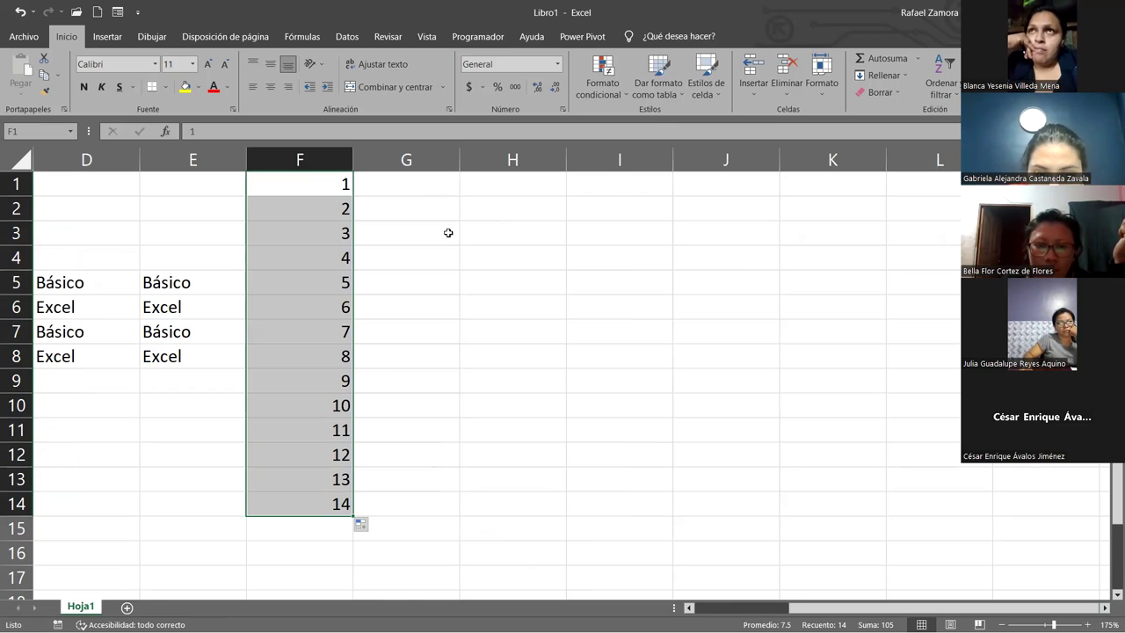
# Enter the year 2000 in cell G1.
pyautogui.click(424, 183)
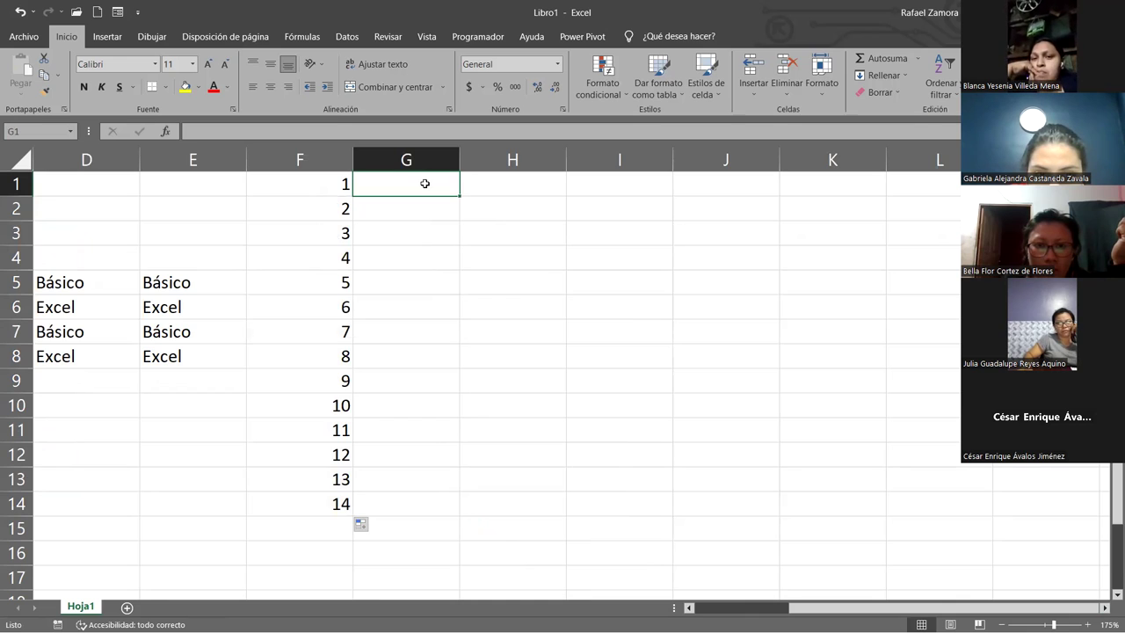
pyautogui.write('201')
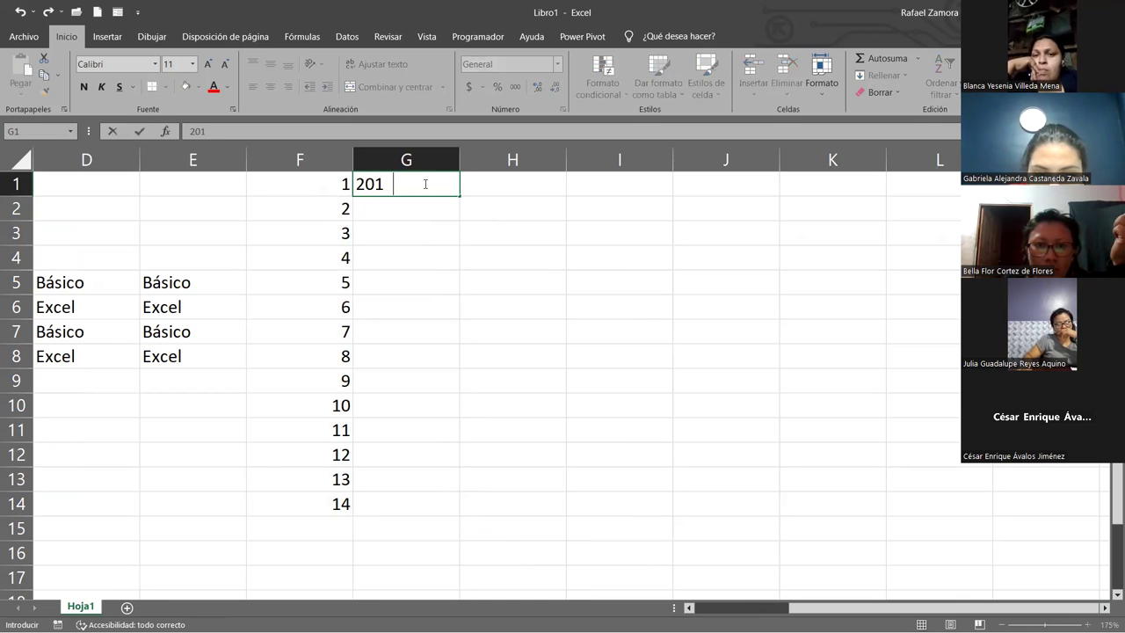
pyautogui.write('9')
pyautogui.press('Return')
pyautogui.click(425, 184)
pyautogui.write('1')
pyautogui.press('BackSpace')
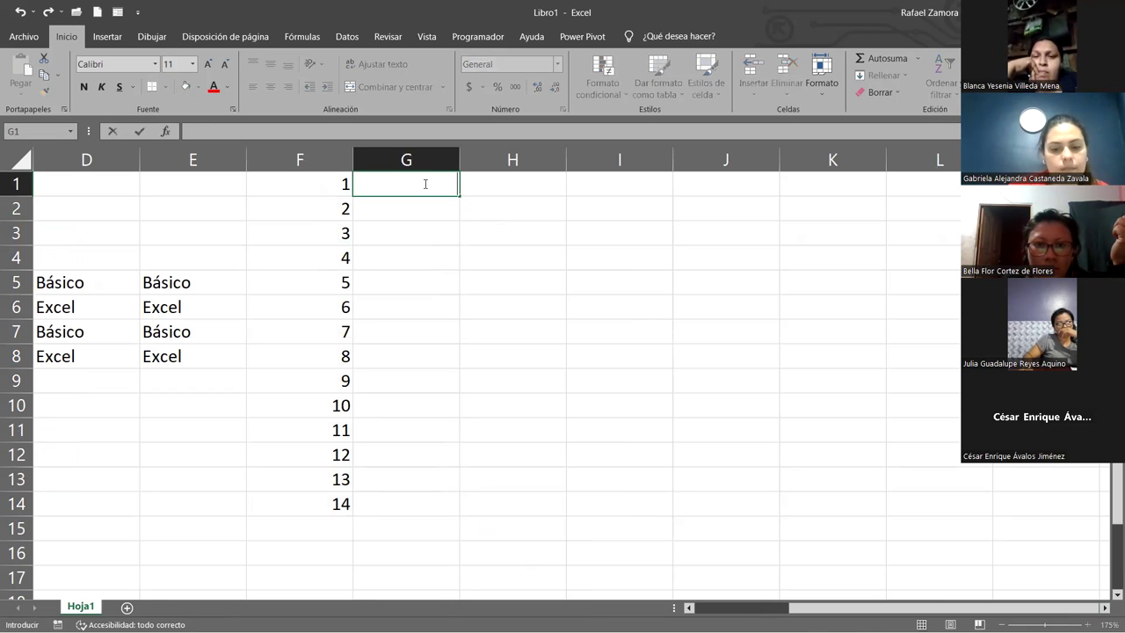
pyautogui.write('2000')
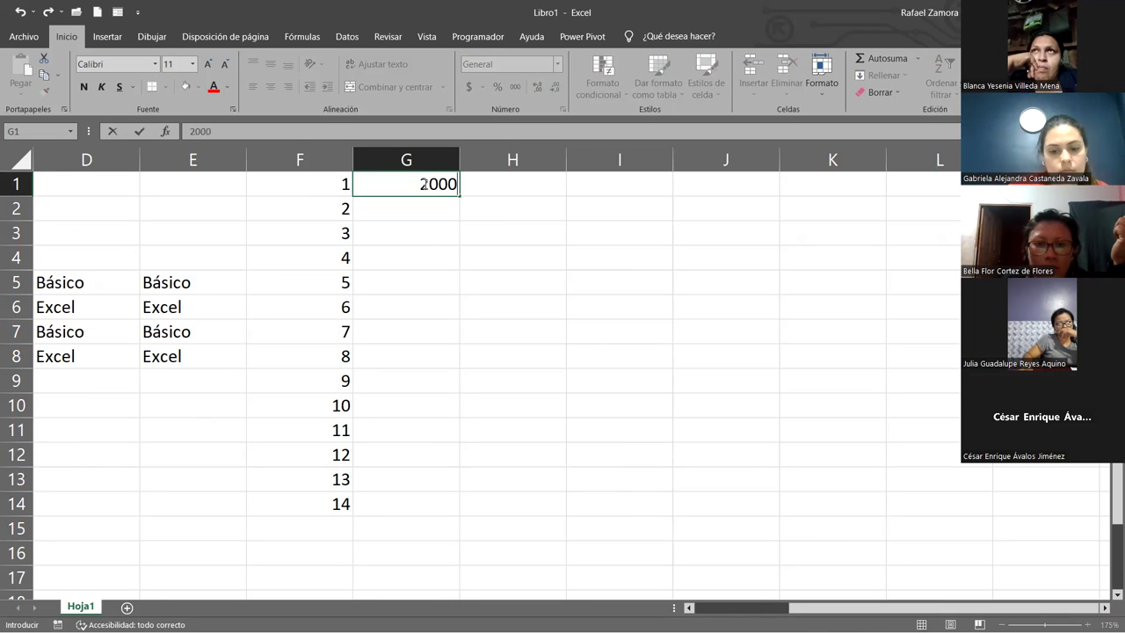
pyautogui.press('Return')
# Fill G1 down to G14 as a Serie de relleno, giving years 2000 through 2013.
pyautogui.click(424, 183)
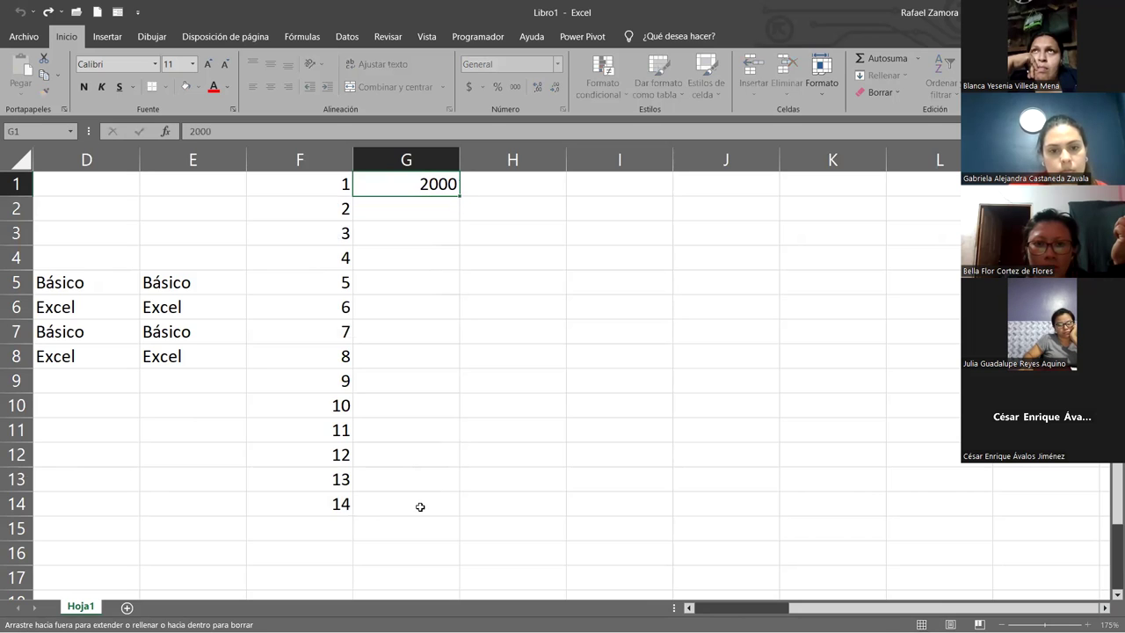
pyautogui.moveTo(459, 195); pyautogui.dragTo(674, 507)
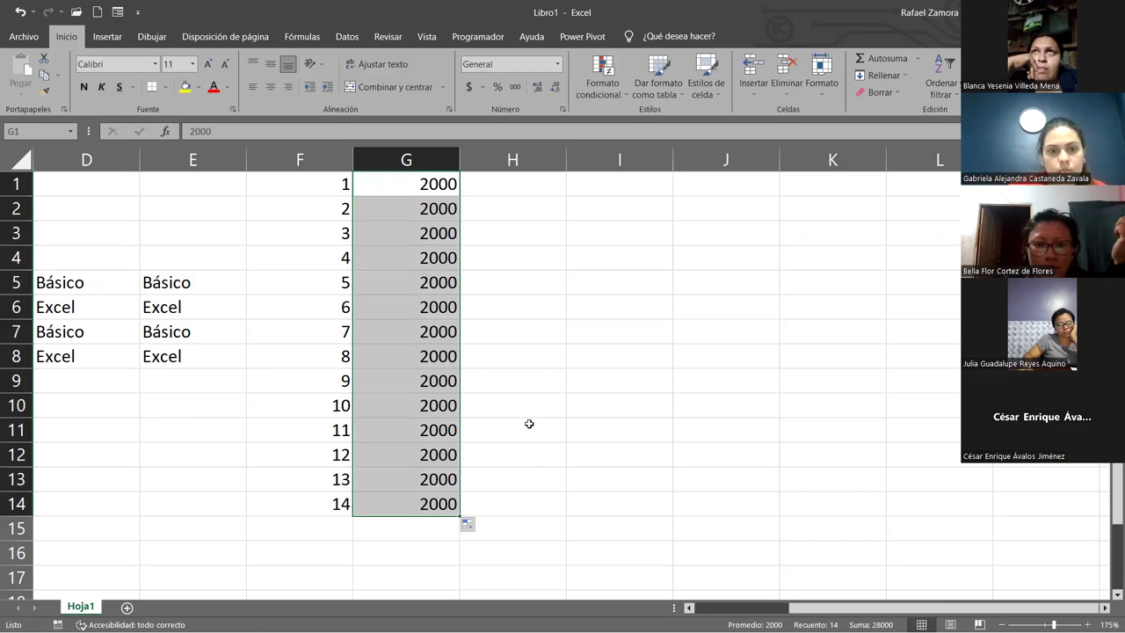
pyautogui.click(469, 525)
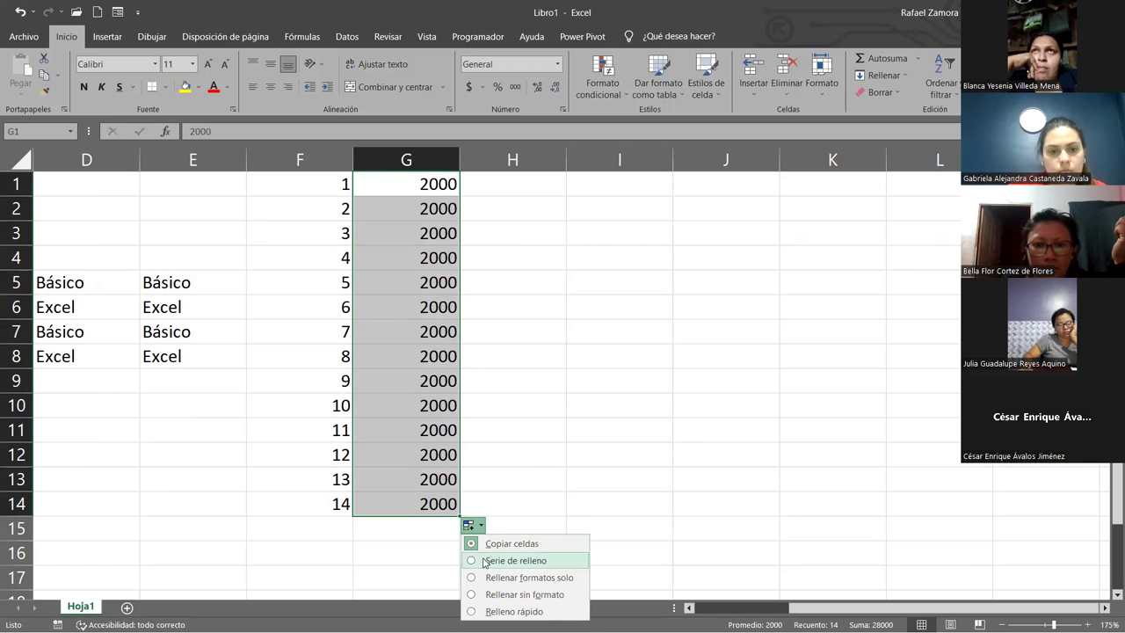
pyautogui.click(489, 561)
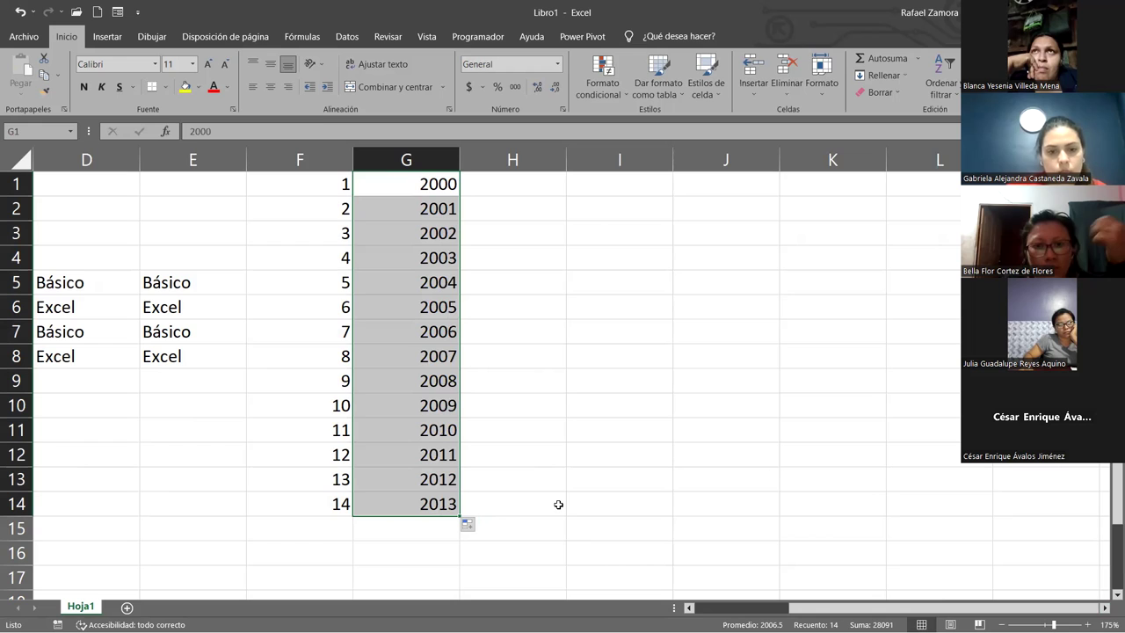
pyautogui.click(1105, 608)
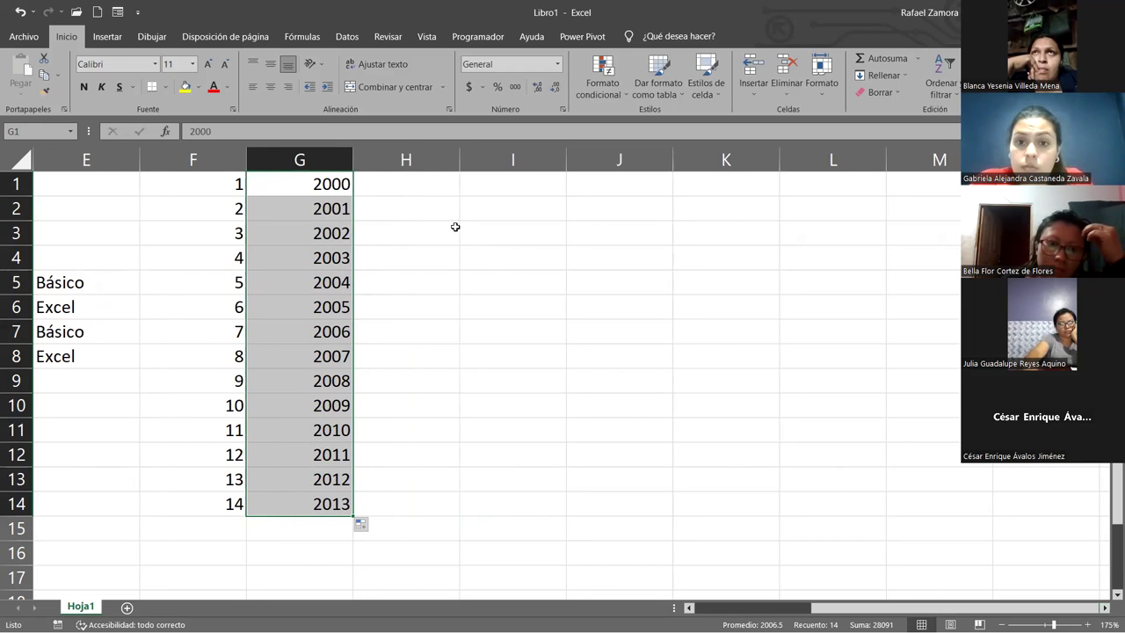
pyautogui.click(417, 184)
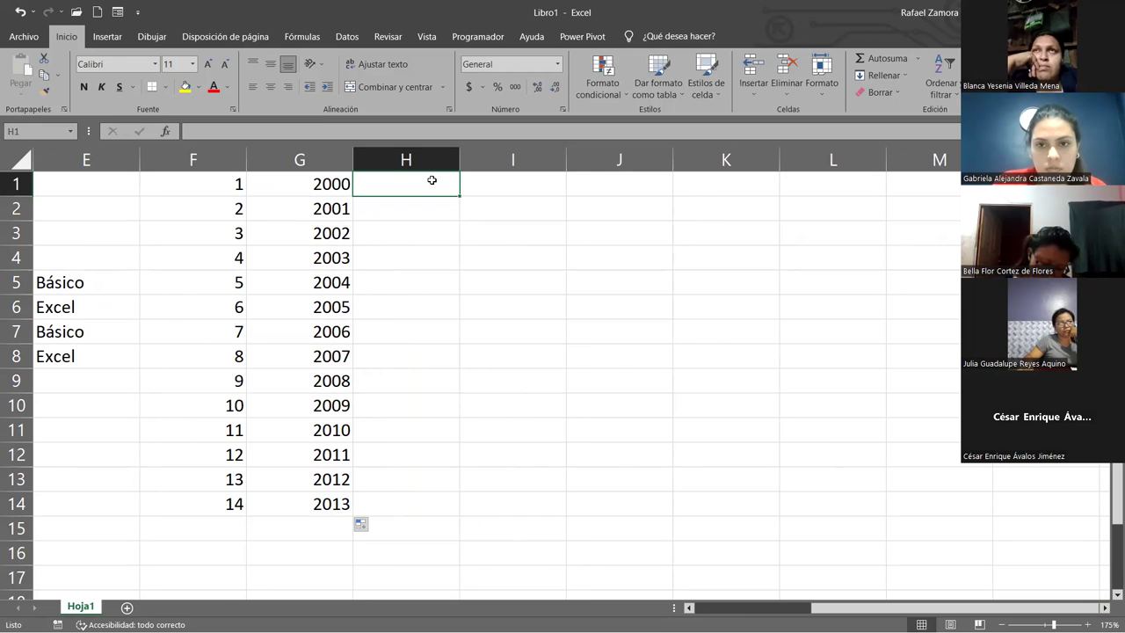
# Enter Lunes in H1 and auto-fill the weekdays down to Domingo in H7.
pyautogui.write('Lunes')
pyautogui.press('Return')
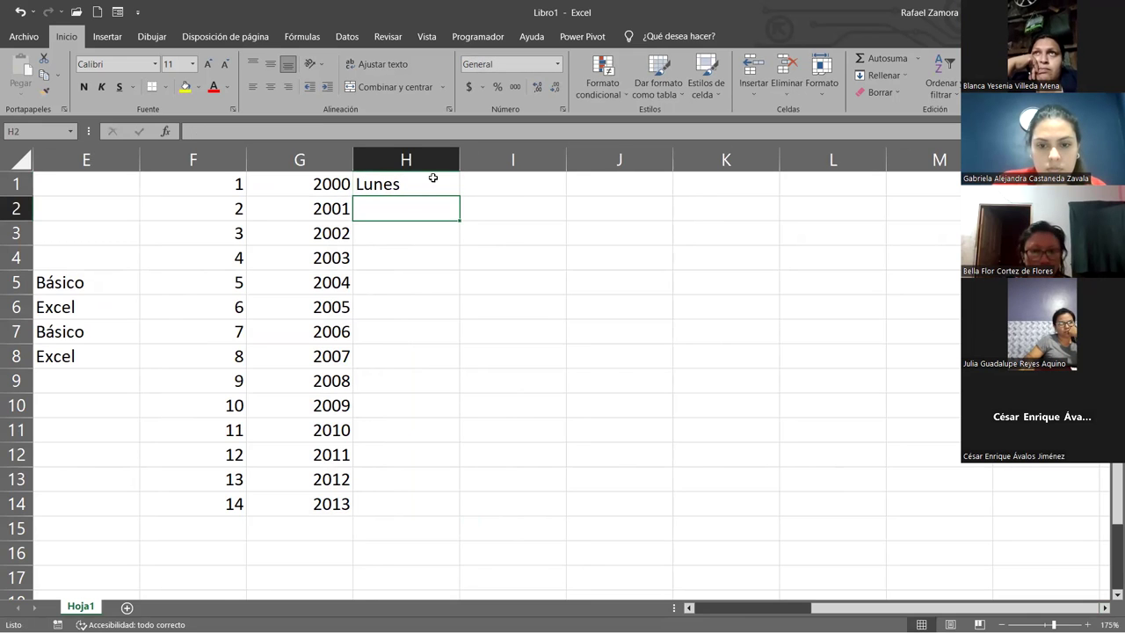
pyautogui.click(431, 180)
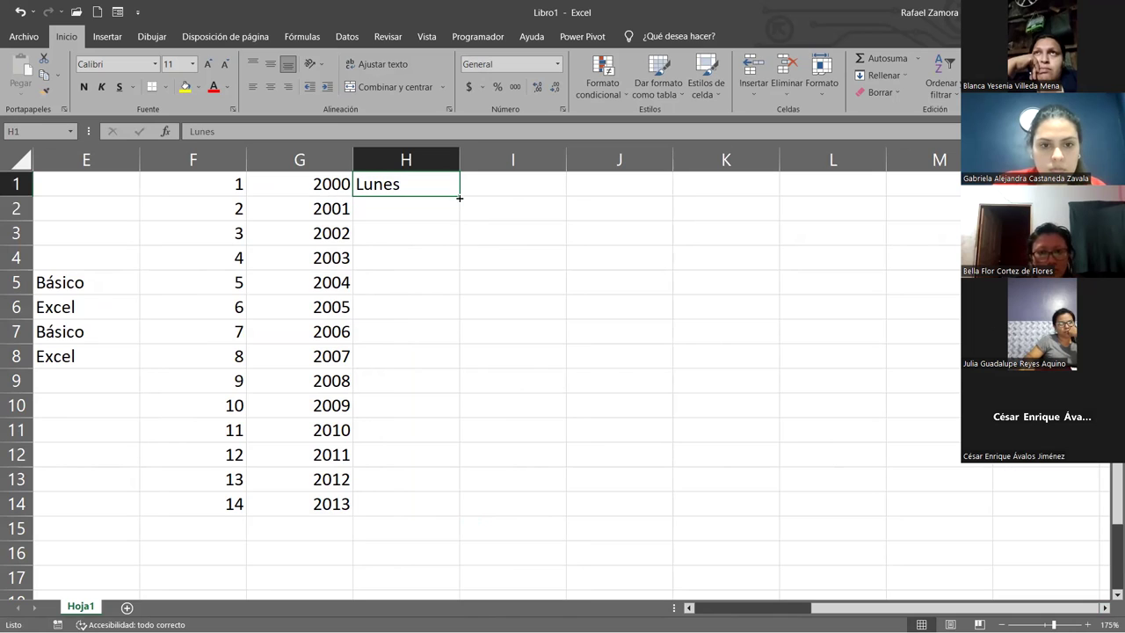
pyautogui.moveTo(440, 311); pyautogui.dragTo(443, 337)
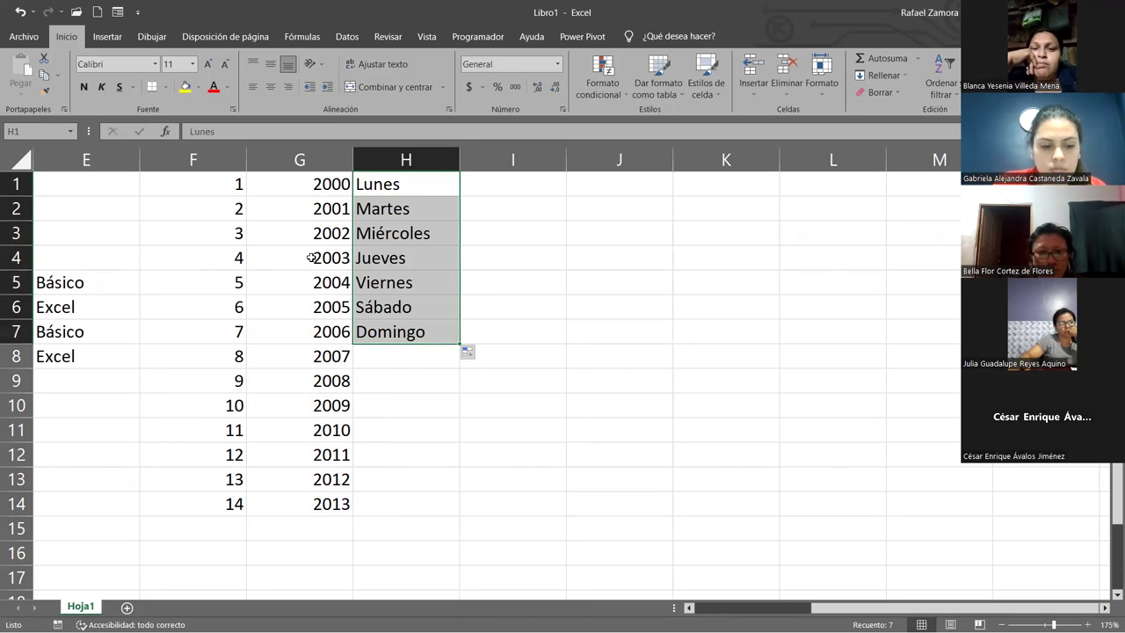
# Enter Enero in I1 and auto-fill the months down to Diciembre in I12.
pyautogui.click(518, 189)
pyautogui.write('Enero')
pyautogui.press('Return')
pyautogui.click(523, 193)
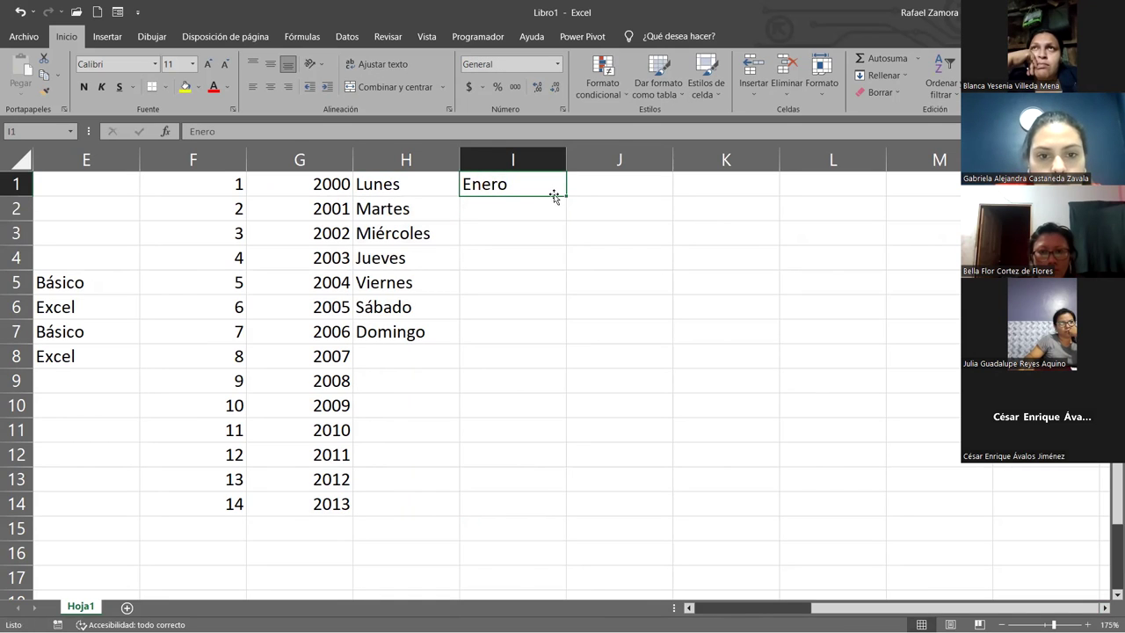
pyautogui.moveTo(566, 209); pyautogui.dragTo(566, 210)
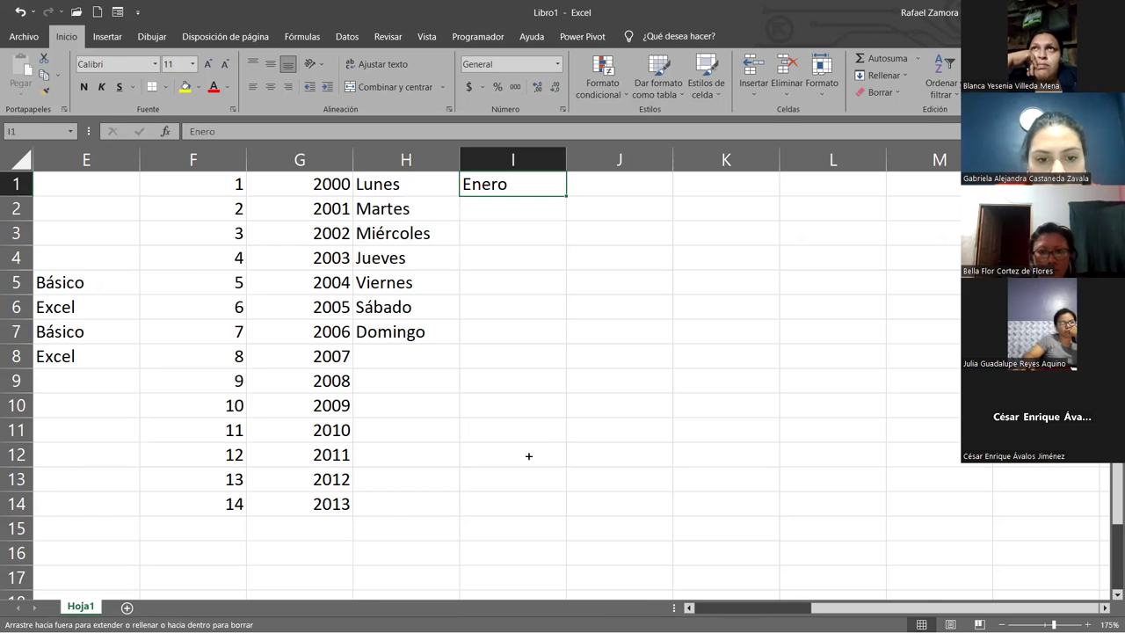
pyautogui.moveTo(529, 455); pyautogui.dragTo(529, 455)
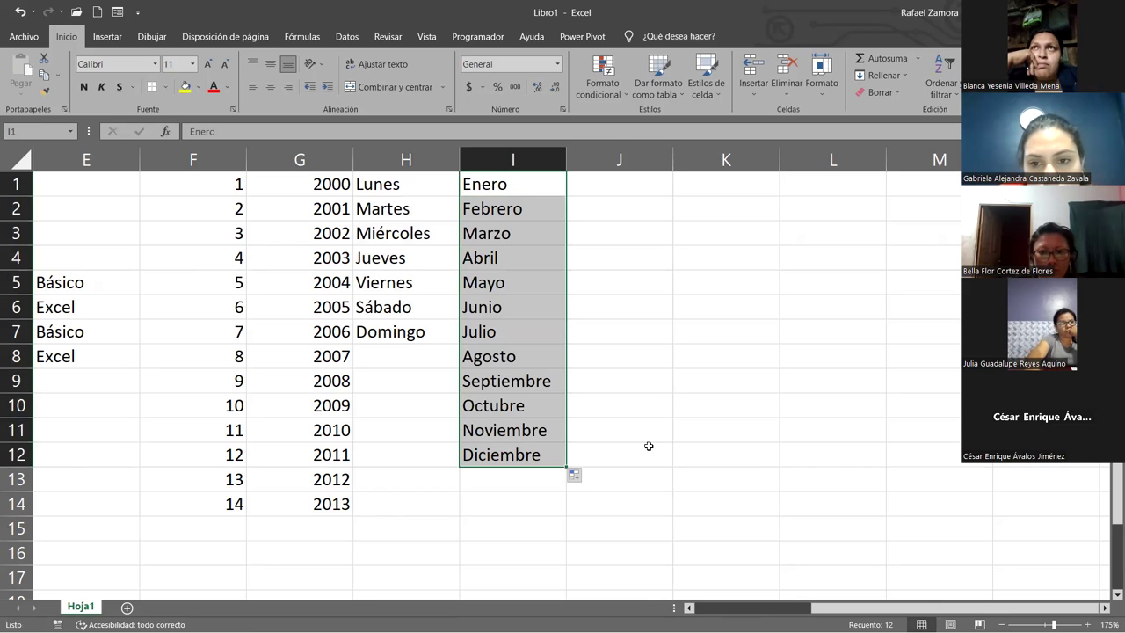
pyautogui.click(1105, 607)
pyautogui.click(1106, 607)
# Enter Monday in J1 and auto-fill Tuesday through Sunday down to J7.
pyautogui.click(411, 179)
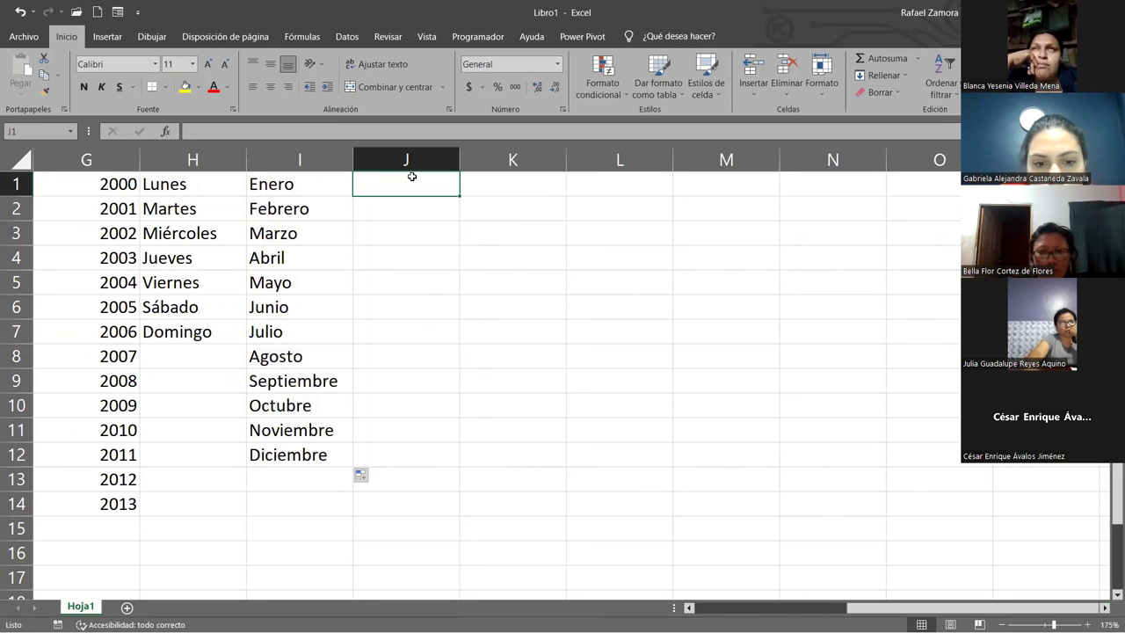
pyautogui.write('Monday')
pyautogui.press('Return')
pyautogui.doubleClick(412, 179)
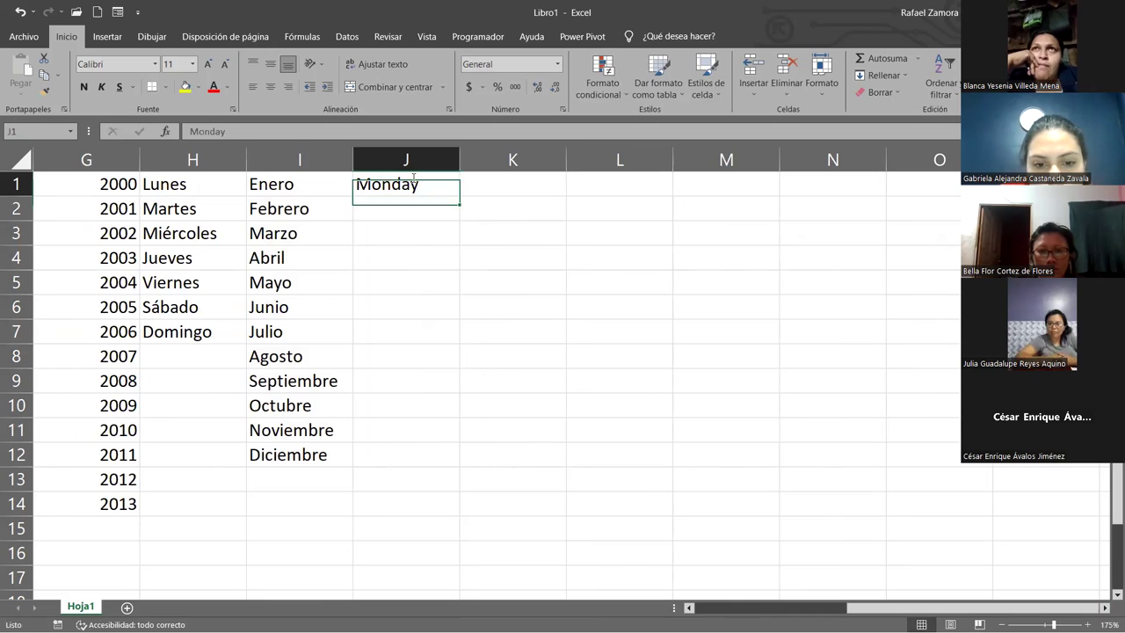
pyautogui.press('Escape')
pyautogui.moveTo(459, 195); pyautogui.dragTo(406, 331)
# Enter Jan in K1 and auto-fill Feb through Dec down to K12.
pyautogui.click(497, 185)
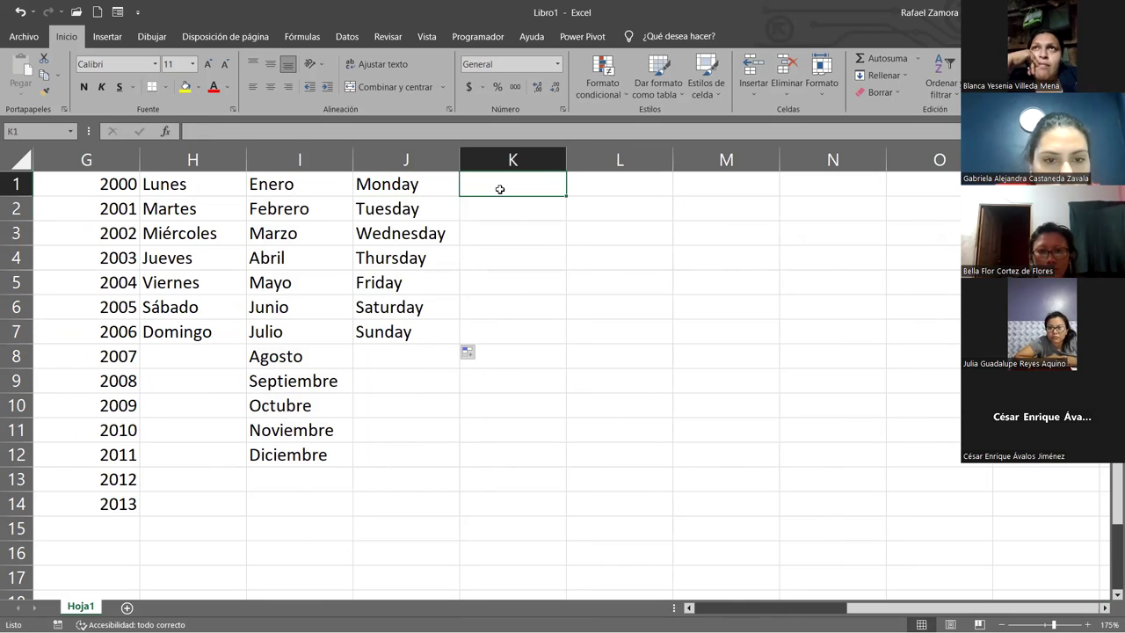
pyautogui.write('Jan')
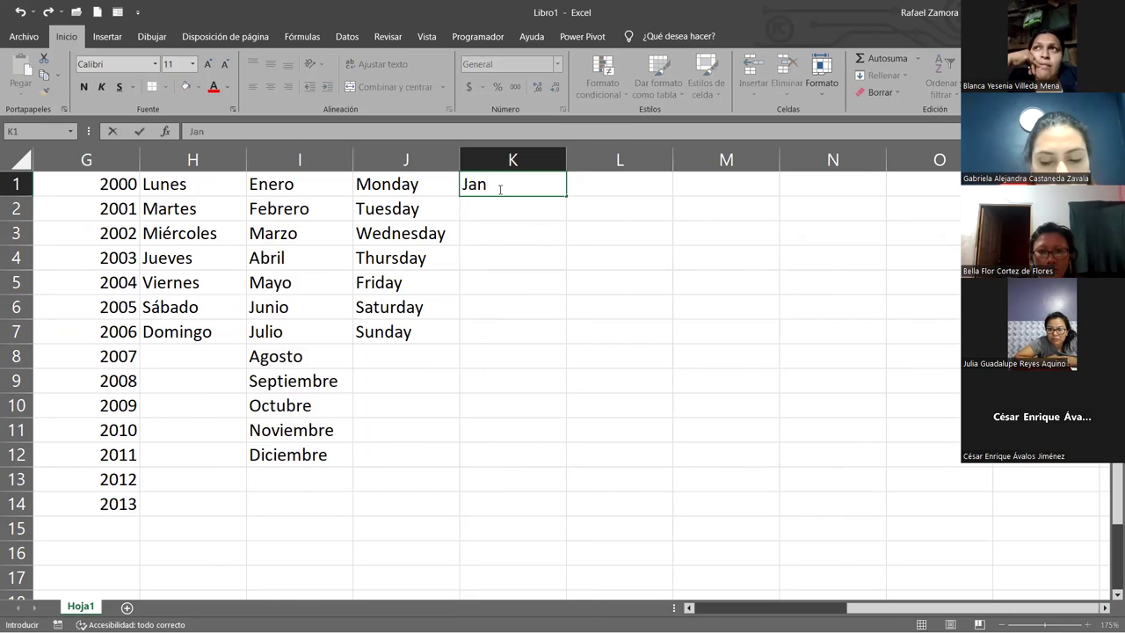
pyautogui.hotkey('ctrl', 'Return')
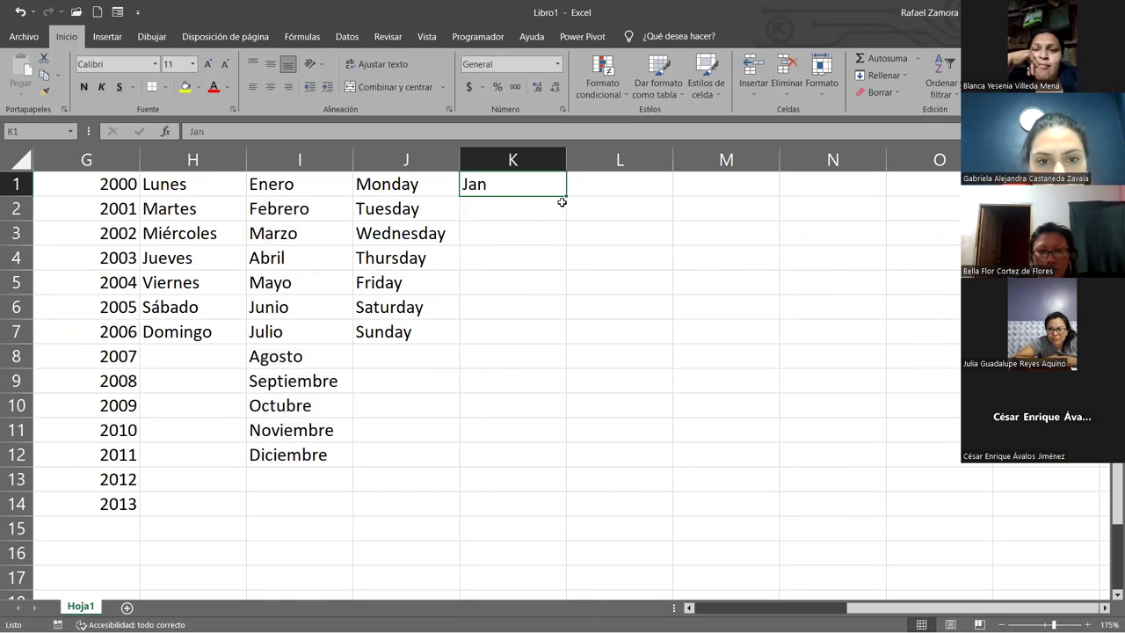
pyautogui.moveTo(568, 195); pyautogui.dragTo(568, 198)
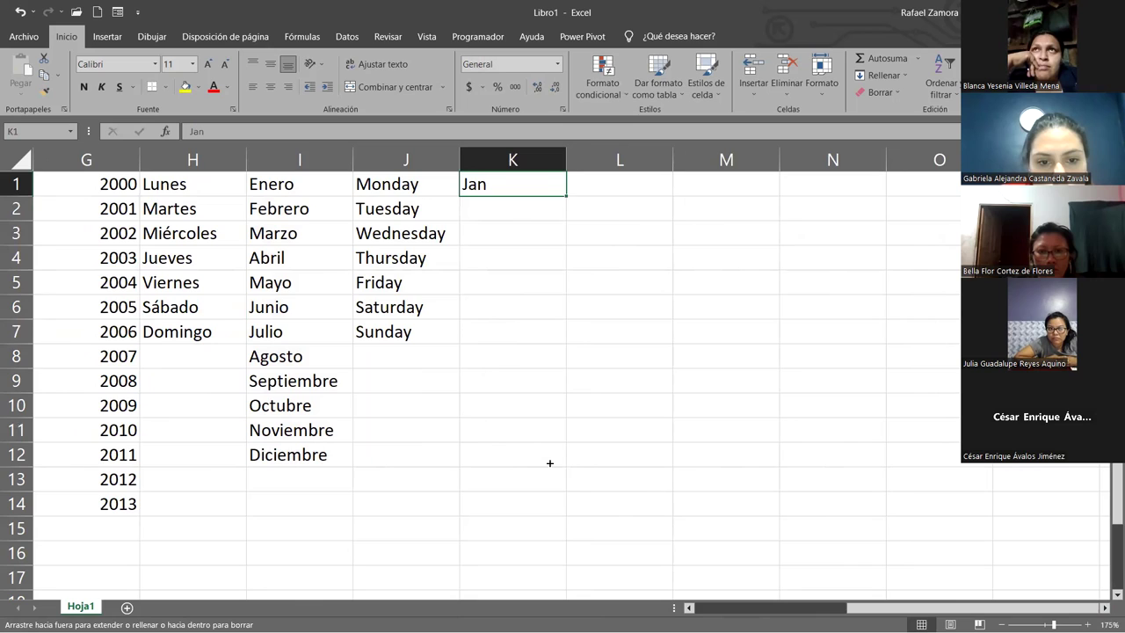
pyautogui.moveTo(545, 459); pyautogui.dragTo(548, 452)
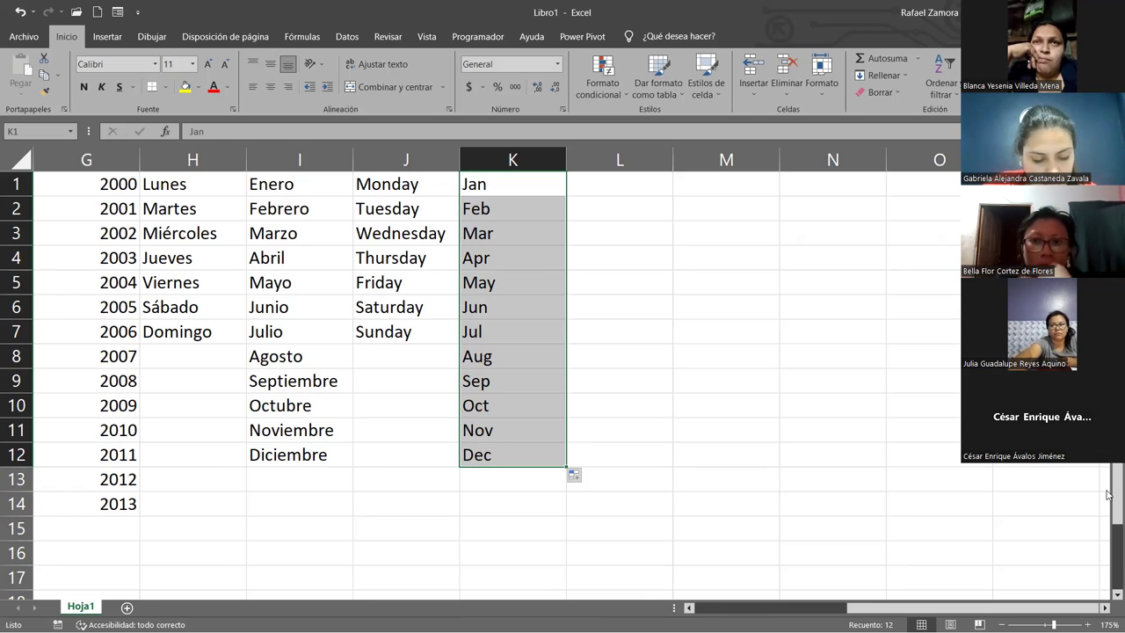
pyautogui.click(1105, 607)
pyautogui.click(1106, 608)
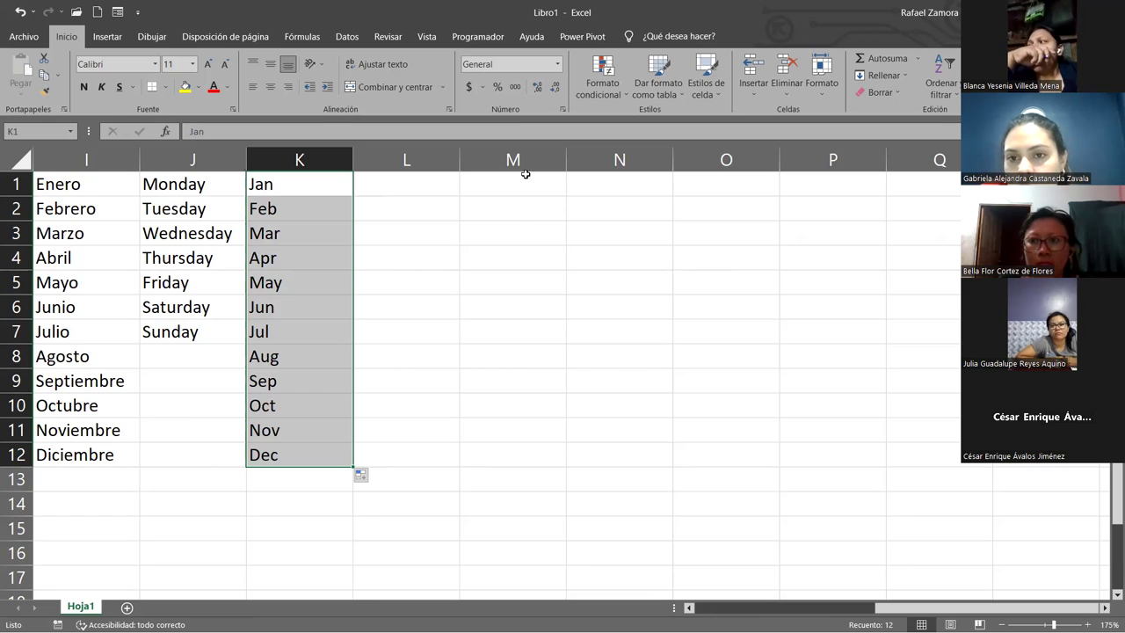
# Enter 2 and 4 in L1:L2 and fill the even series down to 24 in L12.
pyautogui.click(404, 183)
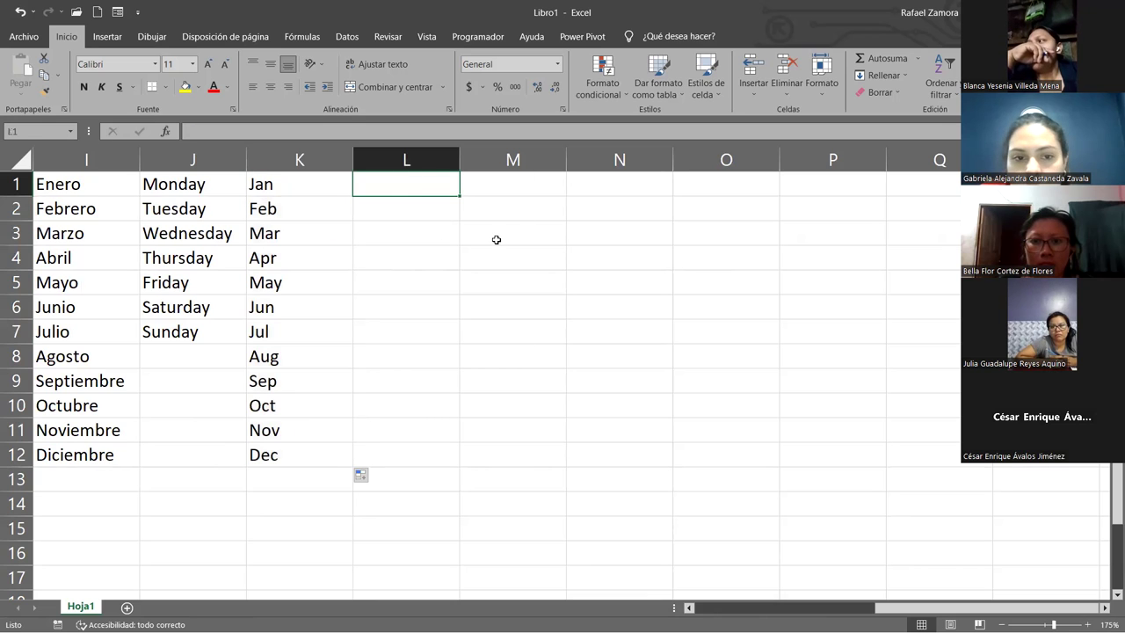
pyautogui.write('2')
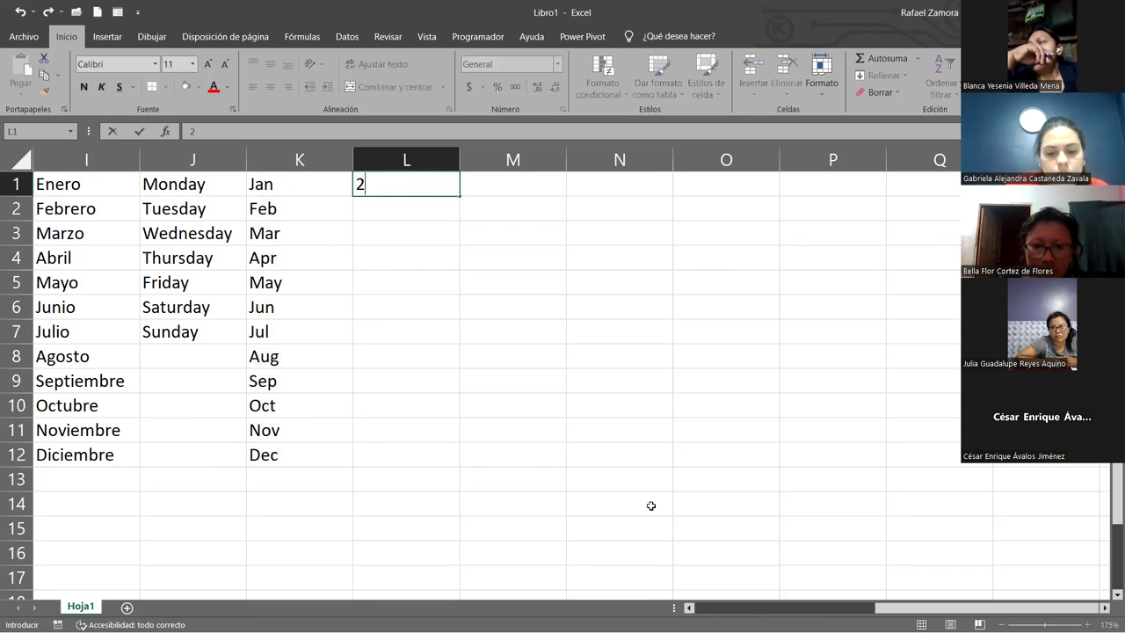
pyautogui.press('Return')
pyautogui.write('4')
pyautogui.press('Return')
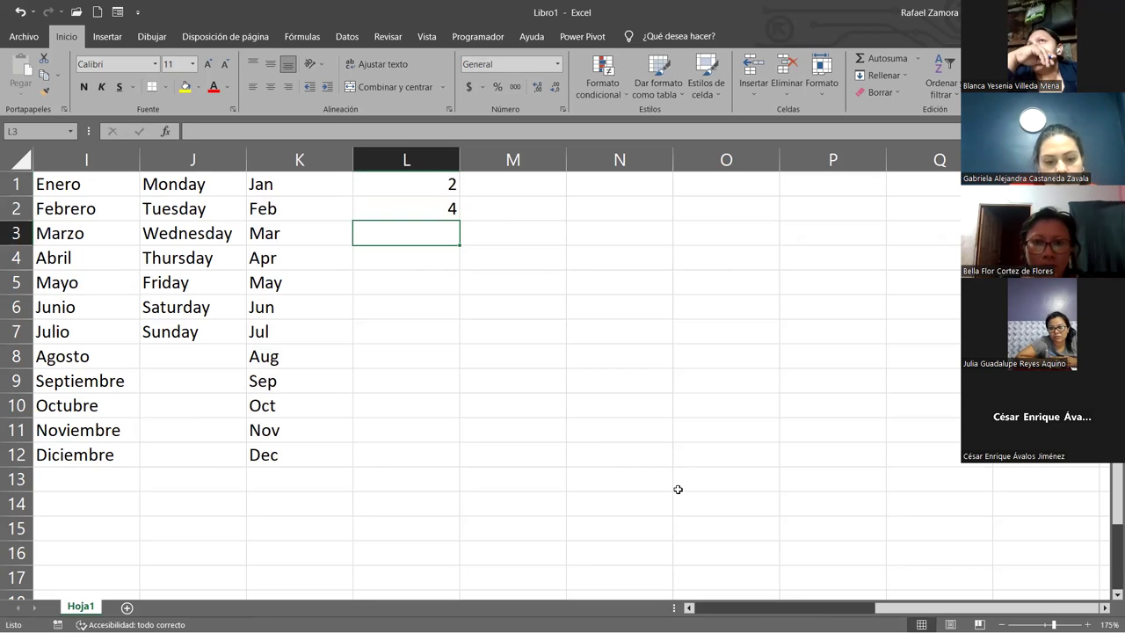
pyautogui.moveTo(420, 191); pyautogui.dragTo(422, 211)
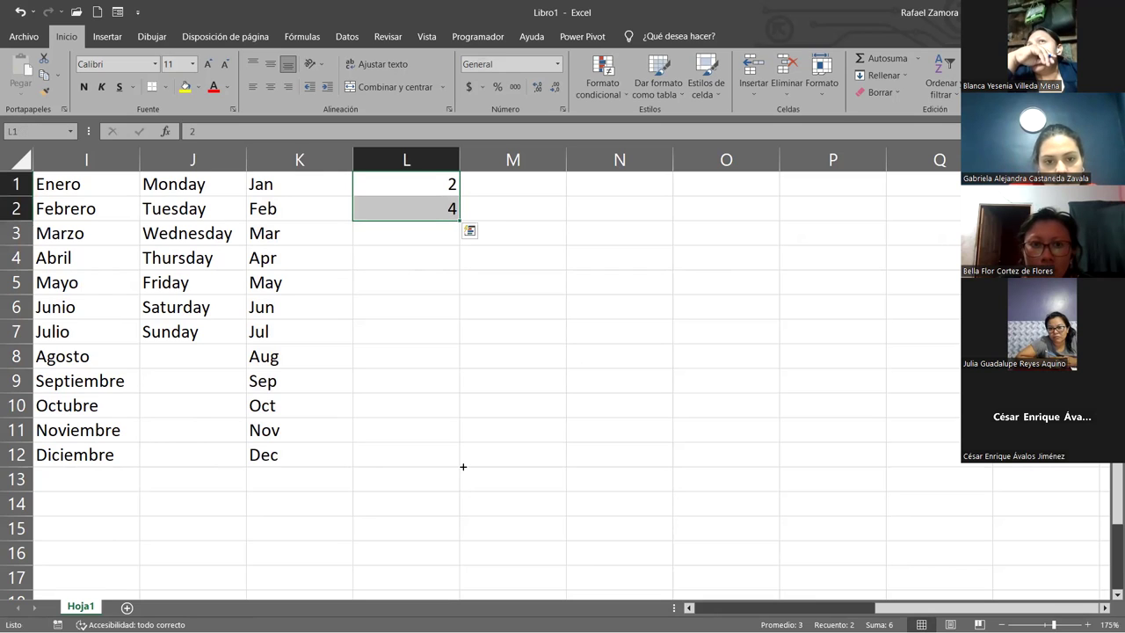
pyautogui.moveTo(459, 219); pyautogui.dragTo(465, 457)
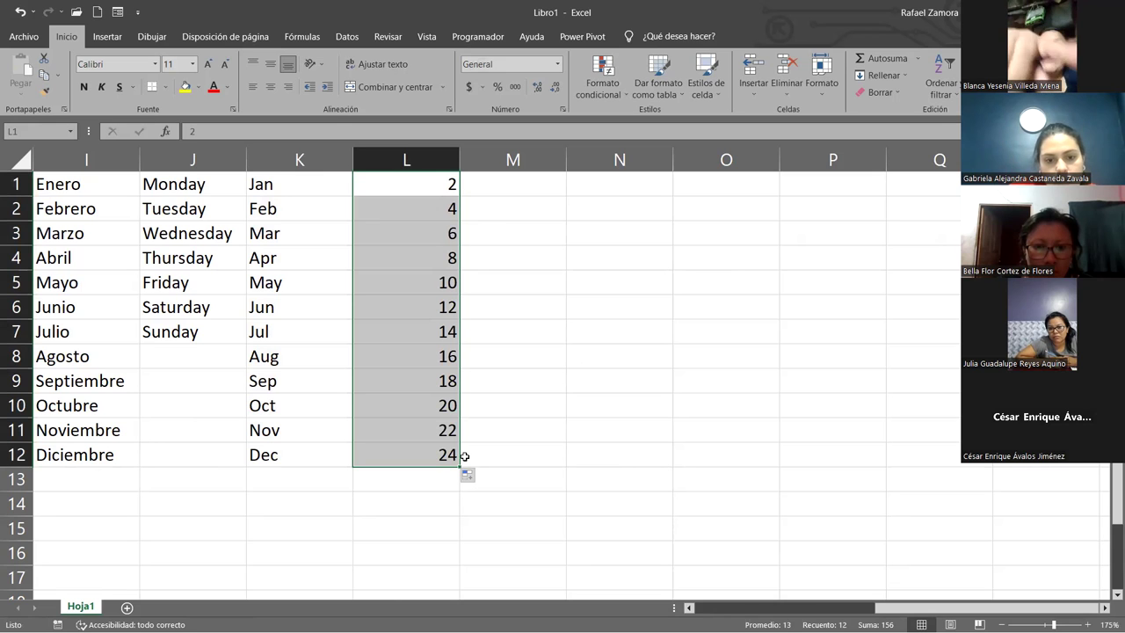
# Enter 1 and 3 in M1:M2 and fill the odd series down to 23 in M12.
pyautogui.click(541, 193)
pyautogui.write('1')
pyautogui.press('Return')
pyautogui.write('3')
pyautogui.press('Return')
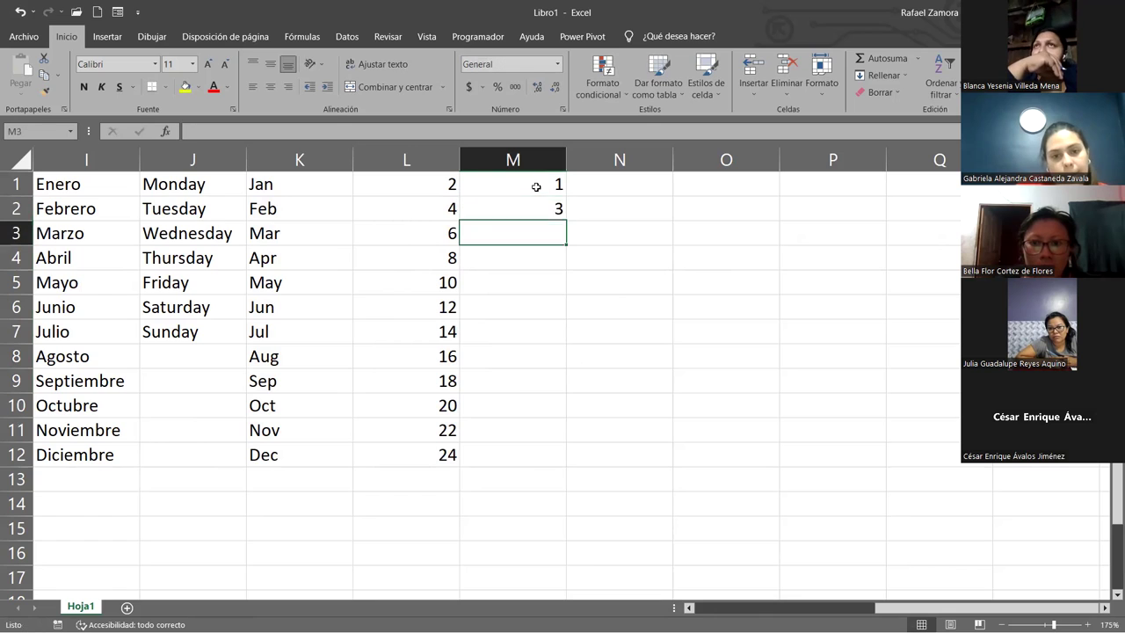
pyautogui.moveTo(538, 184); pyautogui.dragTo(506, 208)
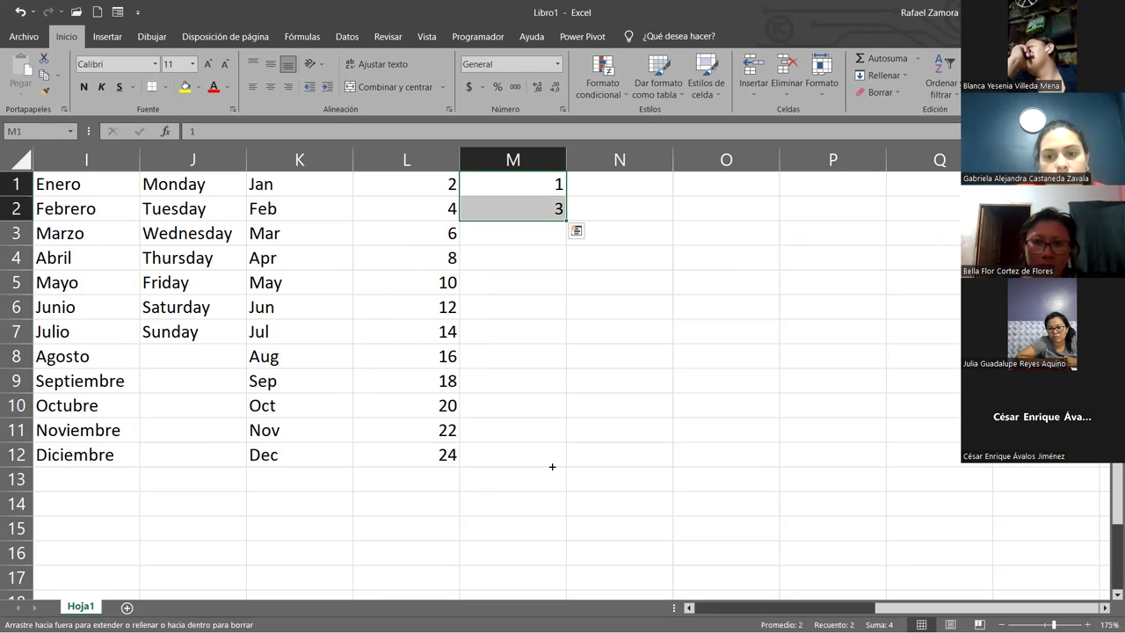
pyautogui.moveTo(553, 466); pyautogui.dragTo(551, 458)
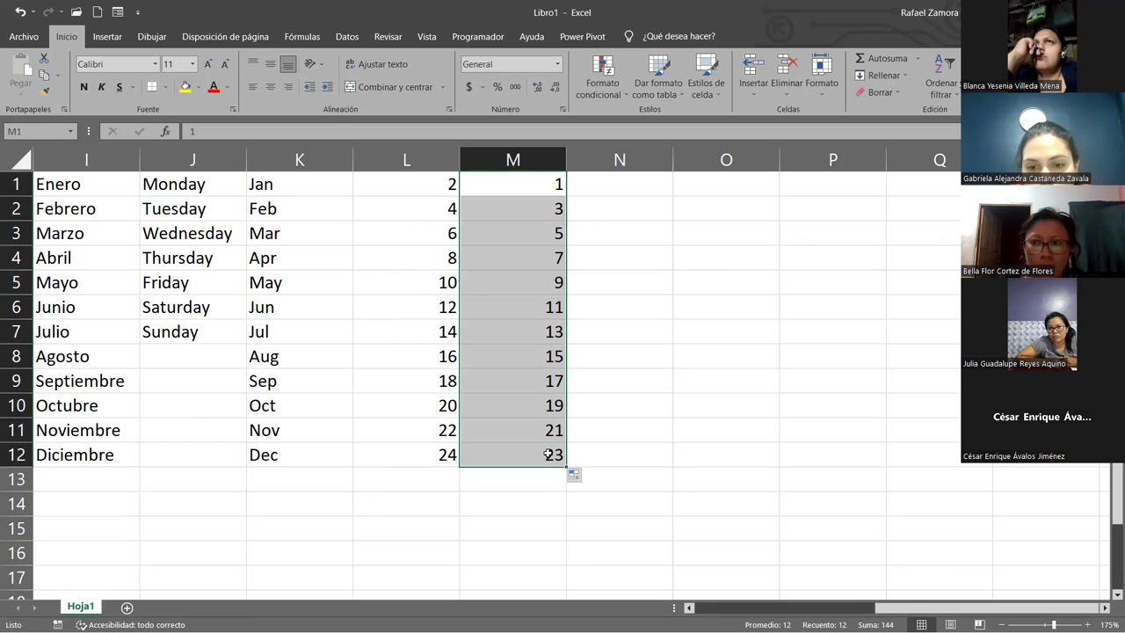
pyautogui.click(619, 186)
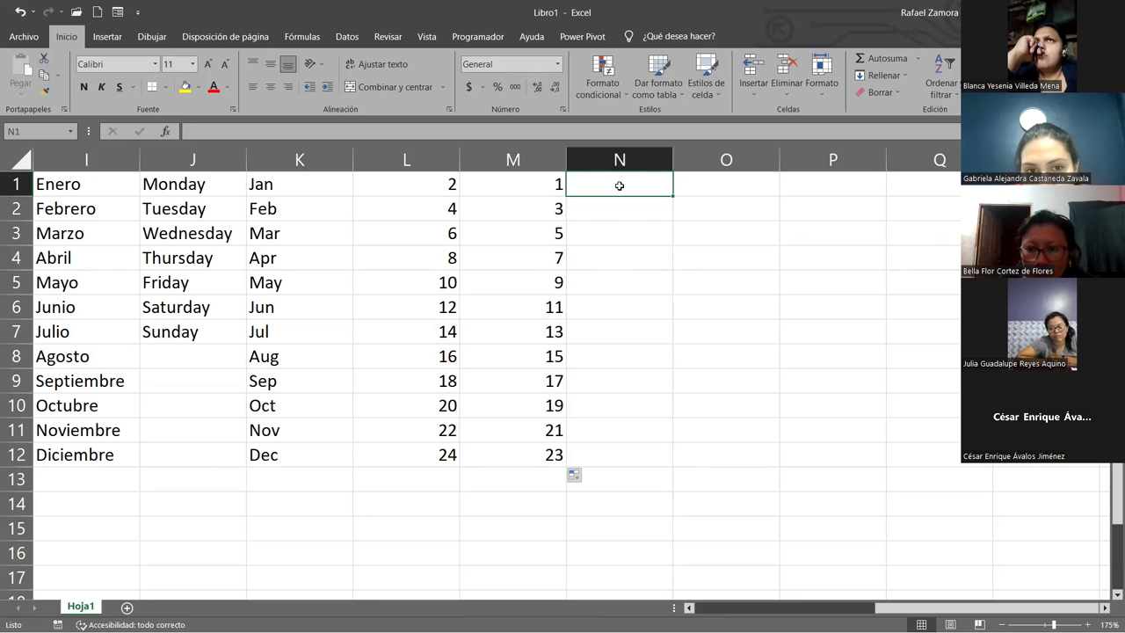
# Enter 3 and 6 in N1:N2 and fill down to N12, giving multiples of three up to 36.
pyautogui.write('3')
pyautogui.press('Return')
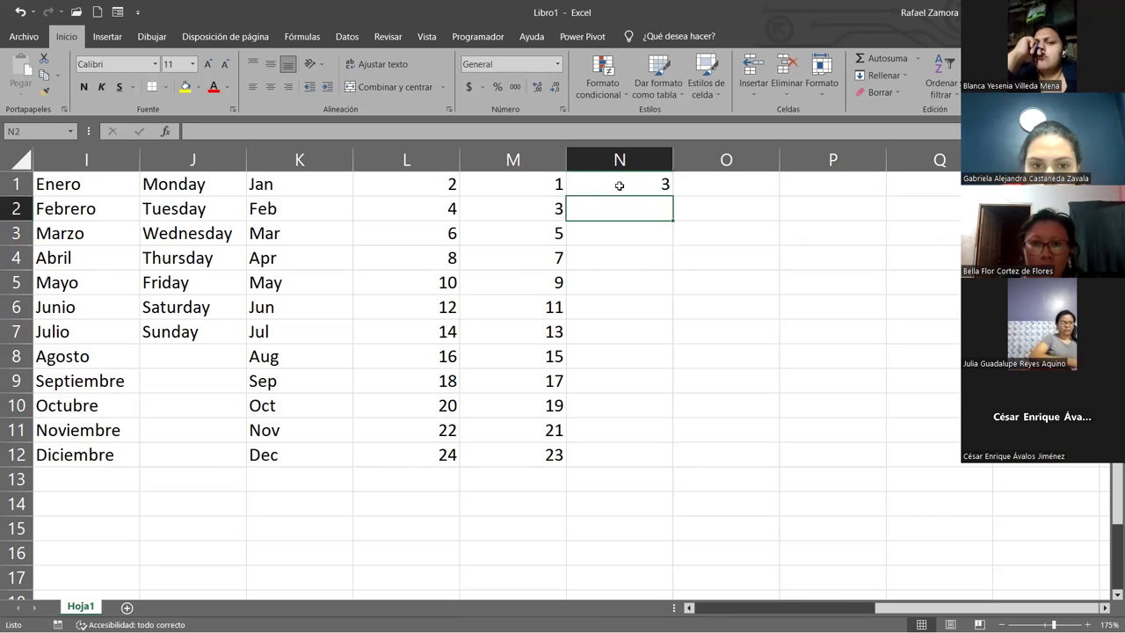
pyautogui.write('6')
pyautogui.hotkey('ctrl', 'Return')
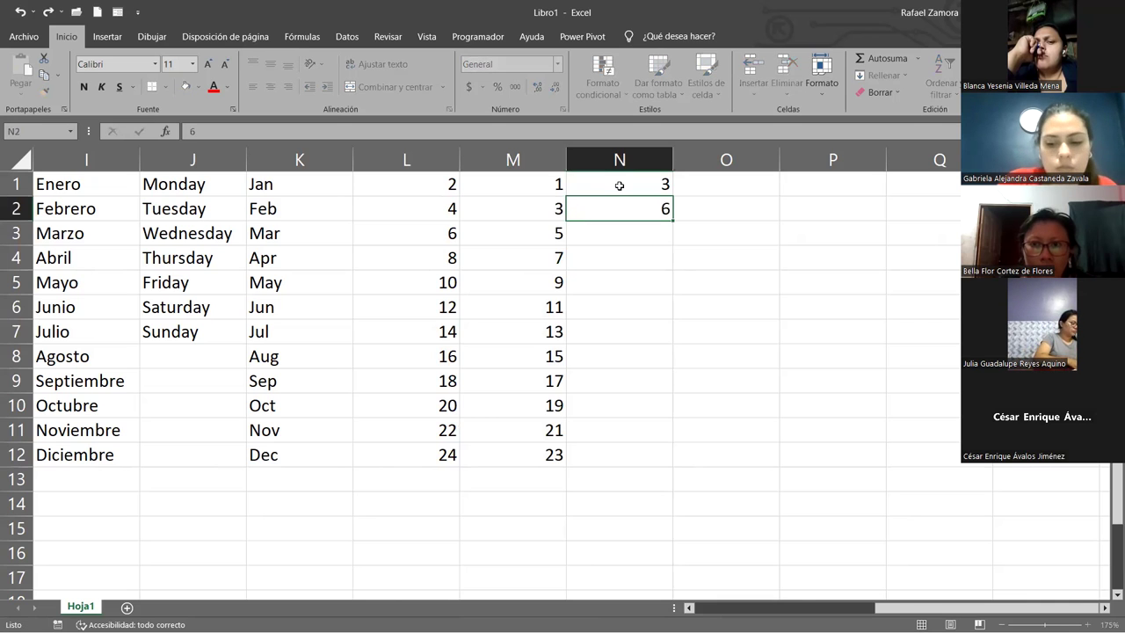
pyautogui.moveTo(623, 183); pyautogui.dragTo(638, 211)
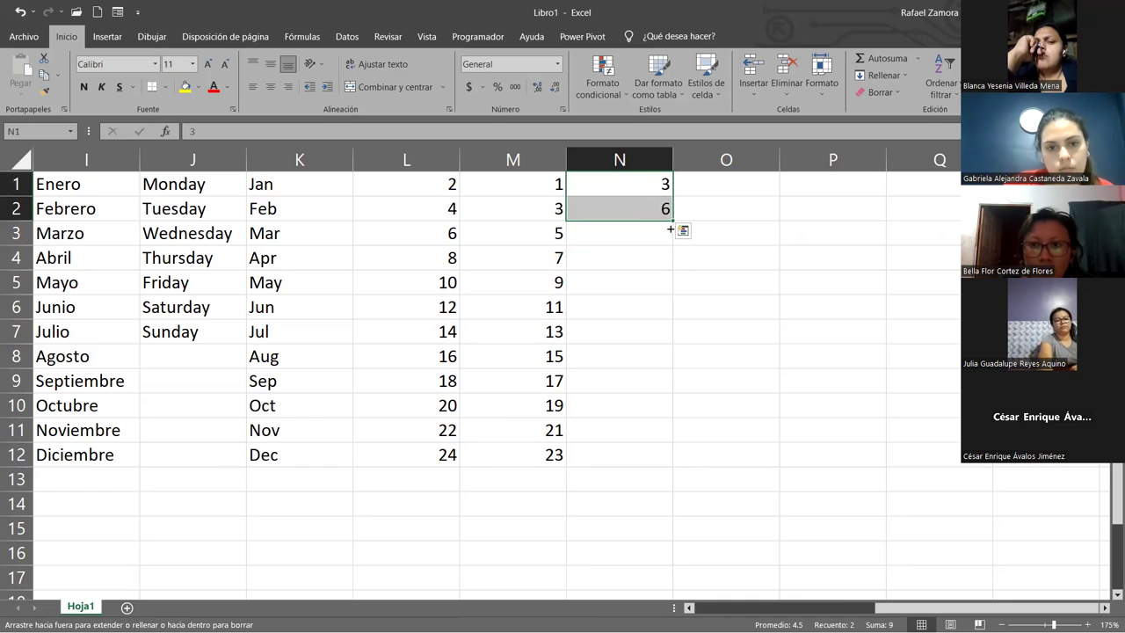
pyautogui.moveTo(654, 447); pyautogui.dragTo(666, 442)
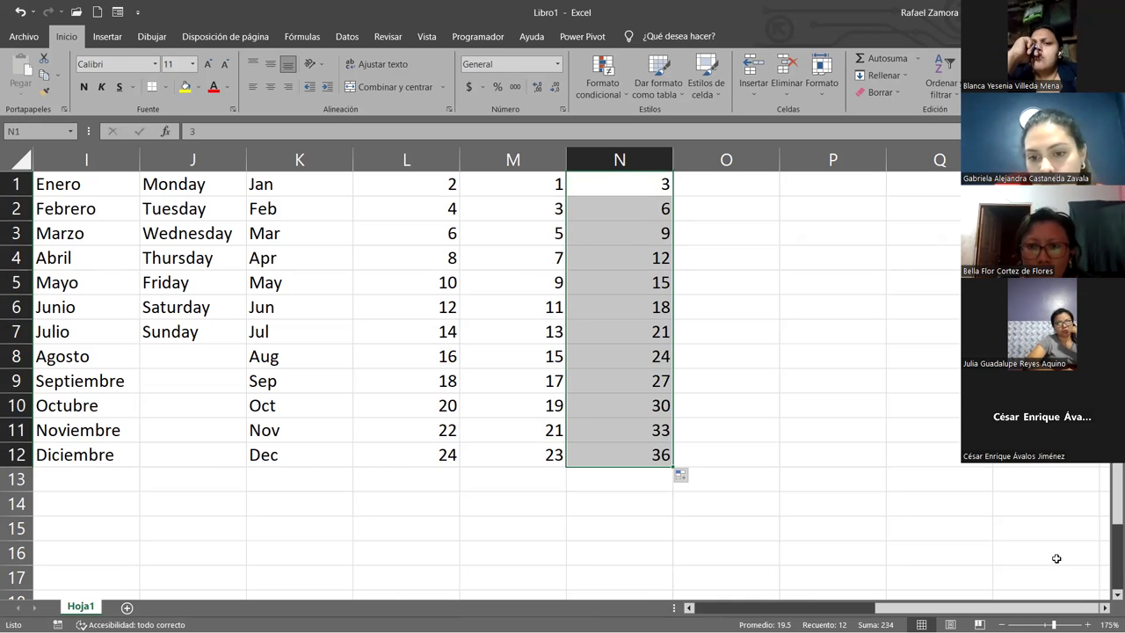
pyautogui.click(1105, 607)
pyautogui.click(1105, 608)
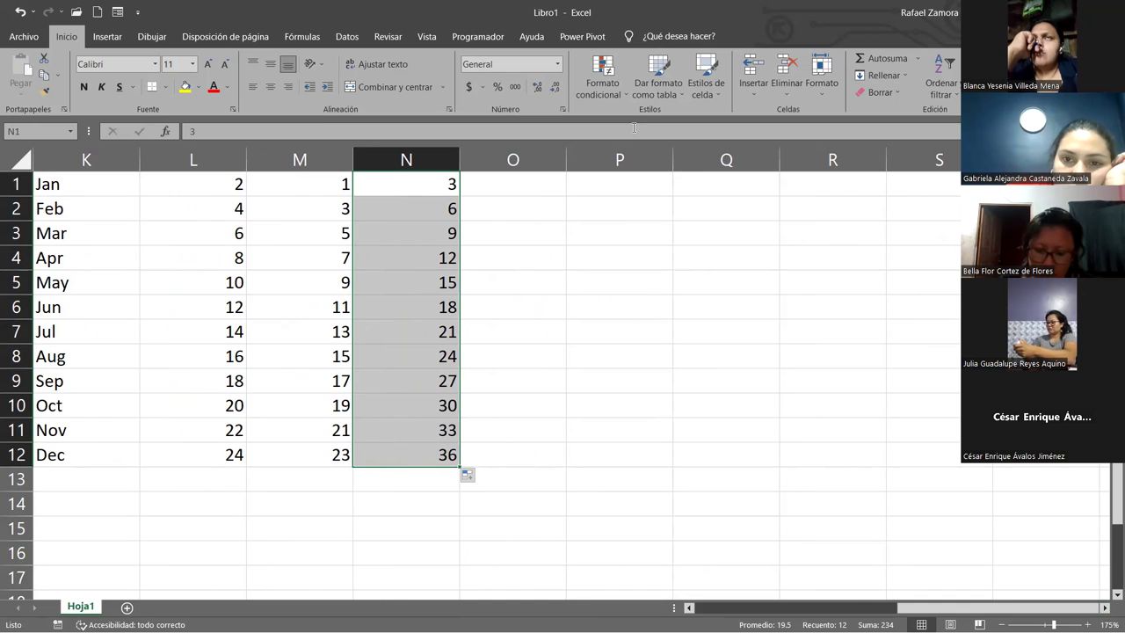
pyautogui.click(1105, 607)
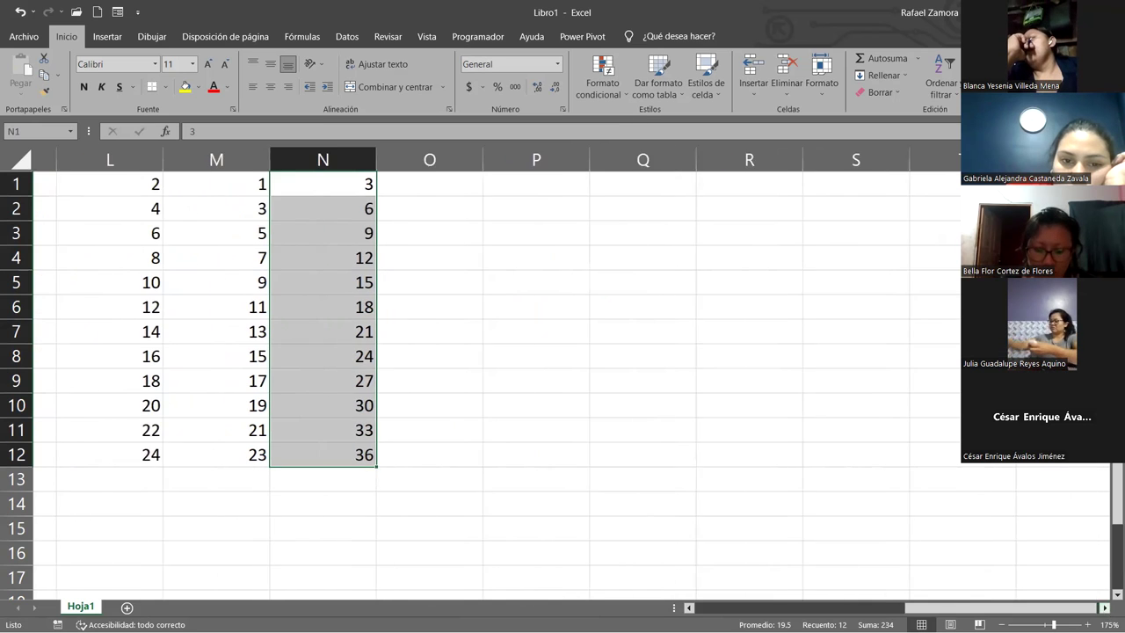
pyautogui.click(580, 278)
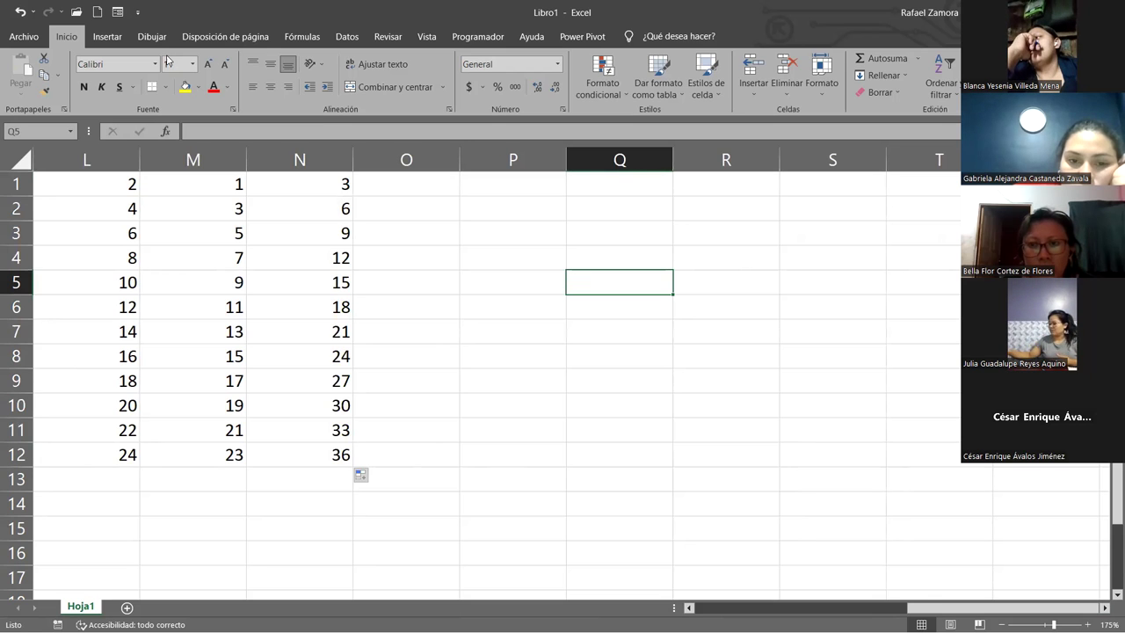
# Enter the value 100 in cell O1.
pyautogui.click(412, 183)
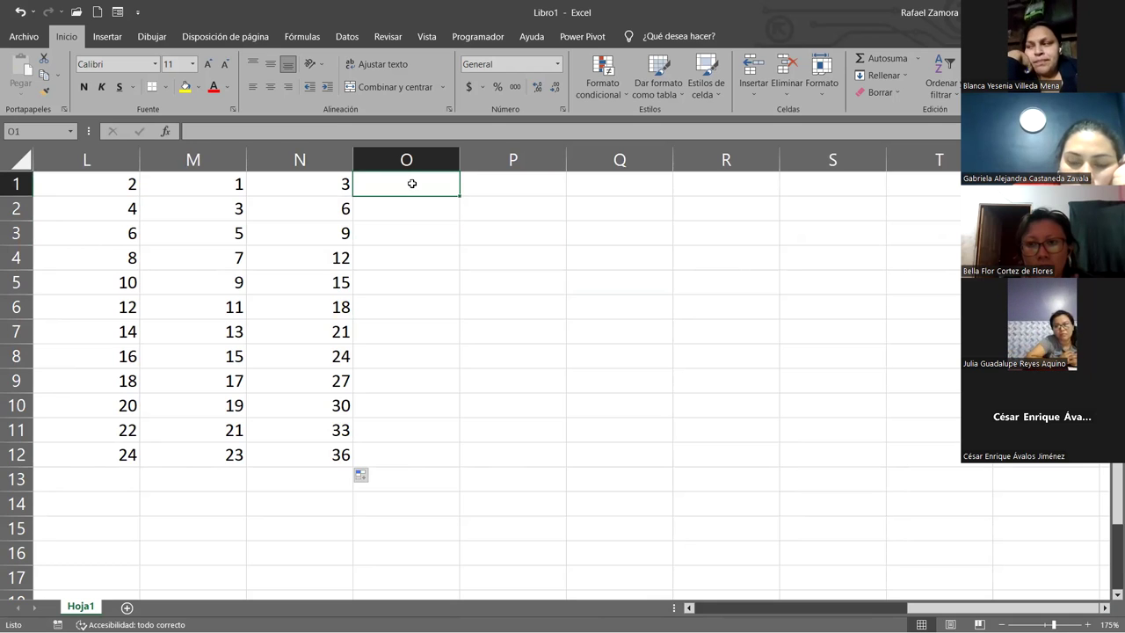
pyautogui.write('100')
pyautogui.press('Return')
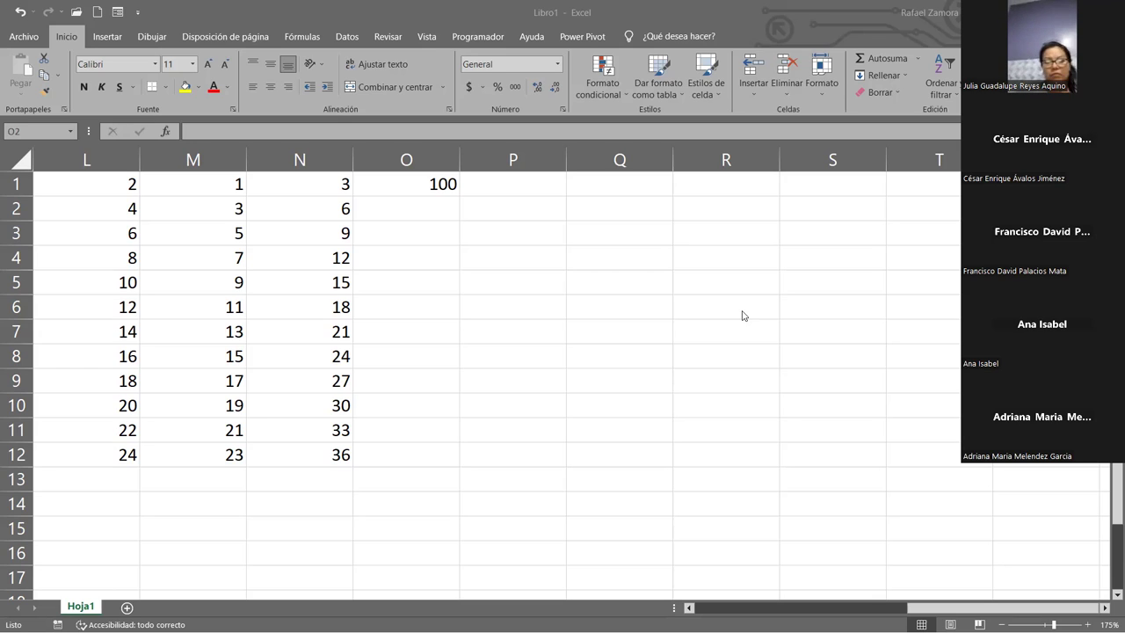
pyautogui.hotkey('alt', 'Tab')
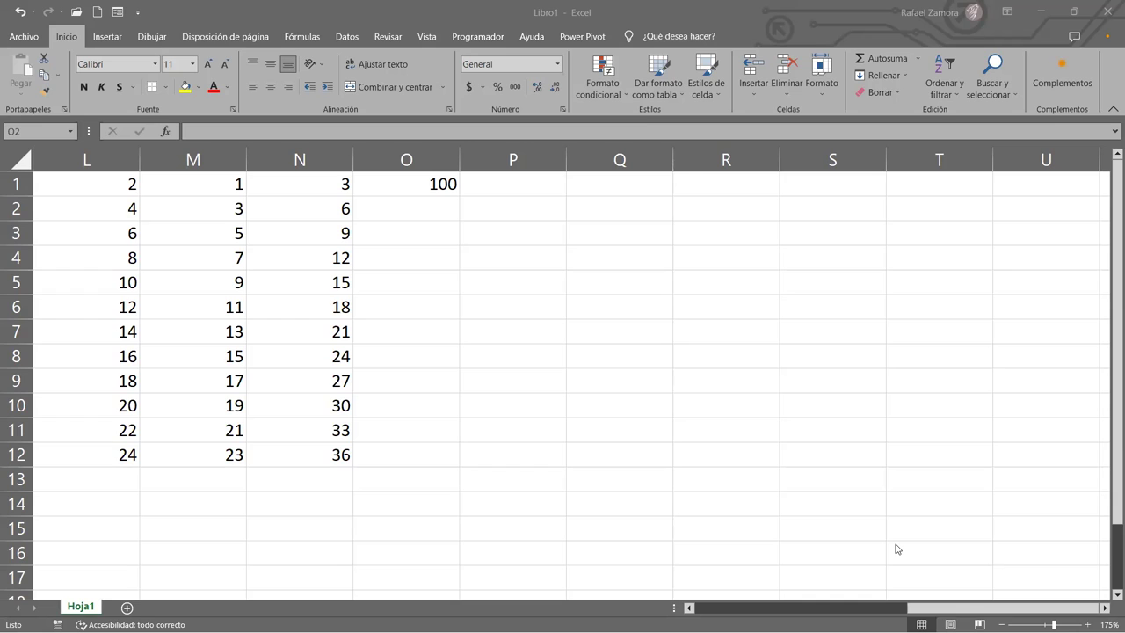
pyautogui.click(657, 14)
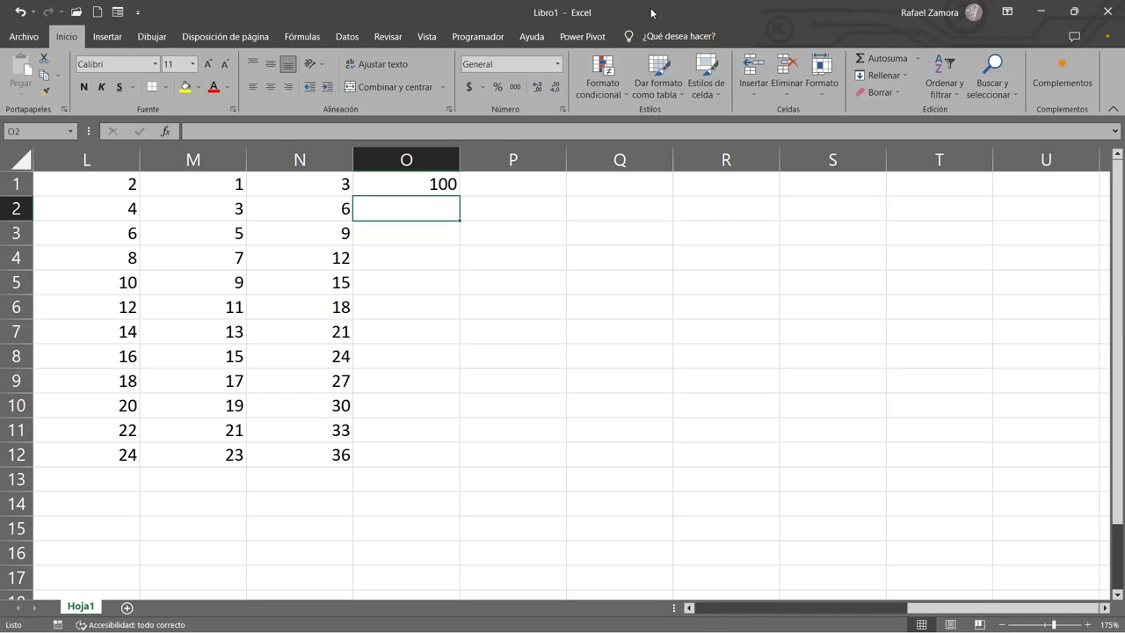
pyautogui.press('super+Right')
pyautogui.press('super+Up')
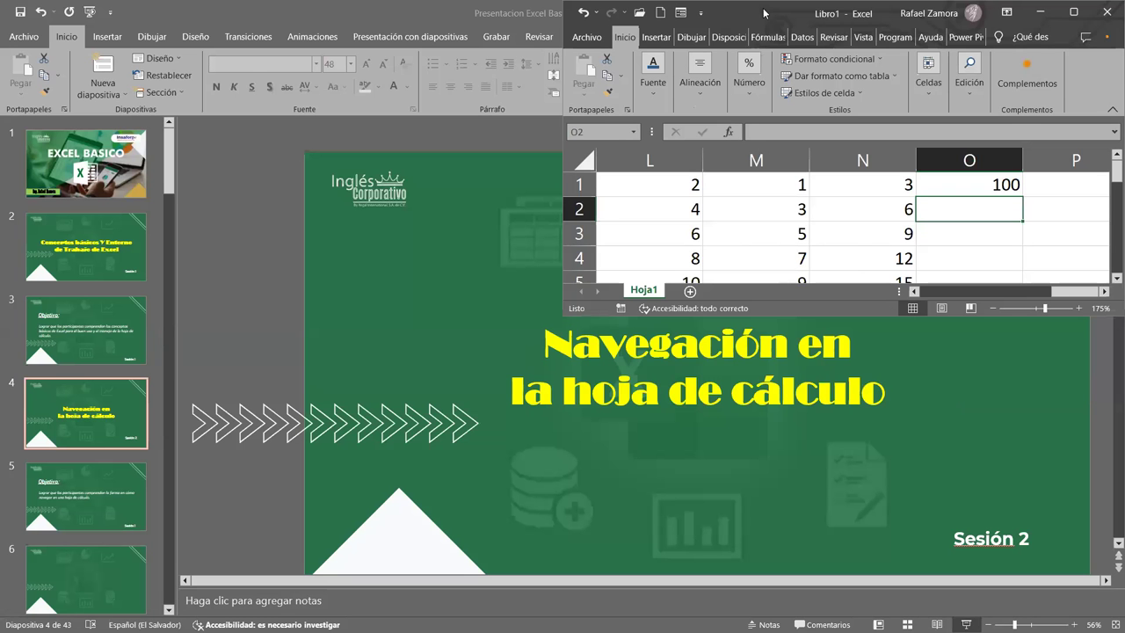
pyautogui.press('super+Down')
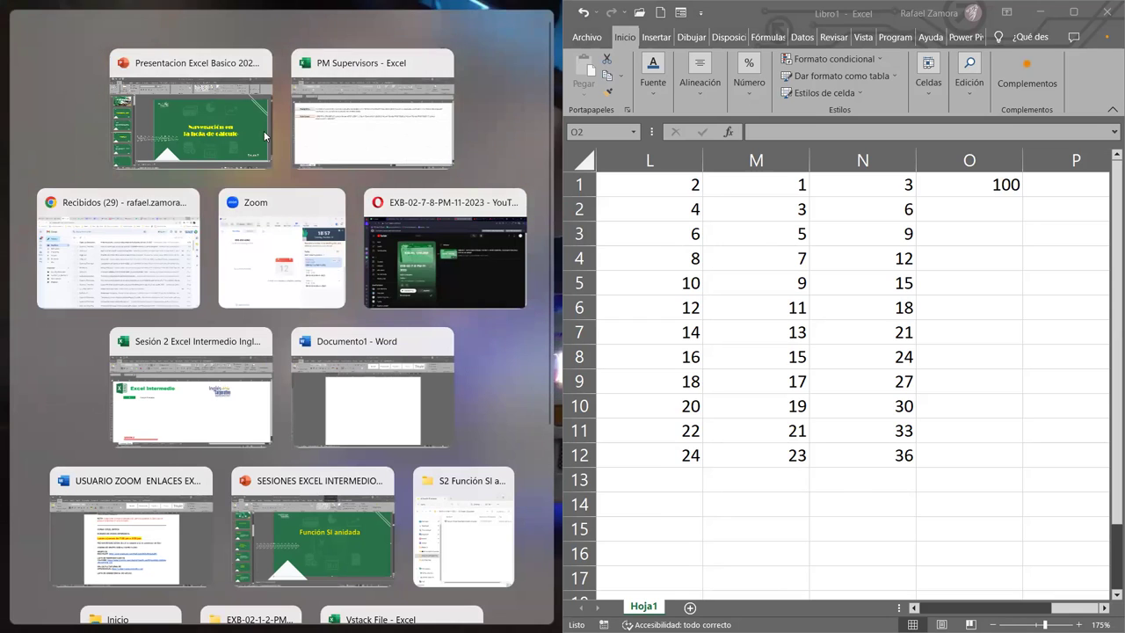
pyautogui.click(464, 266)
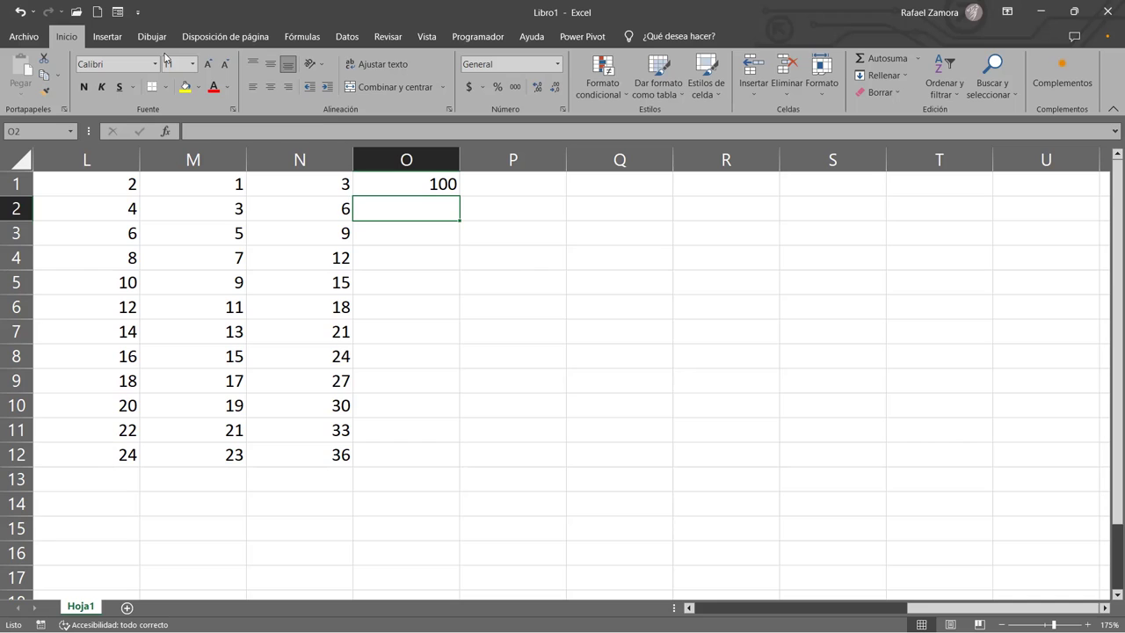
# Select the range O1:O12, starting from the 100 in O1.
pyautogui.click(442, 184)
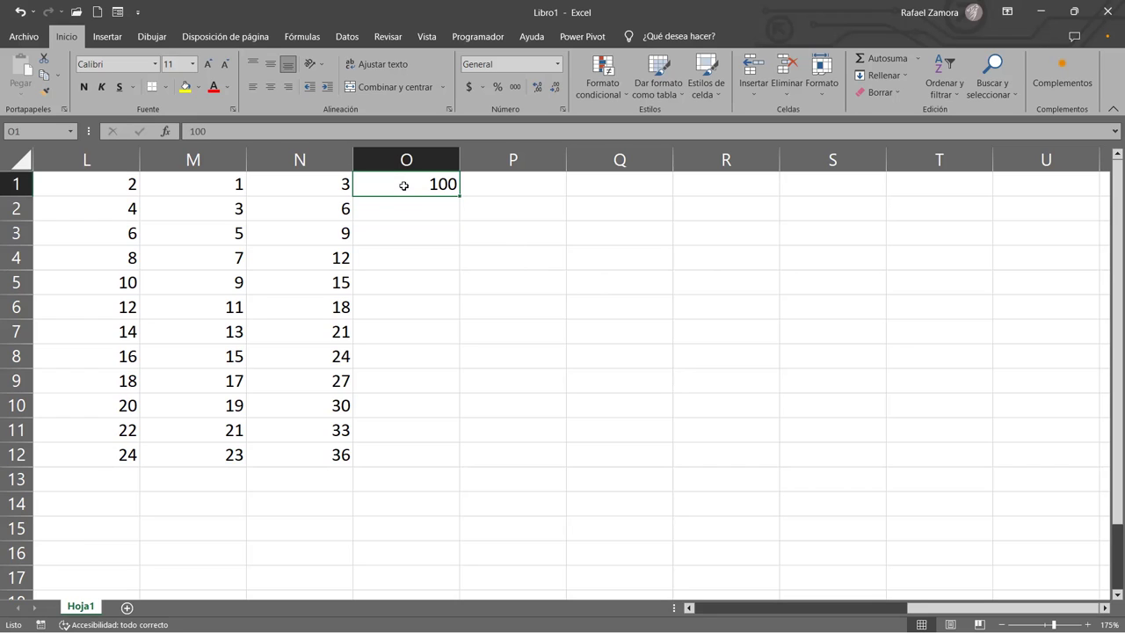
pyautogui.moveTo(403, 185)
pyautogui.mouseDown()
pyautogui.moveTo(421, 388)
pyautogui.moveTo(444, 454)
pyautogui.mouseUp()
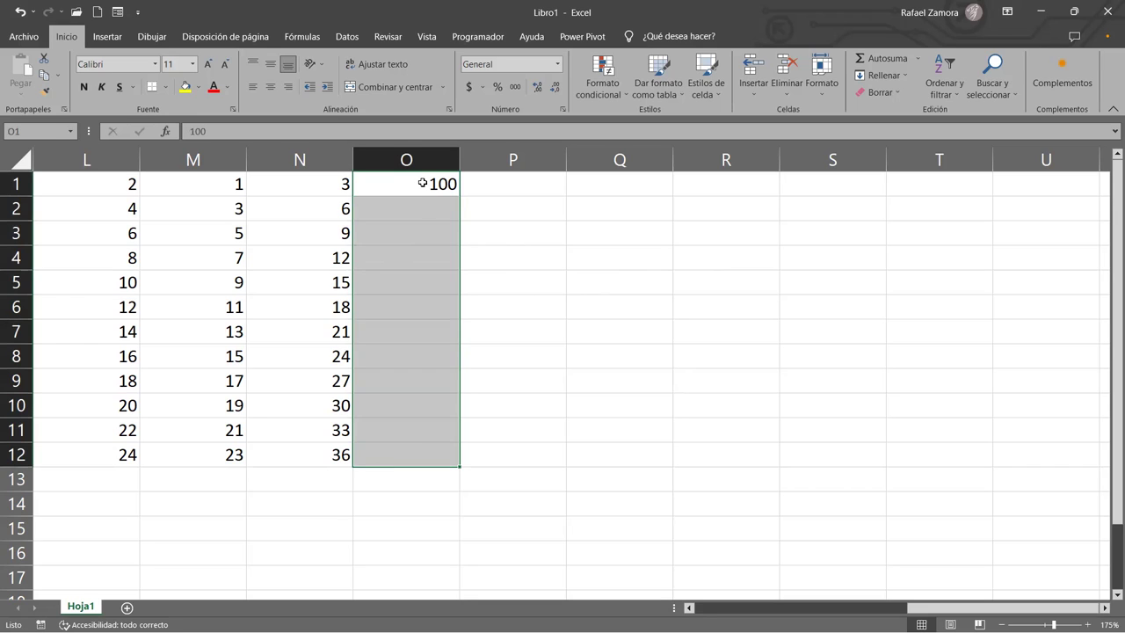
pyautogui.click(422, 185)
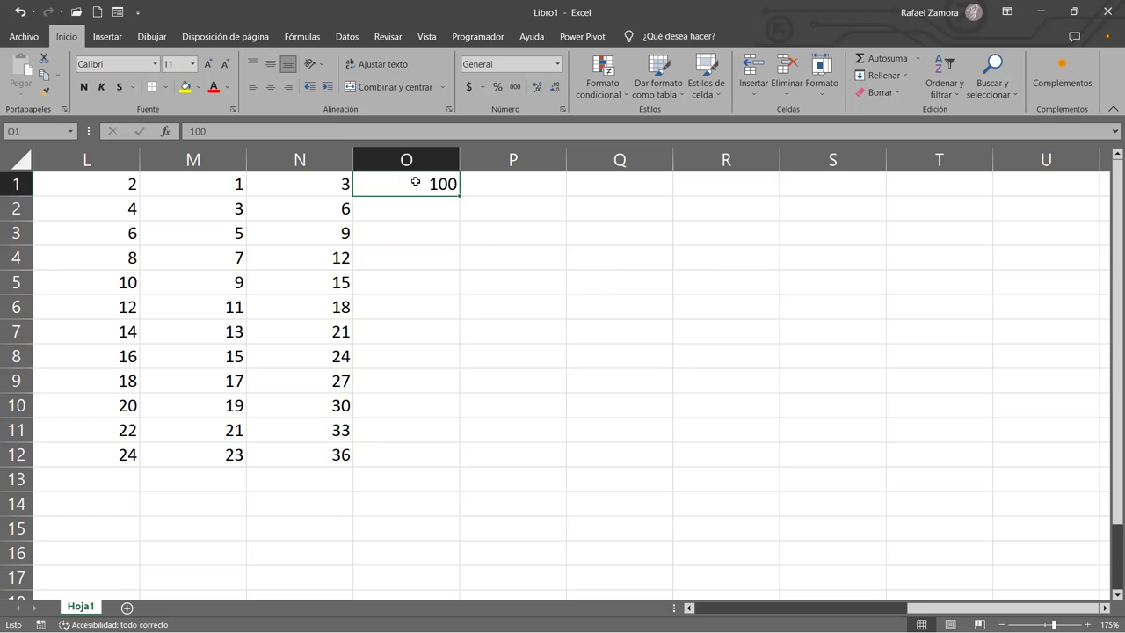
pyautogui.moveTo(418, 182); pyautogui.dragTo(428, 463)
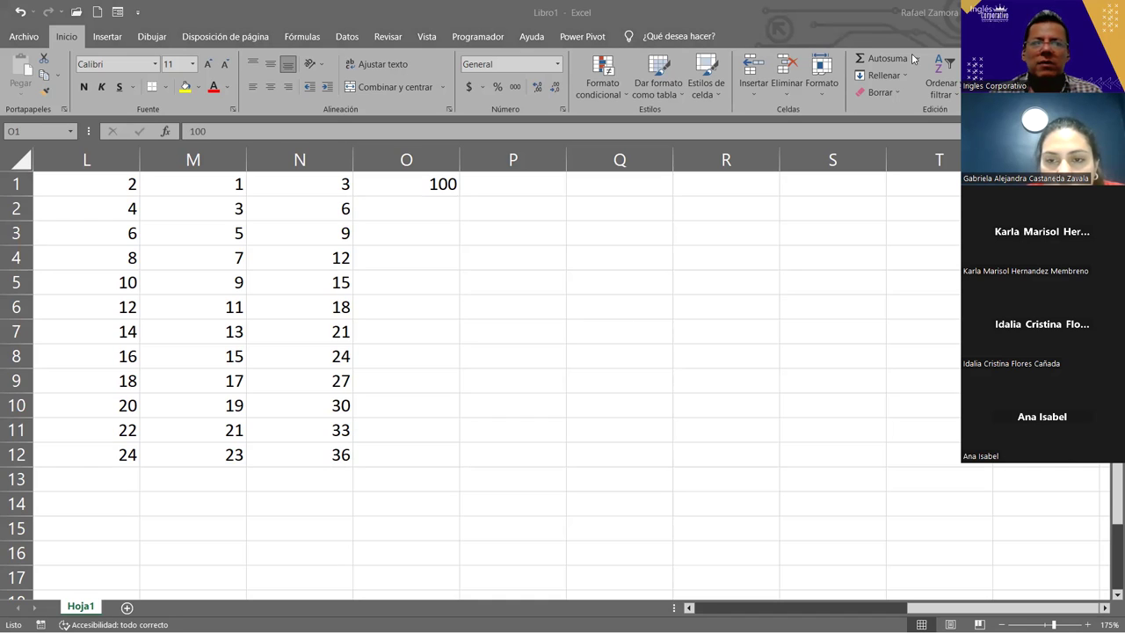
pyautogui.click(68, 39)
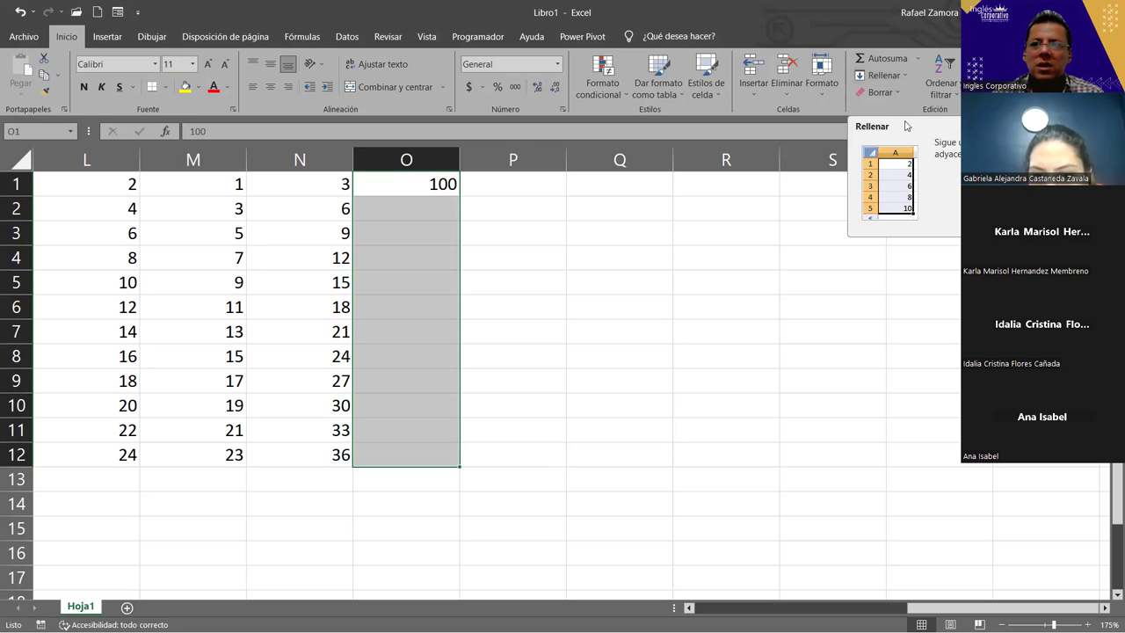
pyautogui.click(872, 77)
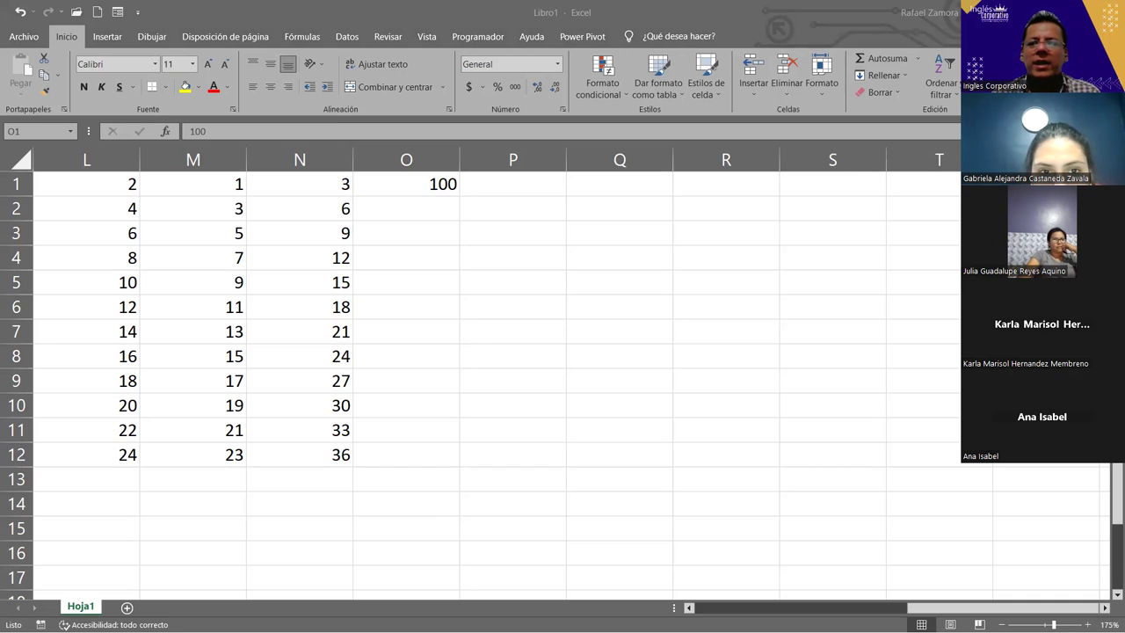
pyautogui.click(908, 79)
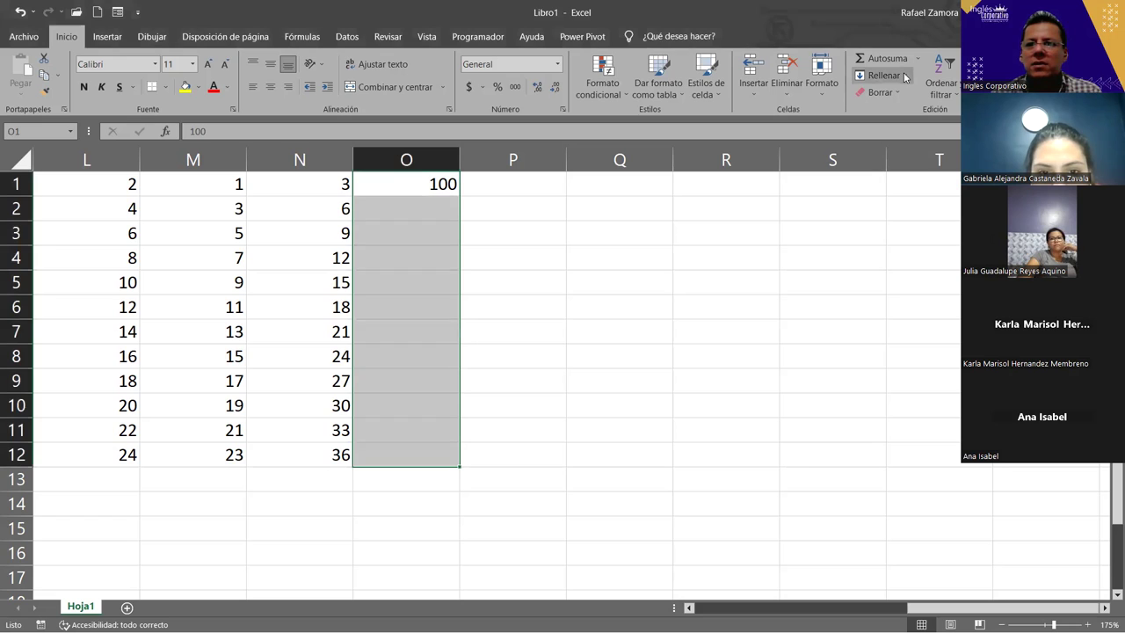
pyautogui.click(883, 75)
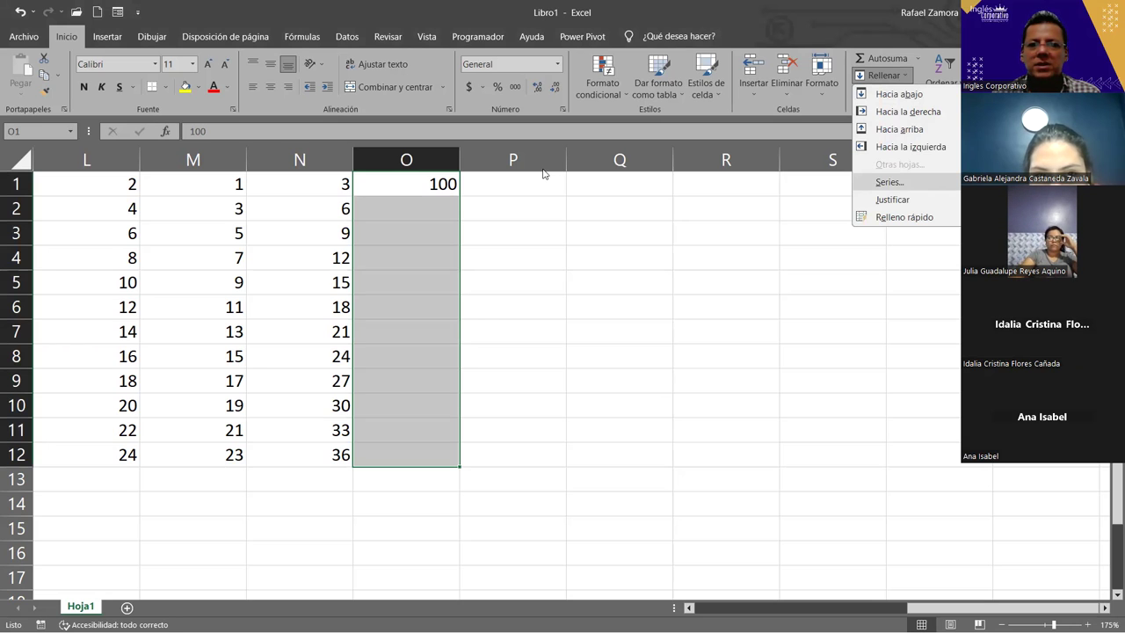
pyautogui.press('Return')
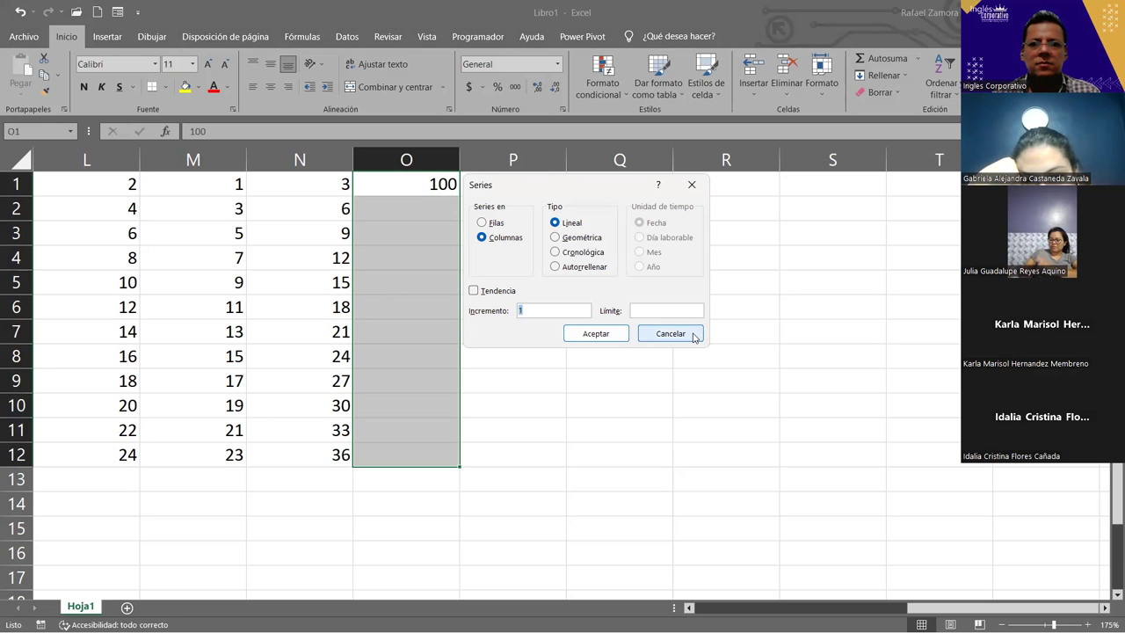
pyautogui.click(693, 334)
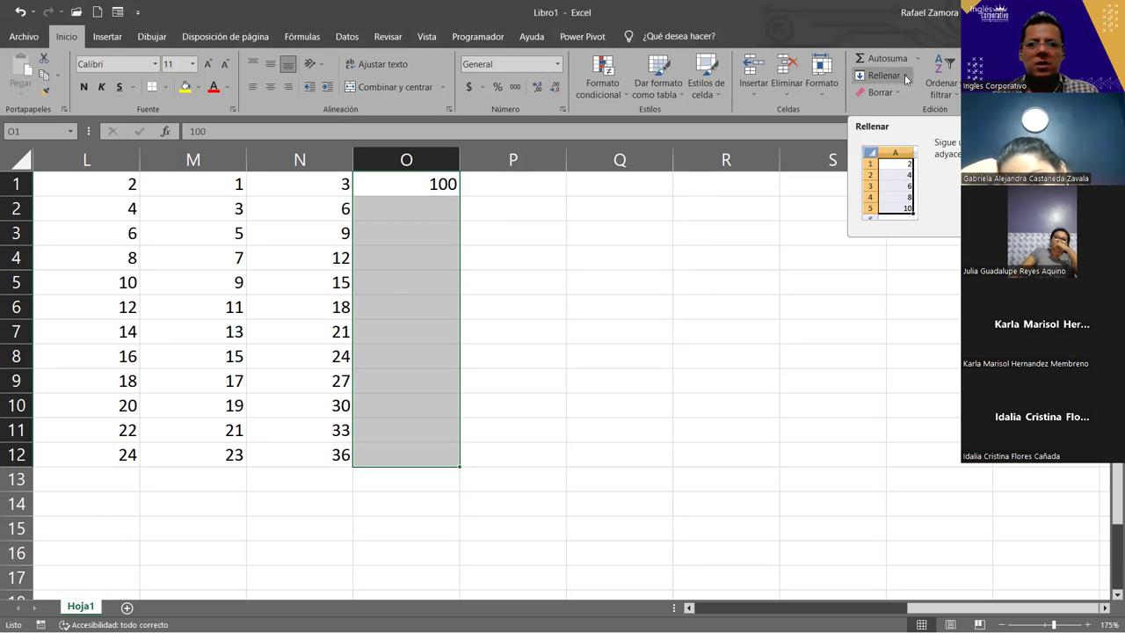
# Open the Series dialog from the Rellenar menu on the Inicio tab.
pyautogui.click(904, 78)
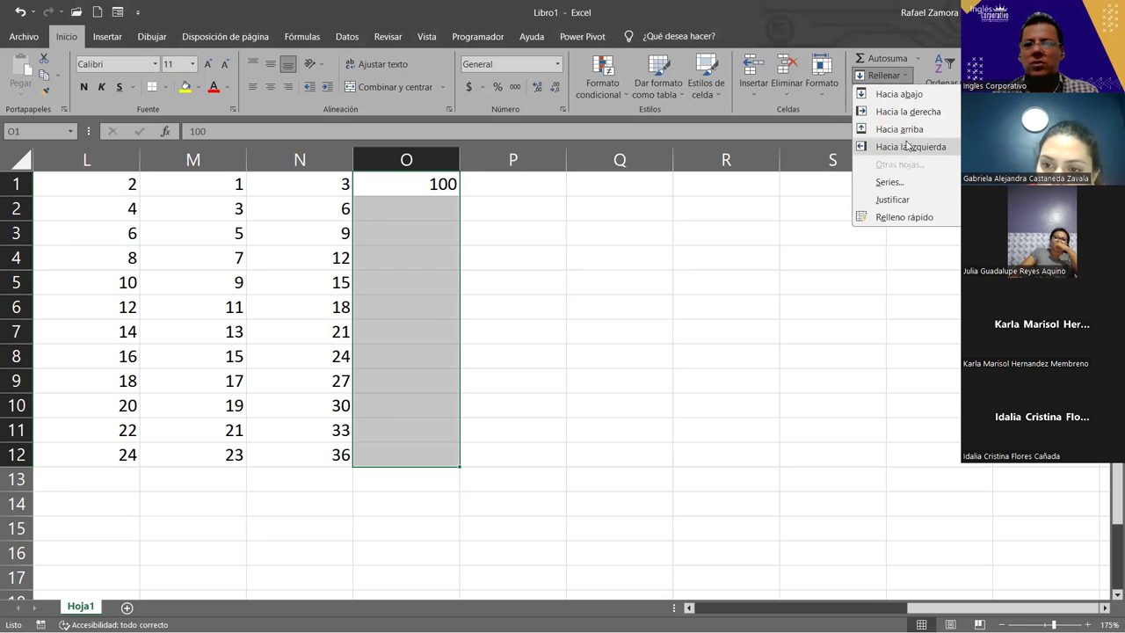
pyautogui.click(907, 186)
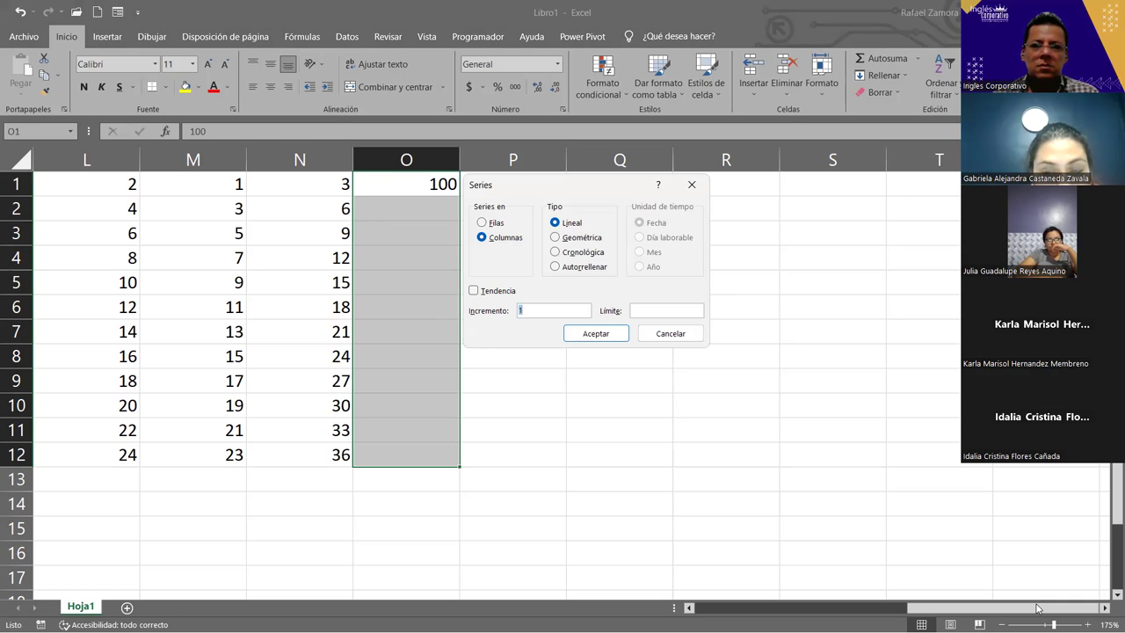
pyautogui.click(687, 336)
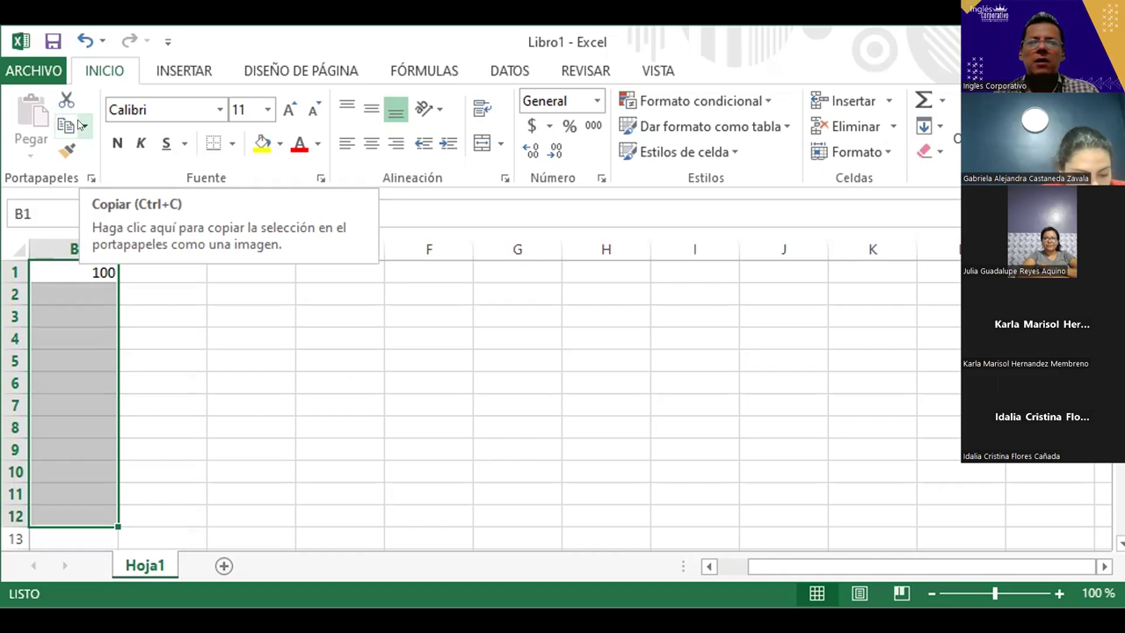
# Dismiss the Copiar dropdown and open the Rellenar menu for B1:B12.
pyautogui.click(81, 126)
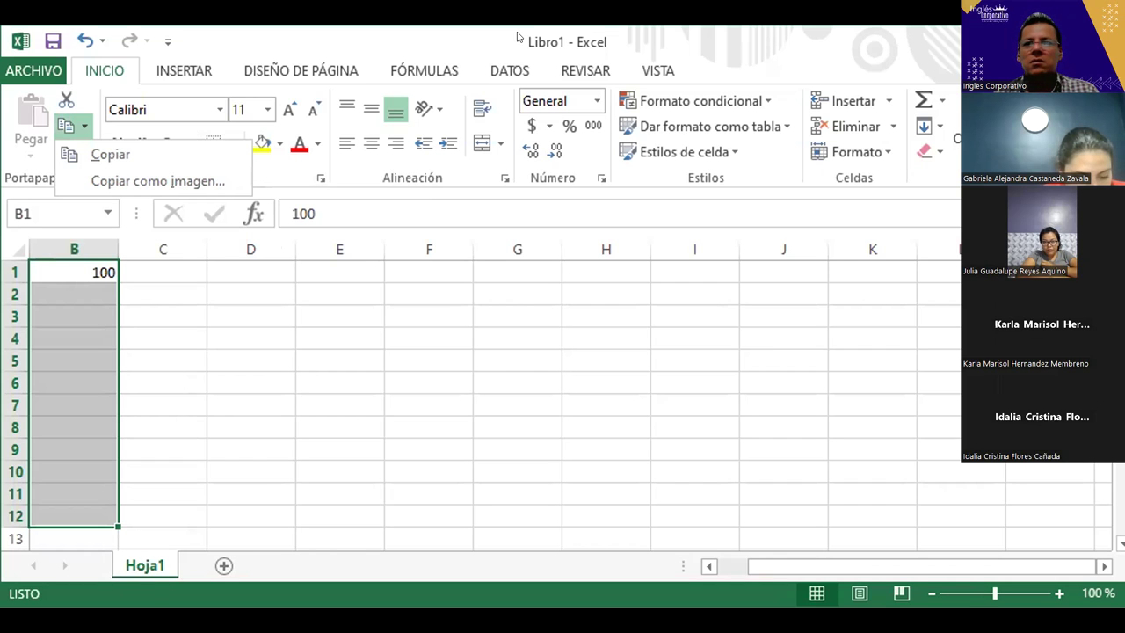
pyautogui.click(518, 37)
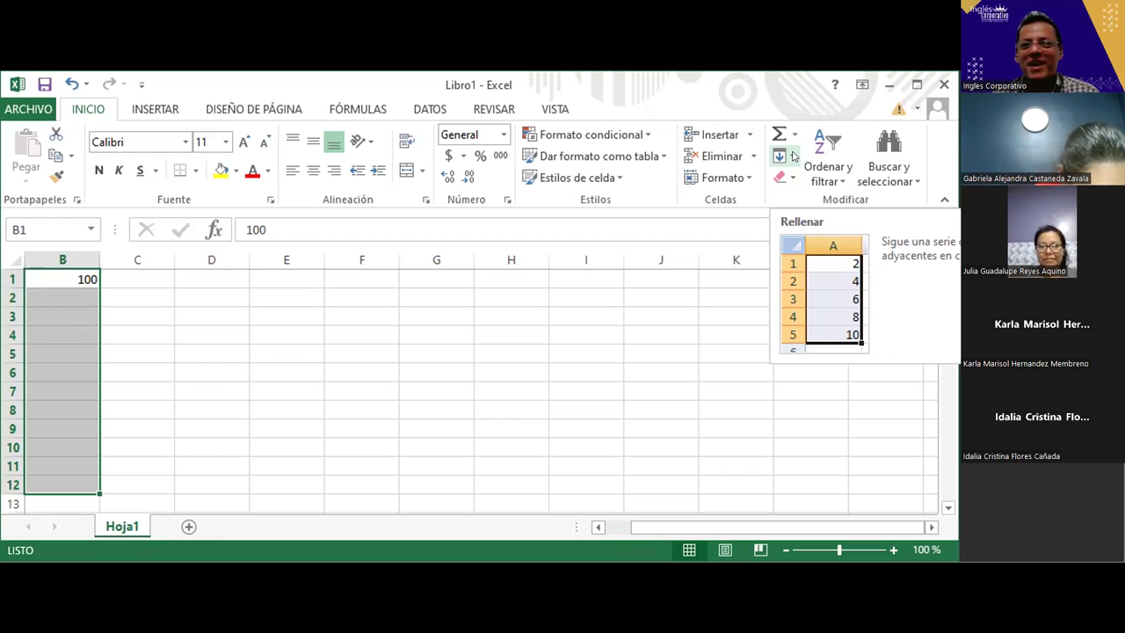
pyautogui.click(794, 155)
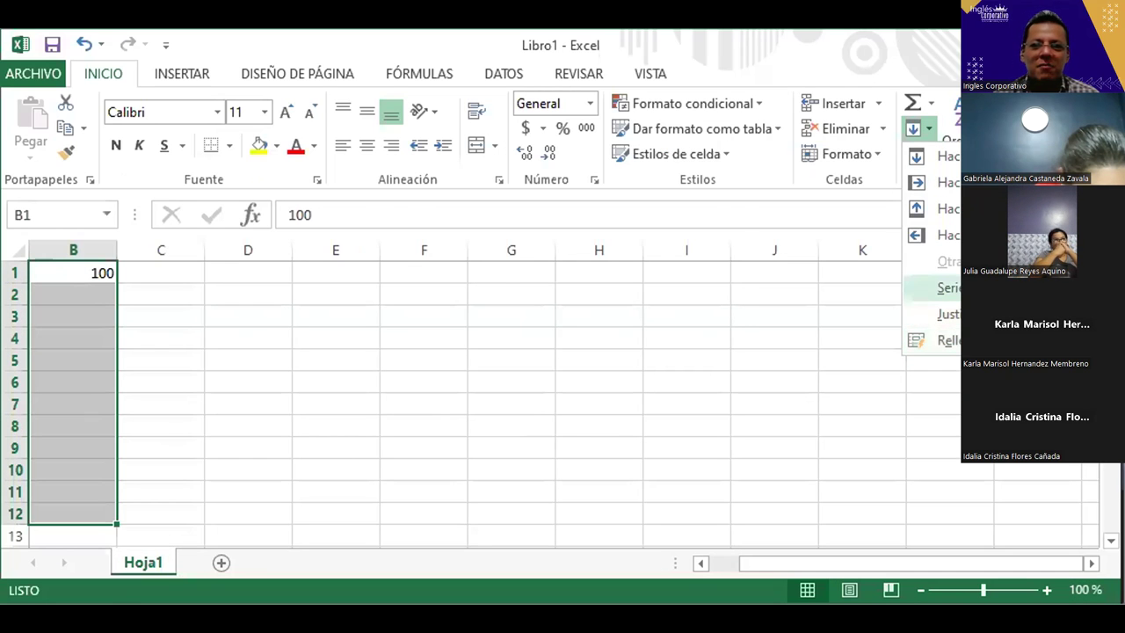
# Apply a linear column series with increment 5, filling B1:B12 from 100 to 155.
pyautogui.click(945, 287)
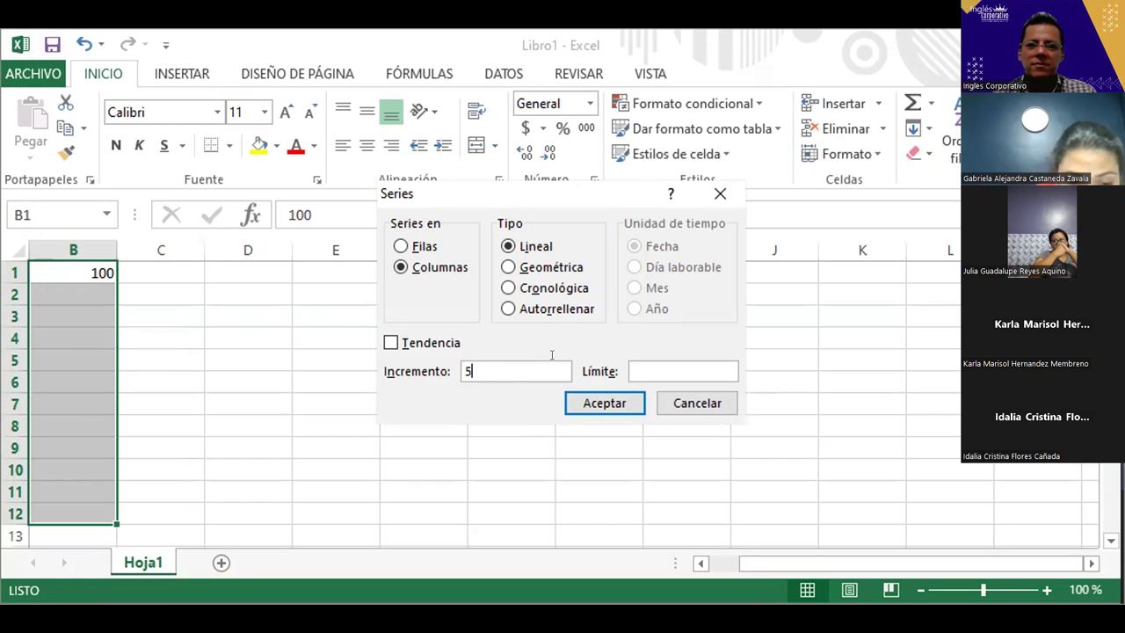
pyautogui.click(603, 402)
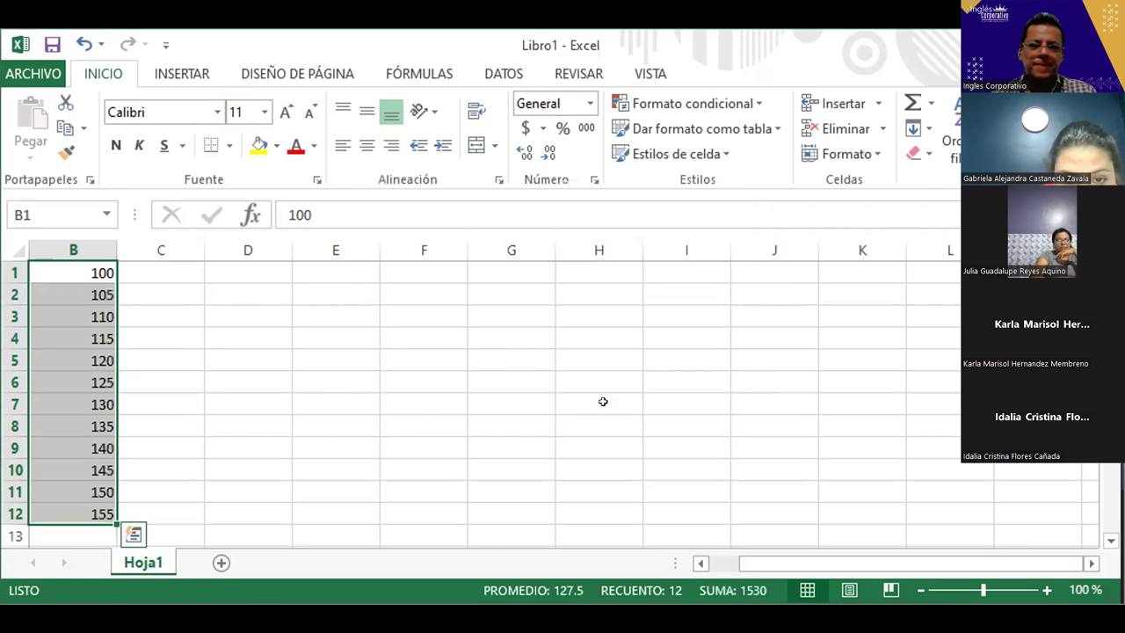
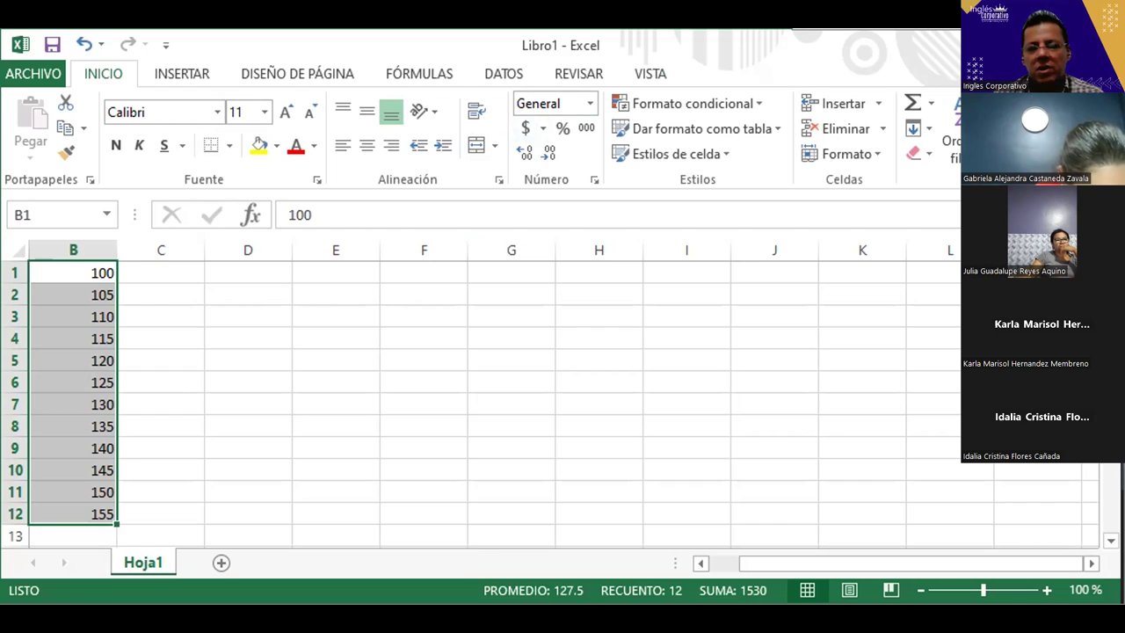
# Switch to the Libro1 workbook with number lists in L–N and 100 in O1.
pyautogui.hotkey('alt', 'Tab')
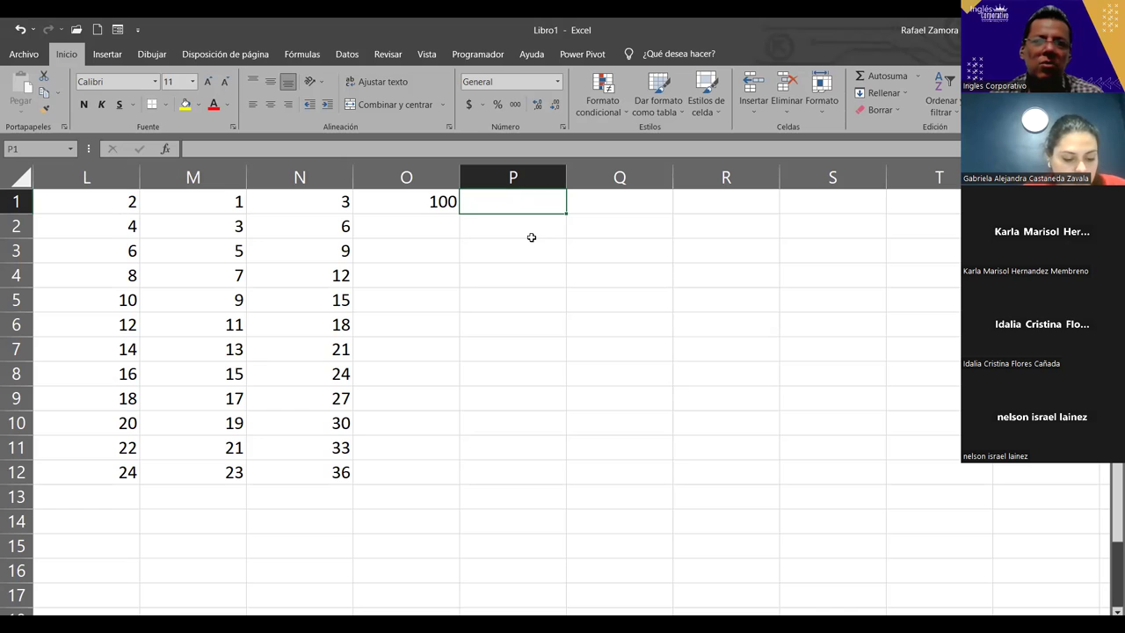
pyautogui.click(551, 252)
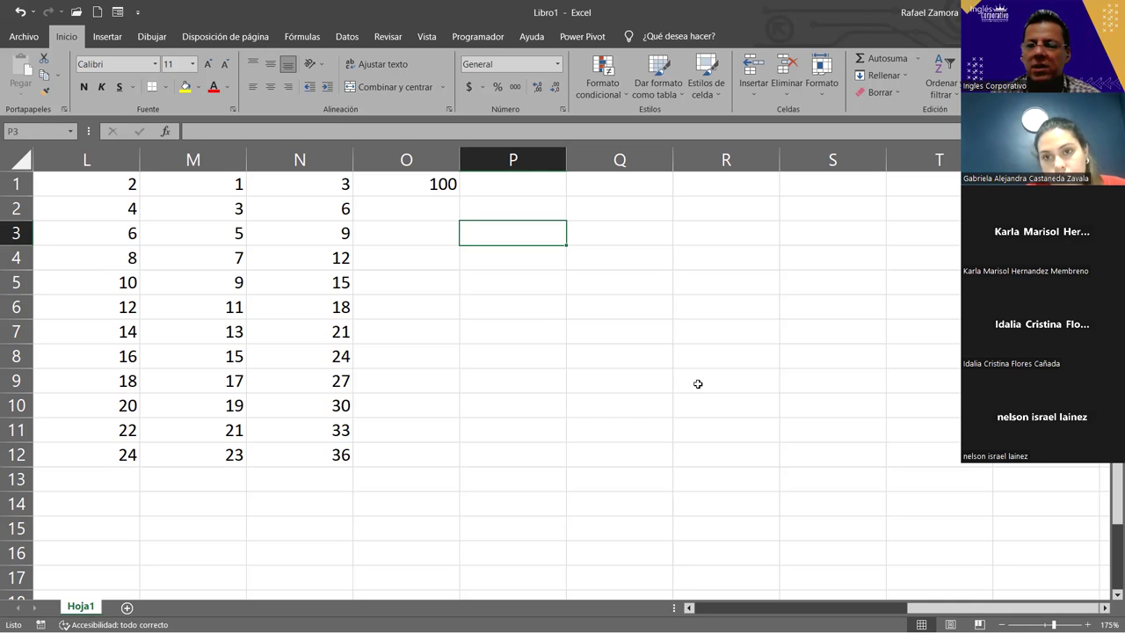
pyautogui.hscroll(2, 1069, 591)
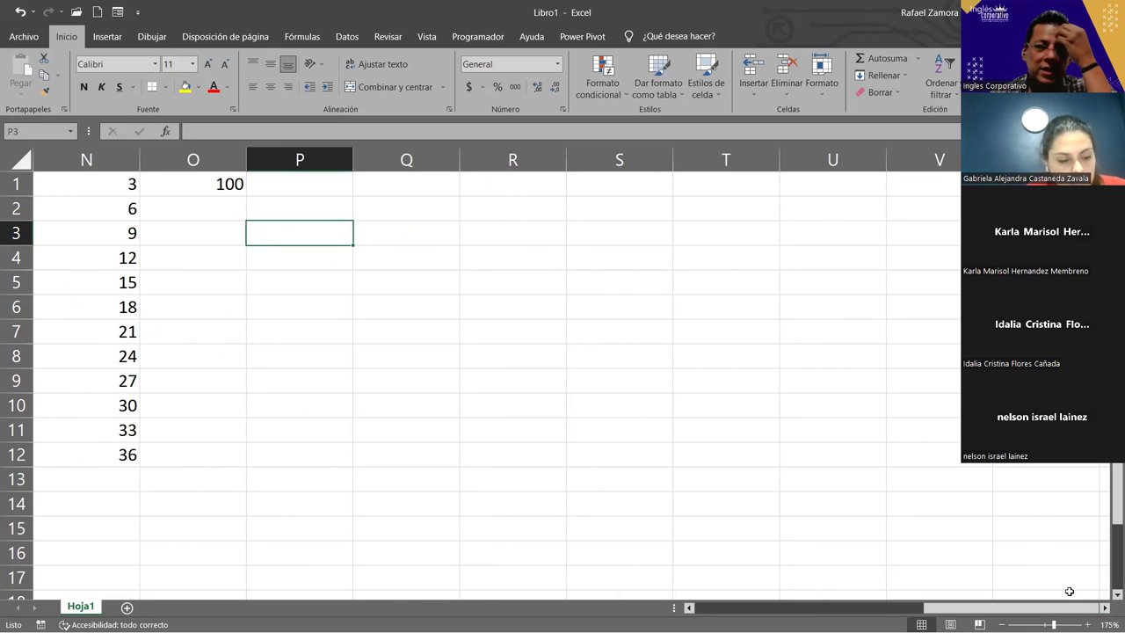
pyautogui.click(284, 191)
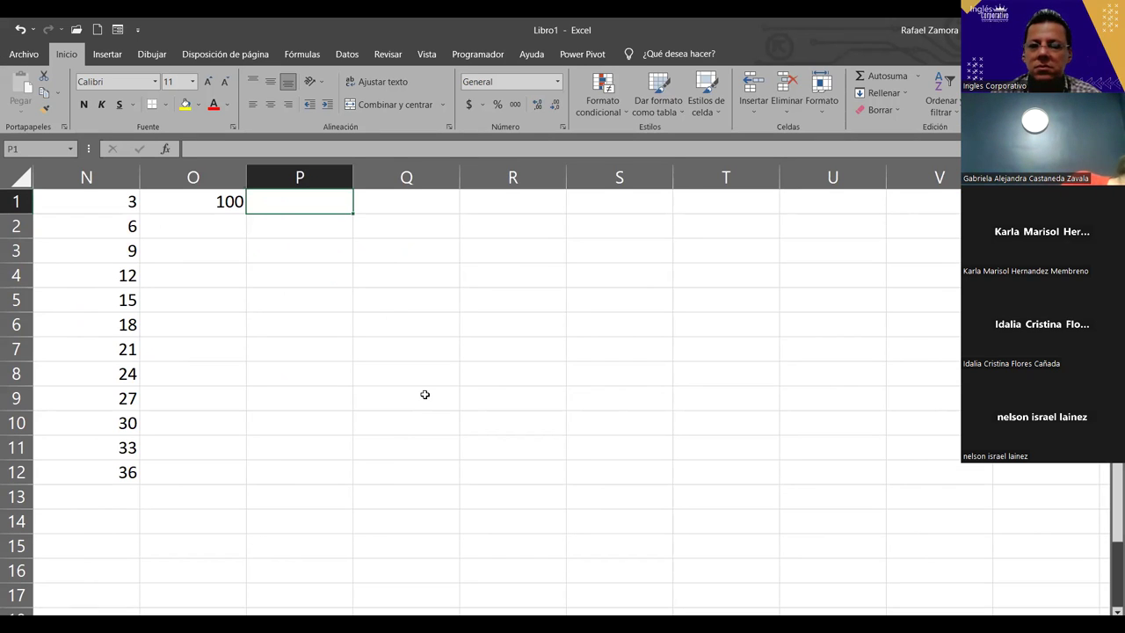
# Fill the letter a from P1 down to P12, review Auto Fill Options, then undo the fill.
pyautogui.write('a')
pyautogui.press('Return')
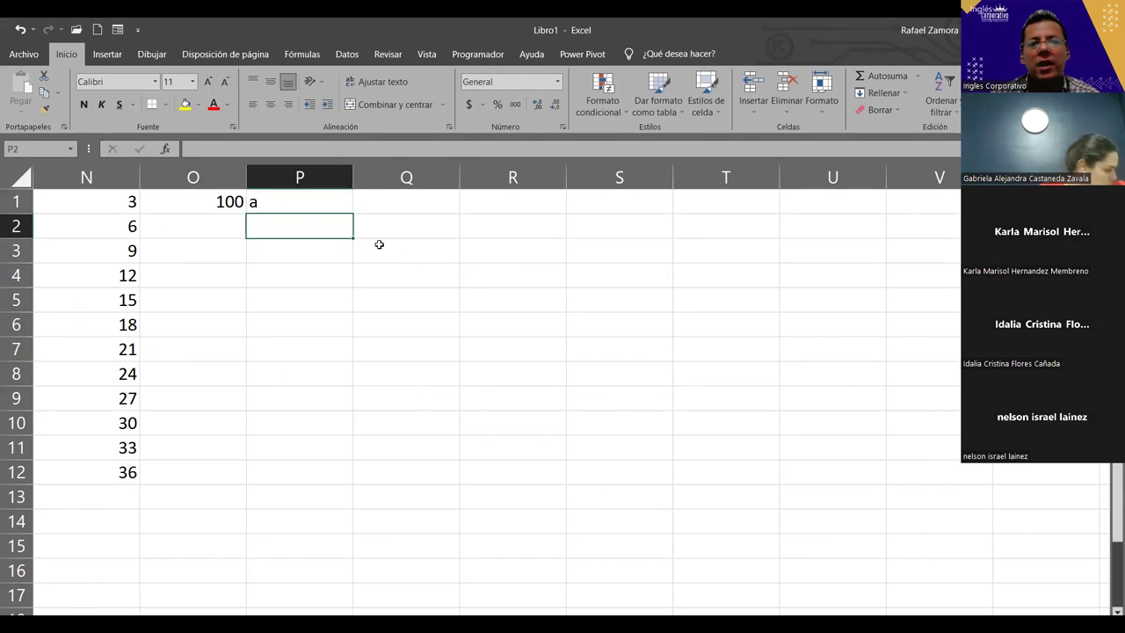
pyautogui.click(299, 203)
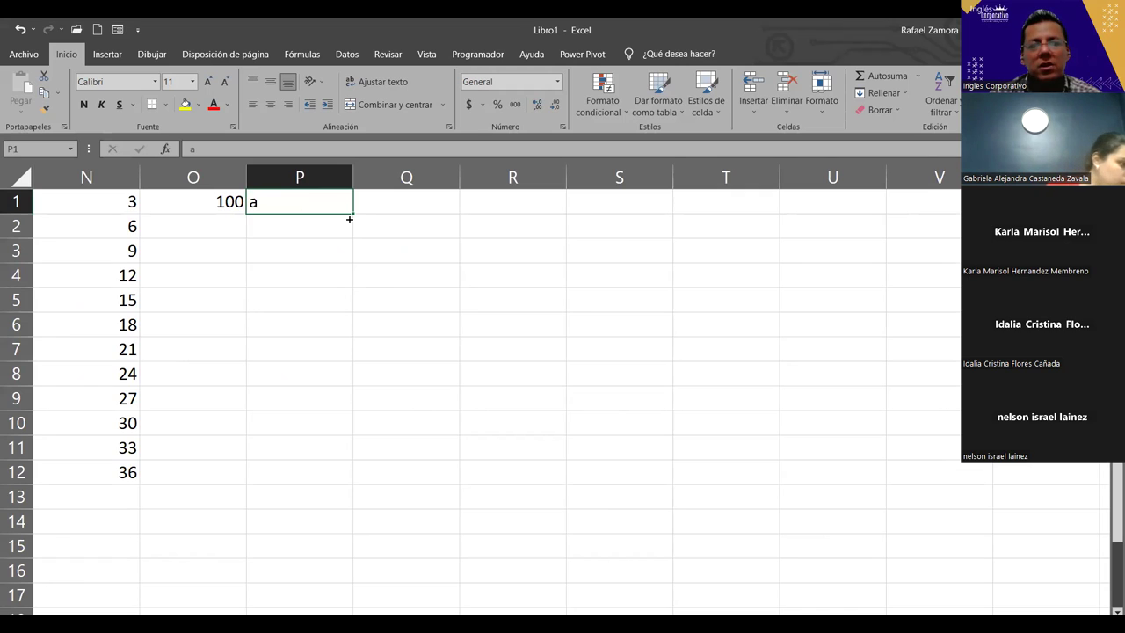
pyautogui.moveTo(338, 486); pyautogui.dragTo(339, 485)
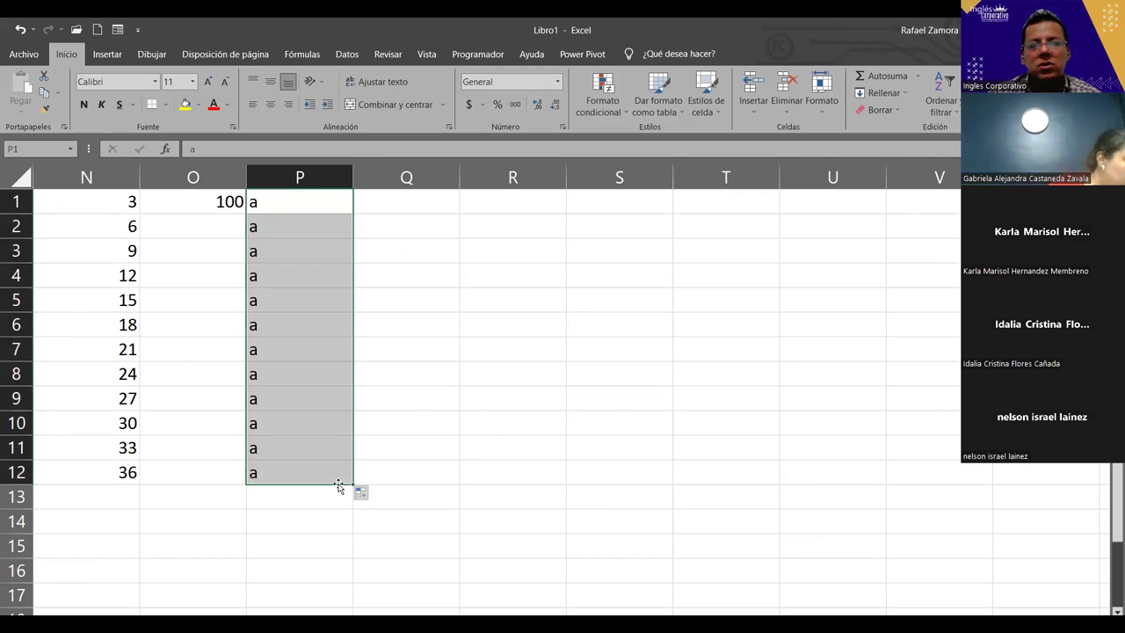
pyautogui.click(361, 494)
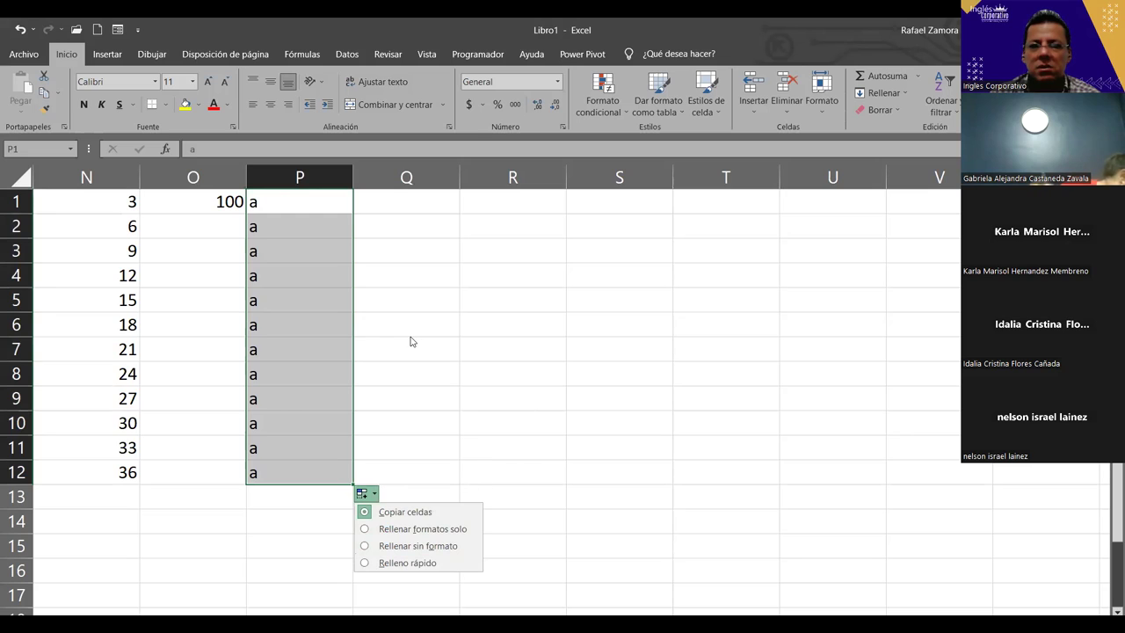
pyautogui.click(464, 290)
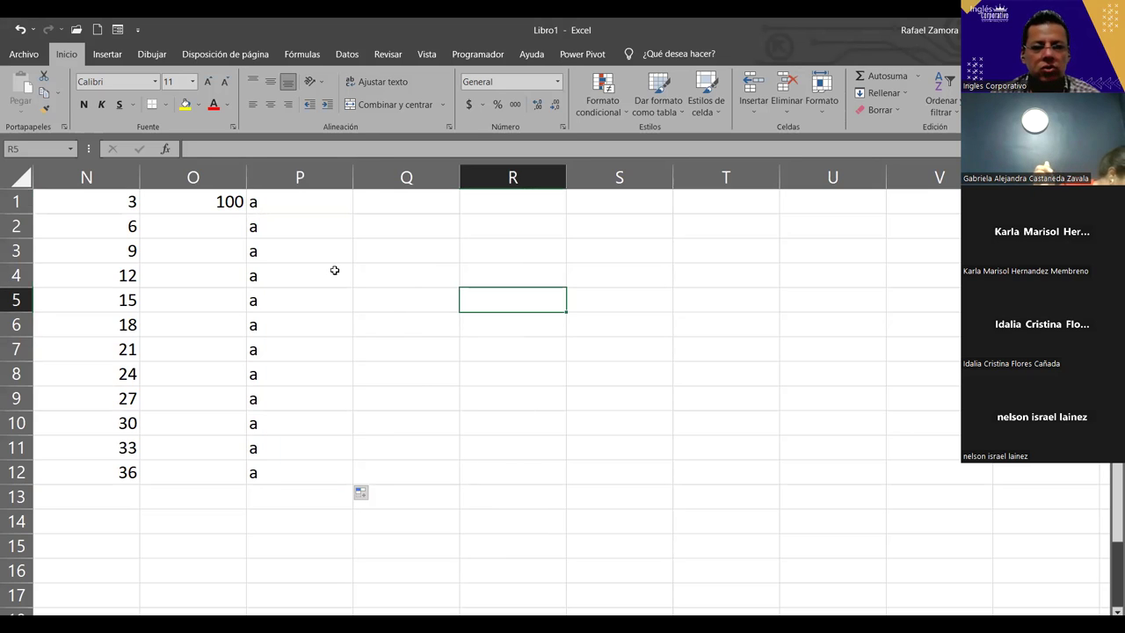
pyautogui.hotkey('ctrl', 'z')
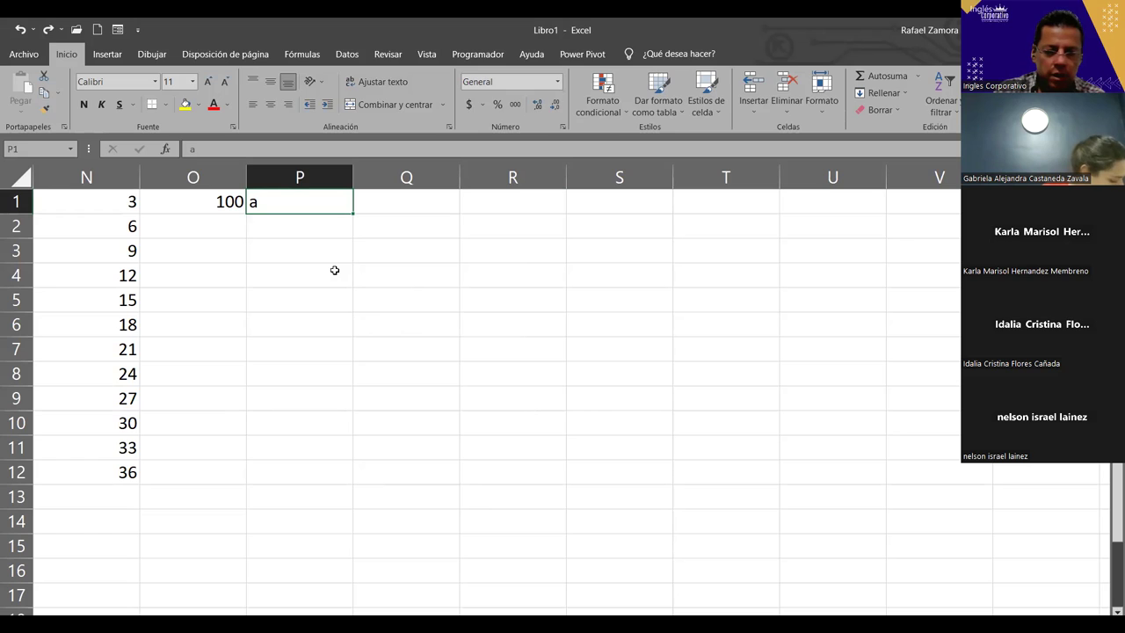
# Try filling Azul down column P, undo it, and re-enter a in P1.
pyautogui.write('zul')
pyautogui.press('Return')
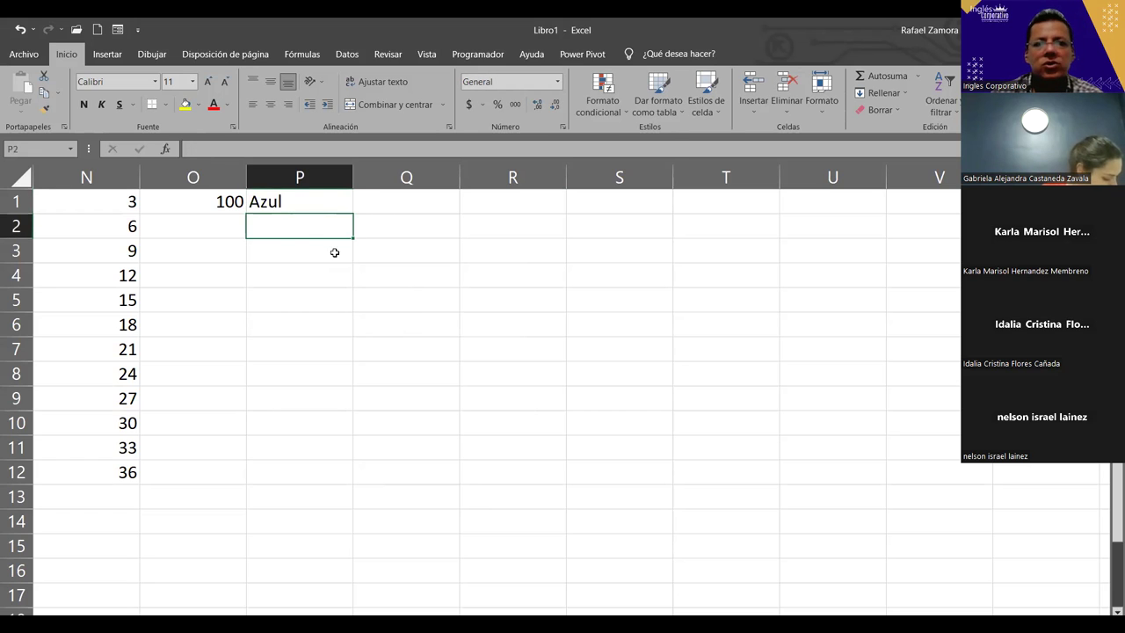
pyautogui.click(322, 199)
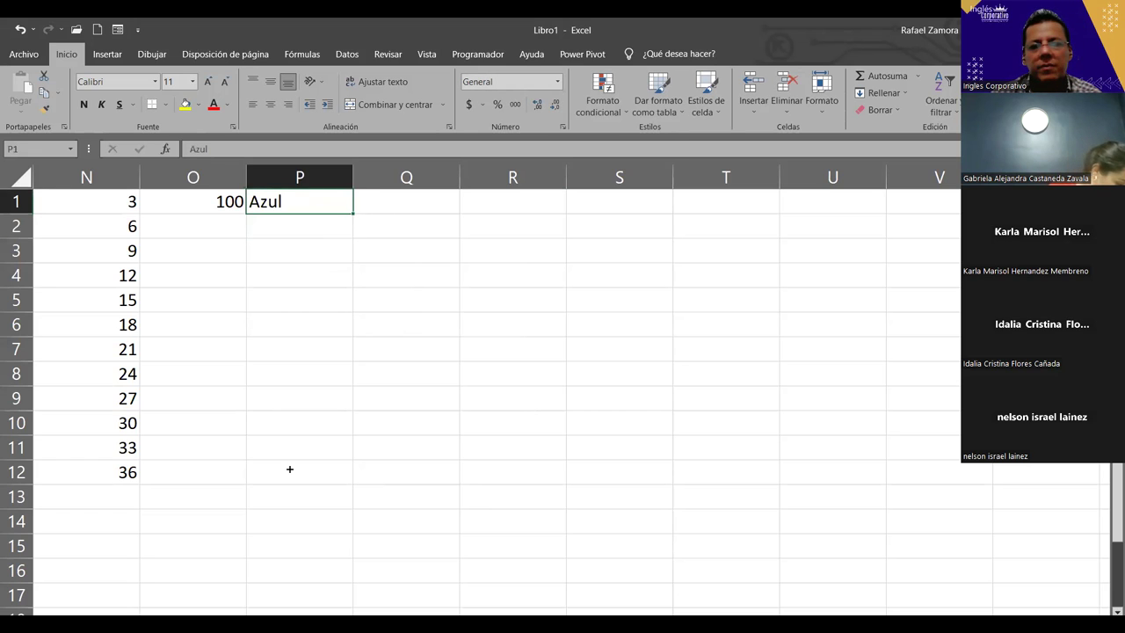
pyautogui.moveTo(287, 480); pyautogui.dragTo(371, 475)
pyautogui.click(368, 494)
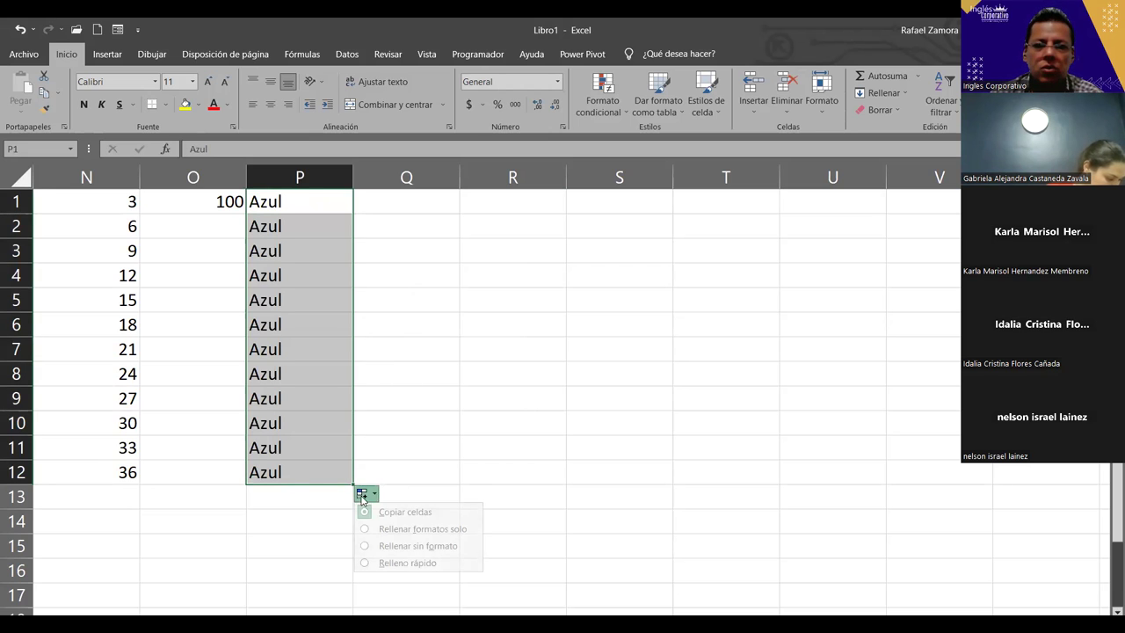
pyautogui.click(524, 366)
pyautogui.hotkey('ctrl', 'z')
pyautogui.write('a')
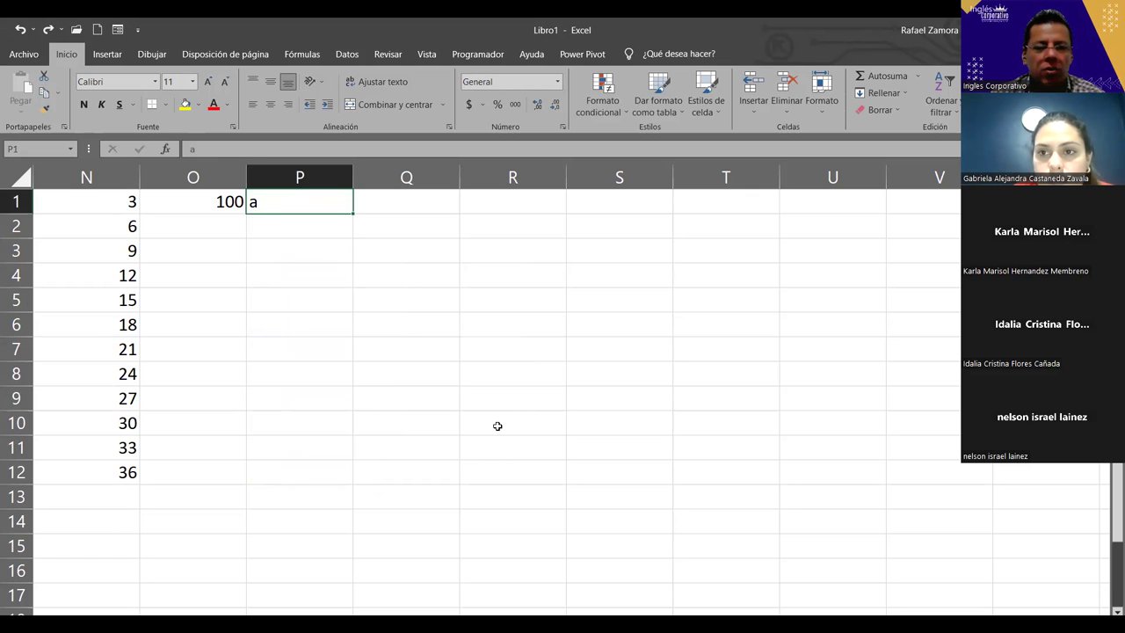
# Deselect the 100–155 series in column P and select cell V1 for a new list.
pyautogui.press('alt')
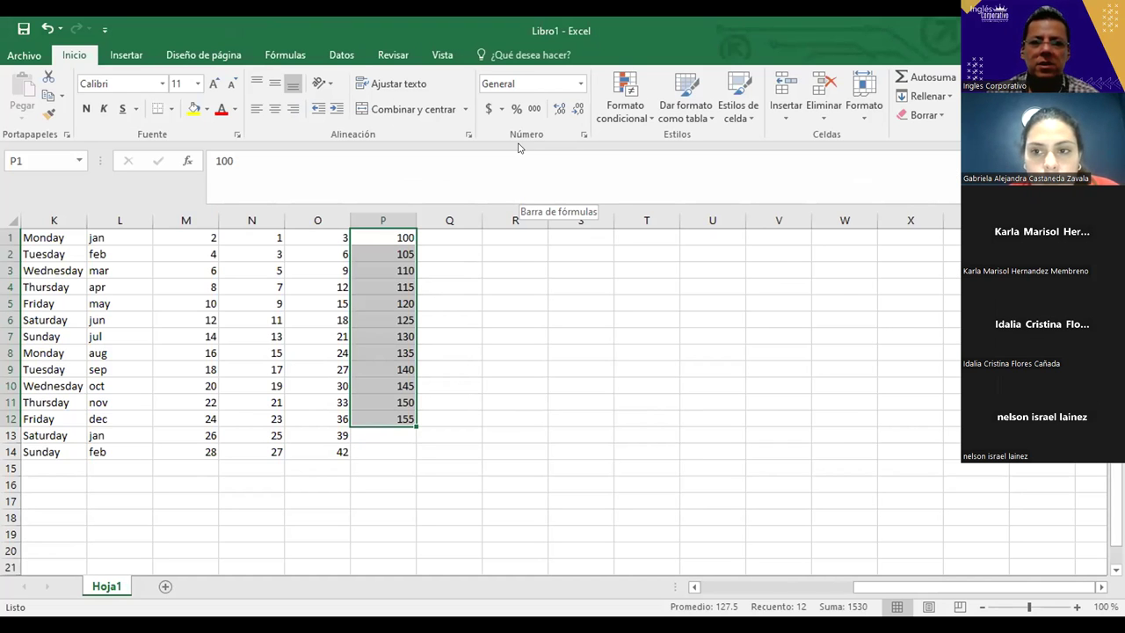
pyautogui.click(452, 239)
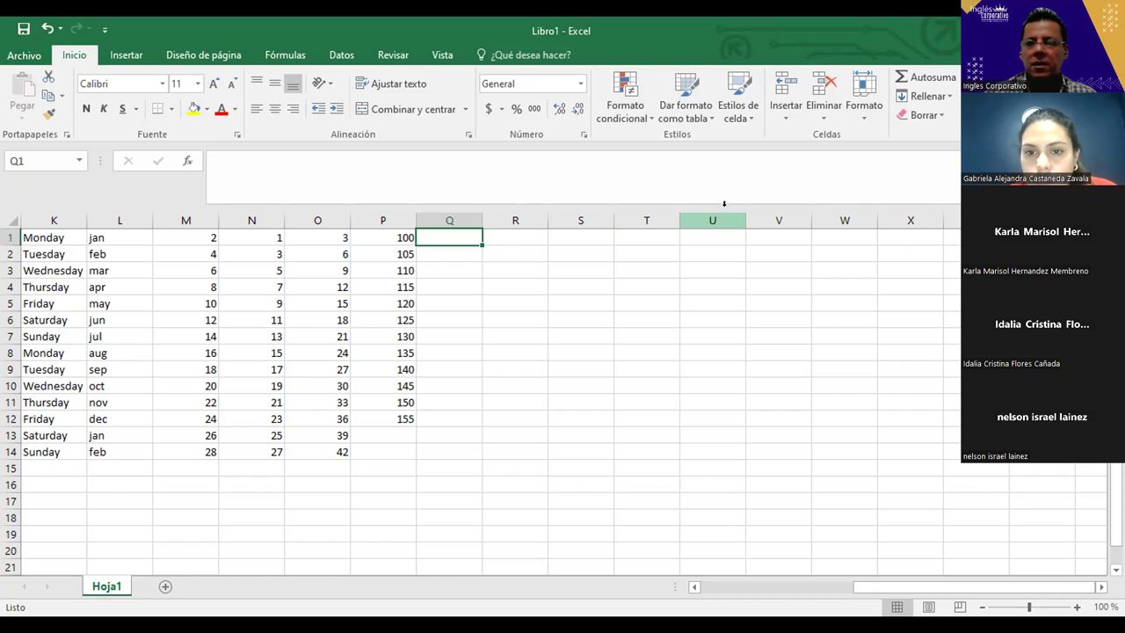
pyautogui.click(757, 234)
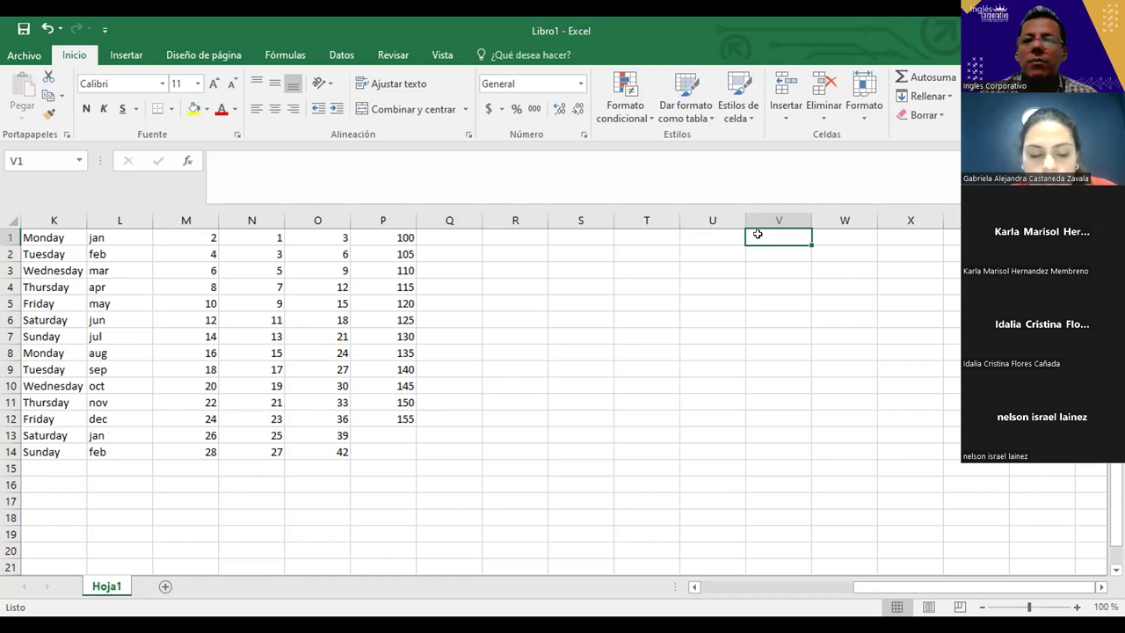
# Enter Verde, Rosado, Azul, Purpura and Amarillo in cells V1 through V5.
pyautogui.write('Verde')
pyautogui.press('Return')
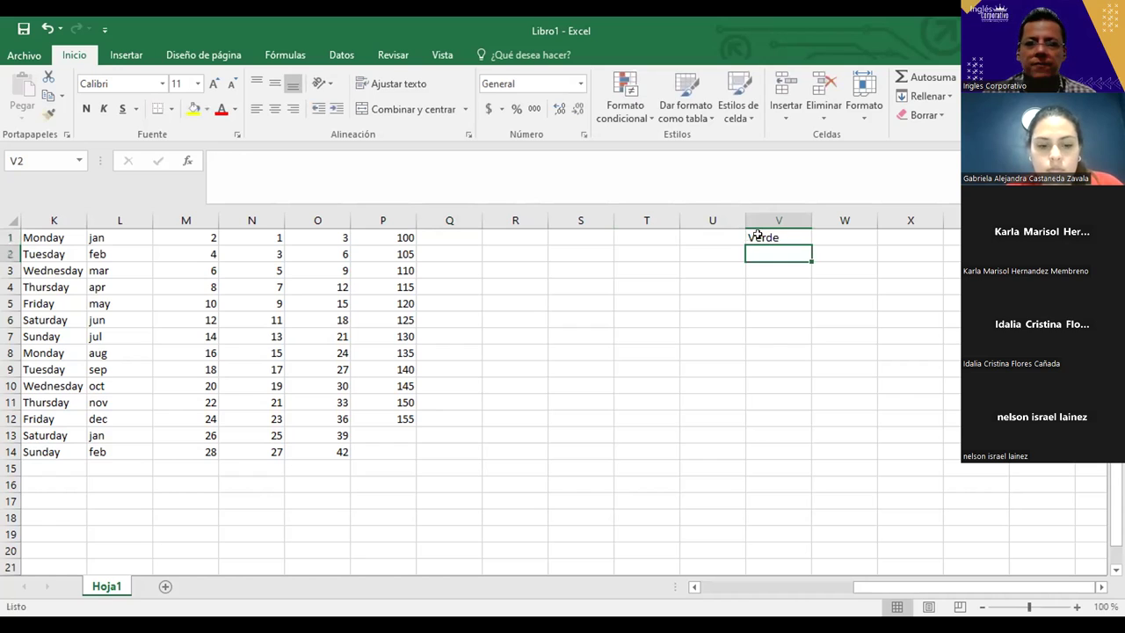
pyautogui.write('Rosado')
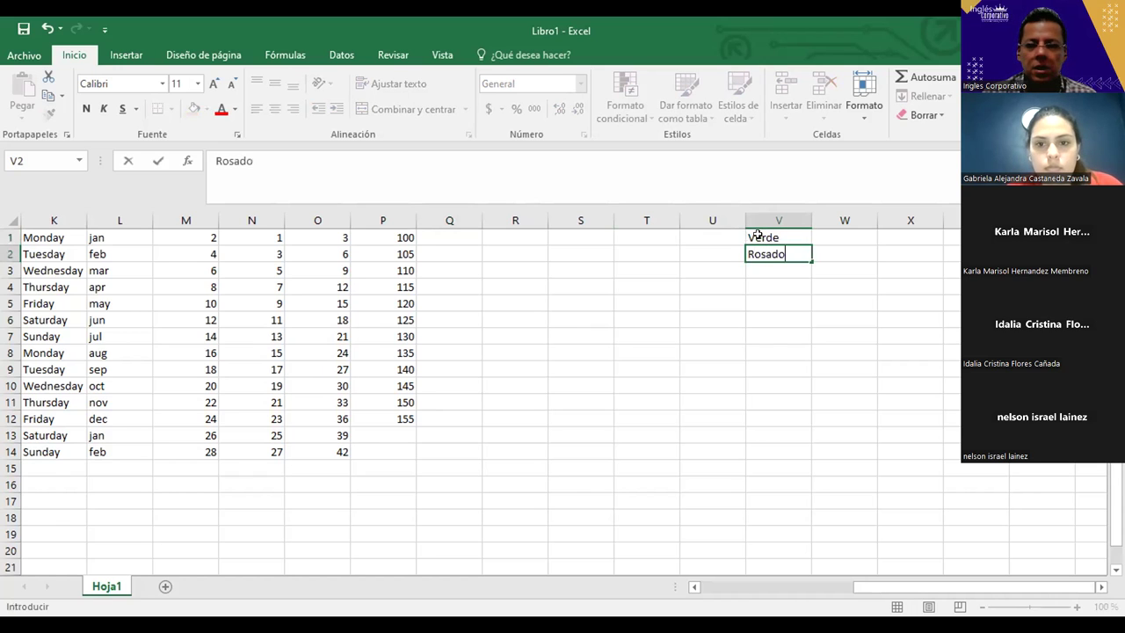
pyautogui.press('Return')
pyautogui.write('Azu')
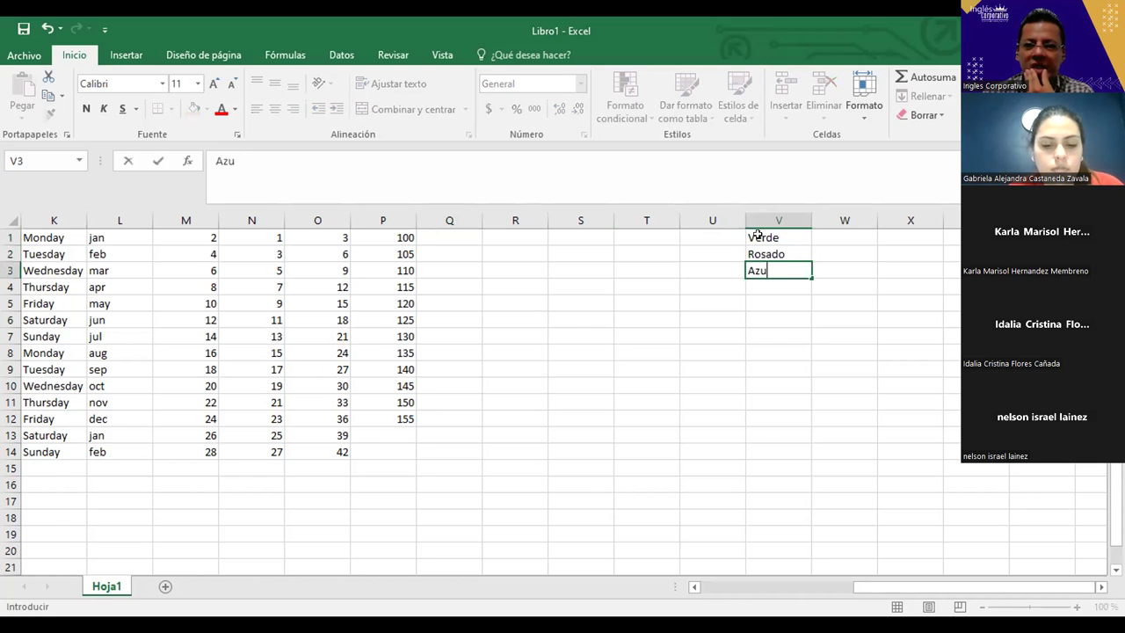
pyautogui.write('l')
pyautogui.press('Return')
pyautogui.write('P')
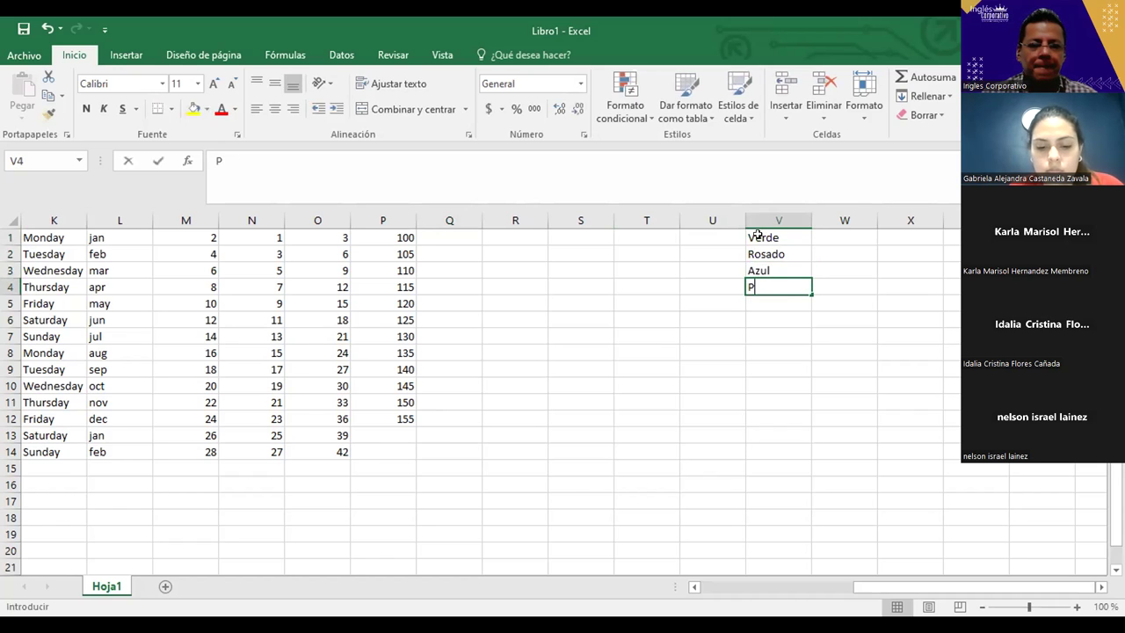
pyautogui.write('urpura')
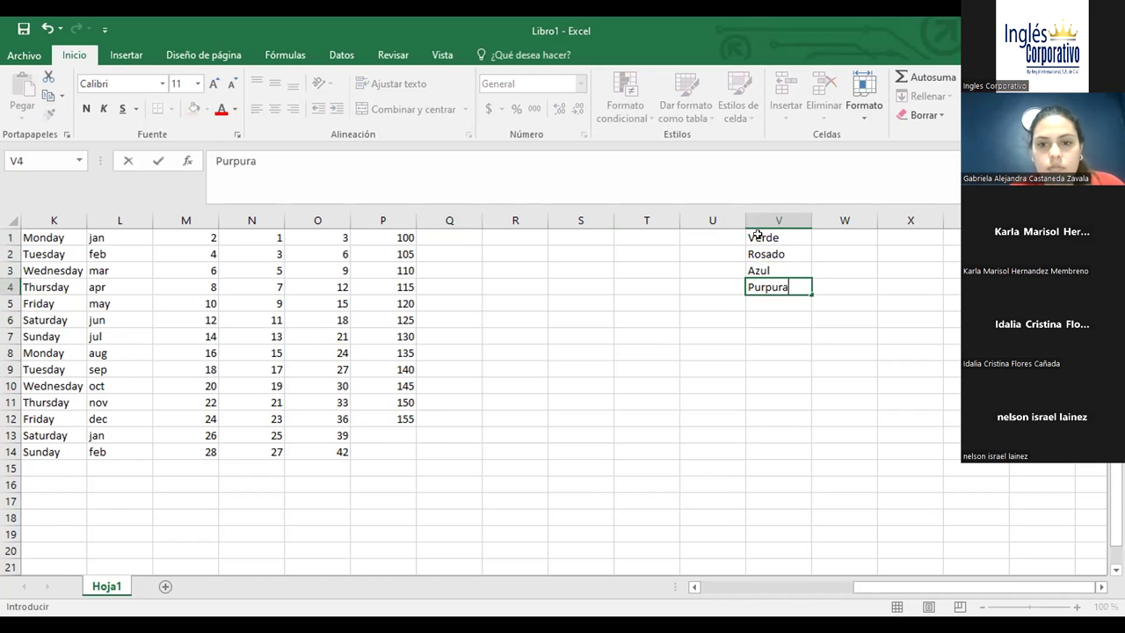
pyautogui.press('Return')
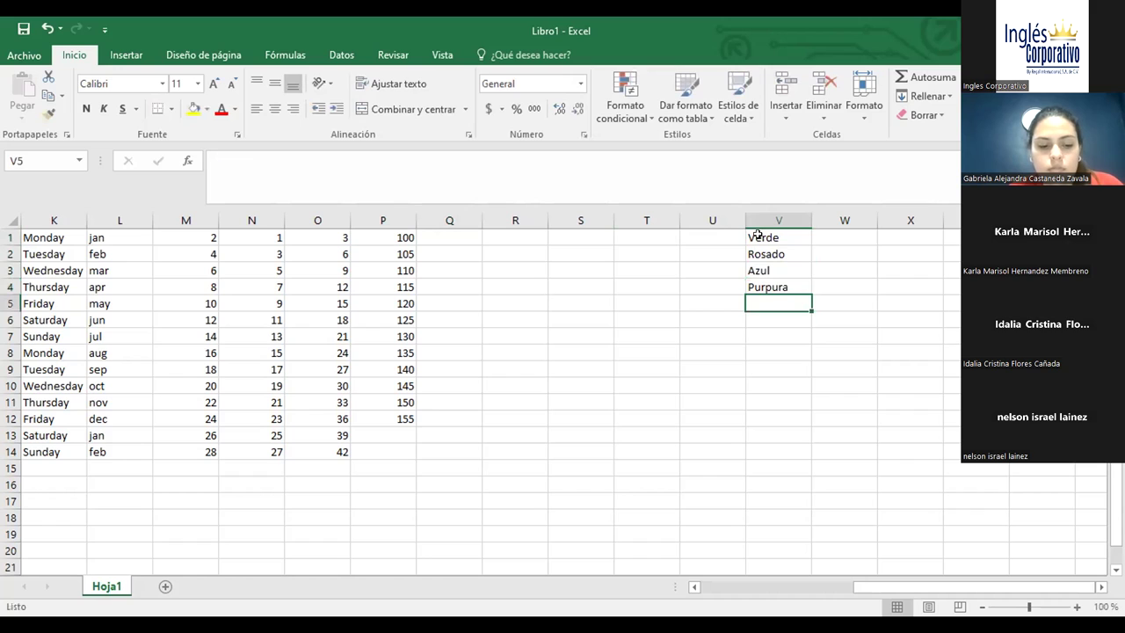
pyautogui.write('Amarillo')
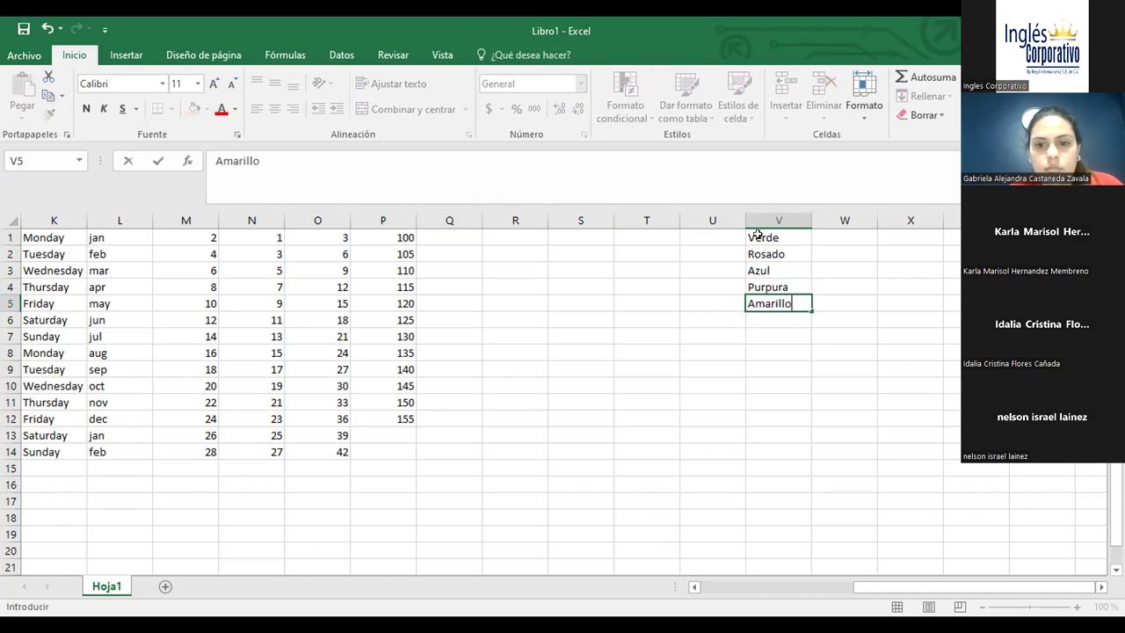
pyautogui.press('Return')
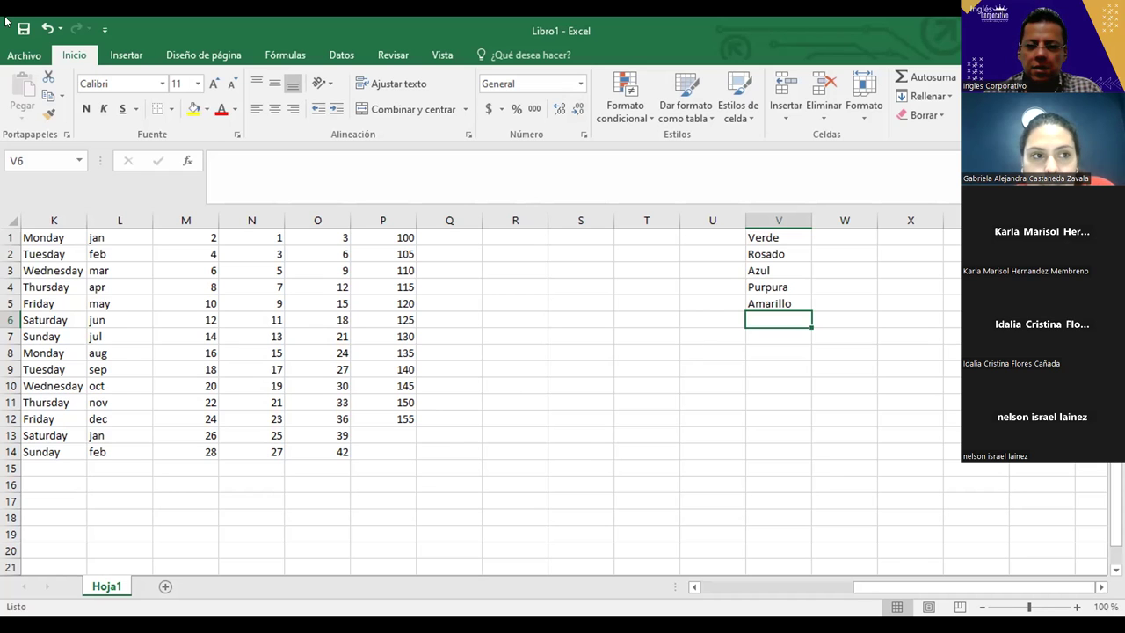
# From the File Información page, cancel Browser View Options and open Excel Opciones.
pyautogui.click(9, 62)
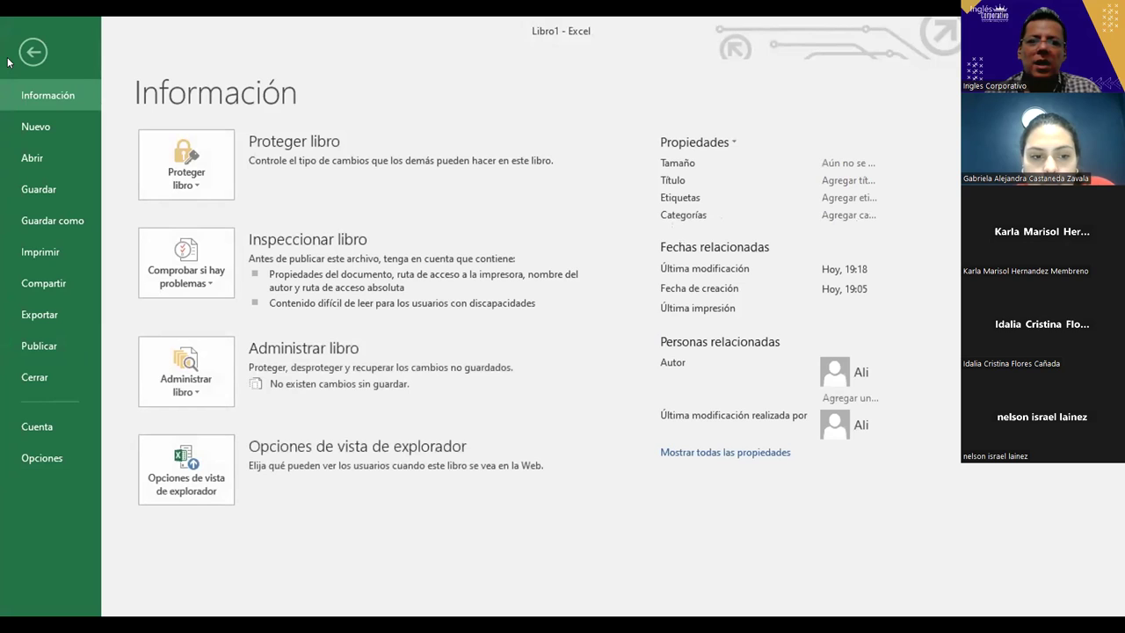
pyautogui.click(230, 473)
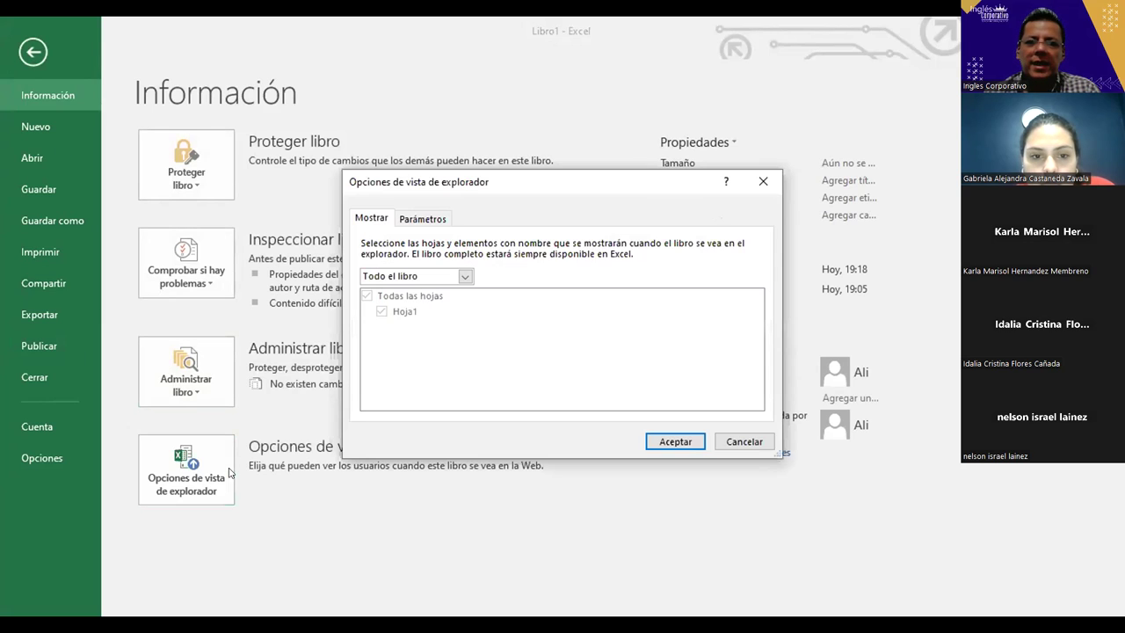
pyautogui.click(765, 181)
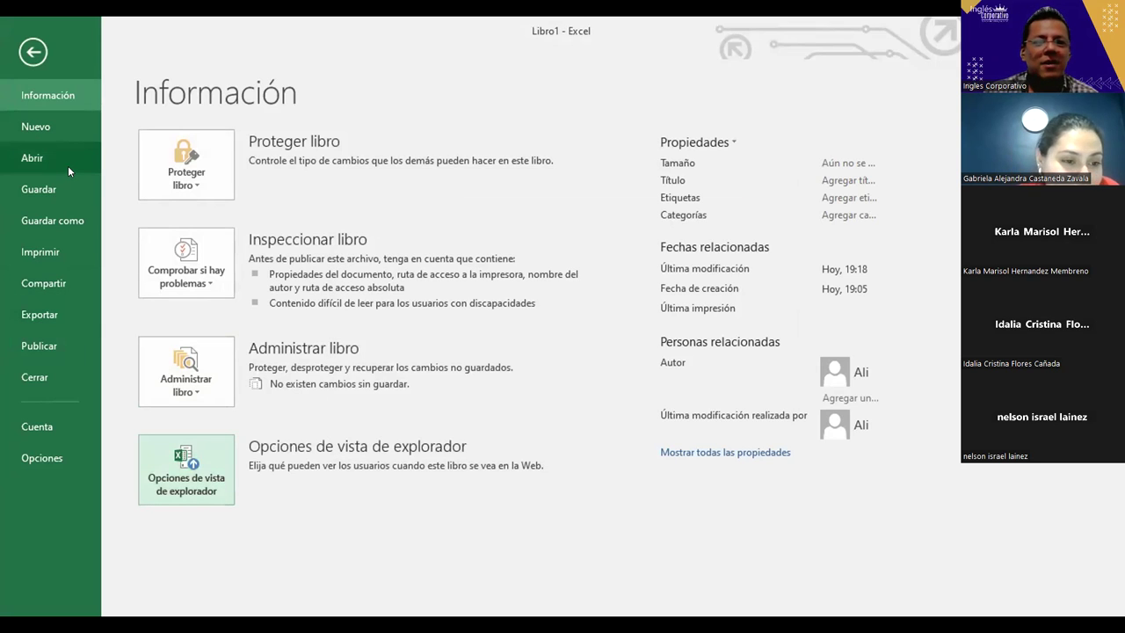
pyautogui.click(28, 455)
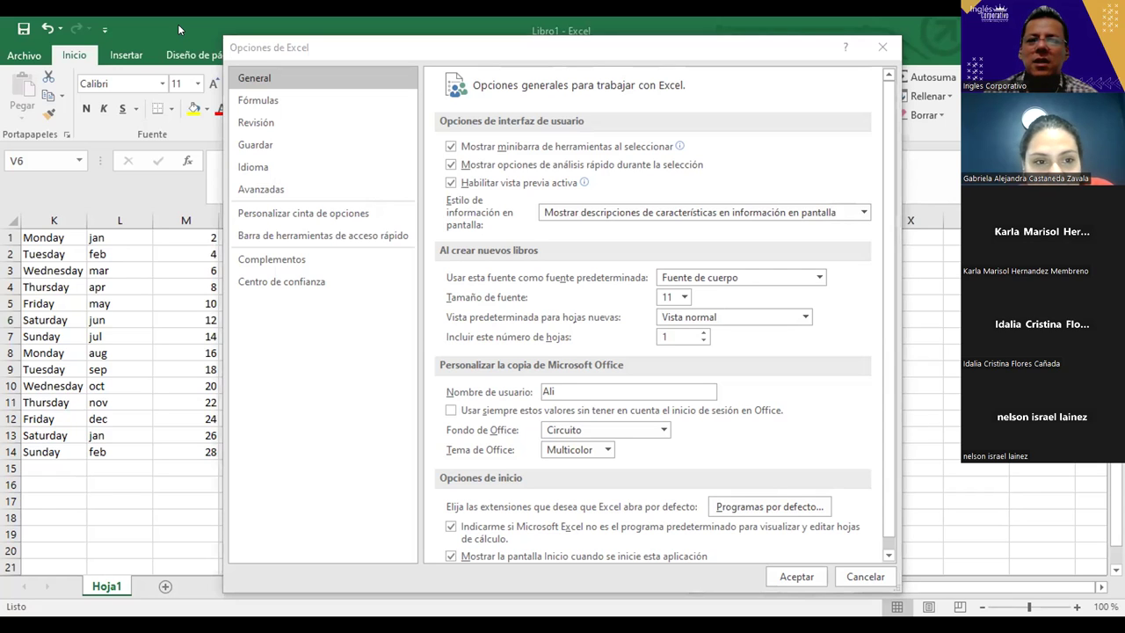
# Open Modificar listas personalizadas from the General section of the Avanzadas options.
pyautogui.click(252, 187)
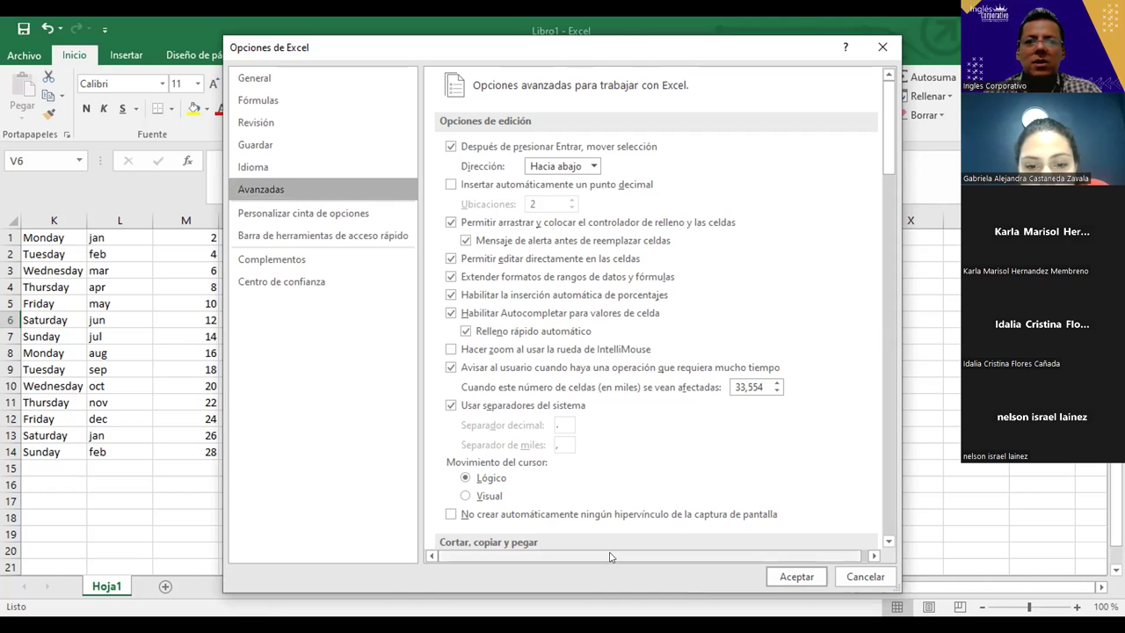
pyautogui.moveTo(890, 130); pyautogui.dragTo(886, 517)
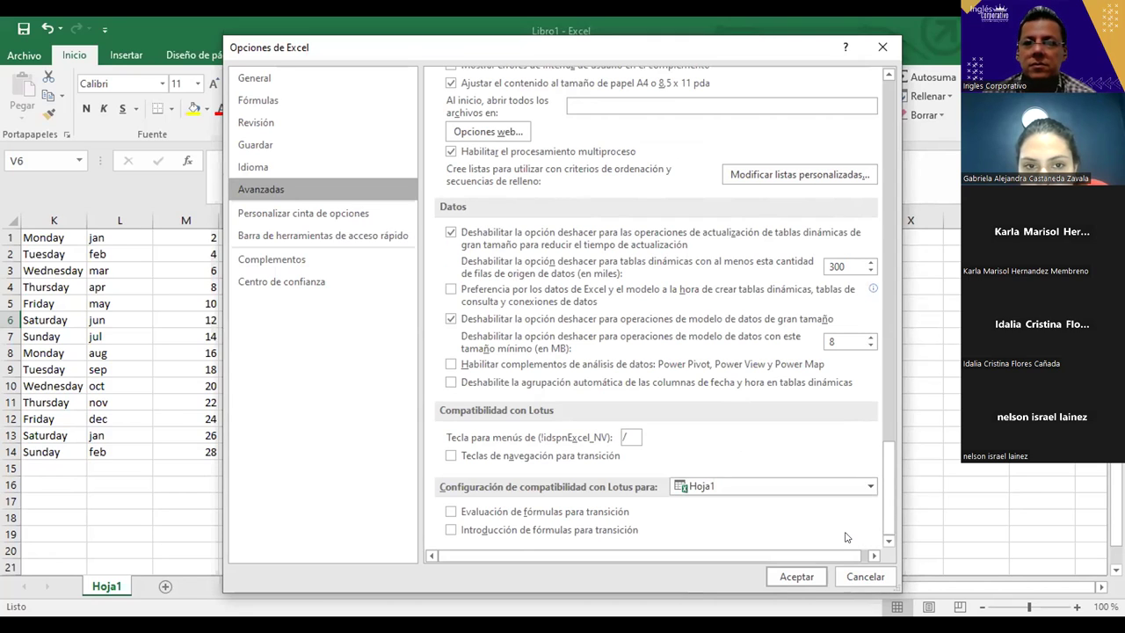
pyautogui.click(751, 177)
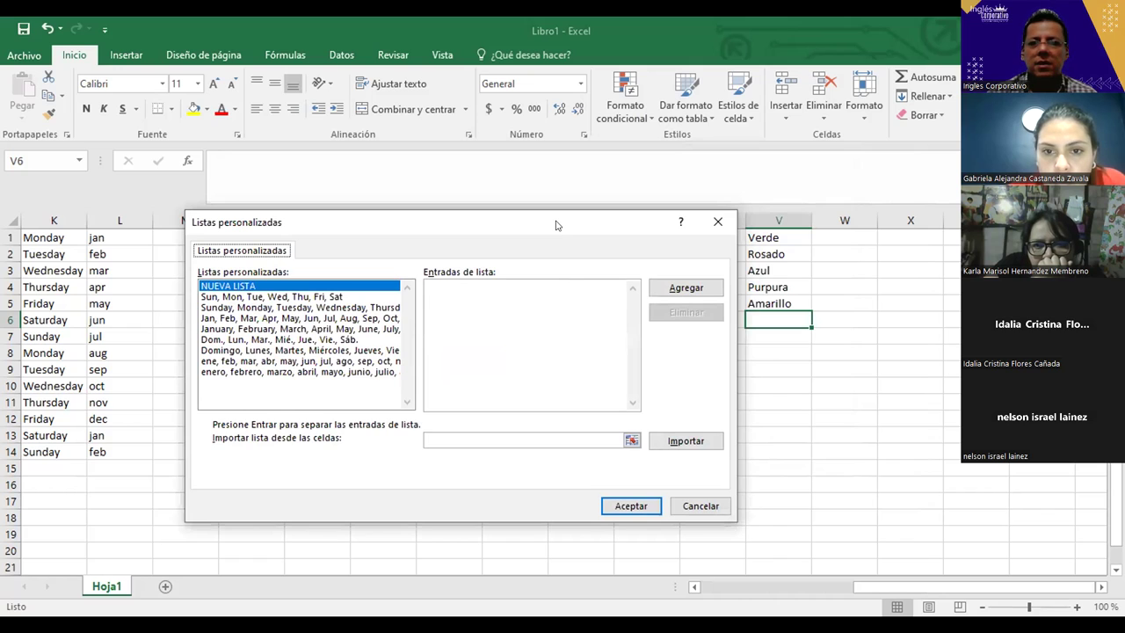
# Move the Listas personalizadas dialog left to reveal column V and focus the Entradas de lista box.
pyautogui.moveTo(555, 225); pyautogui.dragTo(476, 223)
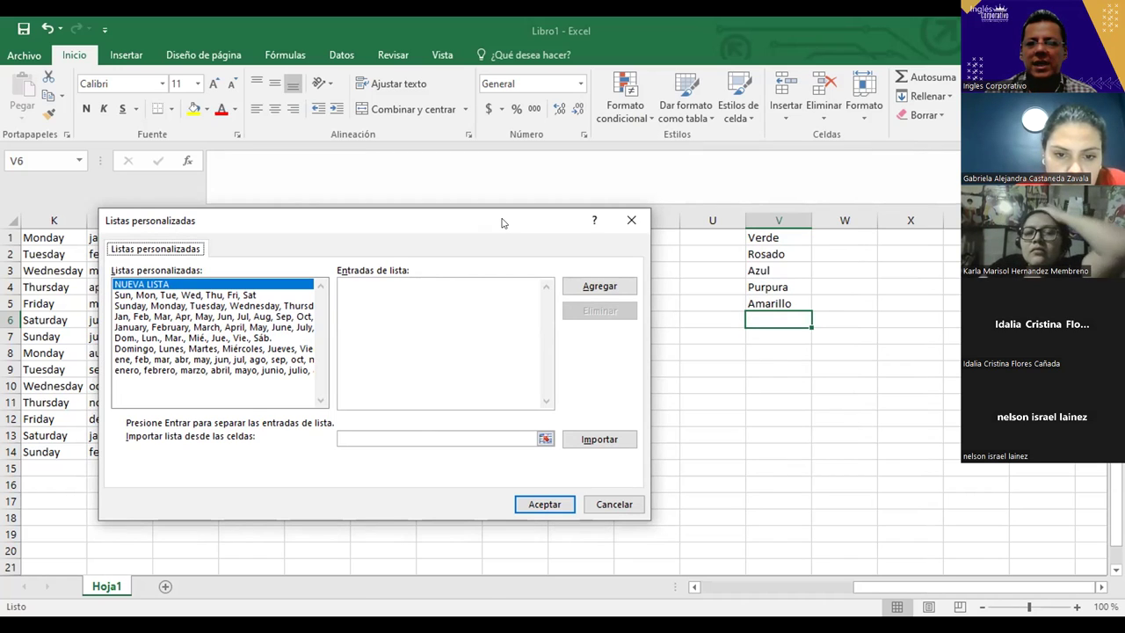
pyautogui.click(431, 293)
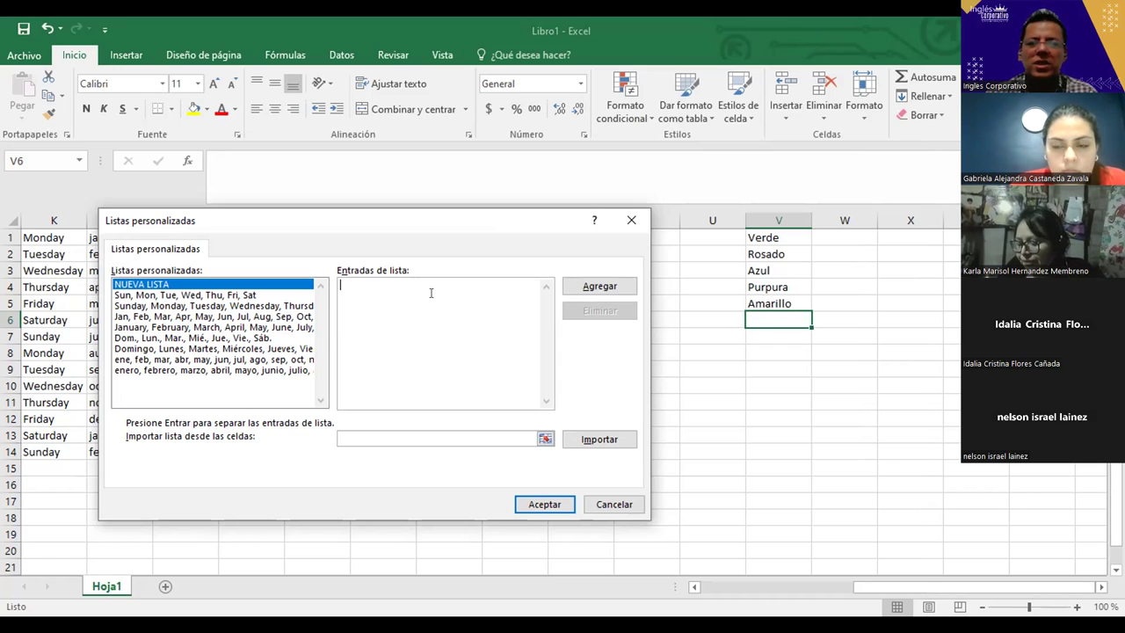
# Type El Salvador, Costa Rica, Panama, Colombia, Mexico as the list entries, fixing typos.
pyautogui.write('c')
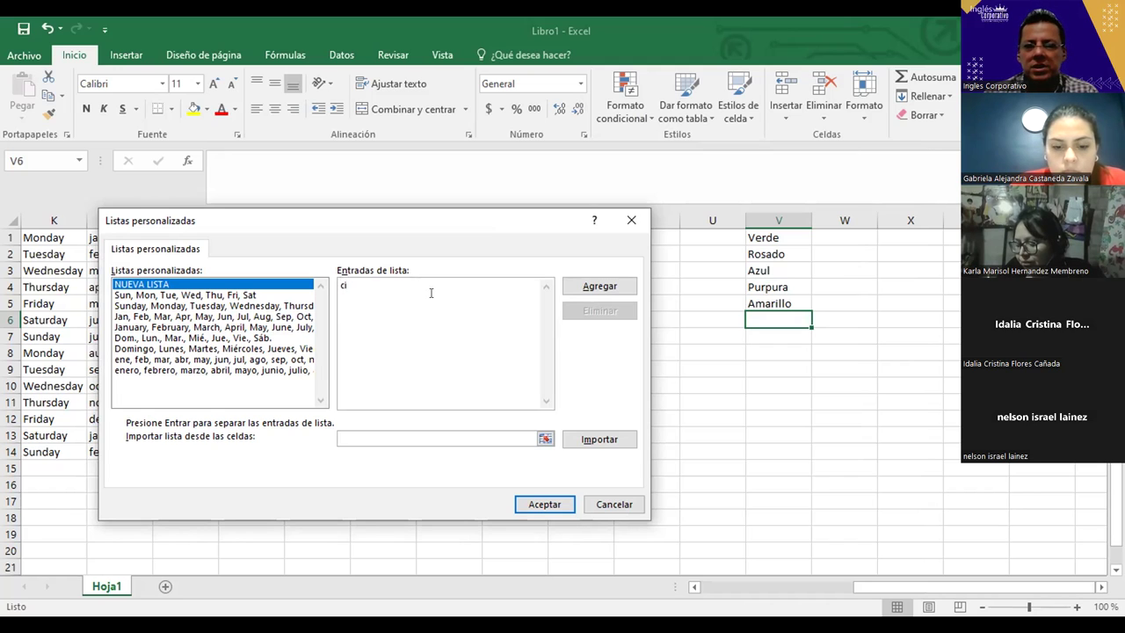
pyautogui.press('BackSpace')
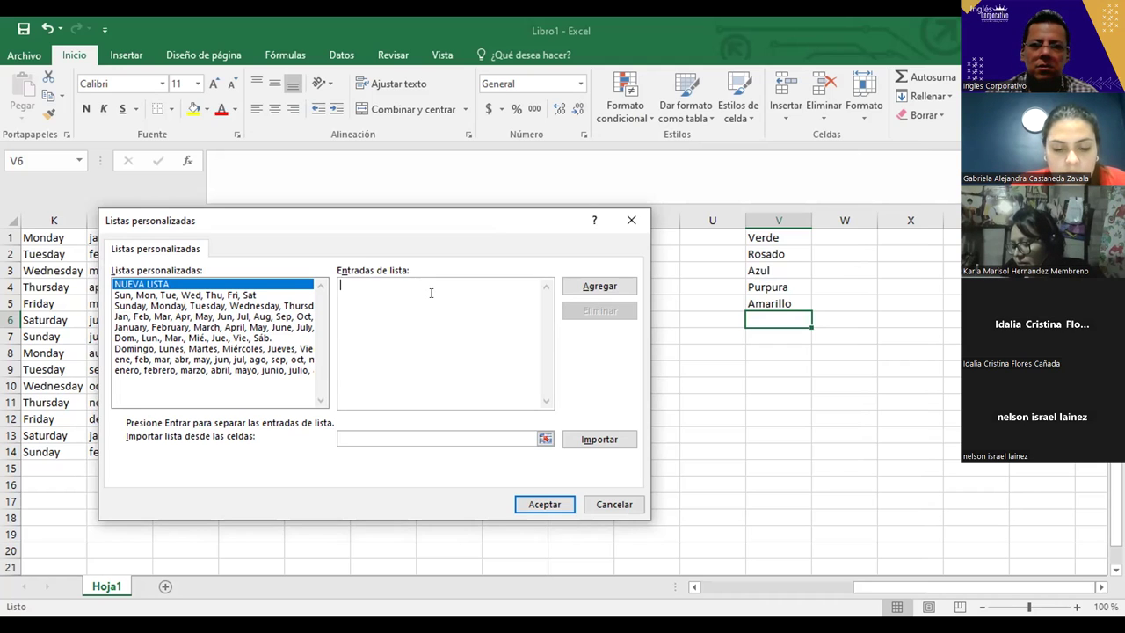
pyautogui.write('El sa')
pyautogui.press('BackSpace')
pyautogui.press('BackSpace')
pyautogui.write('Sl')
pyautogui.press('BackSpace')
pyautogui.write('alvador')
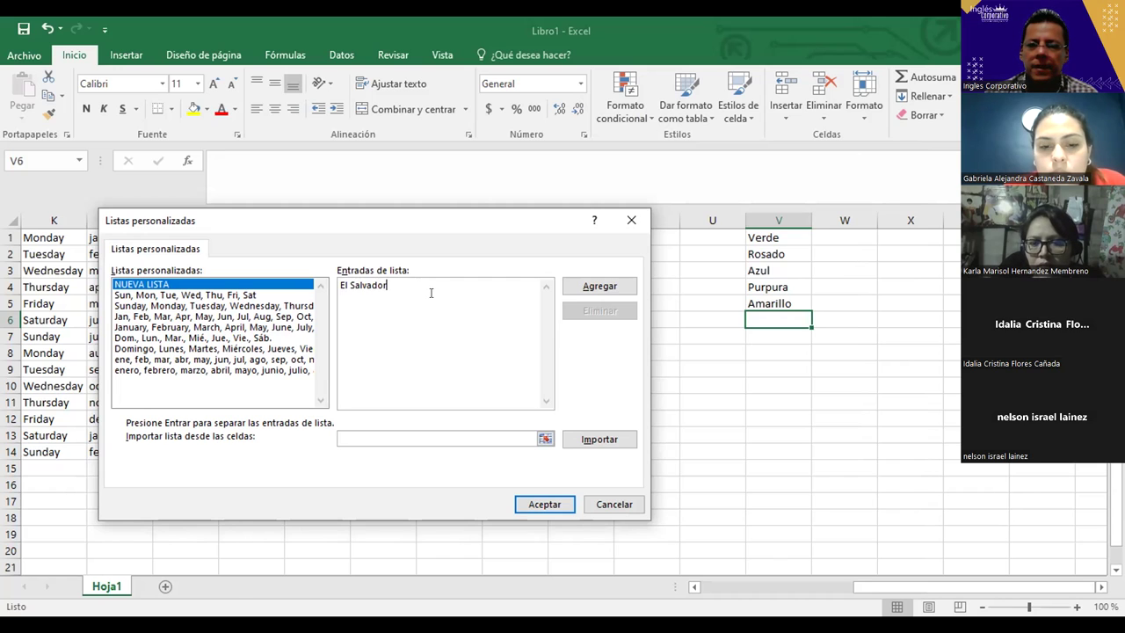
pyautogui.write(', C')
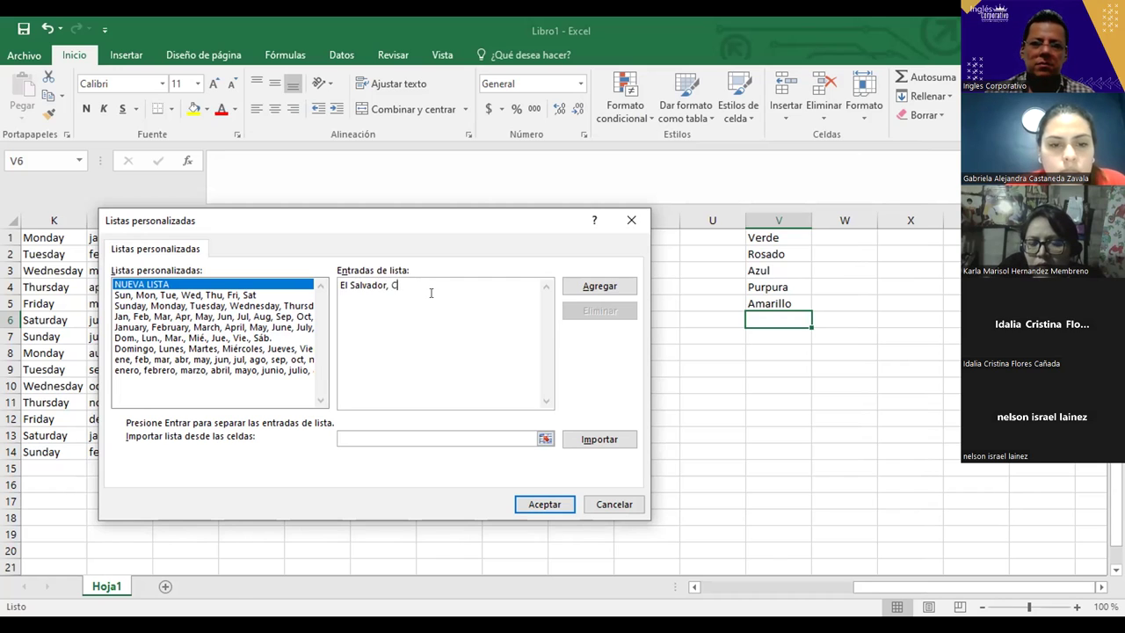
pyautogui.write('osta Rica, Panama')
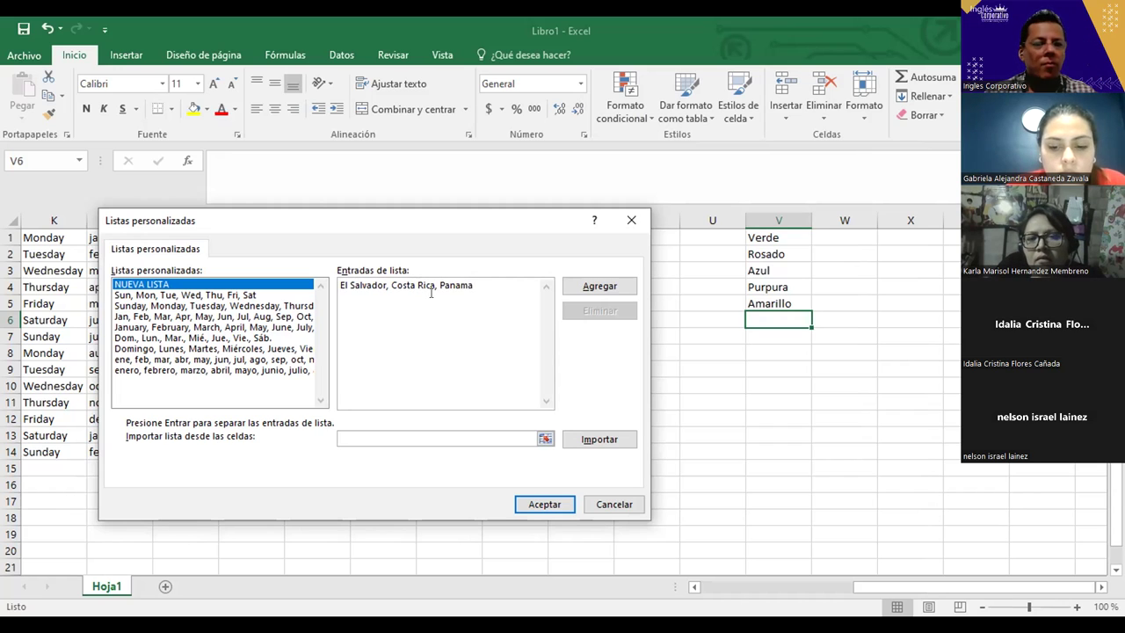
pyautogui.write(', C')
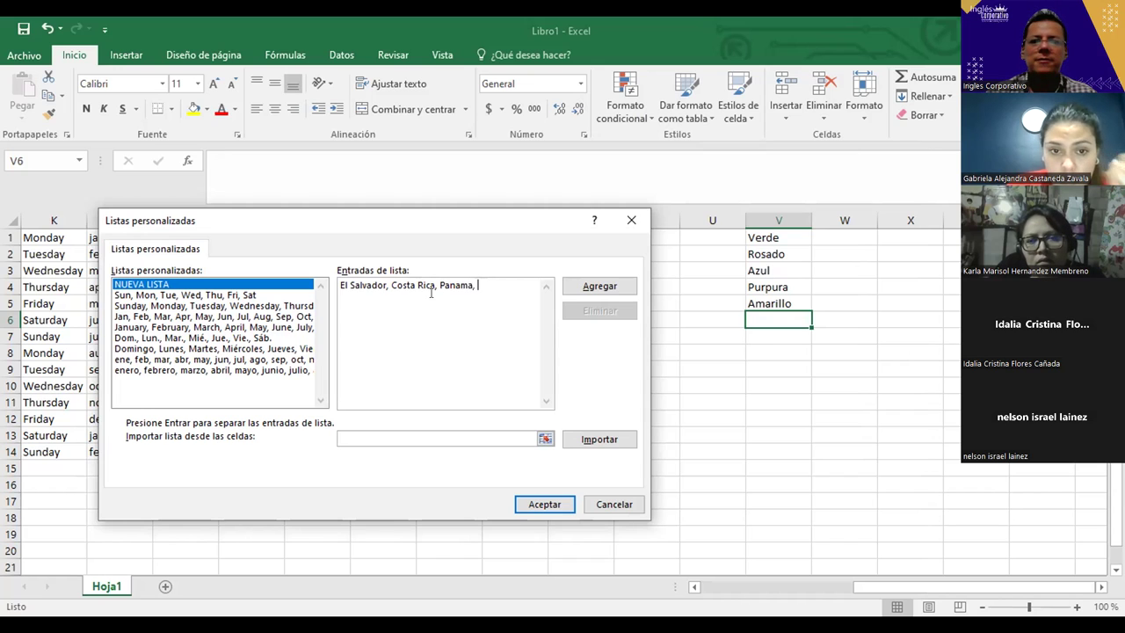
pyautogui.write('olombia')
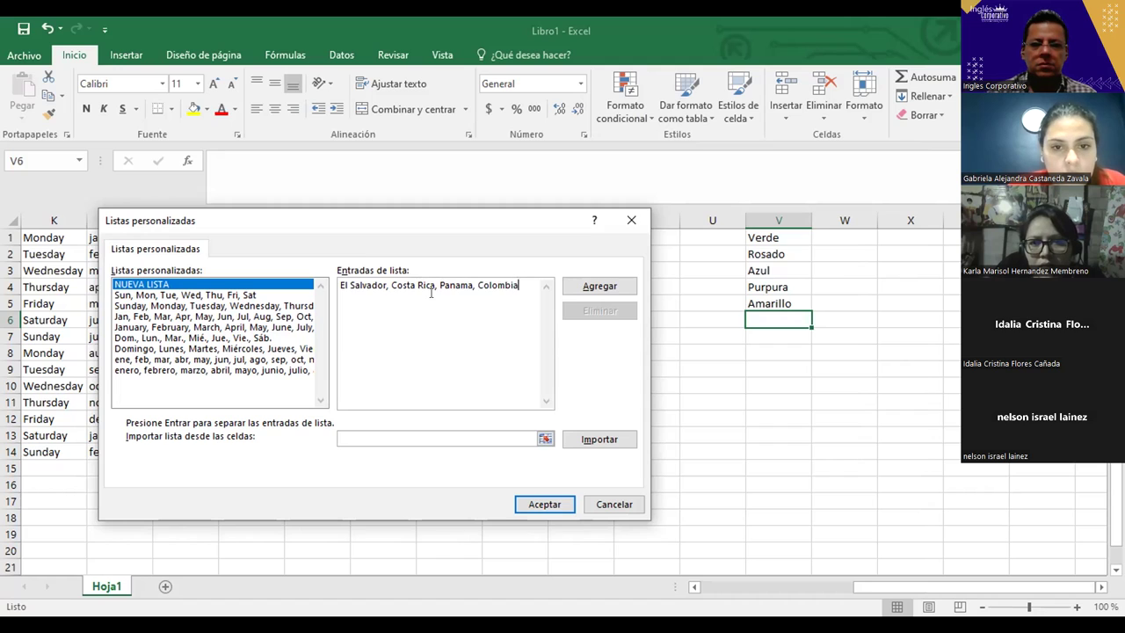
pyautogui.press('BackSpace')
pyautogui.write('Mexico')
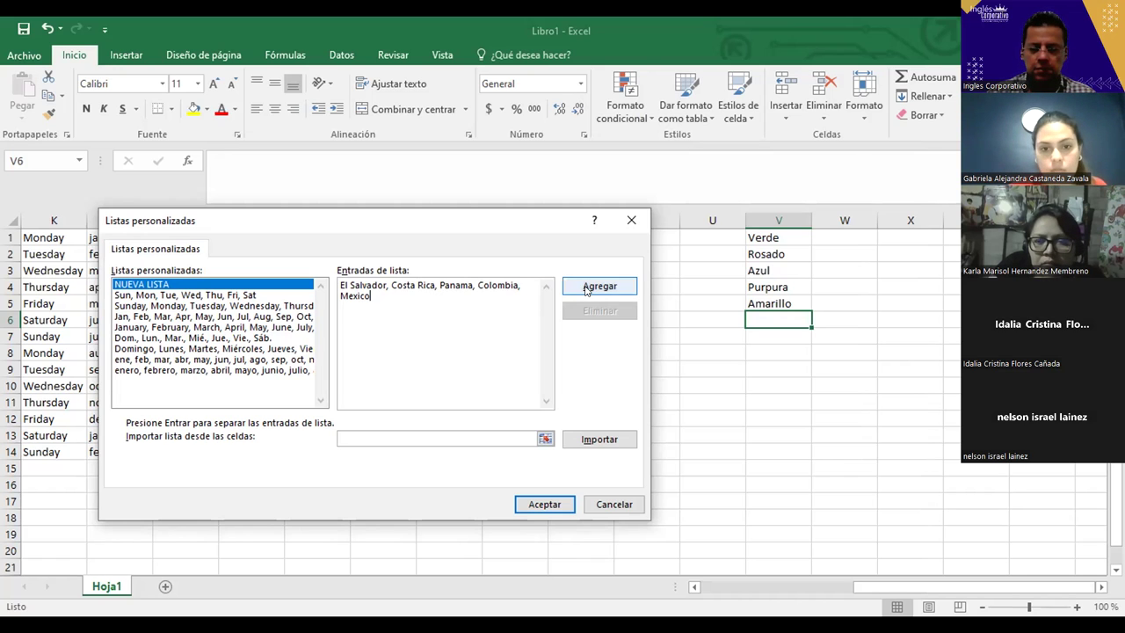
# Add the five country entries as a new custom list with Agregar.
pyautogui.click(586, 287)
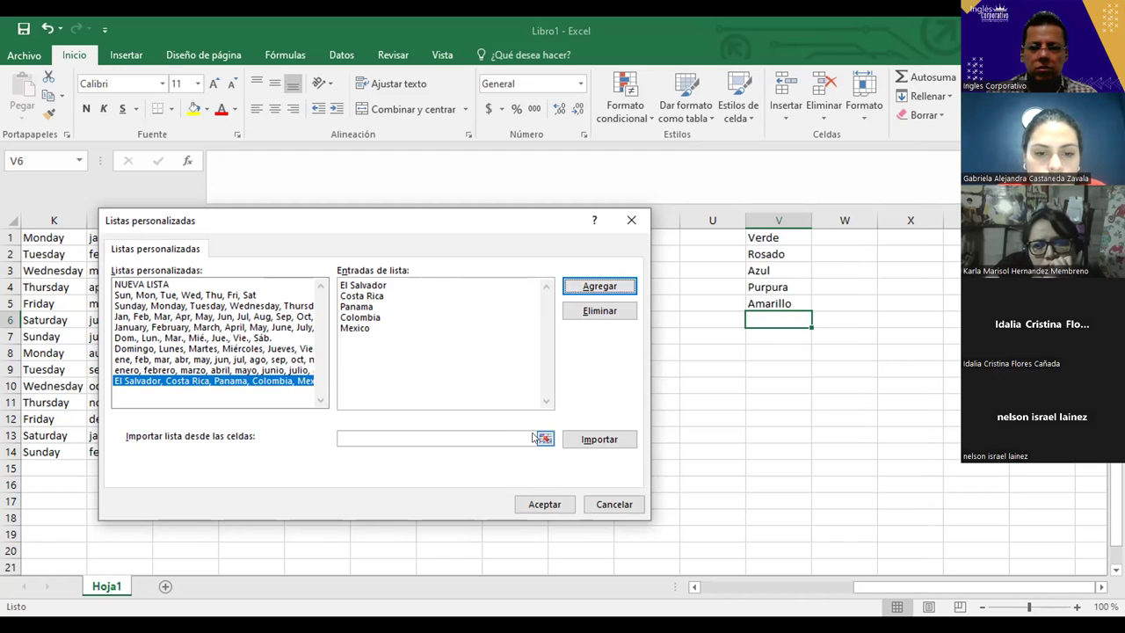
# Import the colours from $V$1:$V$5 as a custom list and confirm the options with Aceptar.
pyautogui.click(542, 441)
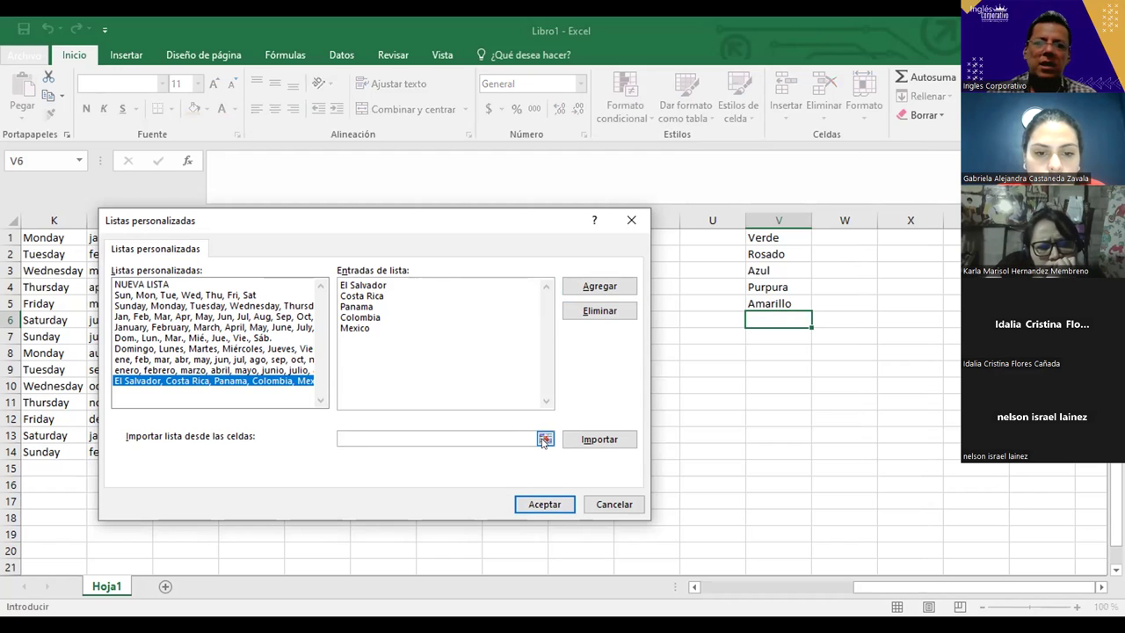
pyautogui.click(544, 440)
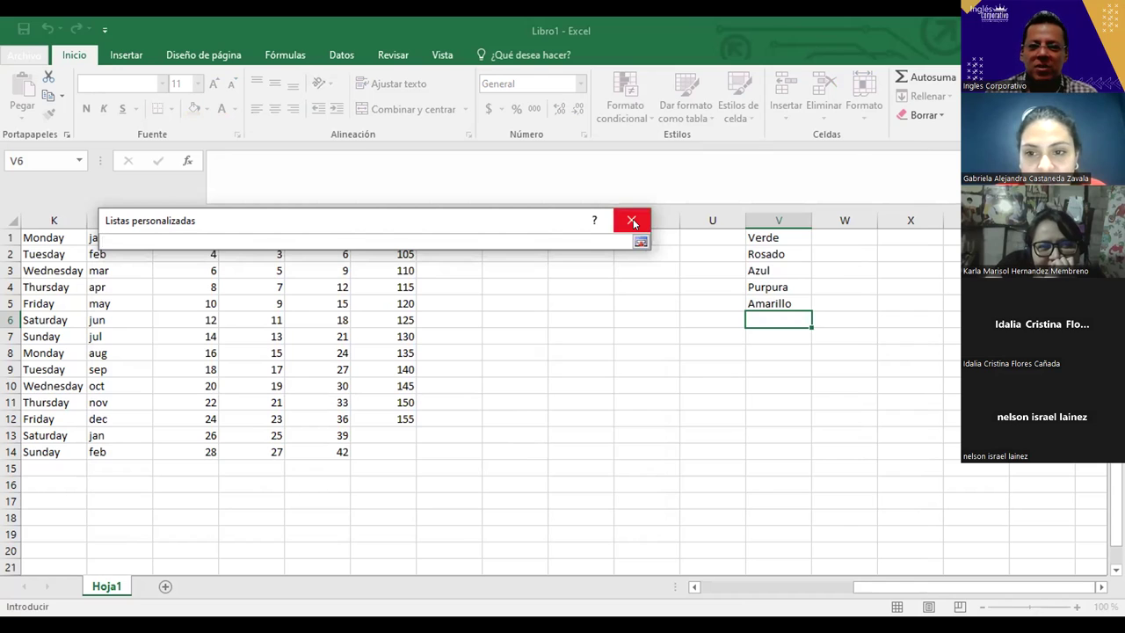
pyautogui.click(632, 221)
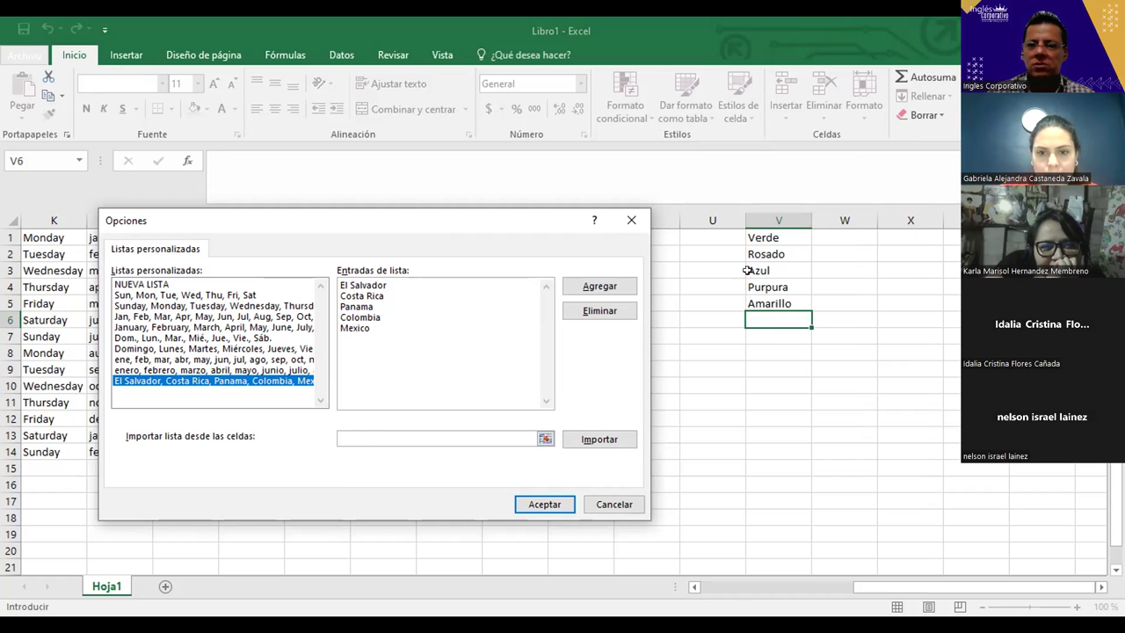
pyautogui.click(748, 237)
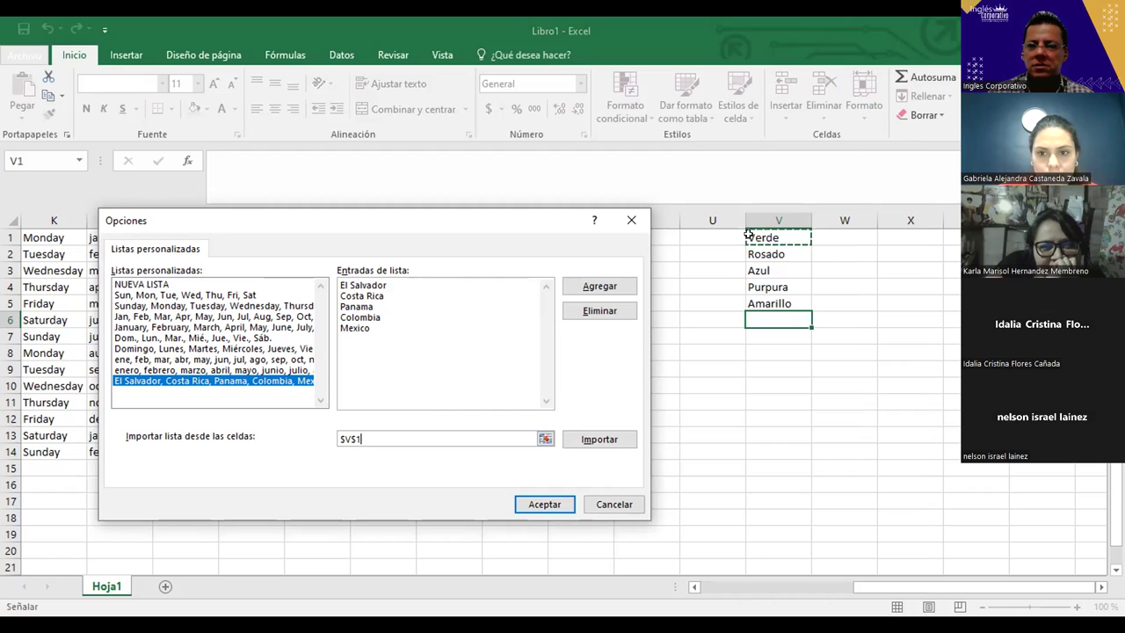
pyautogui.keyDown('shift'); pyautogui.click(743, 305); pyautogui.keyUp('shift')
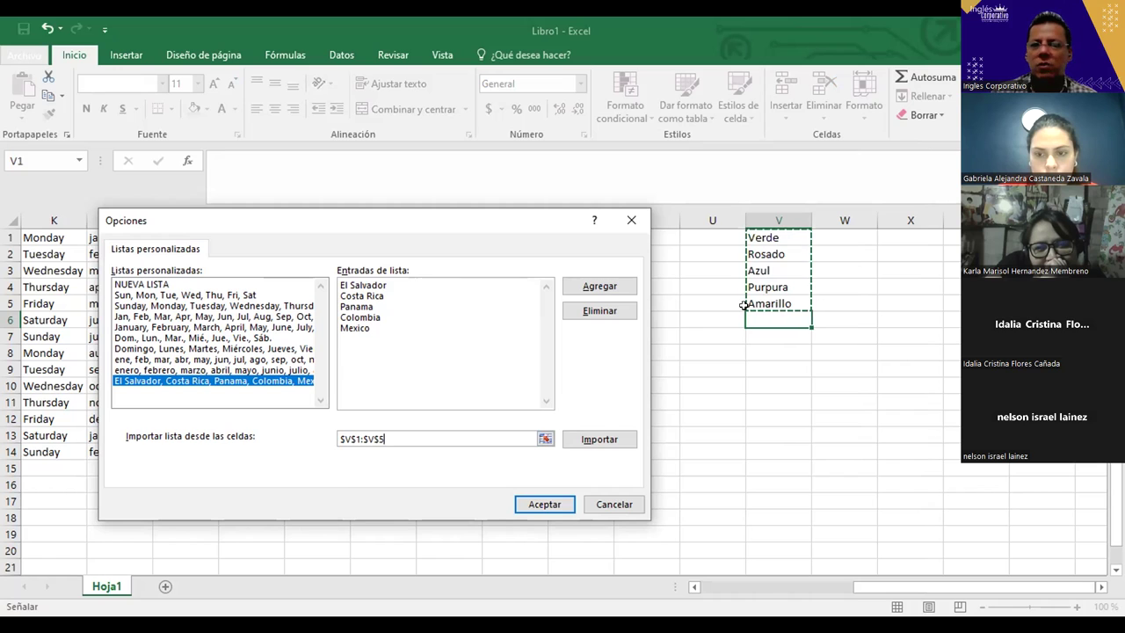
pyautogui.click(584, 448)
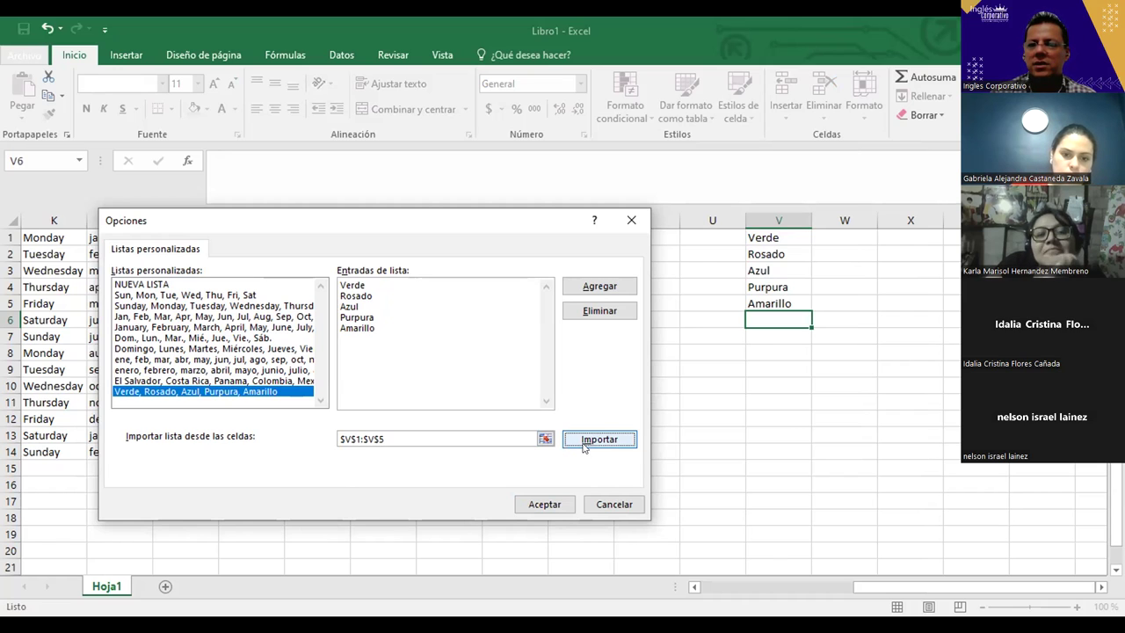
pyautogui.click(534, 508)
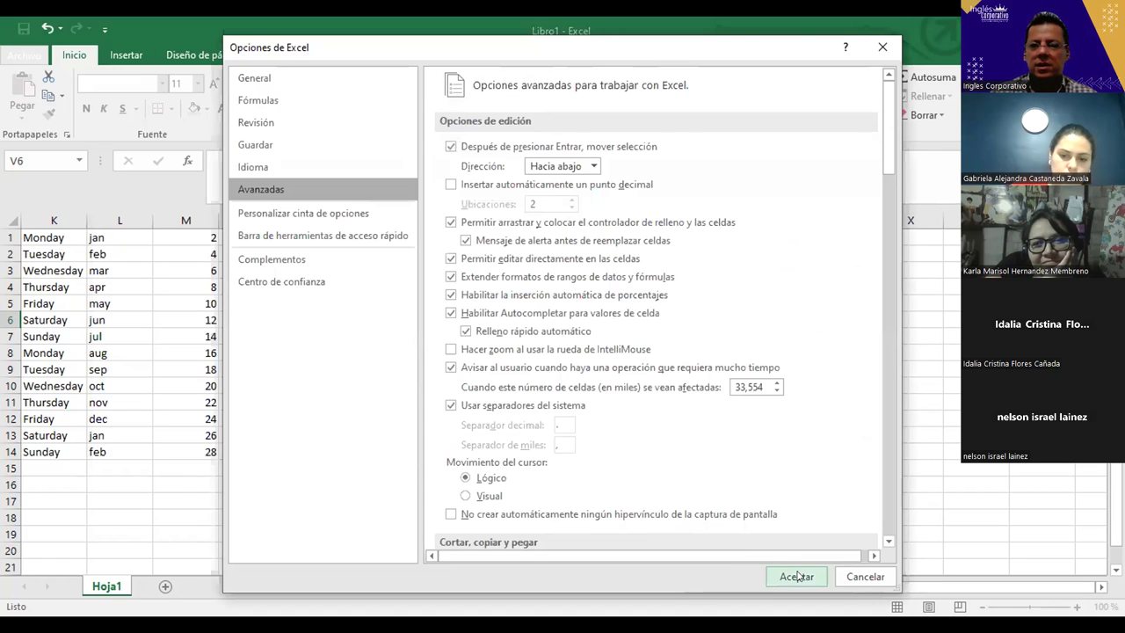
pyautogui.click(797, 576)
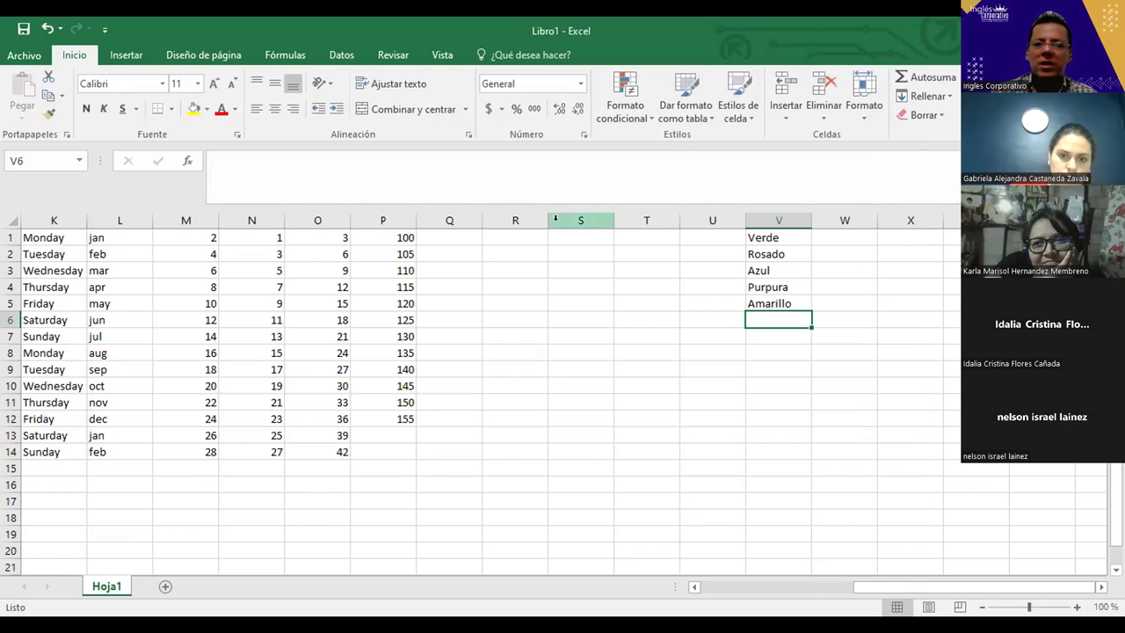
# Clear the colour names Verde, Rosado, Azul, Purpura and Amarillo from V1:V5.
pyautogui.moveTo(784, 235); pyautogui.dragTo(769, 317)
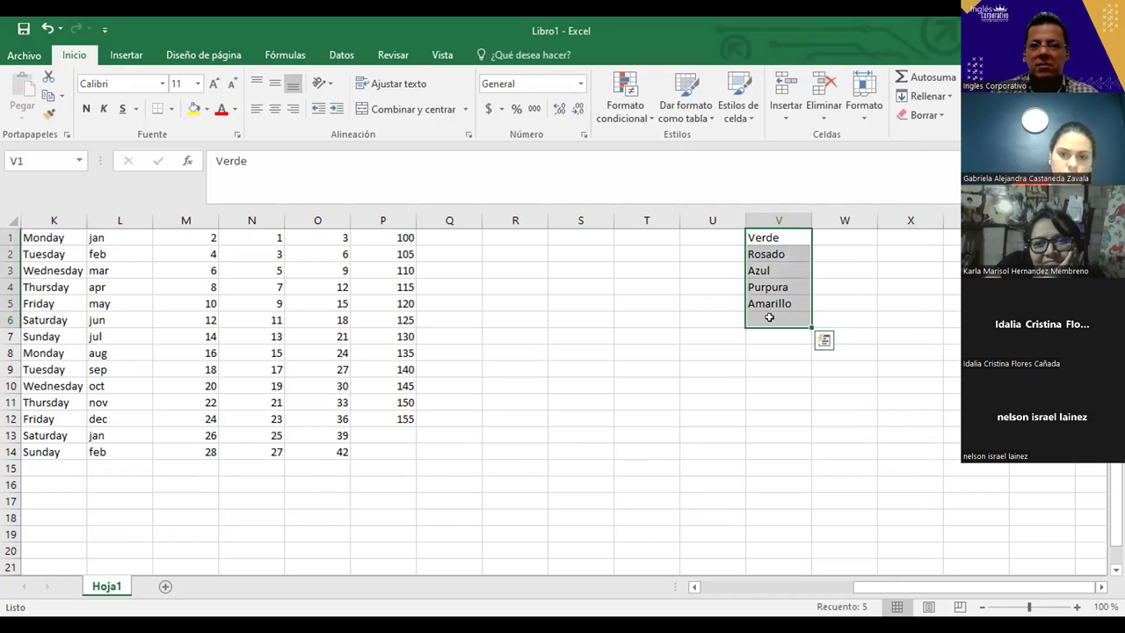
pyautogui.press('BackSpace')
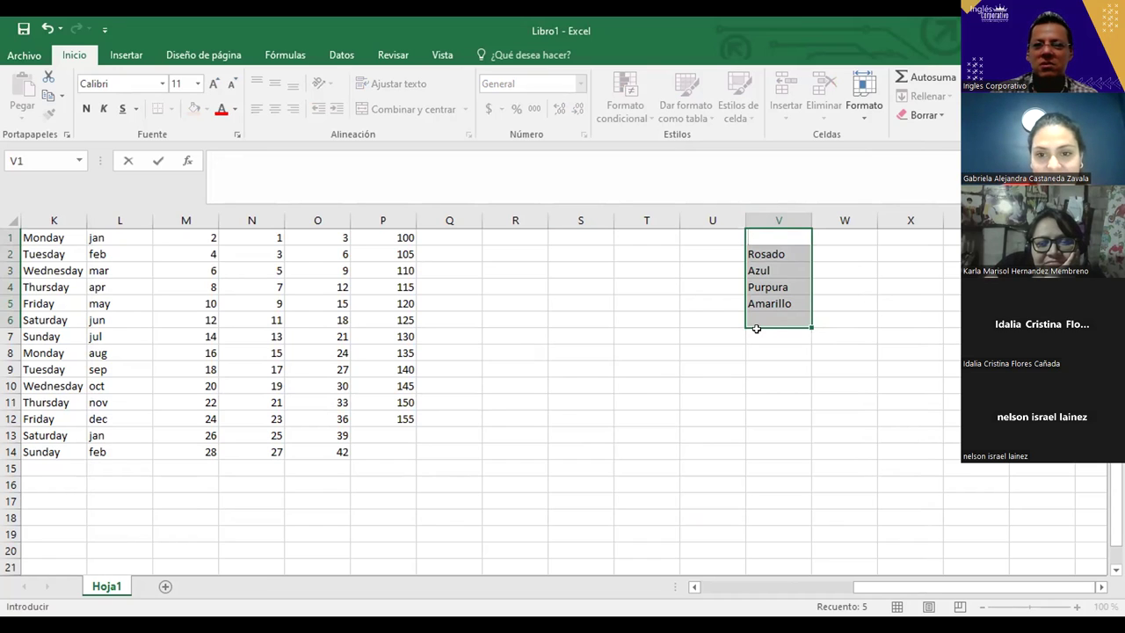
pyautogui.click(756, 331)
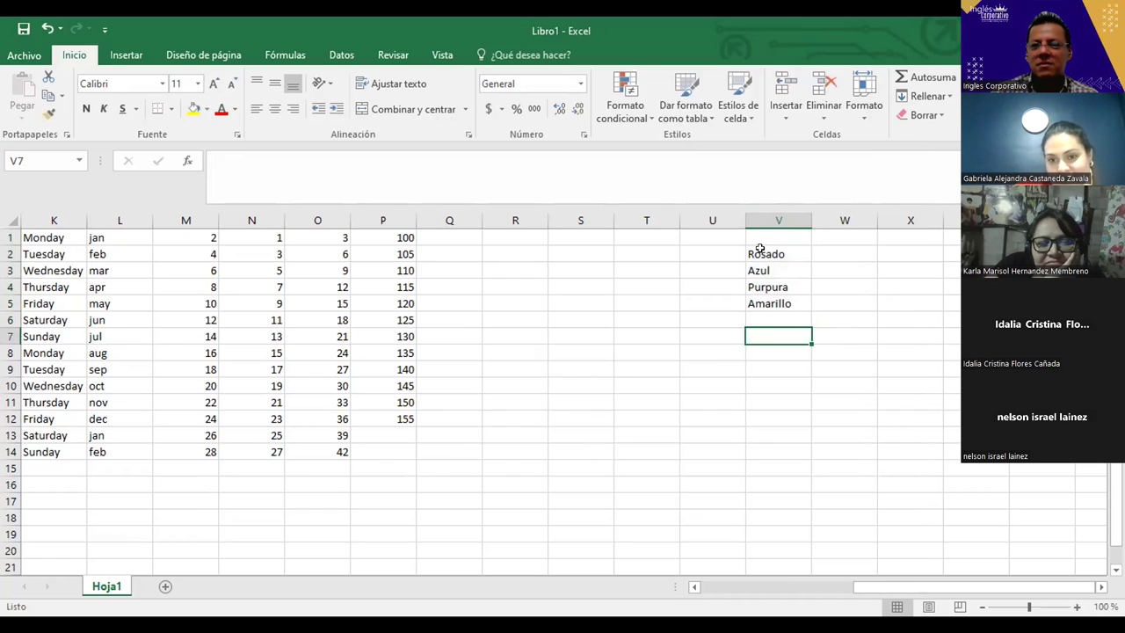
pyautogui.moveTo(760, 250); pyautogui.dragTo(760, 304)
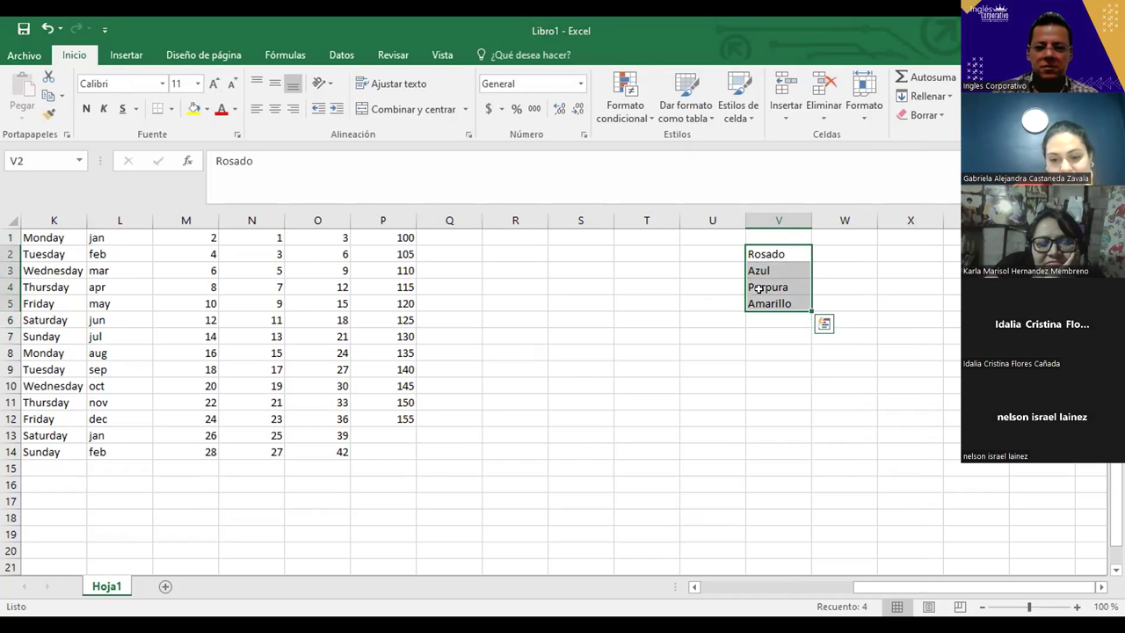
pyautogui.press('Delete')
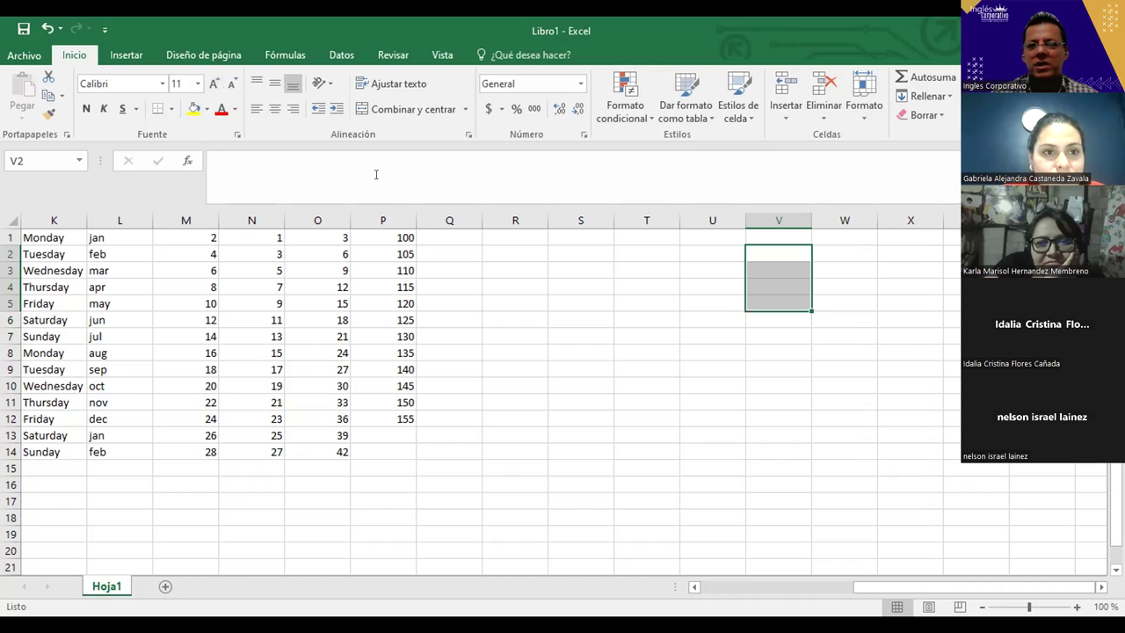
pyautogui.click(522, 235)
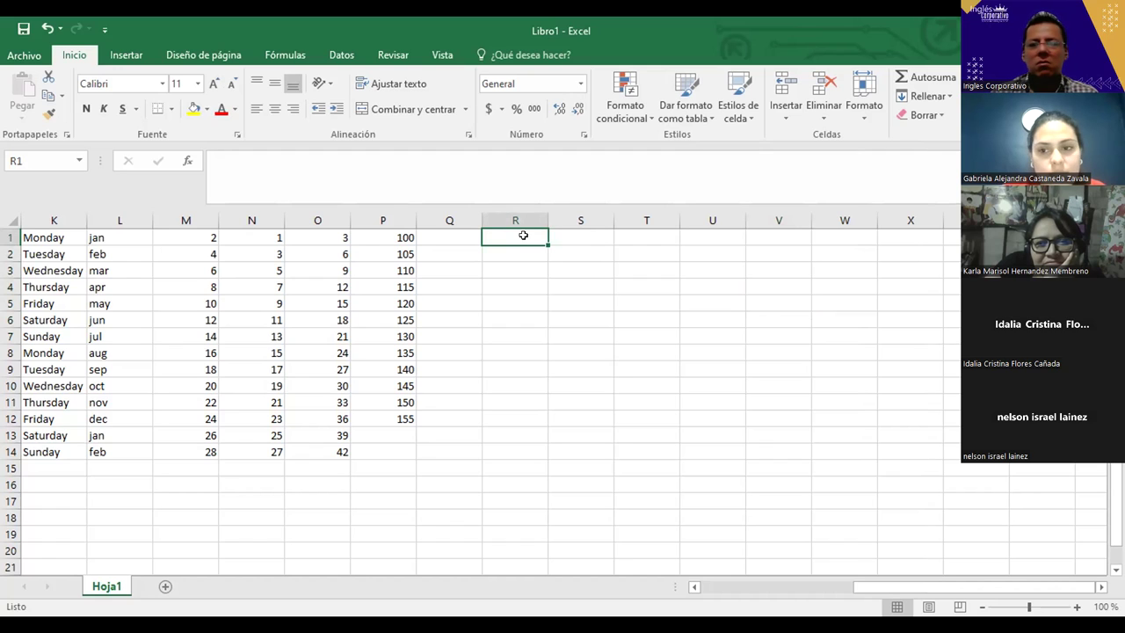
# Enter El Salvador in R1 and autofill the country series down to R12.
pyautogui.write('E')
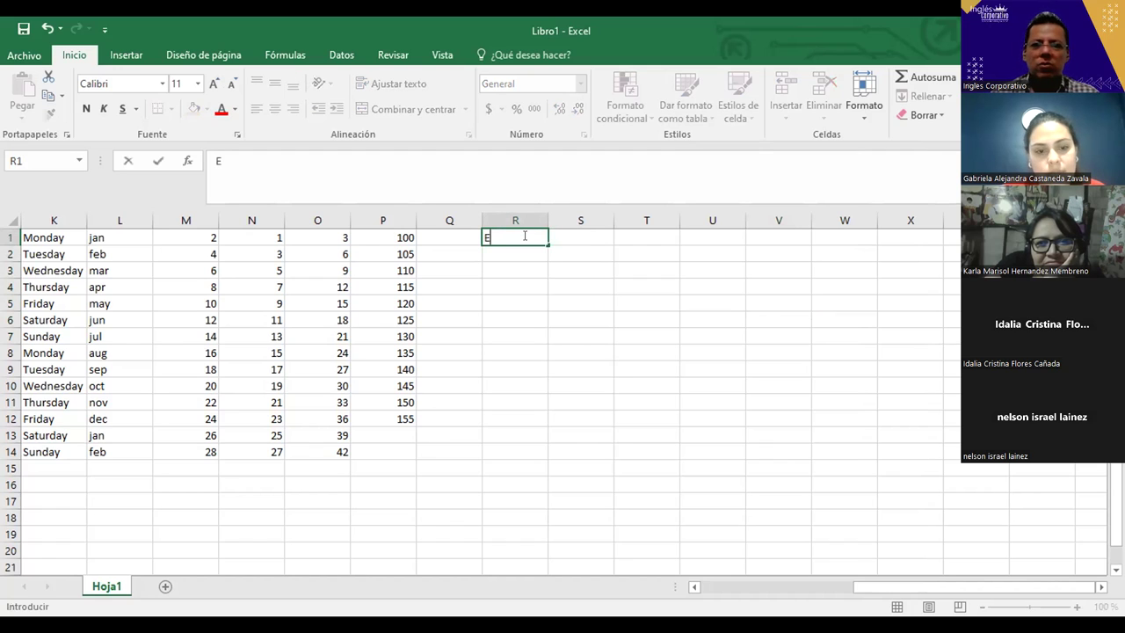
pyautogui.write('l Salvador')
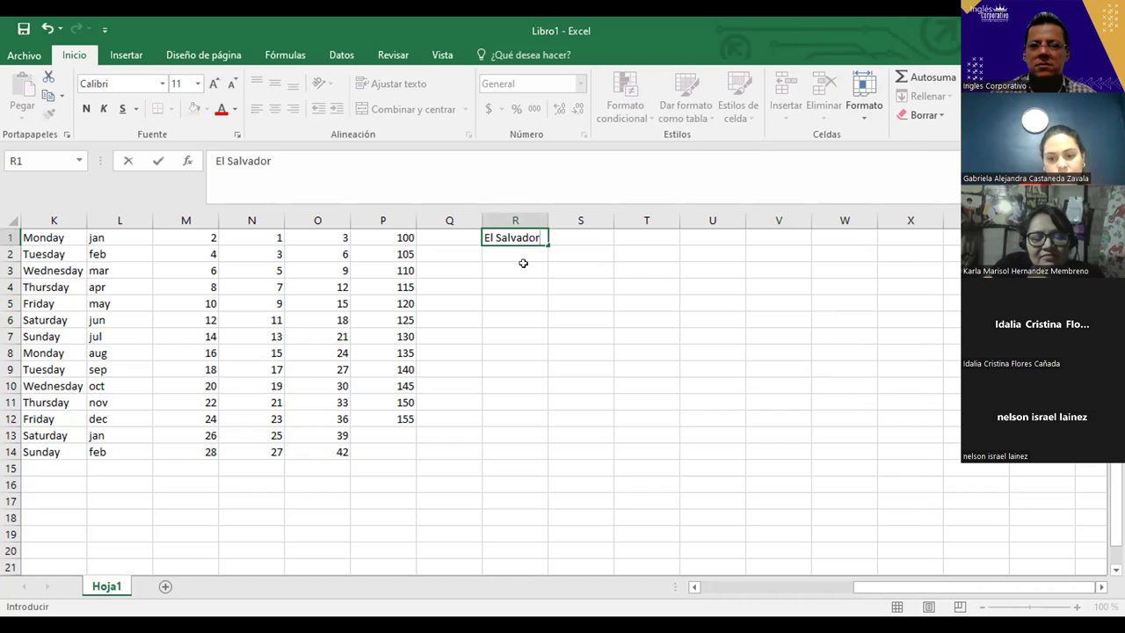
pyautogui.click(523, 262)
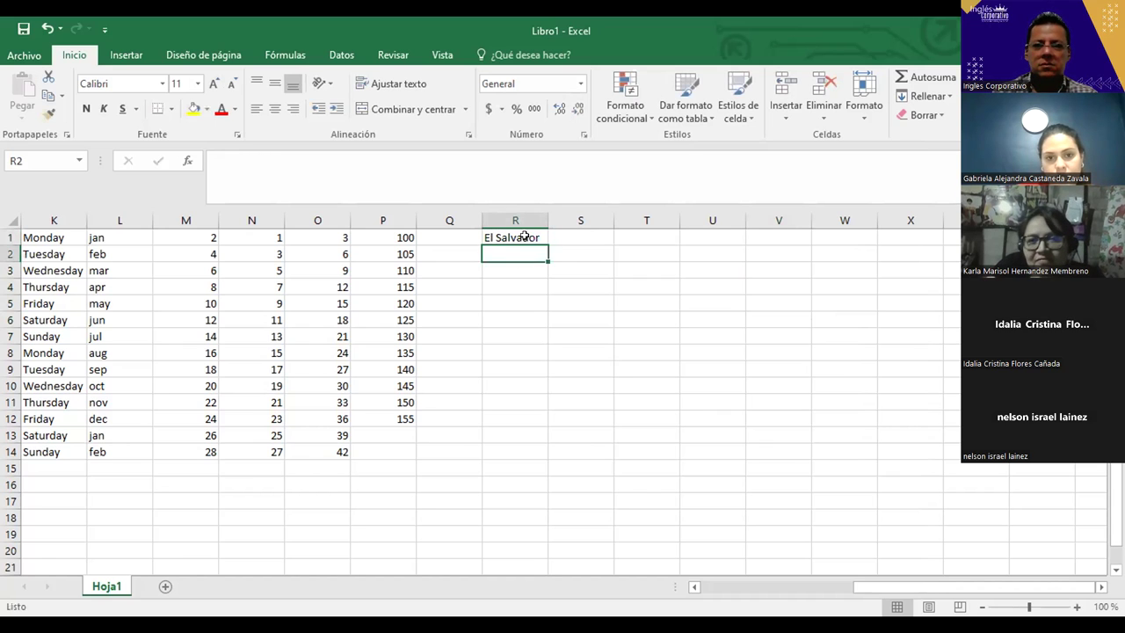
pyautogui.click(532, 238)
pyautogui.click(548, 244)
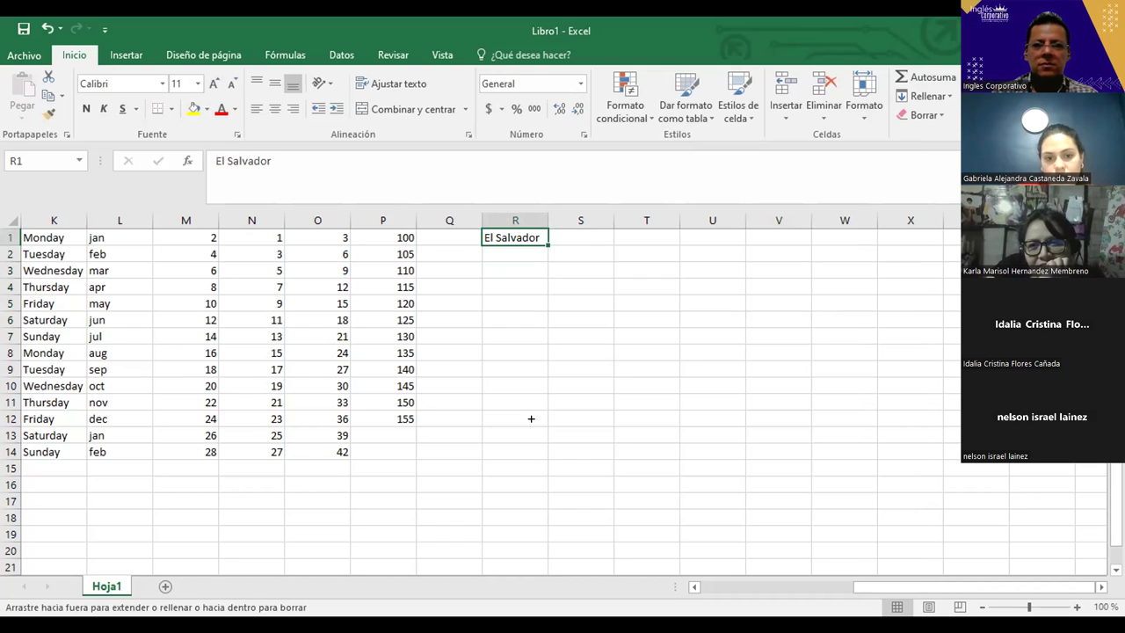
pyautogui.moveTo(530, 417); pyautogui.dragTo(530, 418)
pyautogui.click(628, 238)
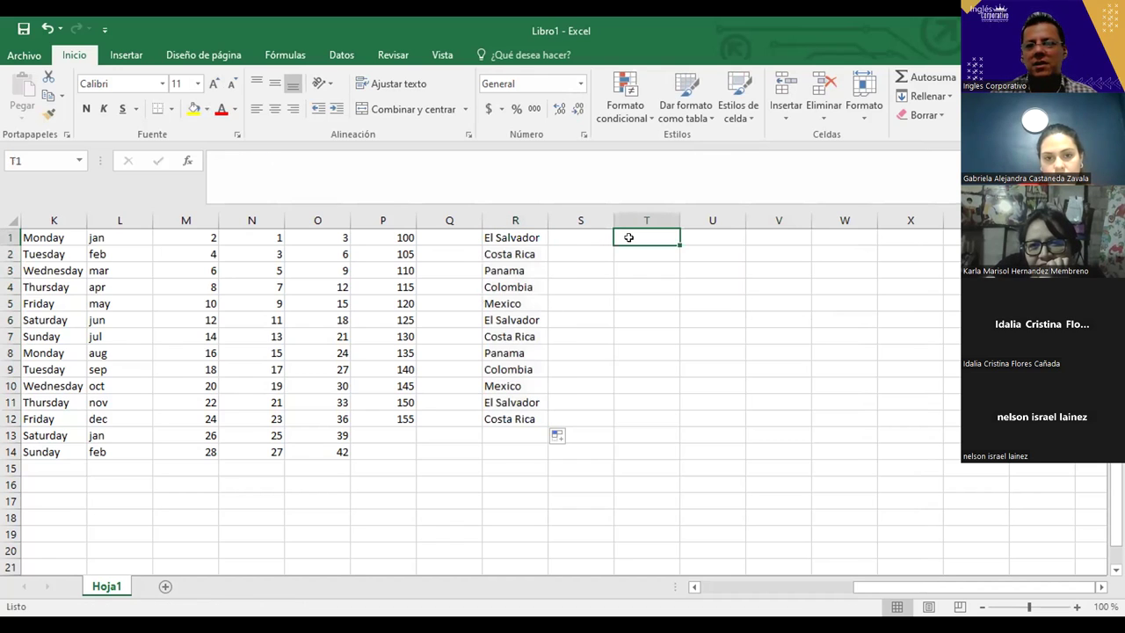
pyautogui.write('Pu')
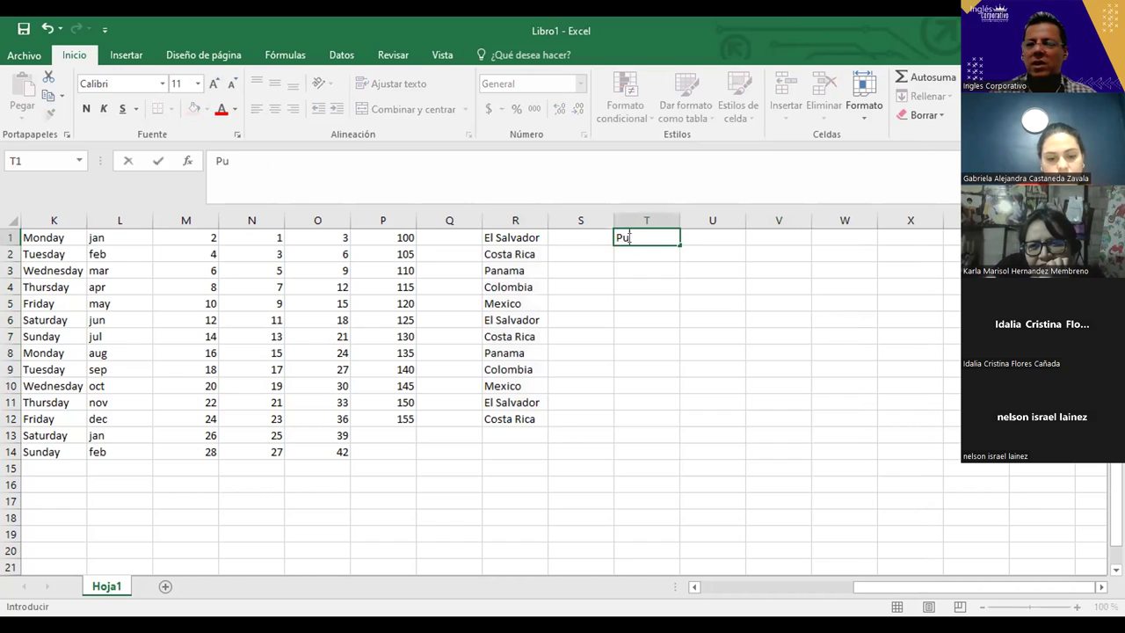
pyautogui.write('rpu')
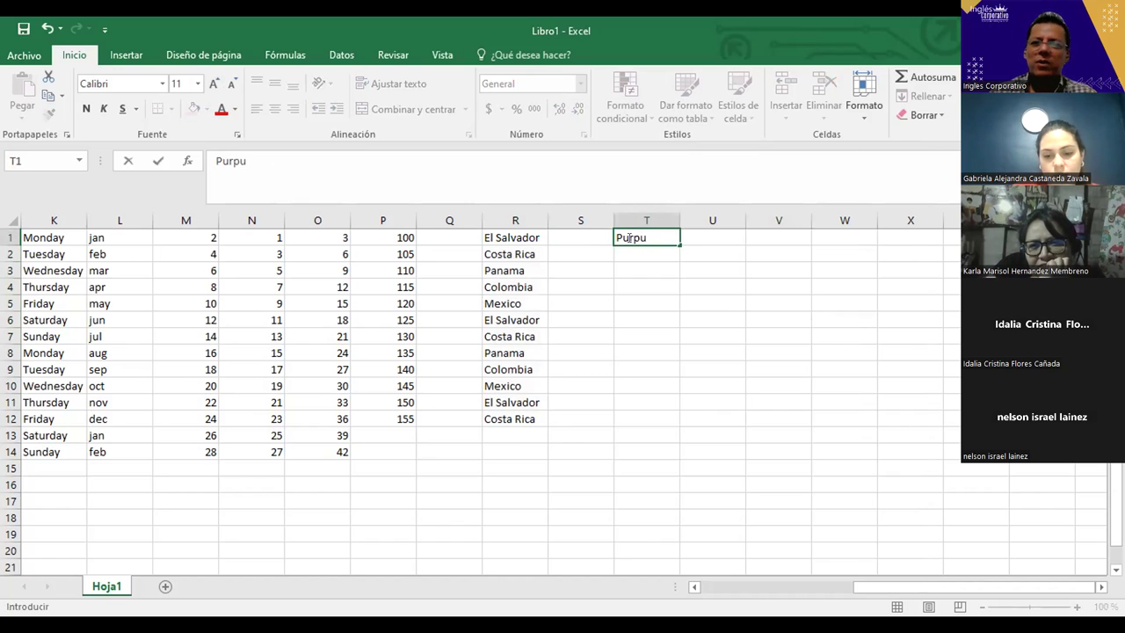
pyautogui.write('ra')
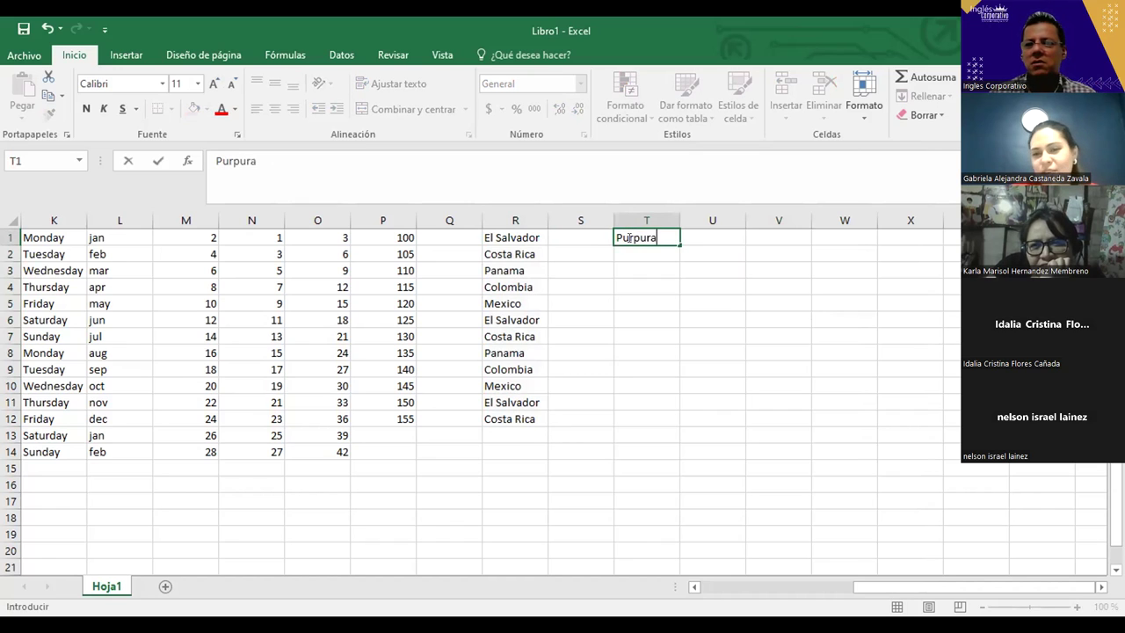
# Commit Purpura in T1 and autofill the colour series down to T12.
pyautogui.press('Return')
pyautogui.click(650, 243)
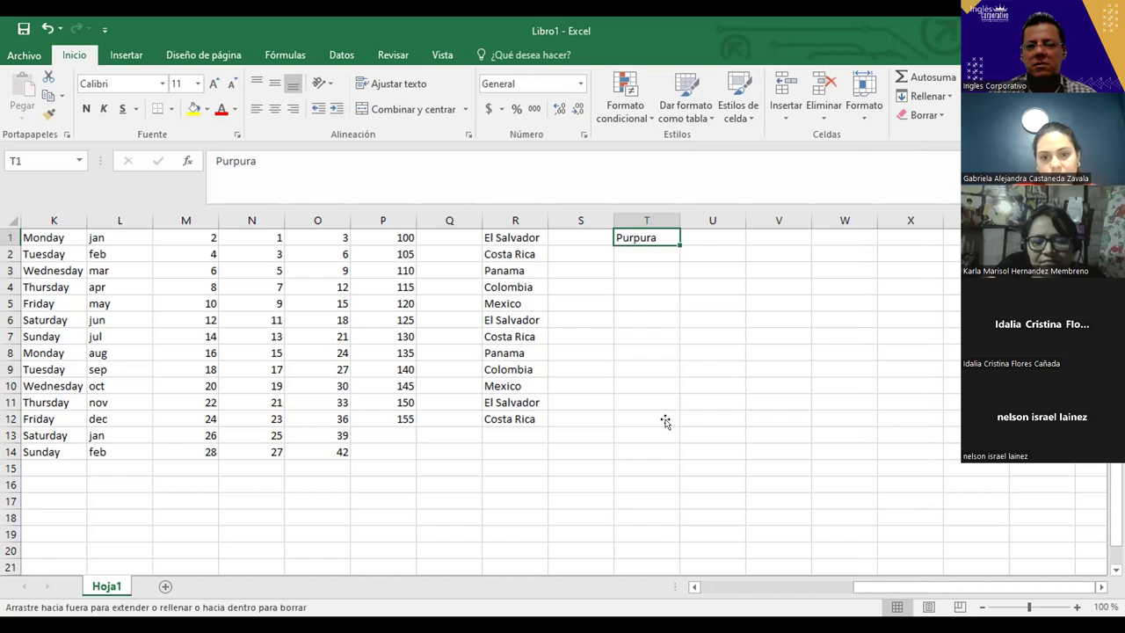
pyautogui.moveTo(664, 370); pyautogui.dragTo(665, 422)
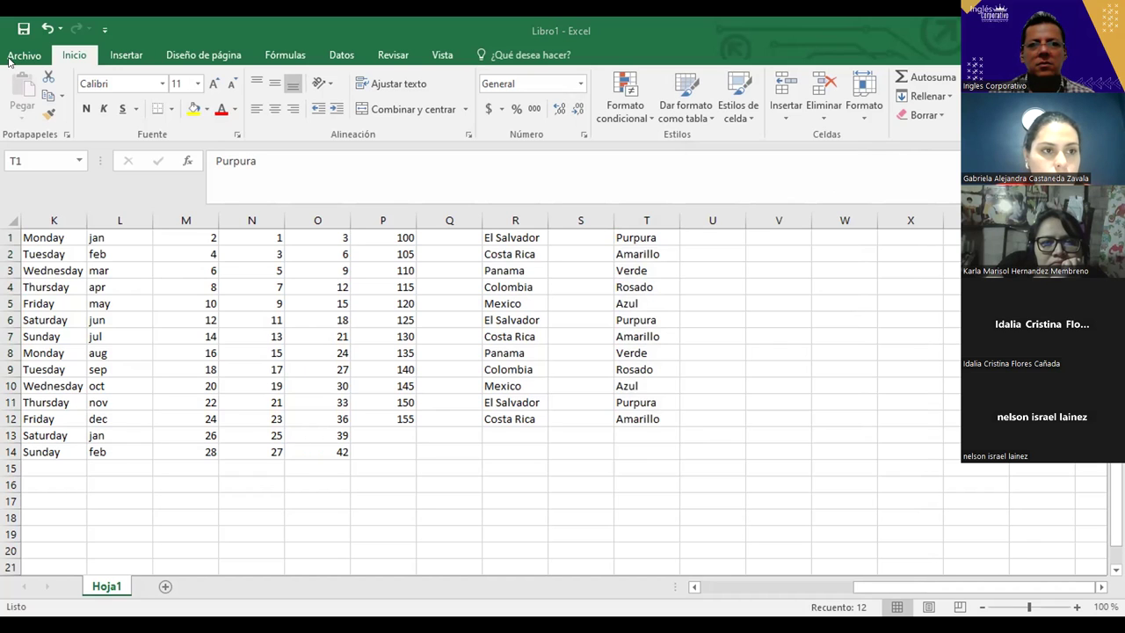
# Select T1:T12 and open Modificar listas personalizadas under Archivo > Opciones > Avanzadas.
pyautogui.hotkey('ctrl', 'shift', 'Down')
pyautogui.click(23, 55)
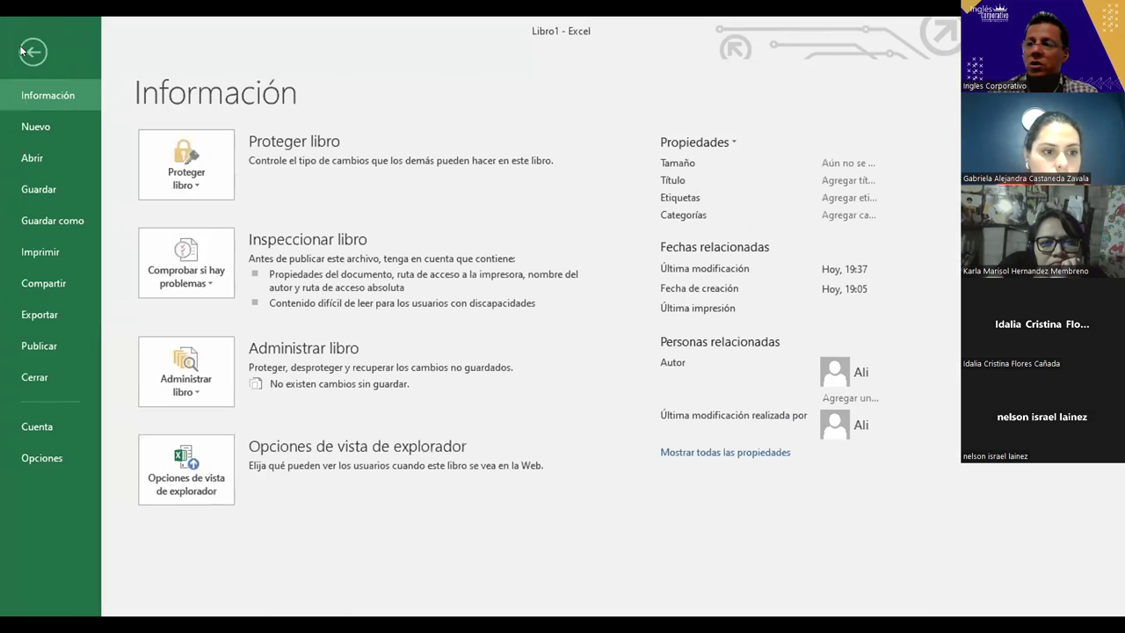
pyautogui.press('Escape')
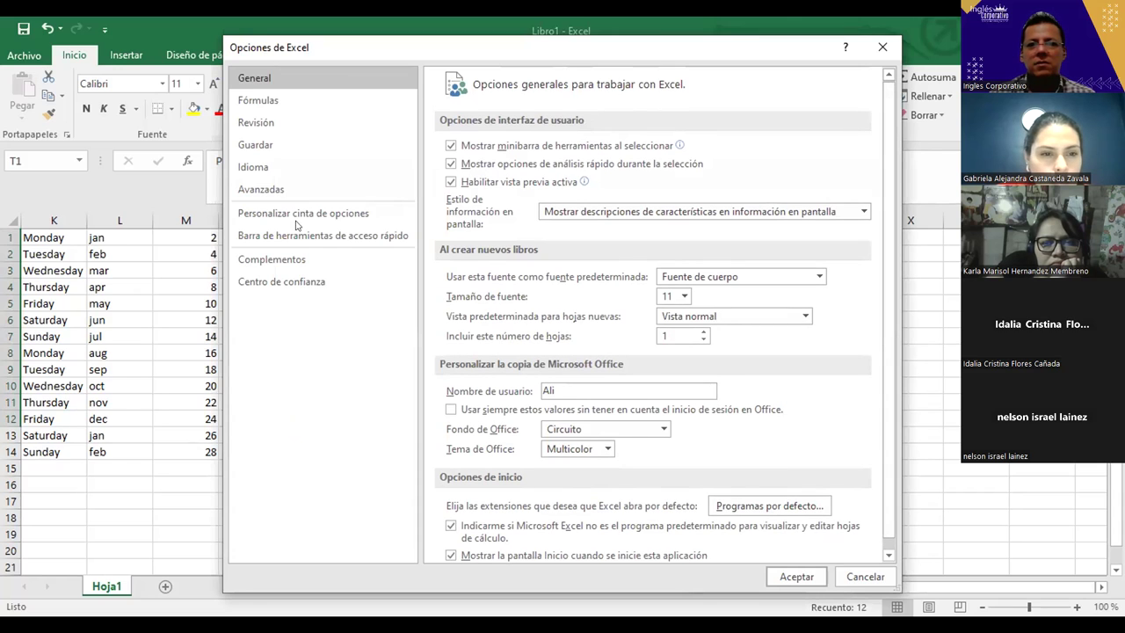
pyautogui.click(290, 182)
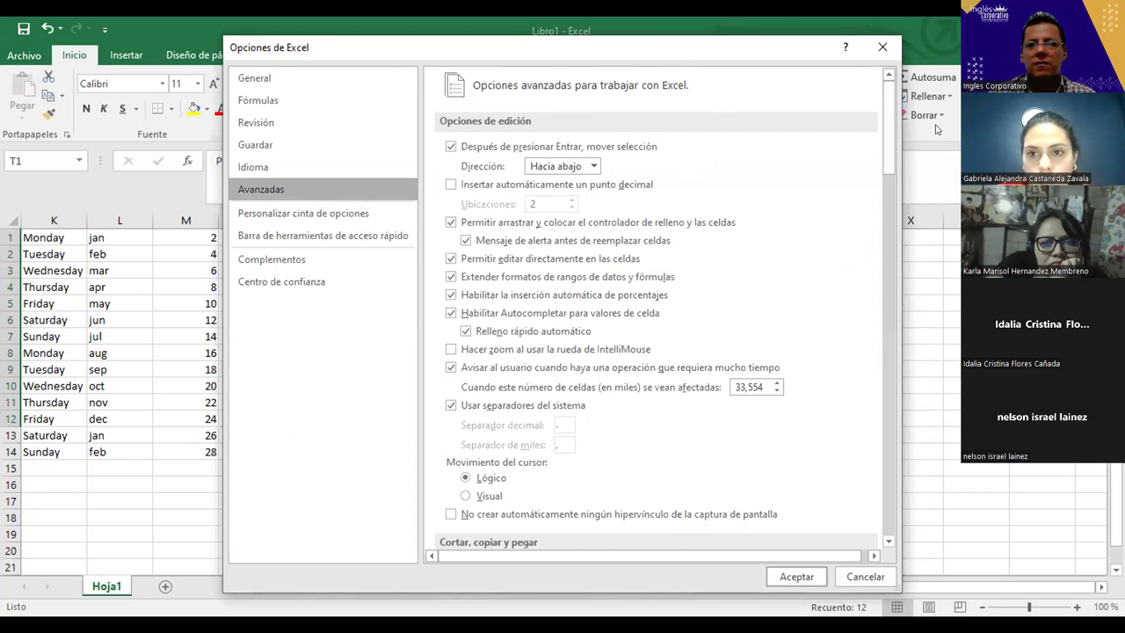
pyautogui.moveTo(889, 130); pyautogui.dragTo(864, 302)
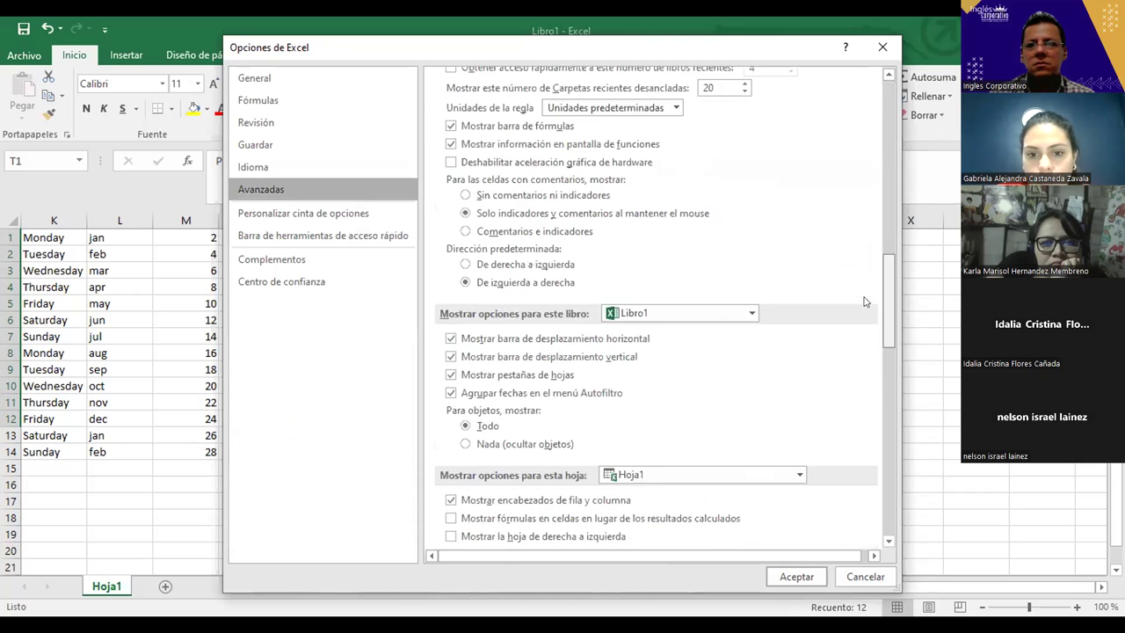
pyautogui.scroll(-5, 859, 347)
pyautogui.scroll(-5, 849, 465)
pyautogui.scroll(-5, 848, 479)
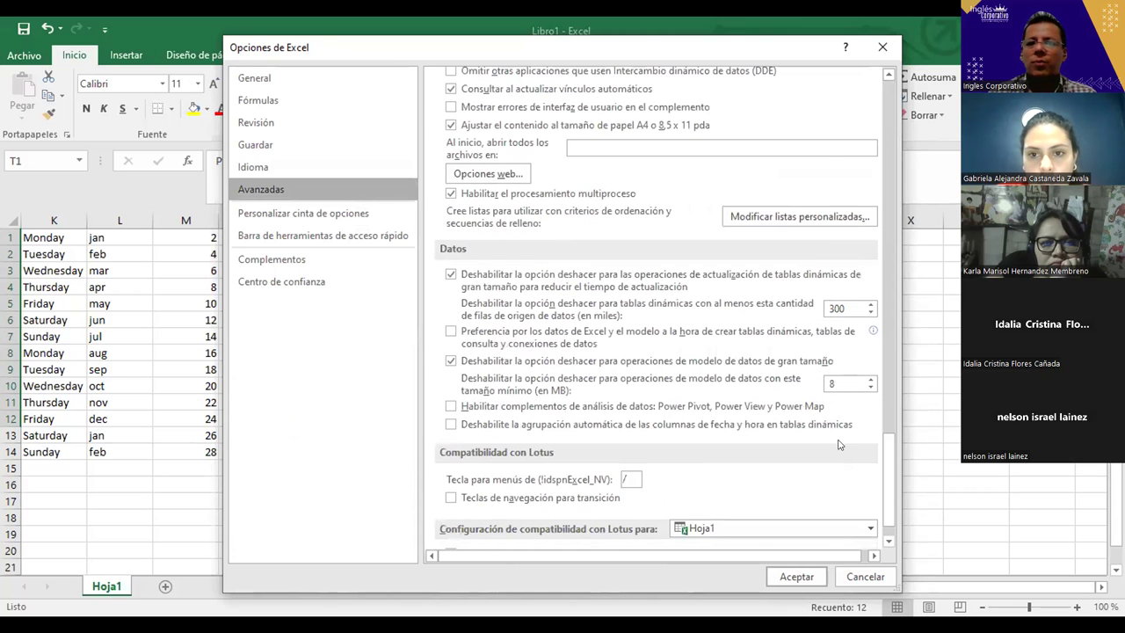
pyautogui.click(818, 211)
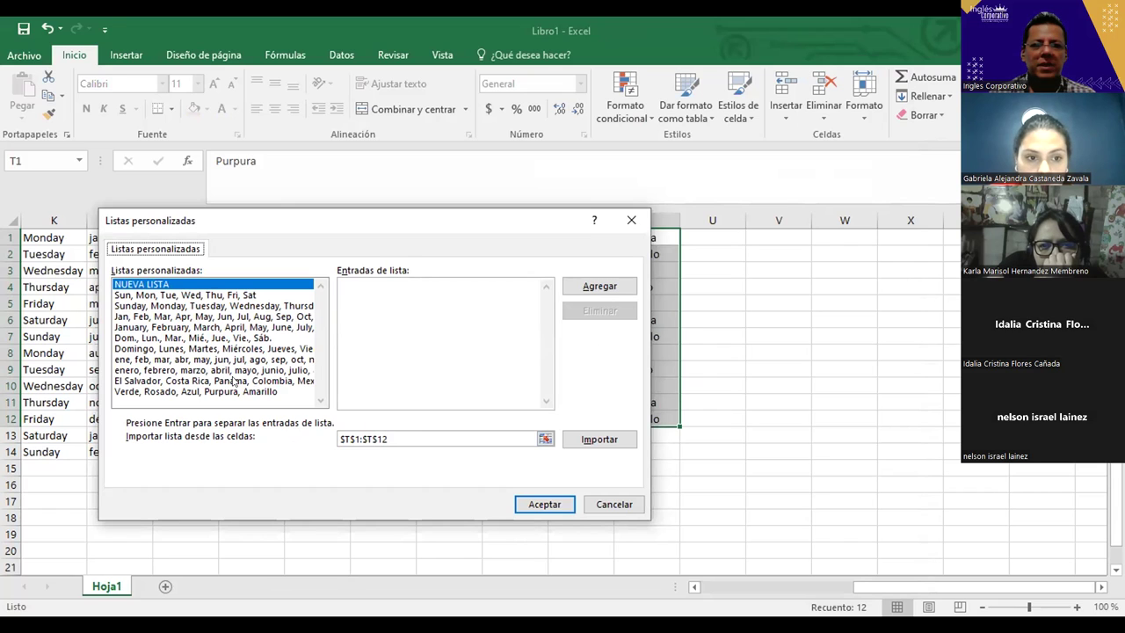
# Add Naranja and Blanco after Amarillo in the colour custom list and confirm.
pyautogui.click(235, 380)
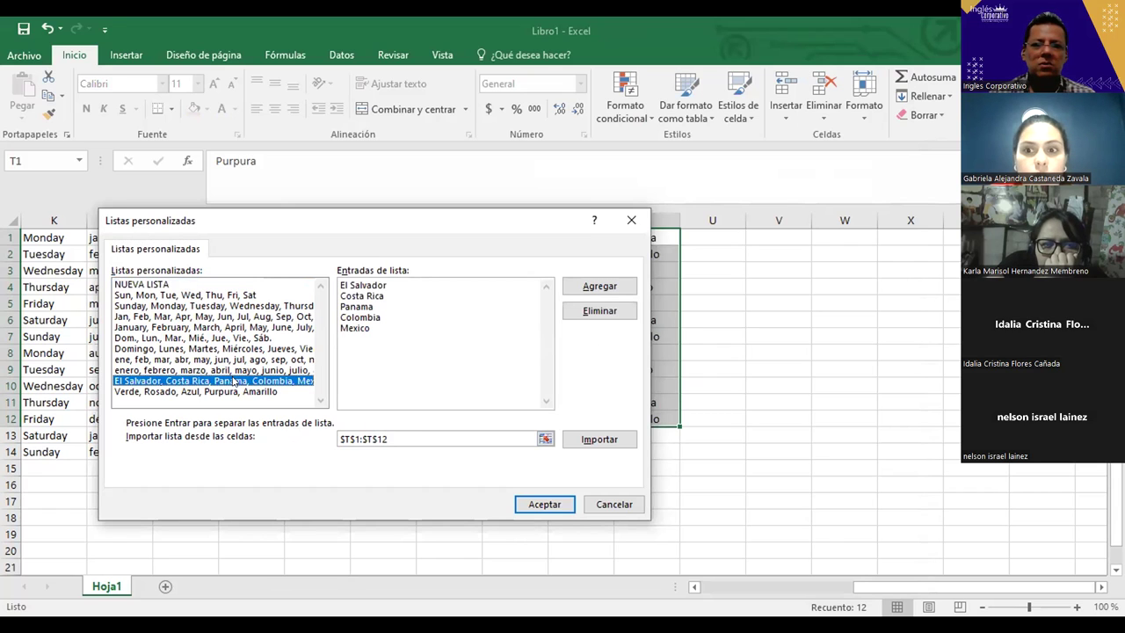
pyautogui.click(234, 349)
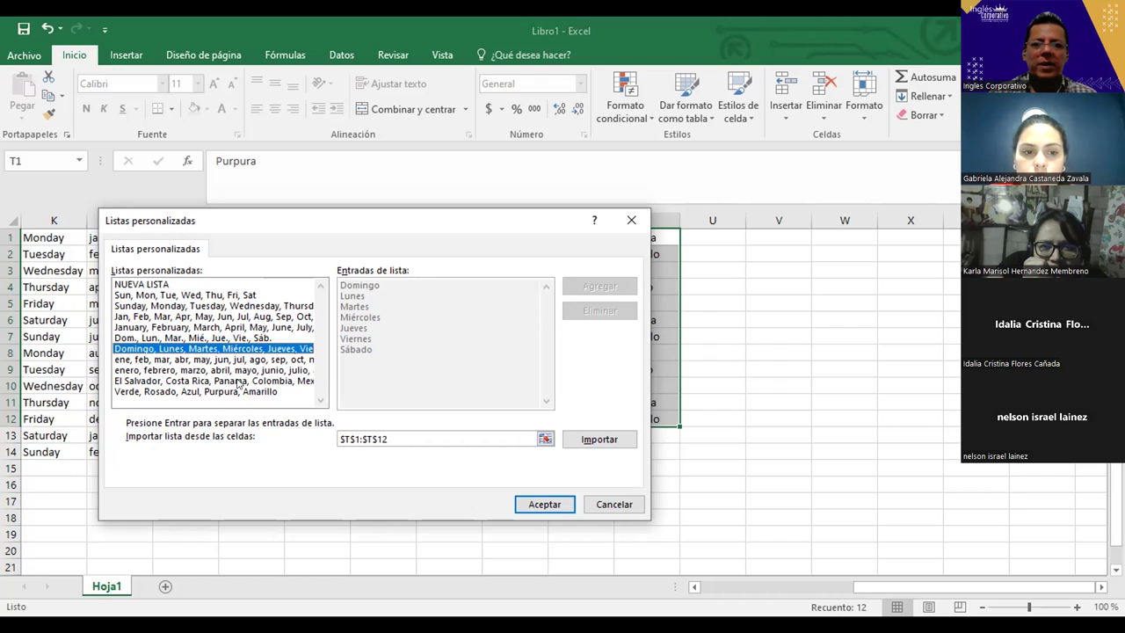
pyautogui.click(238, 392)
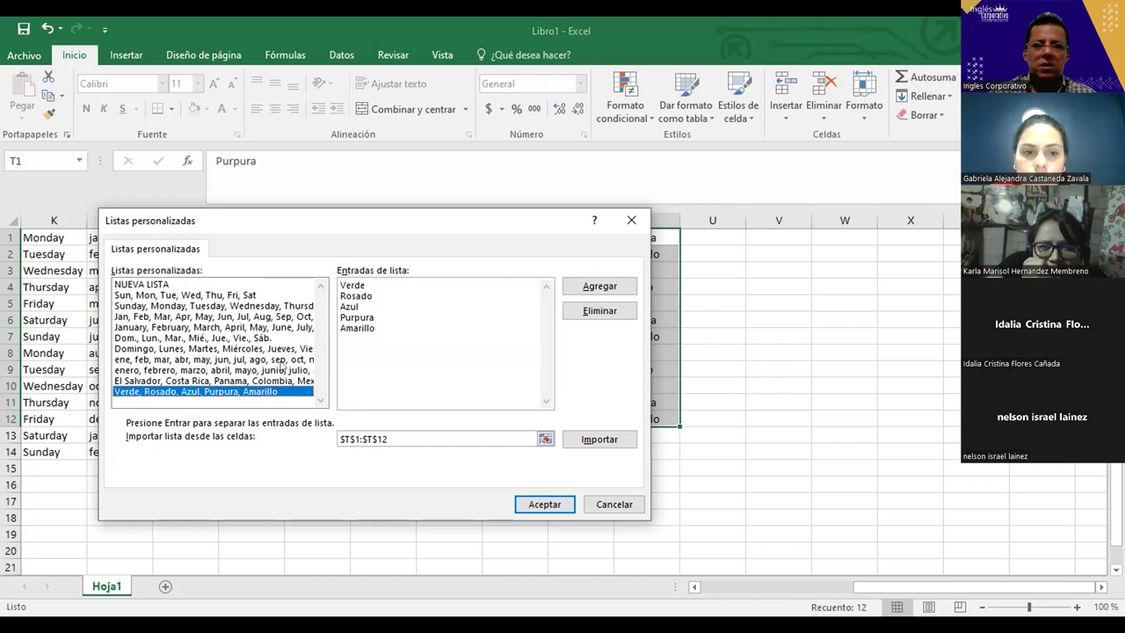
pyautogui.click(382, 327)
pyautogui.press('Return')
pyautogui.write('Naranja')
pyautogui.press('Return')
pyautogui.write('Blano')
pyautogui.press('BackSpace')
pyautogui.write('co')
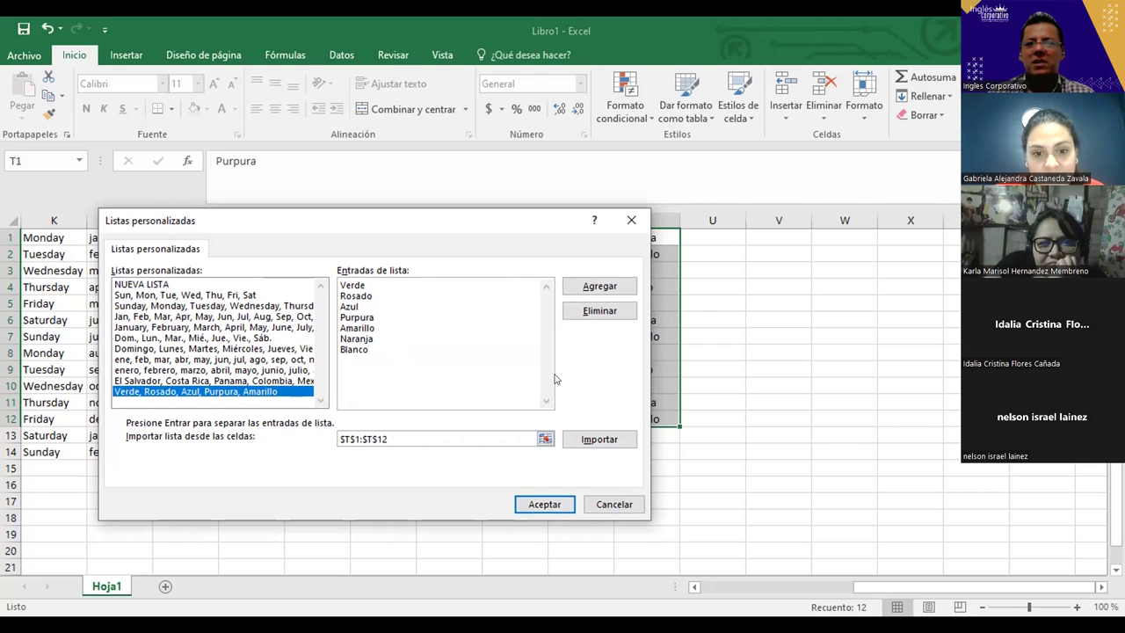
pyautogui.click(587, 290)
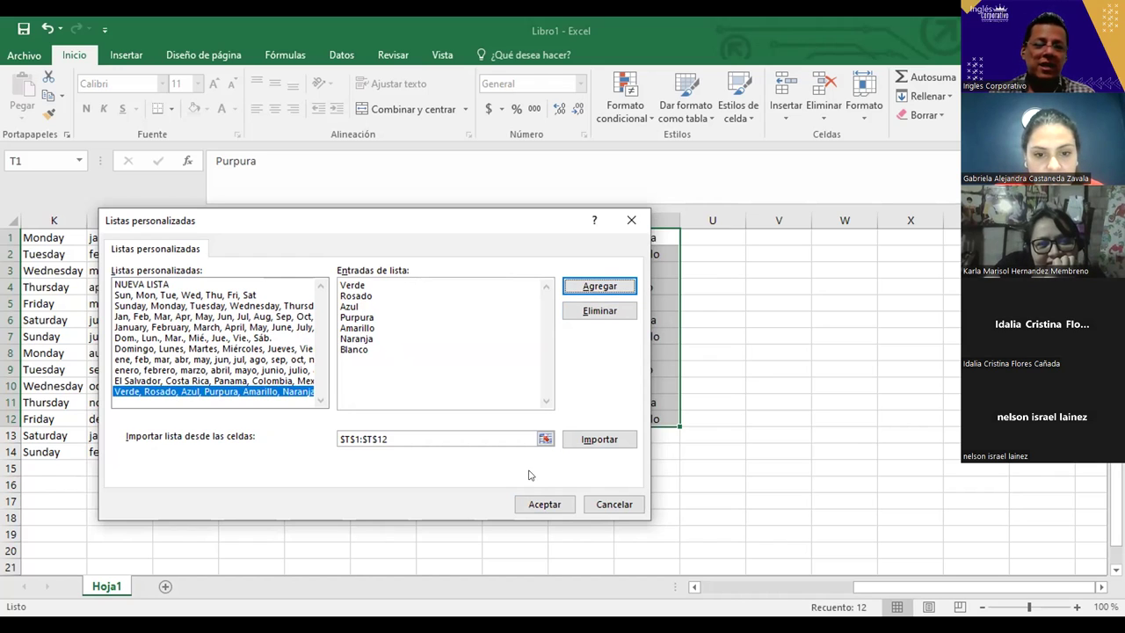
pyautogui.click(525, 501)
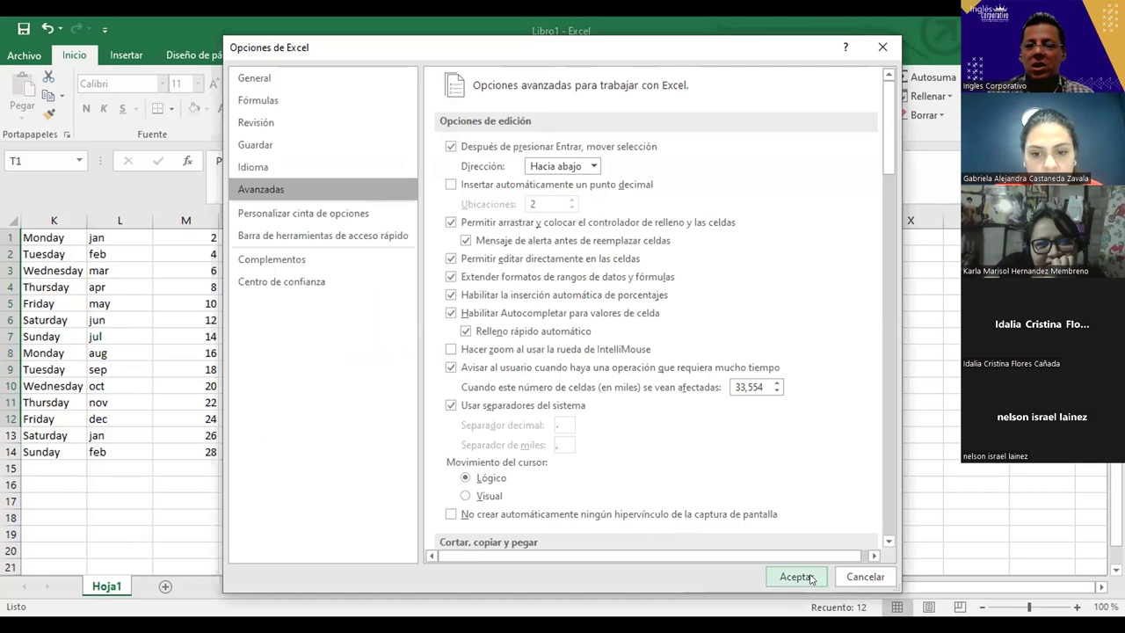
# Extend column T's colours to row 20 and autofill purpura from U1 down to U9.
pyautogui.click(810, 579)
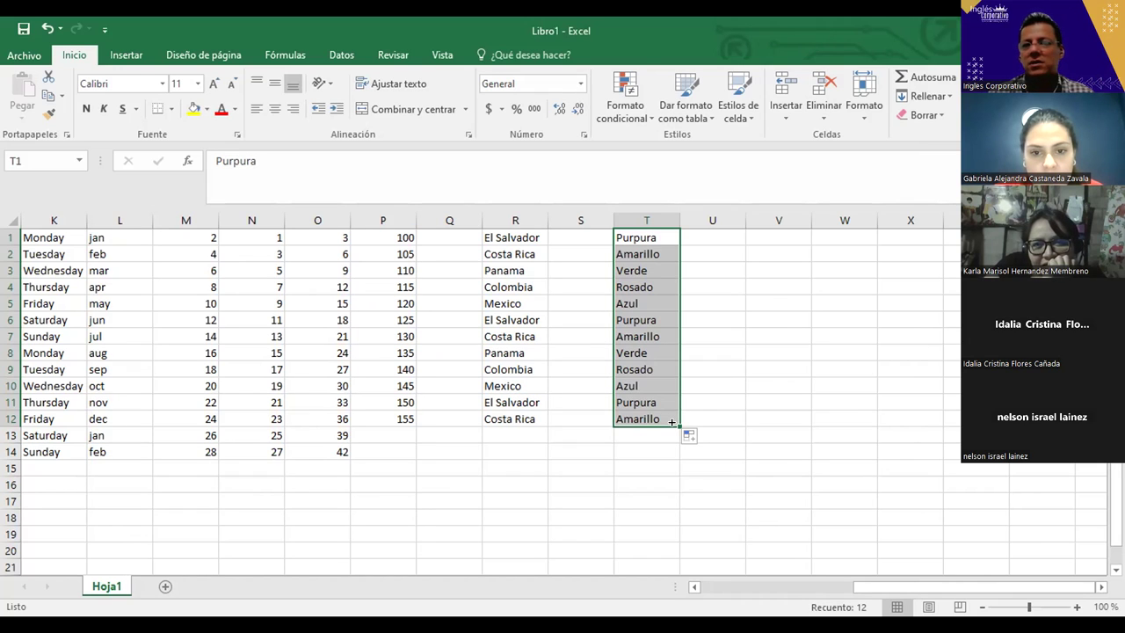
pyautogui.moveTo(671, 422); pyautogui.dragTo(668, 552)
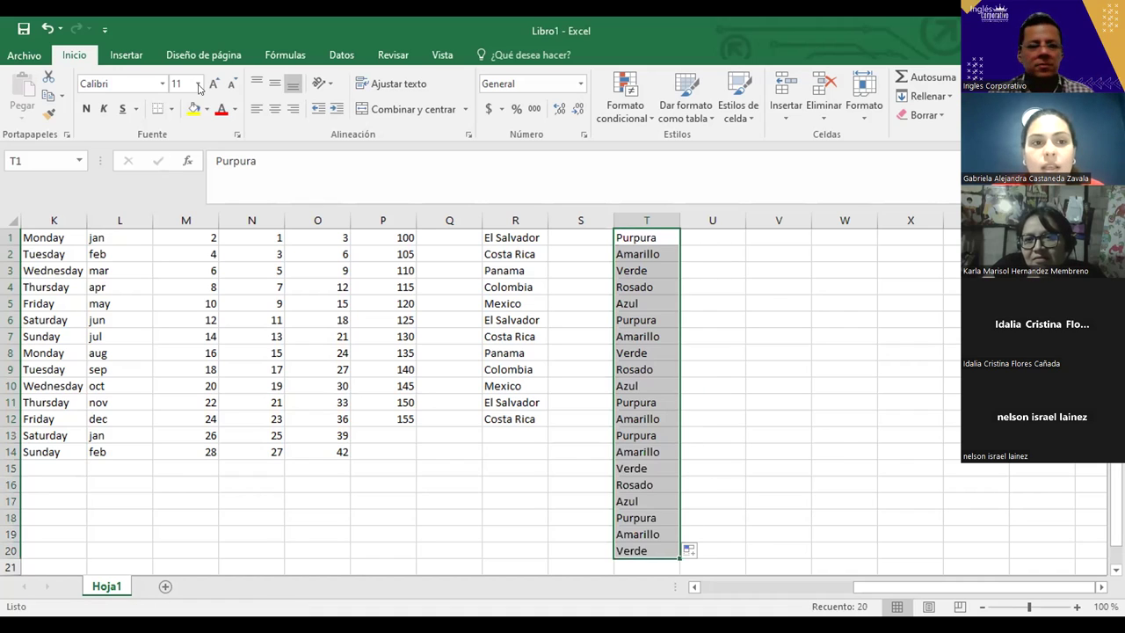
pyautogui.click(722, 230)
pyautogui.write('purpura')
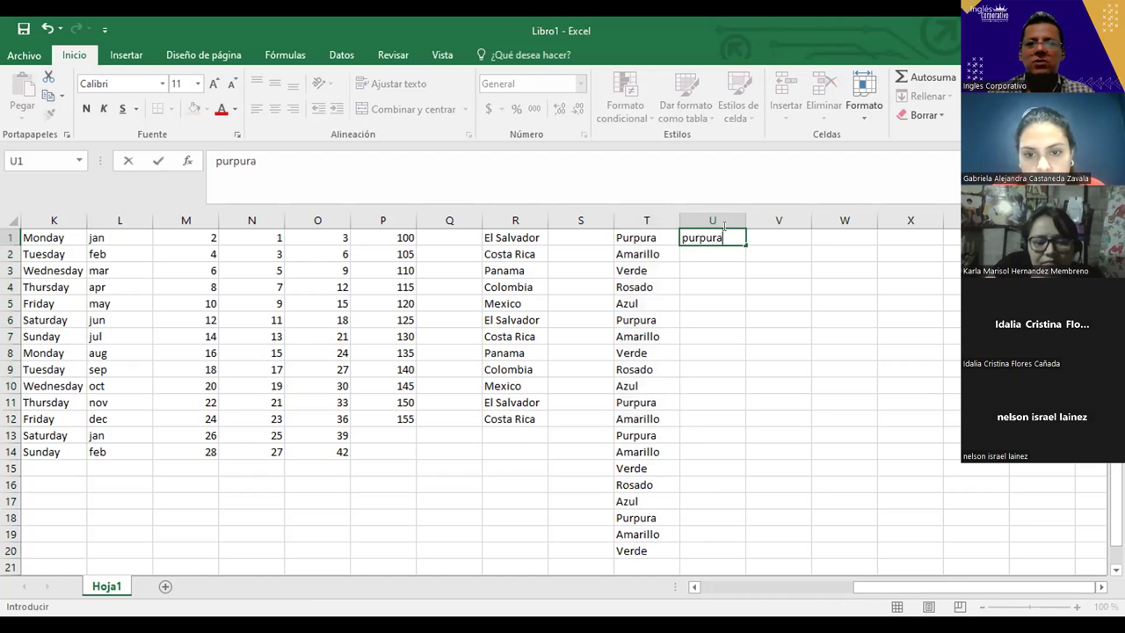
pyautogui.press('Return')
pyautogui.click(721, 236)
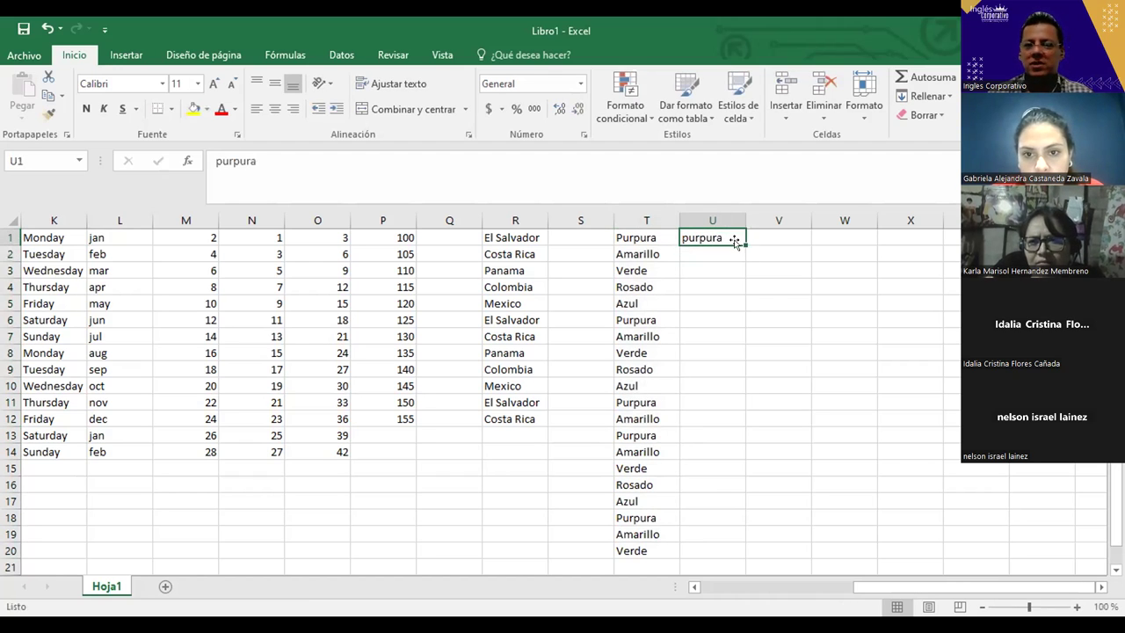
pyautogui.moveTo(744, 244); pyautogui.dragTo(723, 371)
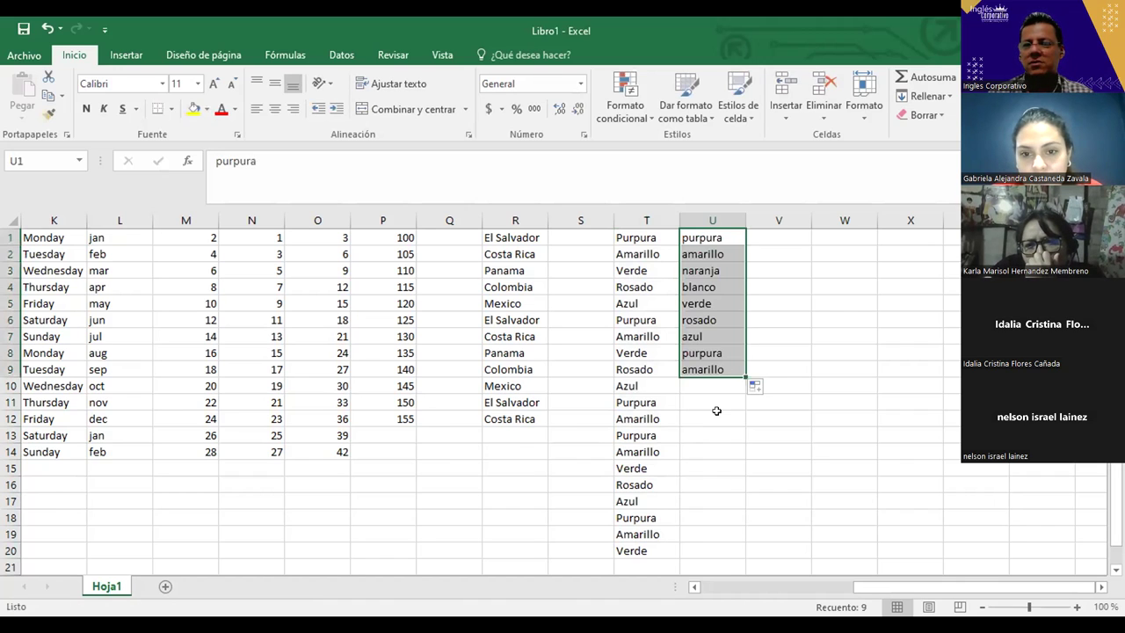
pyautogui.click(717, 411)
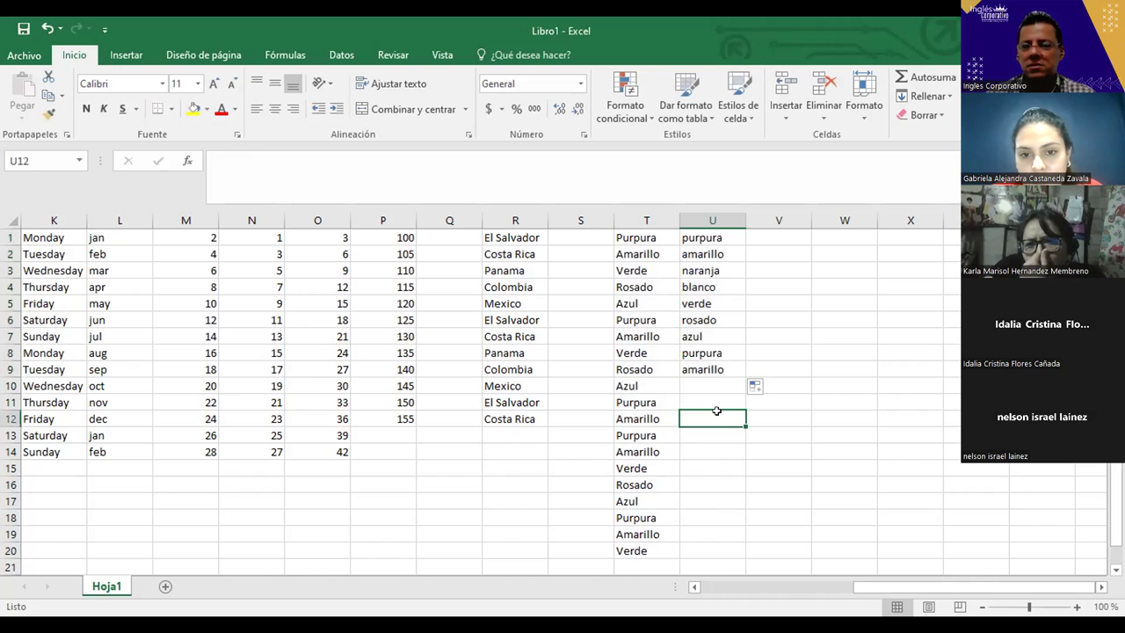
# Extend column T to row 27, then clear T12:T27 so the series ends at row 11.
pyautogui.click(629, 550)
pyautogui.moveTo(676, 556); pyautogui.dragTo(678, 589)
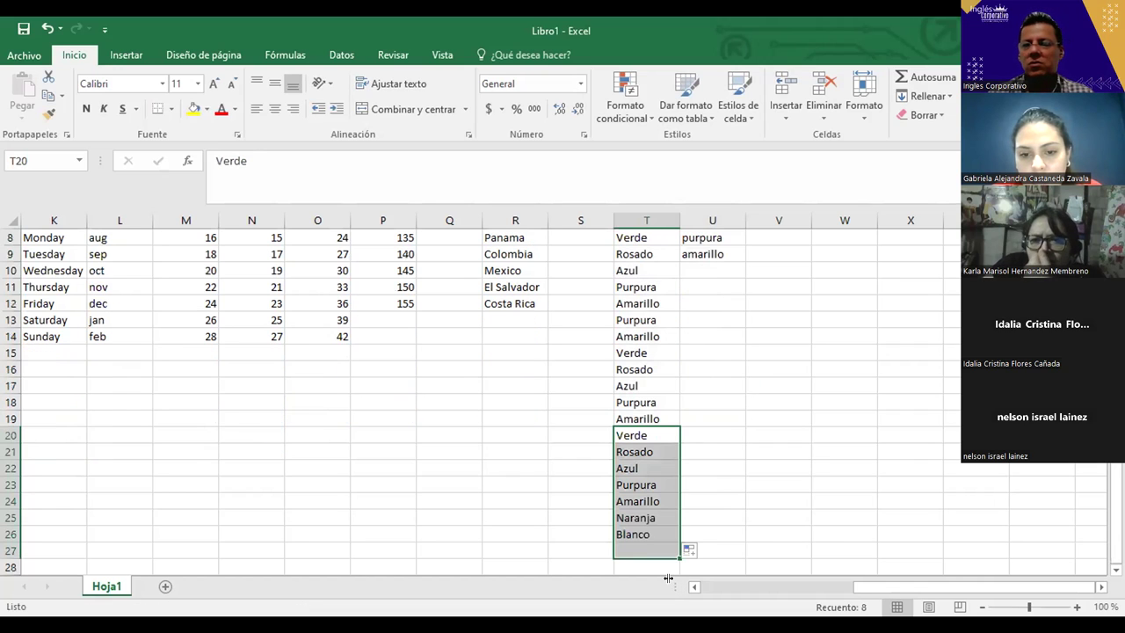
pyautogui.click(711, 504)
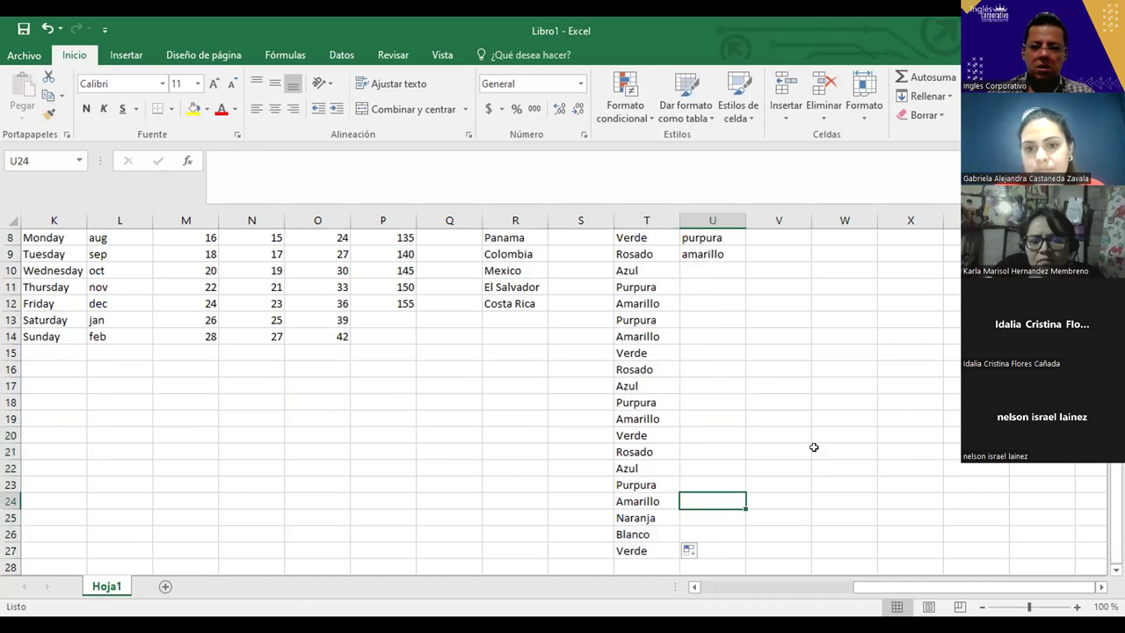
pyautogui.moveTo(628, 550); pyautogui.dragTo(636, 299)
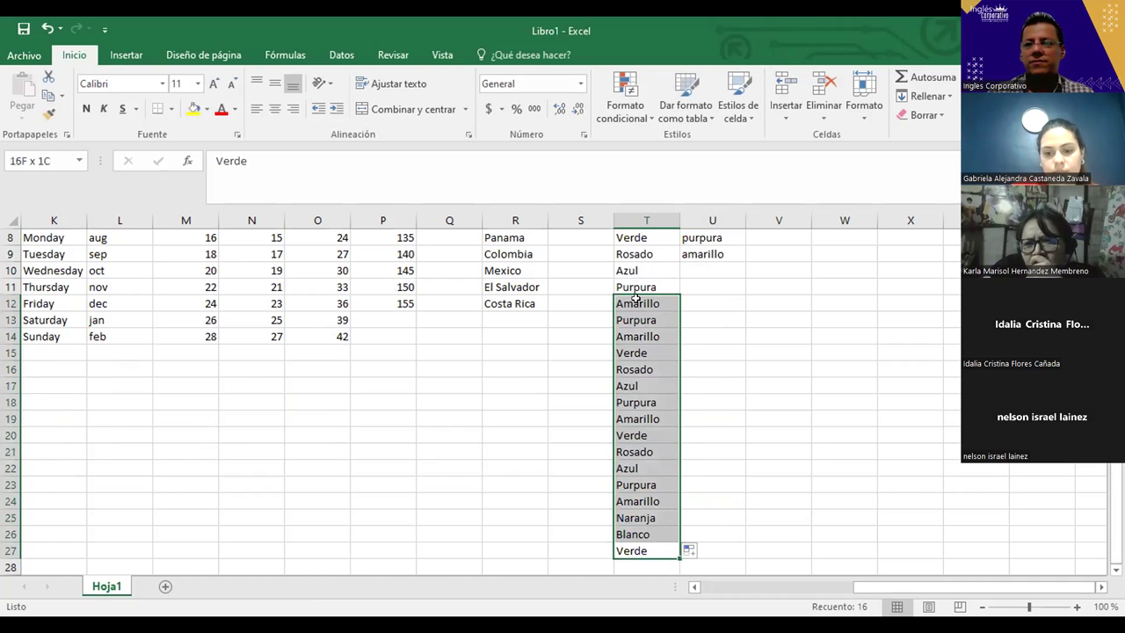
pyautogui.press('Delete')
pyautogui.click(748, 293)
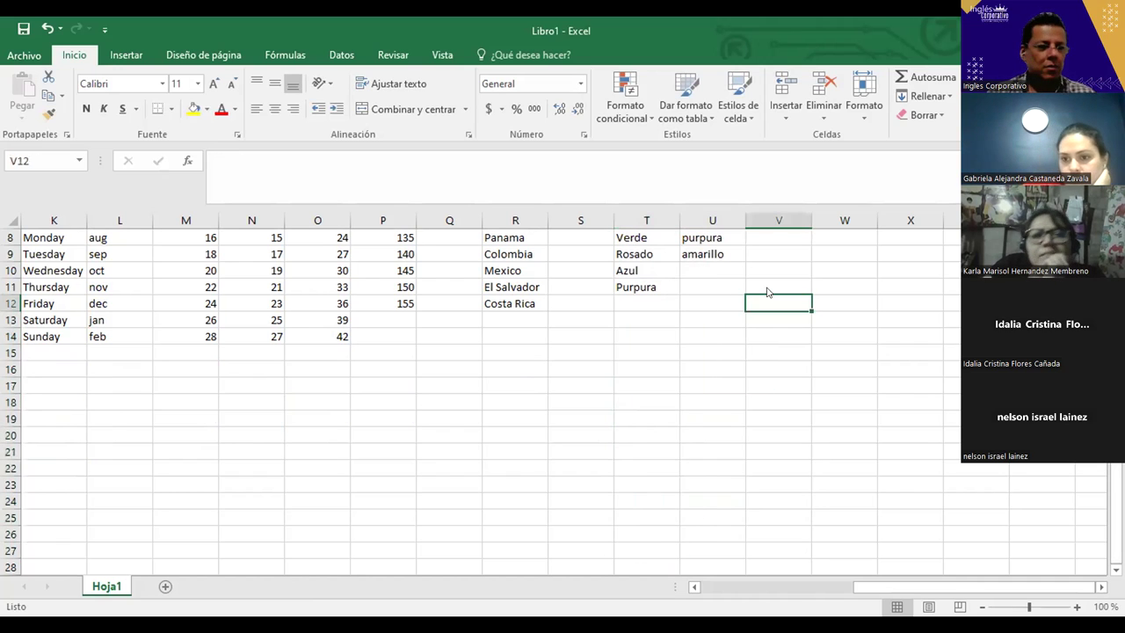
pyautogui.scroll(3, 767, 291)
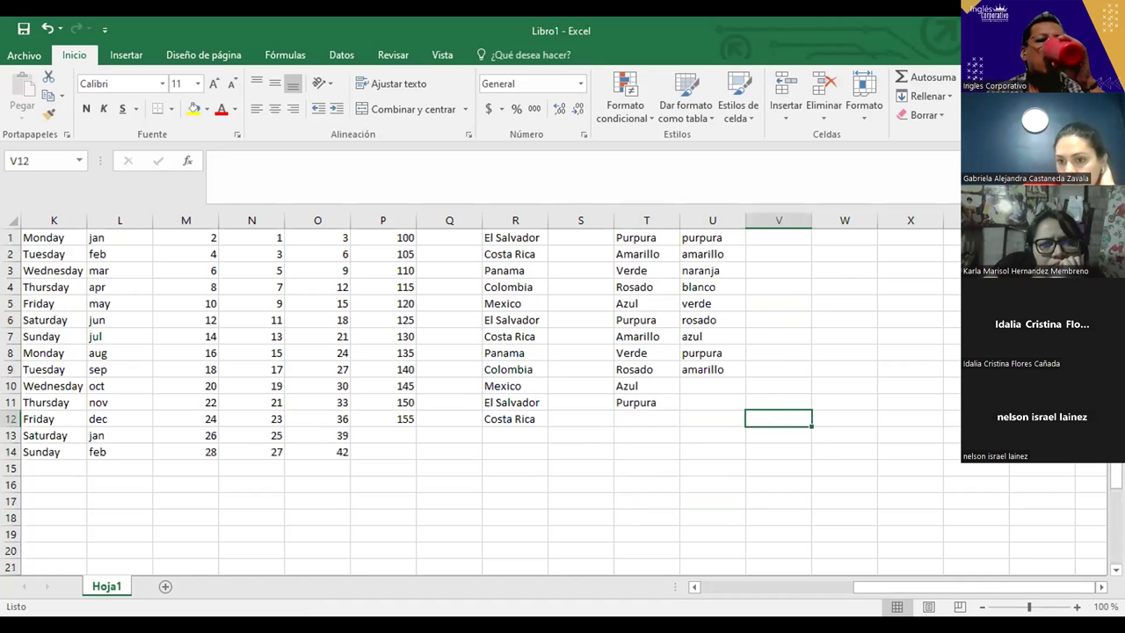
pyautogui.click(742, 450)
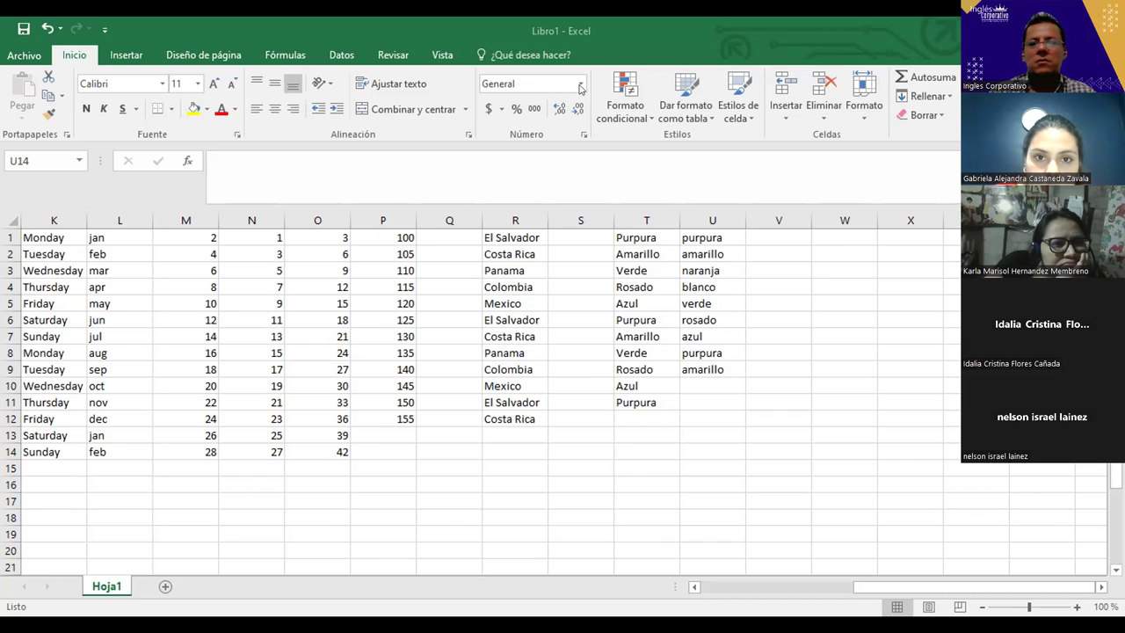
pyautogui.click(580, 88)
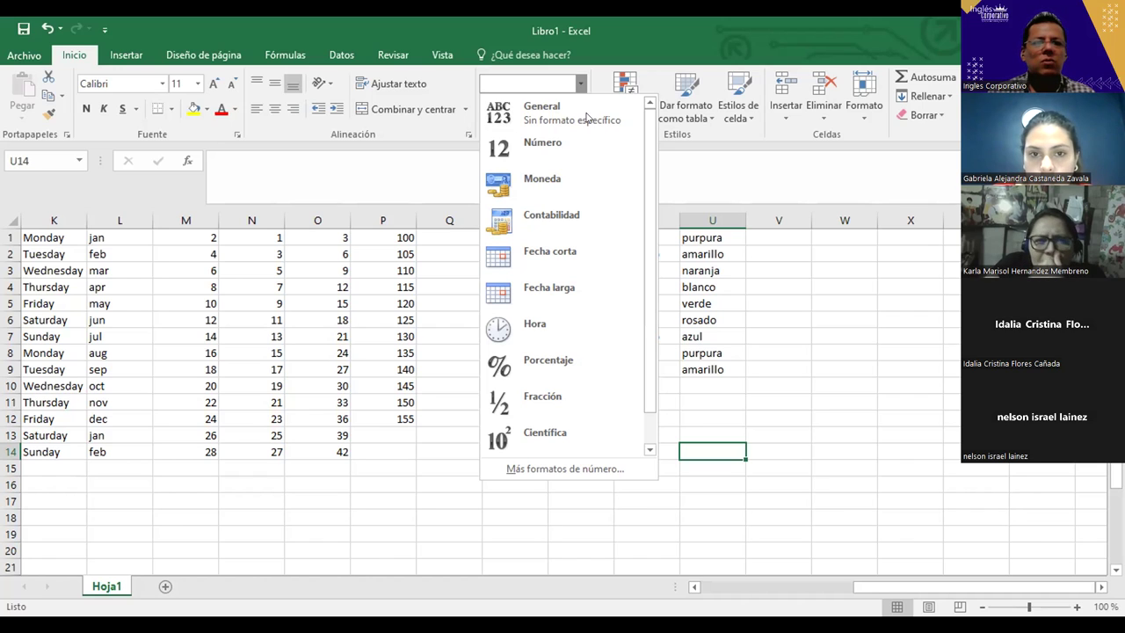
pyautogui.click(851, 587)
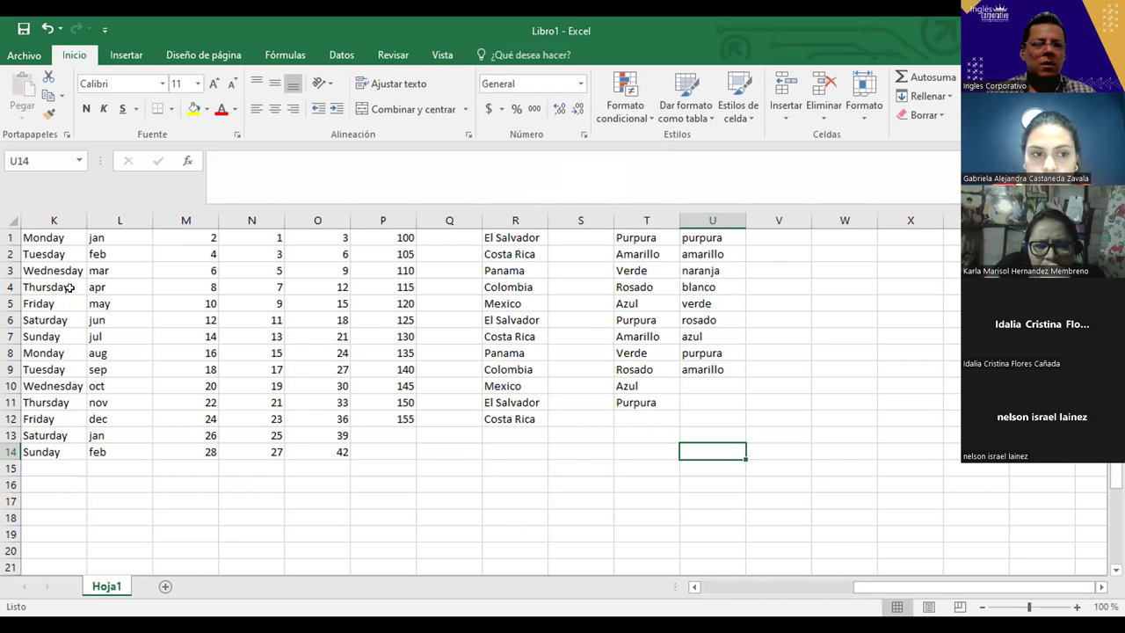
# Bold the weekday names in K1:K14.
pyautogui.click(51, 216)
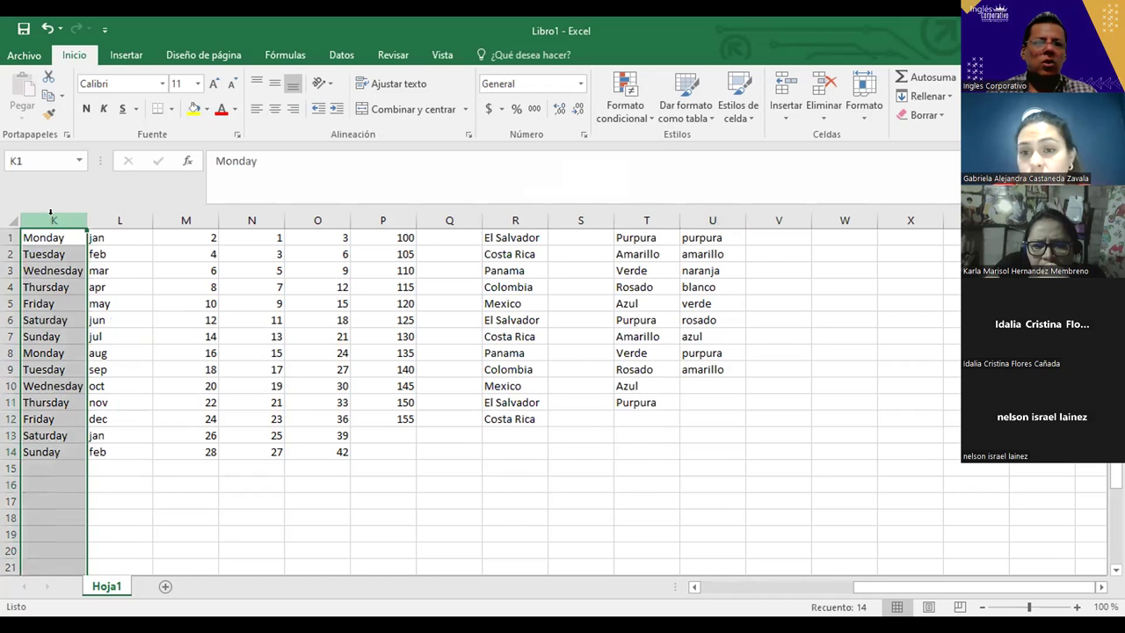
pyautogui.moveTo(50, 236); pyautogui.dragTo(38, 450)
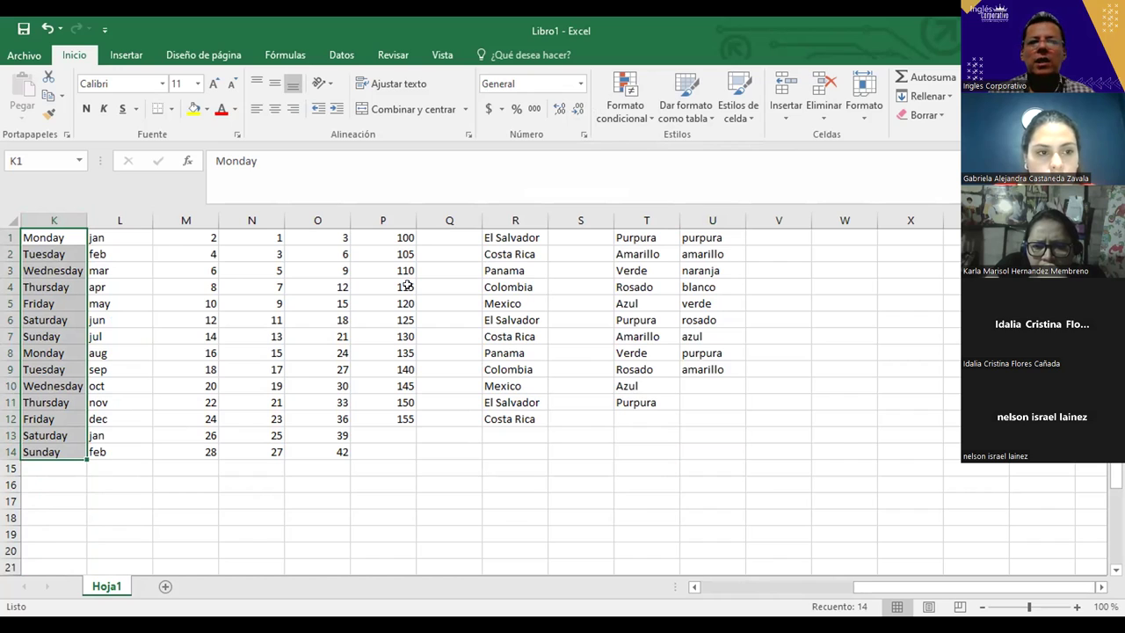
pyautogui.hotkey('ctrl', 'n')
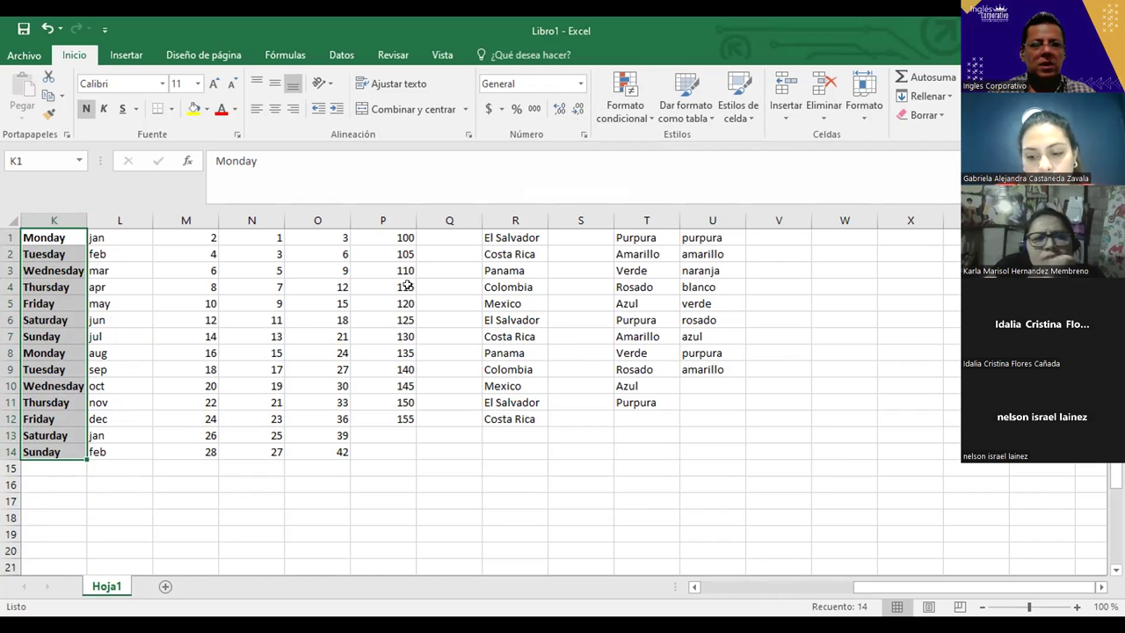
# Select the month names in column L from L1 down to the last entry.
pyautogui.press('Right')
pyautogui.hotkey('shift', 'Down')
pyautogui.hotkey('shift', 'Down')
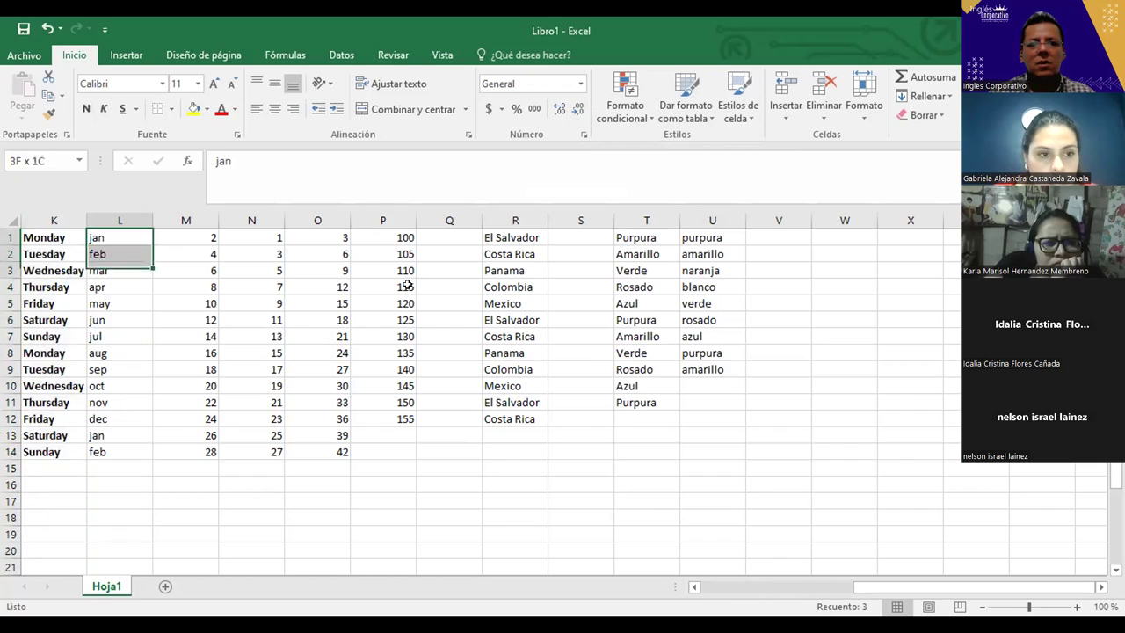
pyautogui.hotkey('shift', 'Down')
pyautogui.hotkey('shift', 'Down')
pyautogui.hotkey('shift', 'Down')
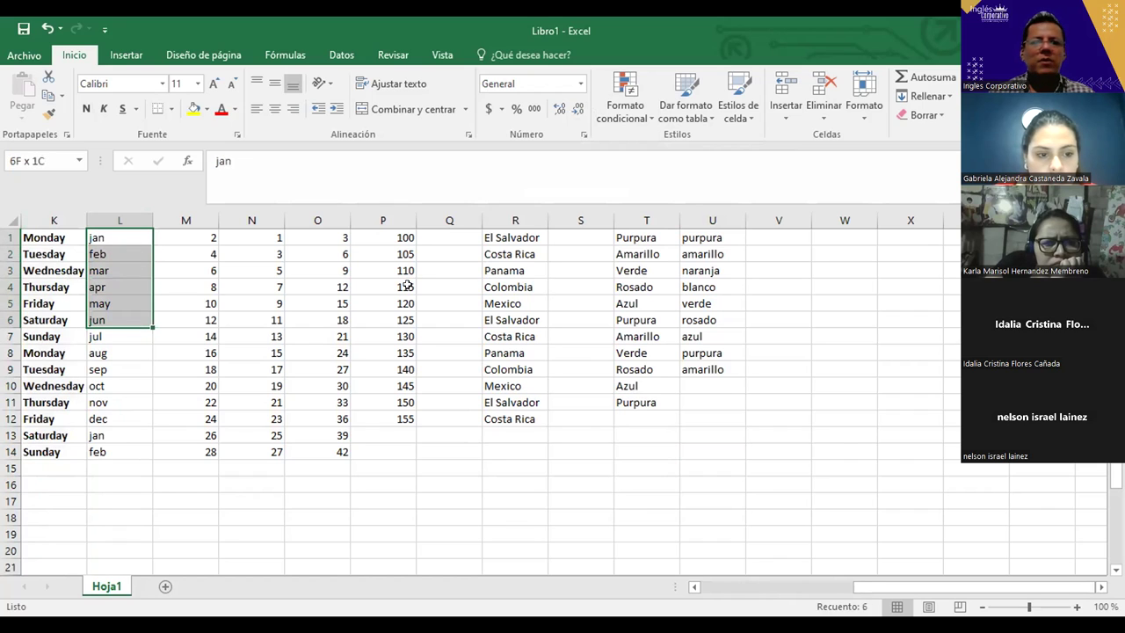
pyautogui.hotkey('ctrl', 'shift', 'Down')
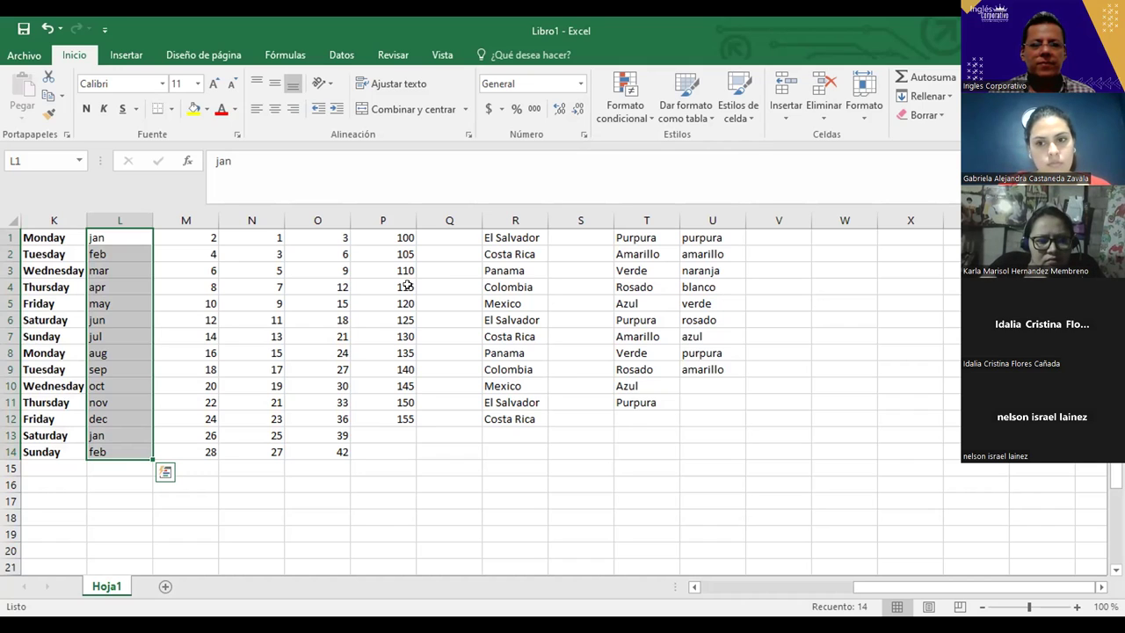
pyautogui.click(115, 234)
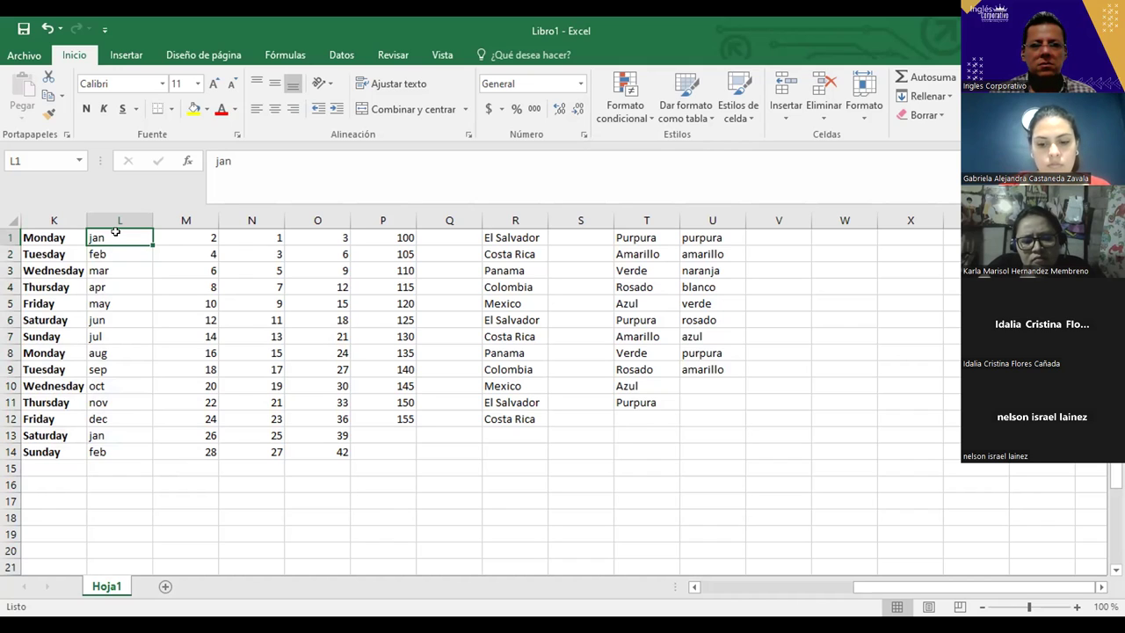
pyautogui.hotkey('shift', 'Down')
pyautogui.hotkey('shift', 'Down')
pyautogui.hotkey('shift', 'Down')
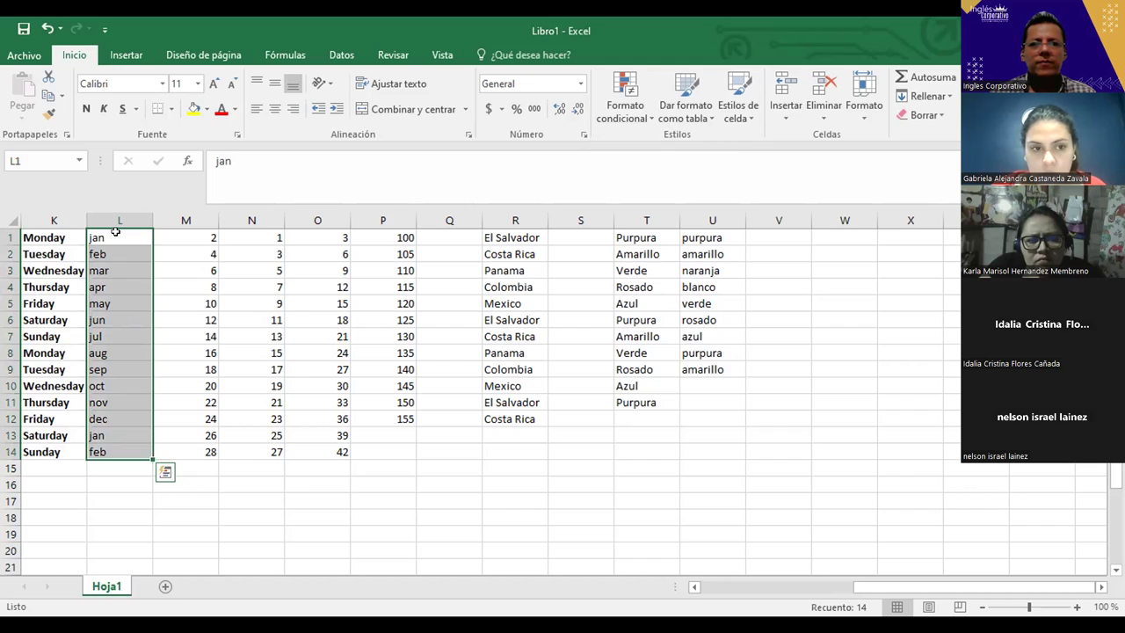
pyautogui.click(115, 232)
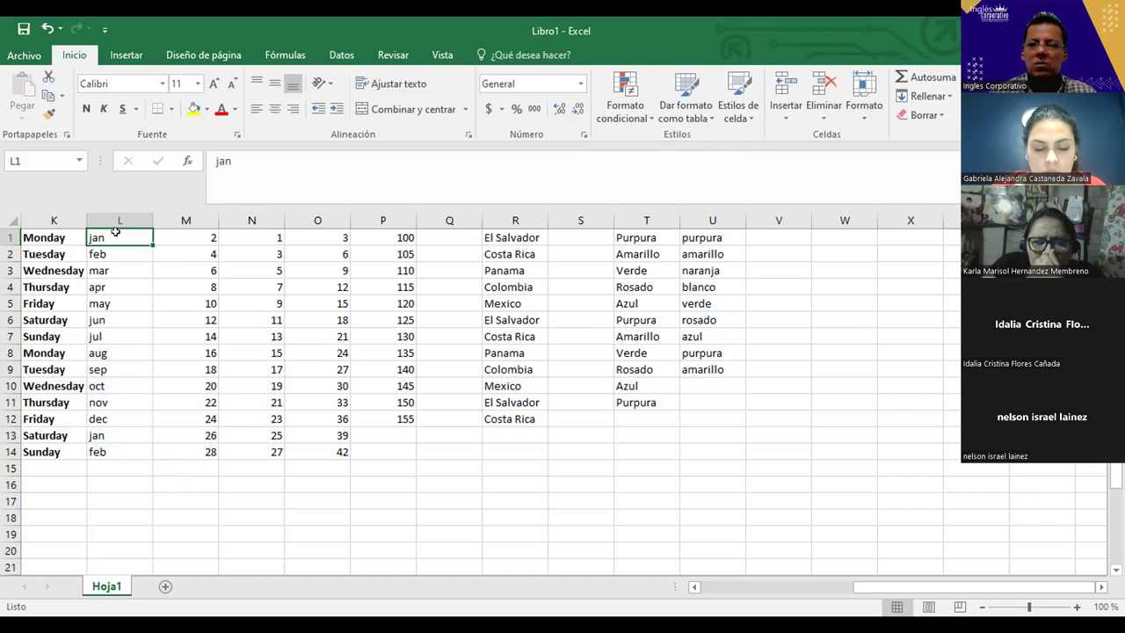
pyautogui.hotkey('ctrl', 'Down')
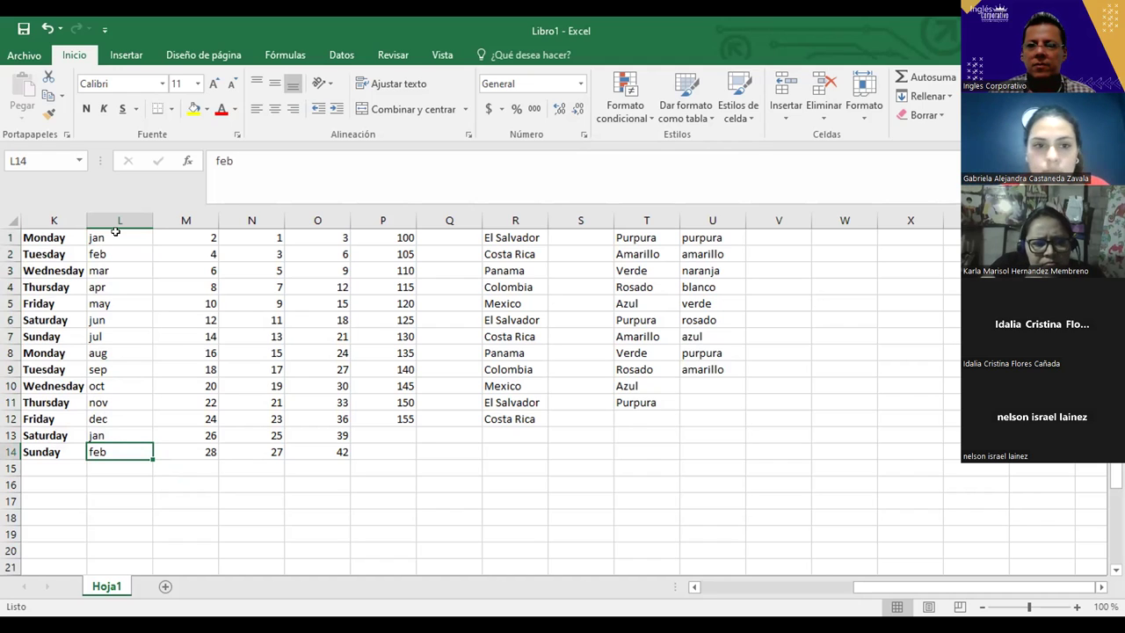
pyautogui.click(447, 240)
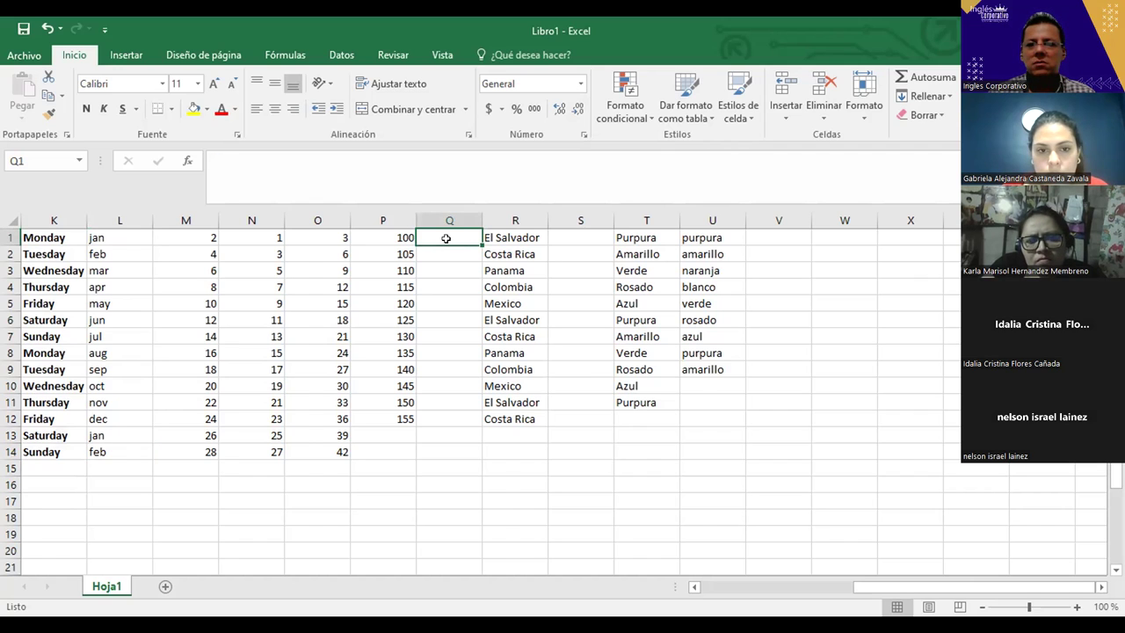
pyautogui.hotkey('ctrl', 'Down')
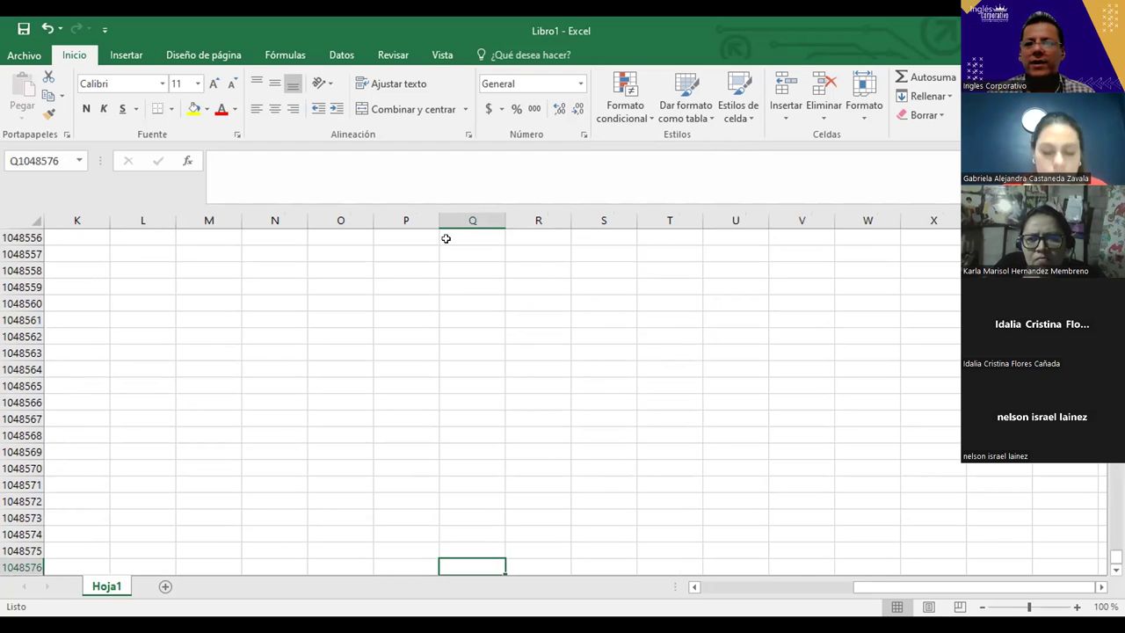
pyautogui.hotkey('ctrl', 'Up')
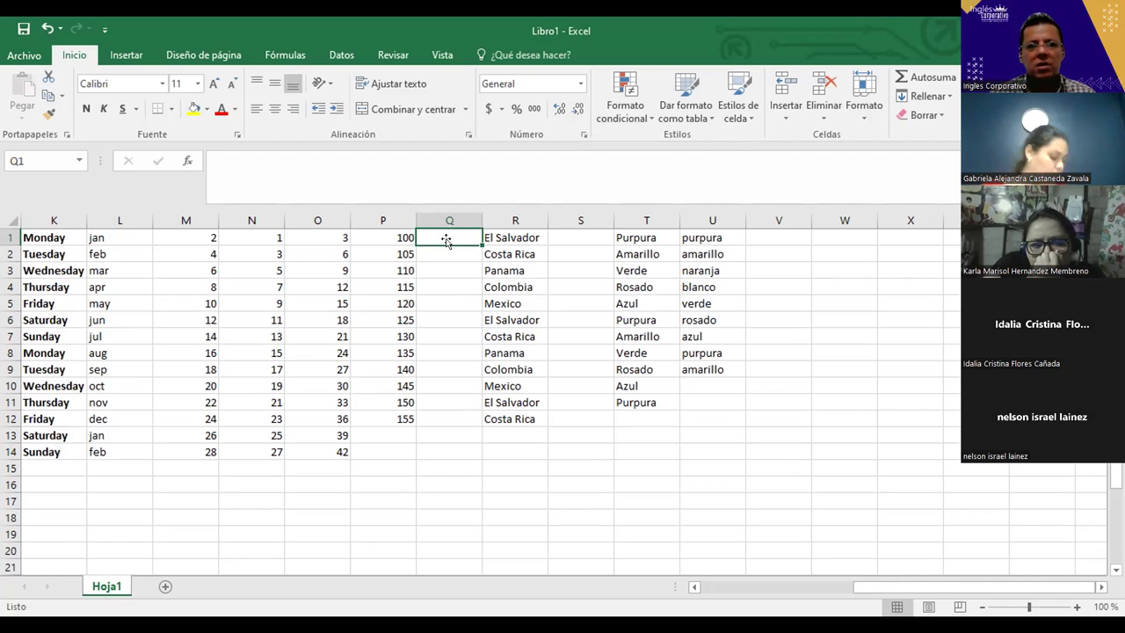
pyautogui.click(129, 228)
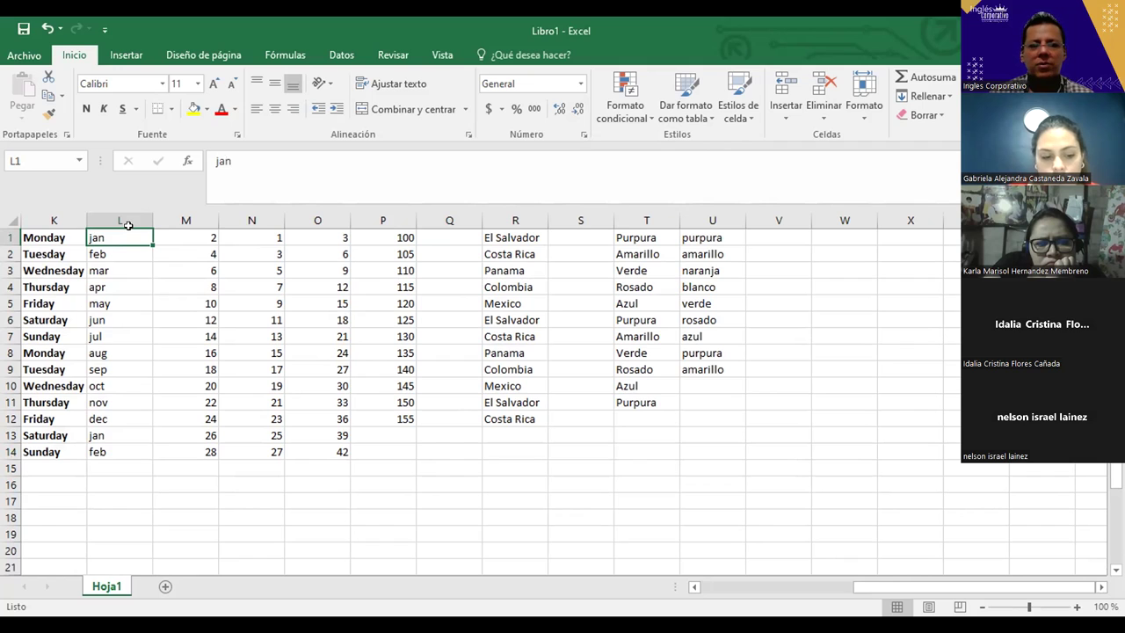
# Select the month names in L1:L14 and apply bold, italic and underline.
pyautogui.hotkey('ctrl', 'Down')
pyautogui.press('Down')
pyautogui.press('Up')
pyautogui.press('Up')
pyautogui.press('Up')
pyautogui.press('Up')
pyautogui.press('Up')
pyautogui.press('Up')
pyautogui.press('Up')
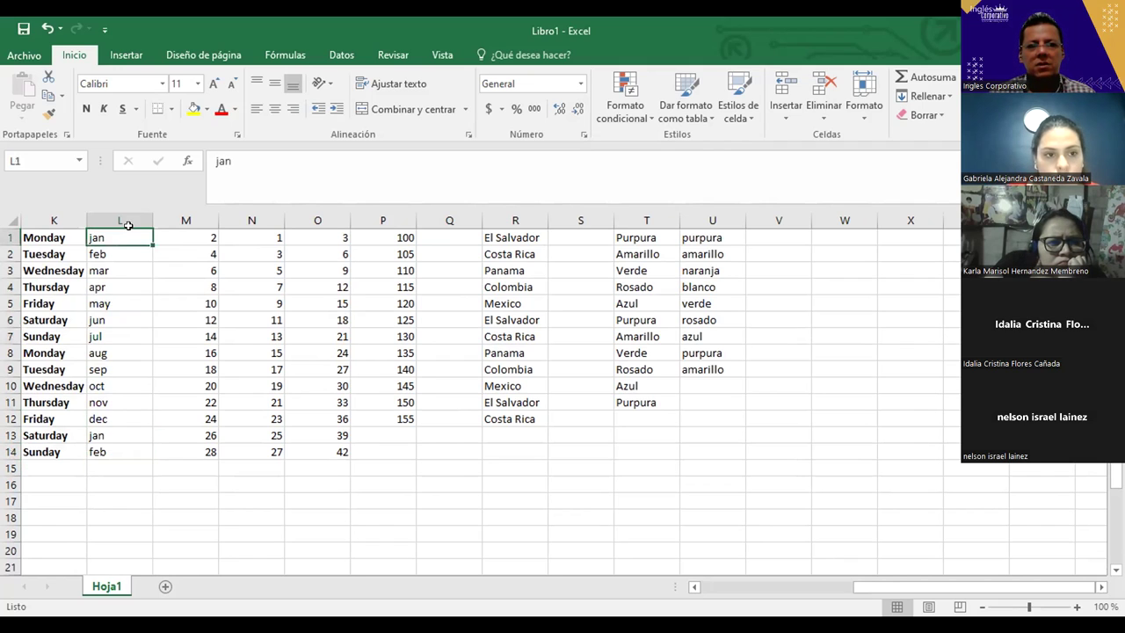
pyautogui.hotkey('shift', 'Down')
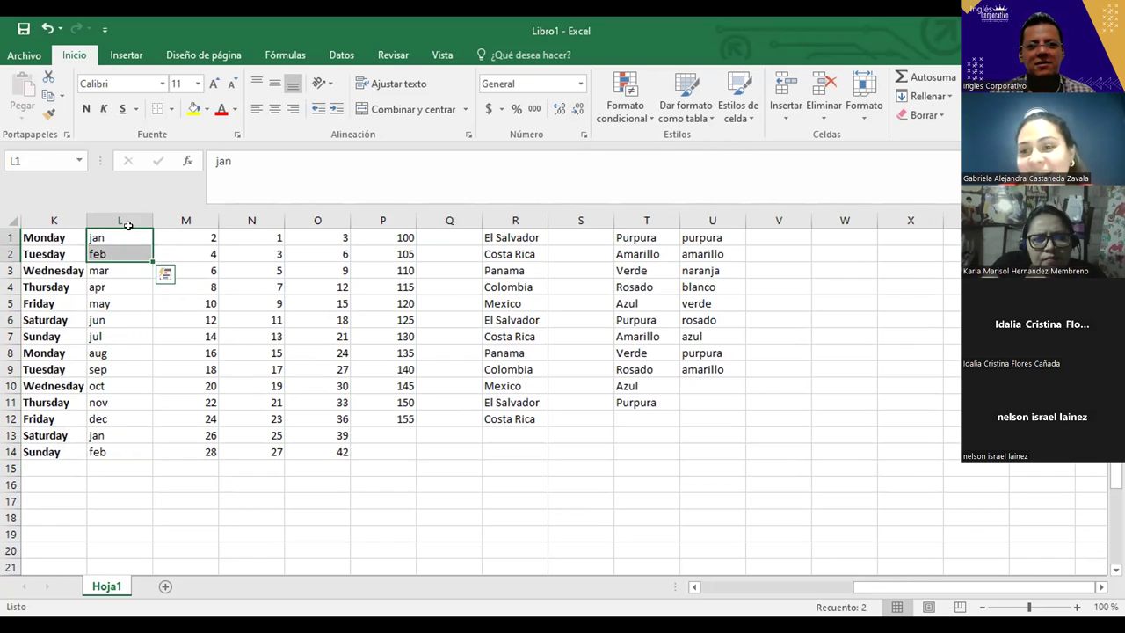
pyautogui.hotkey('ctrl', 'shift', 'Down')
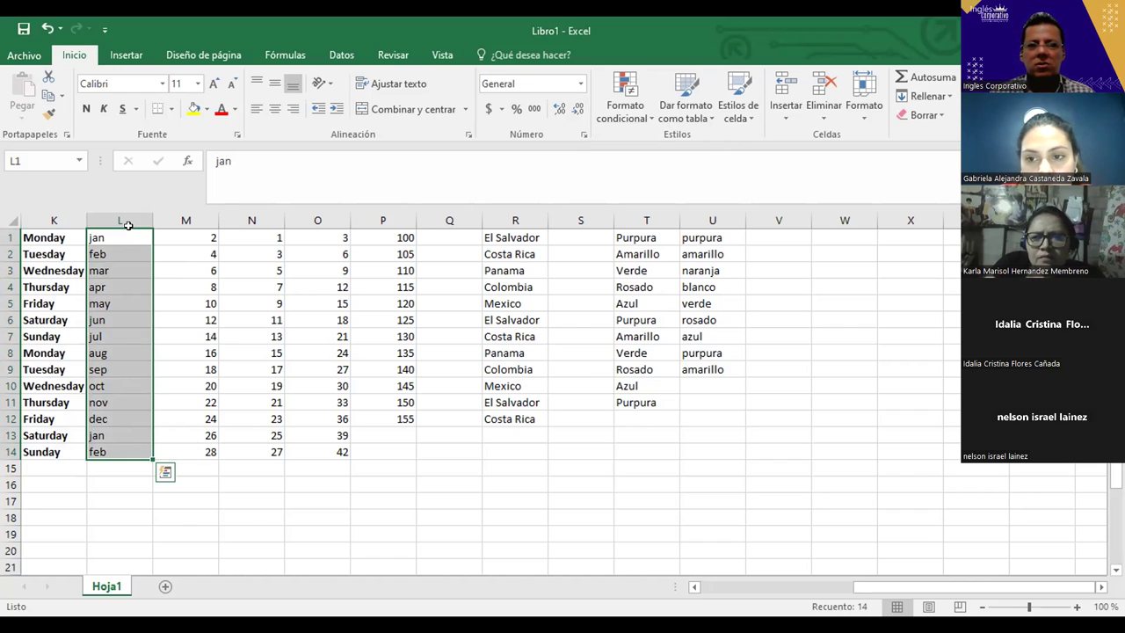
pyautogui.hotkey('ctrl', 'n')
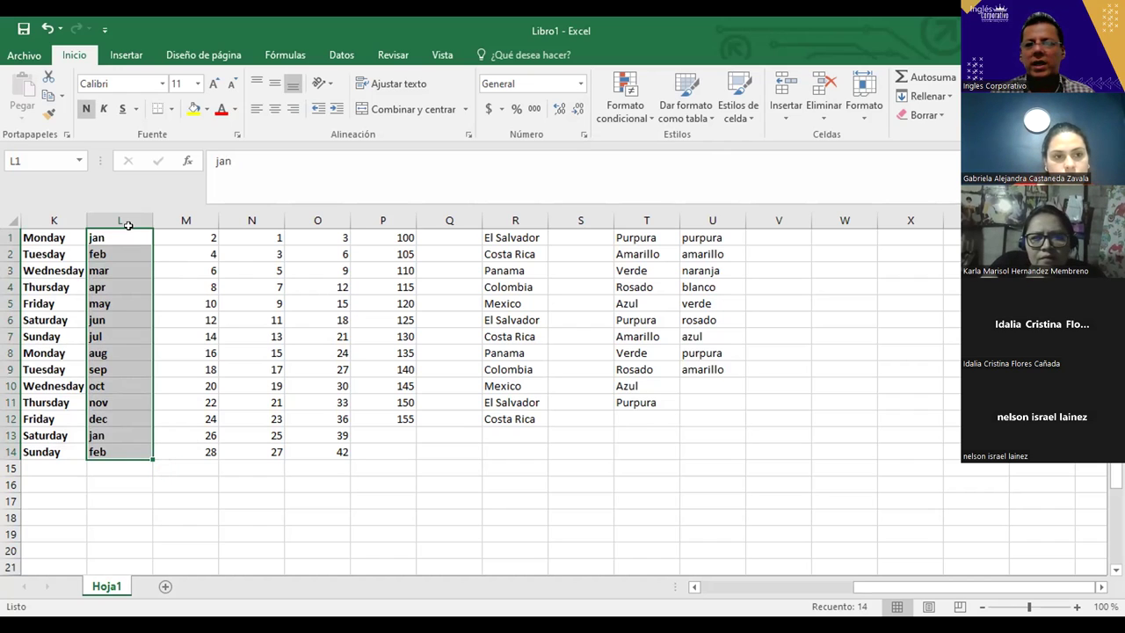
pyautogui.hotkey('ctrl', 'k')
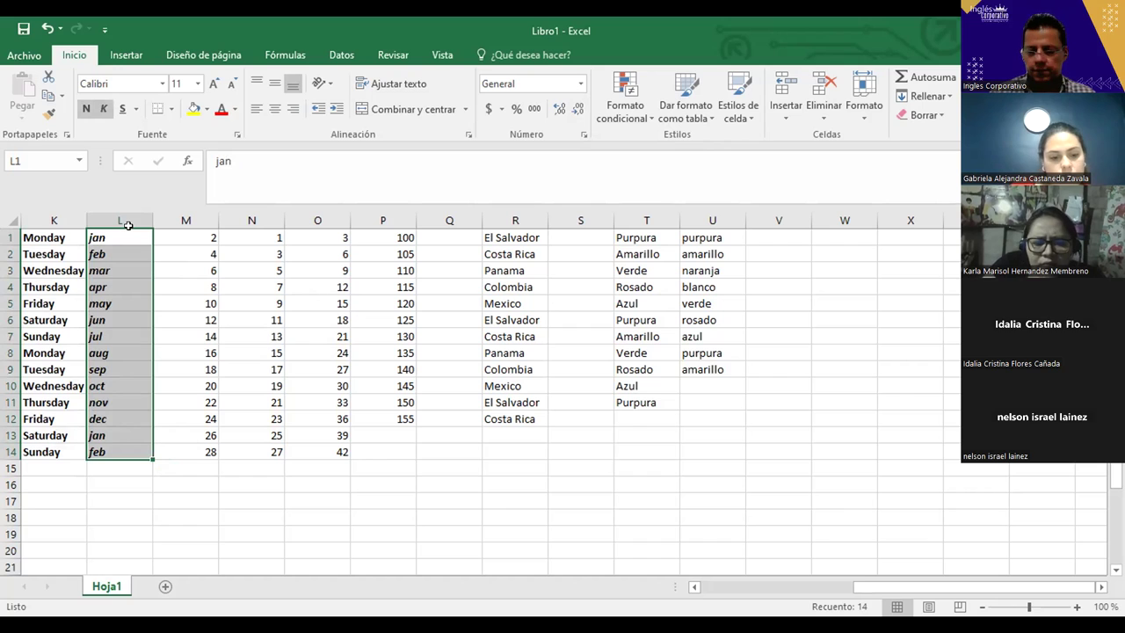
pyautogui.hotkey('ctrl', 's')
pyautogui.hotkey('ctrl', 'q')
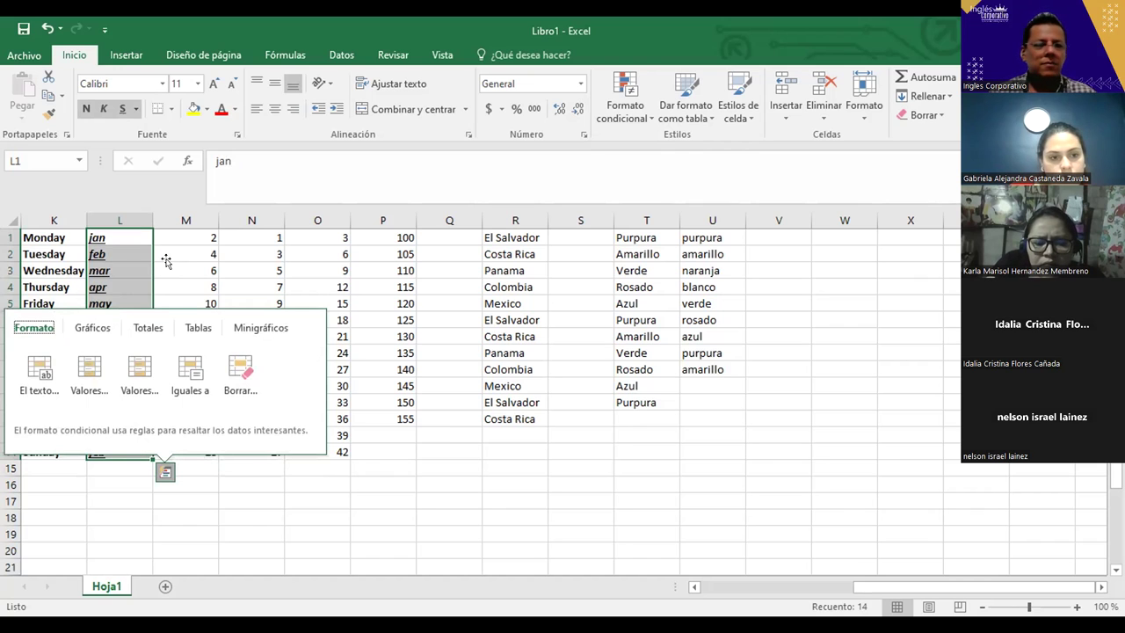
pyautogui.click(166, 259)
pyautogui.click(178, 234)
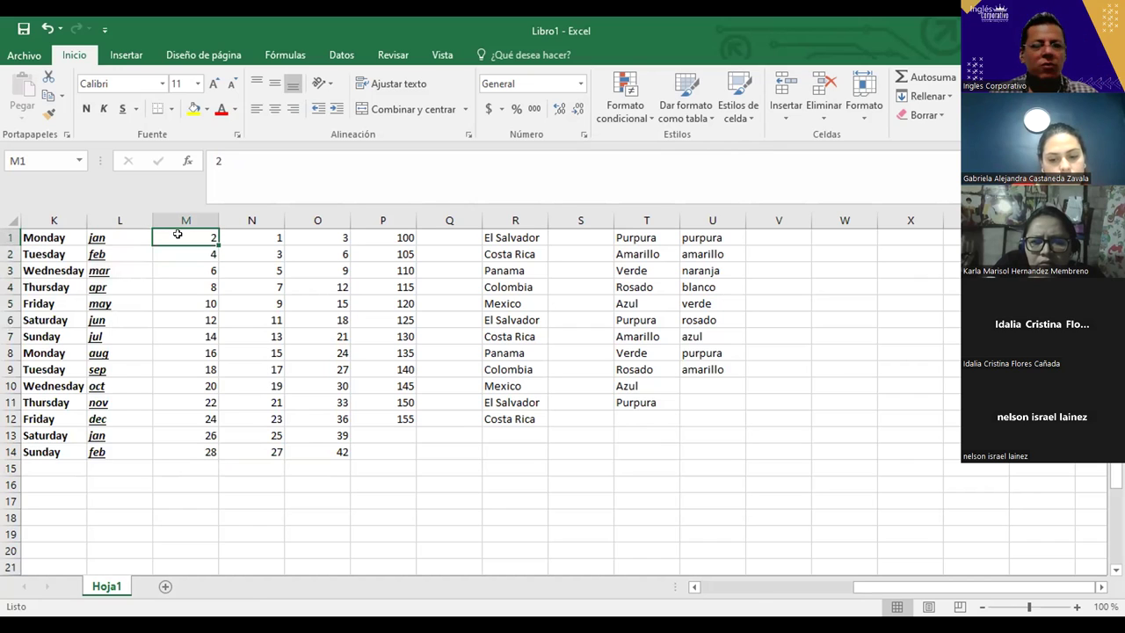
# Shade the numbers in M1:M14 yellow and turn the numbers in N1:N14 red.
pyautogui.hotkey('ctrl', 'shift', 'Down')
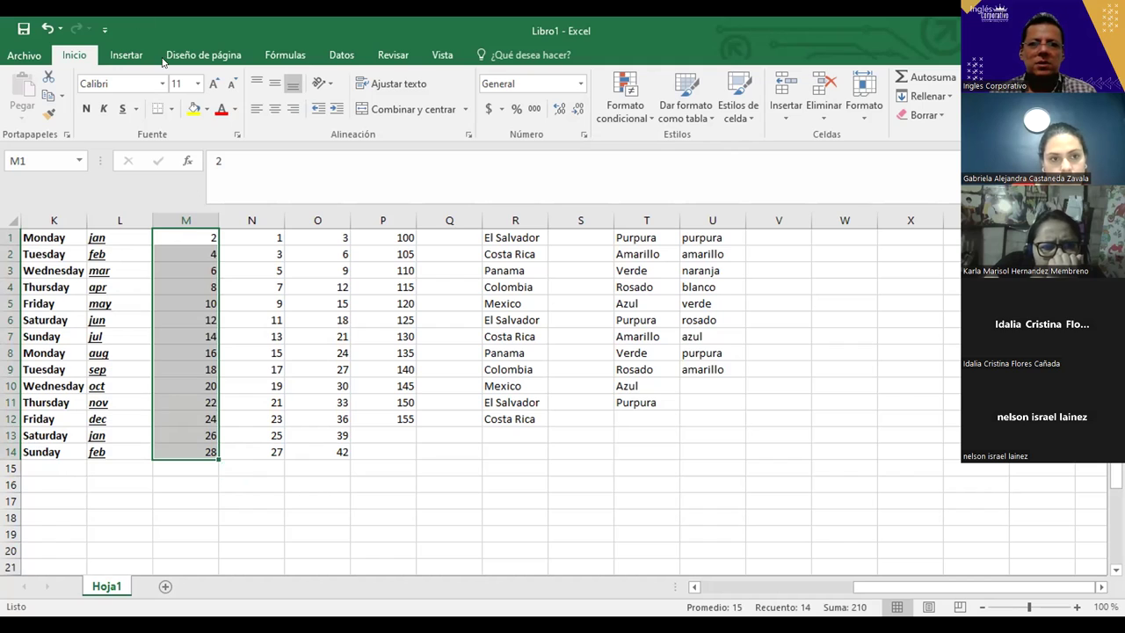
pyautogui.click(194, 109)
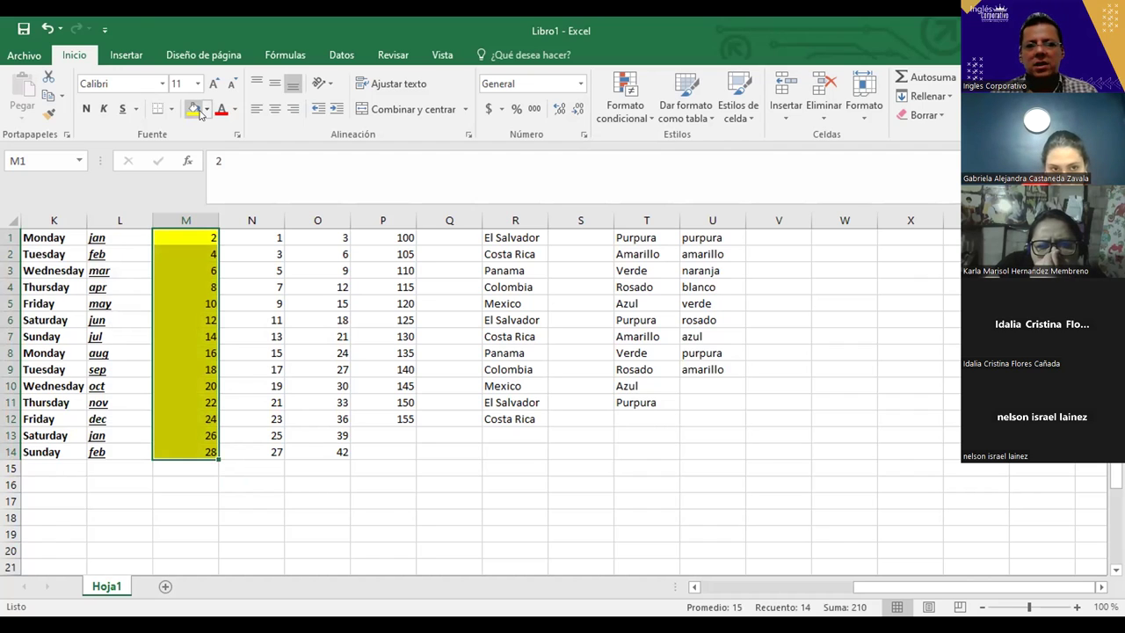
pyautogui.press('Right')
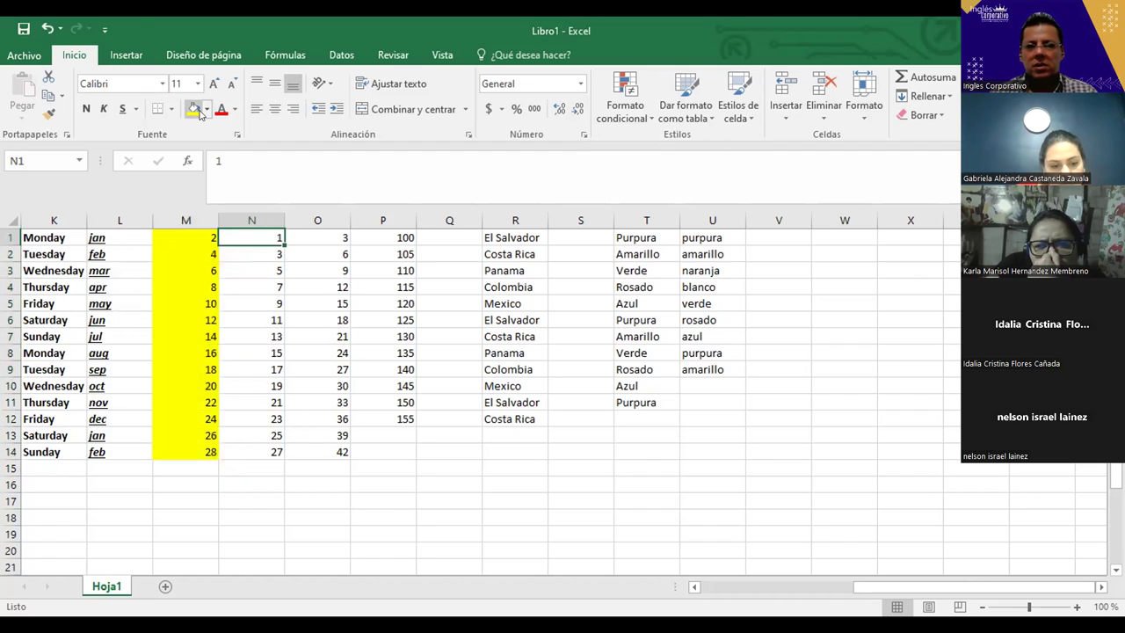
pyautogui.hotkey('ctrl', 'shift', 'Down')
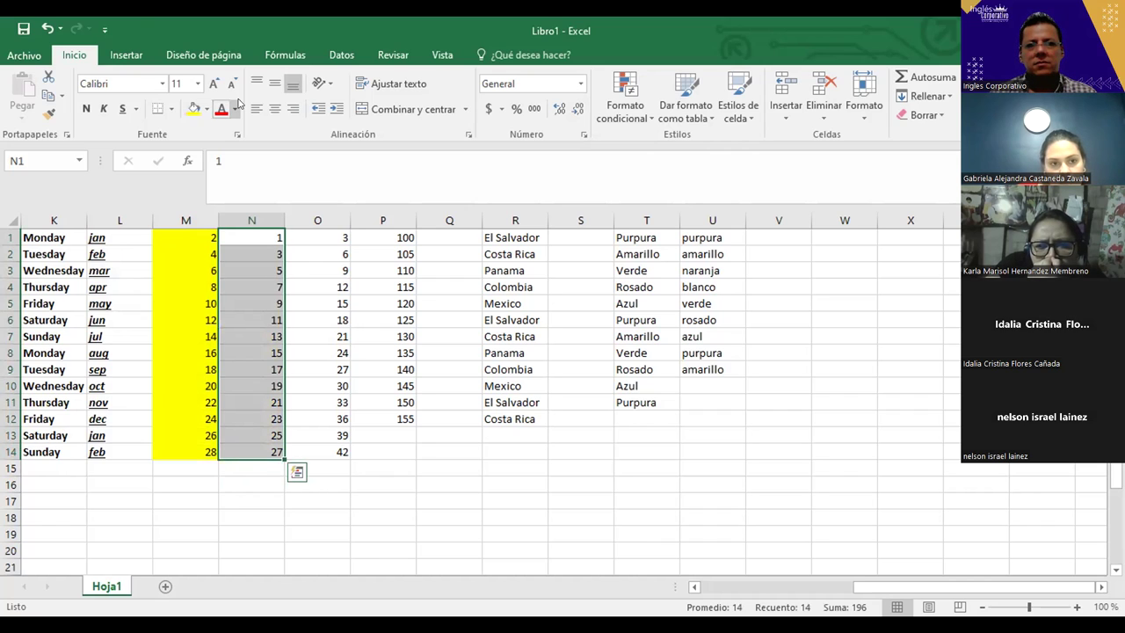
pyautogui.click(224, 108)
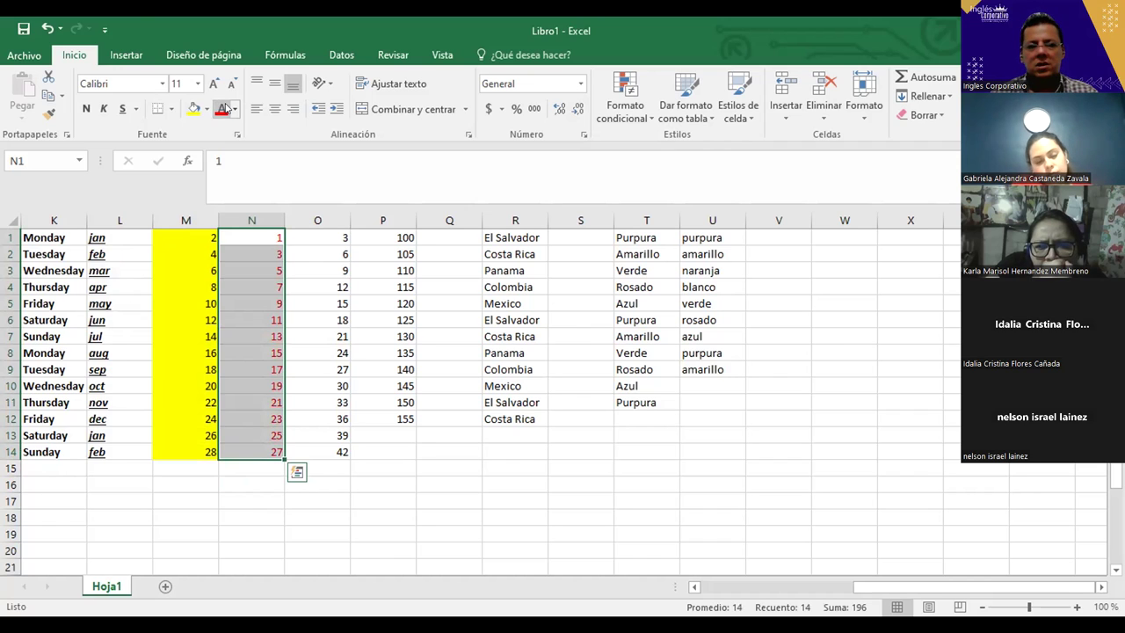
# Select O1:O14 and make its numbers bold, italic and underlined.
pyautogui.press('Right')
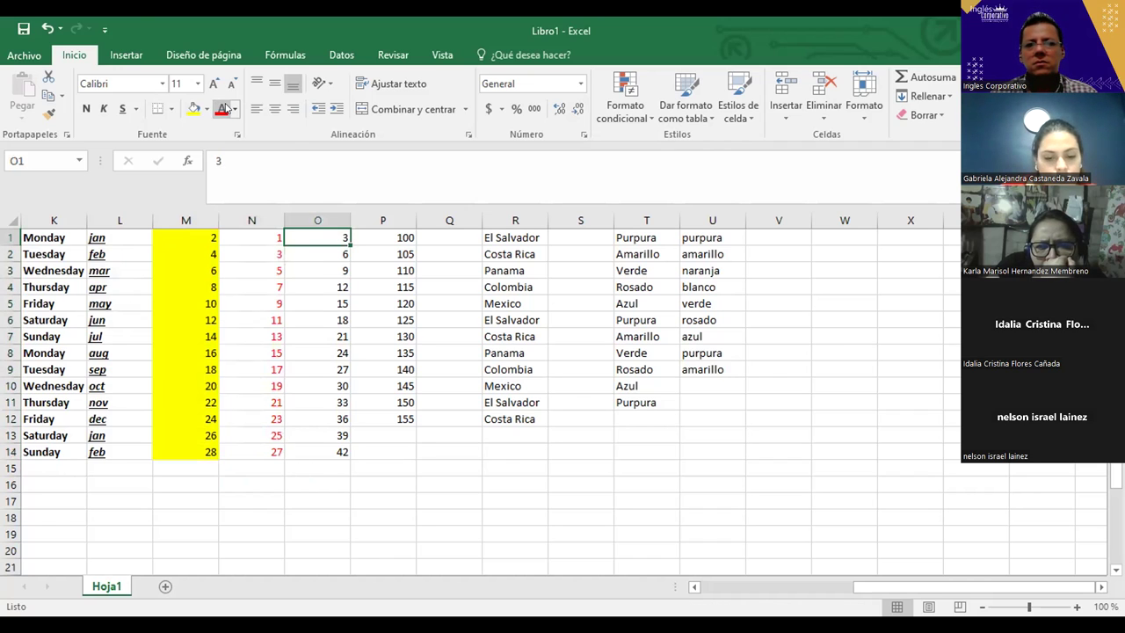
pyautogui.hotkey('ctrl', 'shift', 'Down')
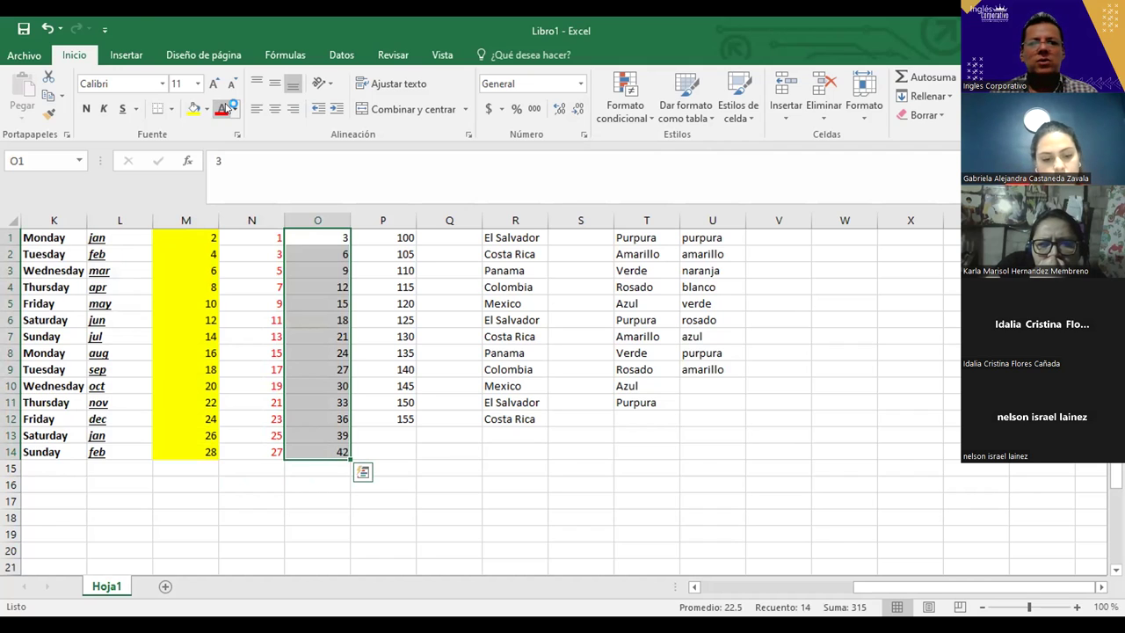
pyautogui.hotkey('ctrl', 'n')
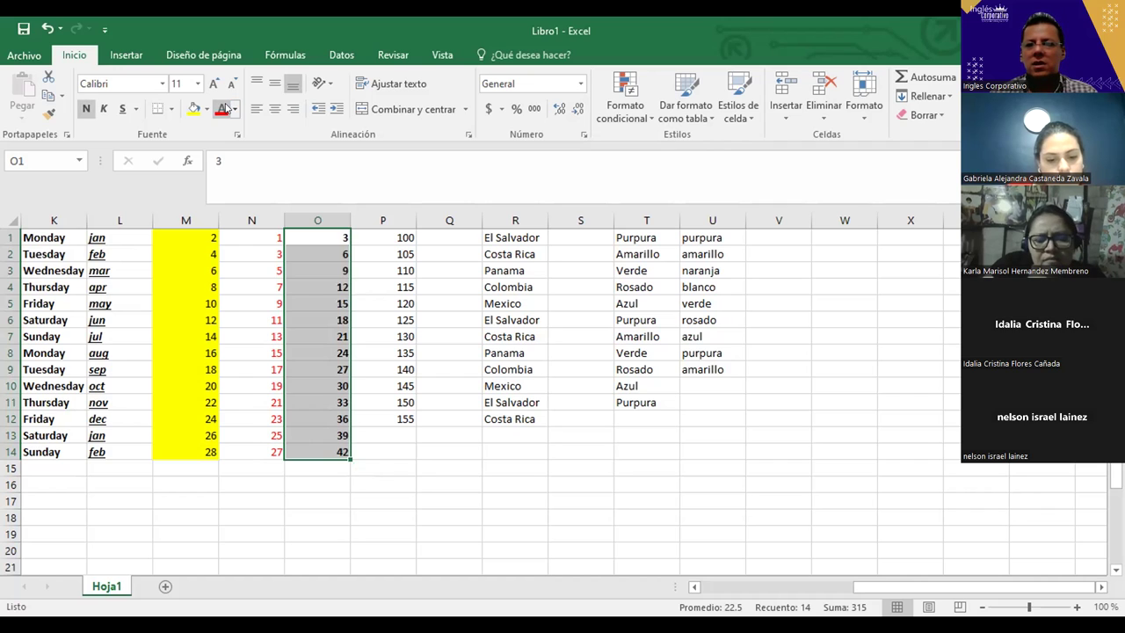
pyautogui.hotkey('ctrl', 'k')
pyautogui.hotkey('ctrl', 's')
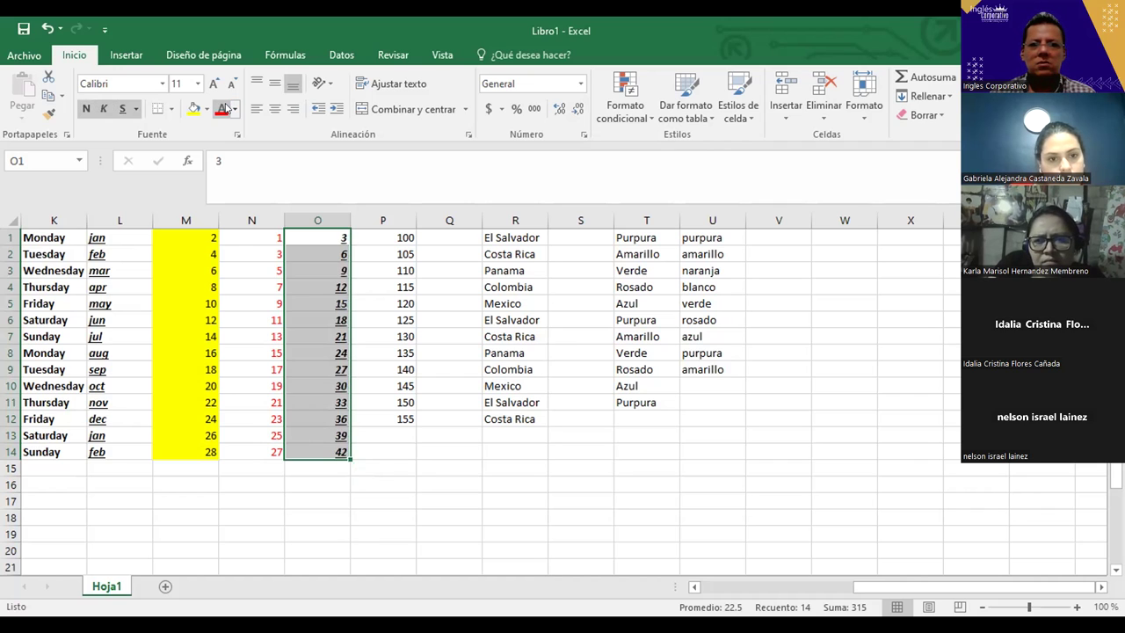
# Colour column O's numbers purple on a light blue fill, undoing the yellow fill.
pyautogui.click(221, 108)
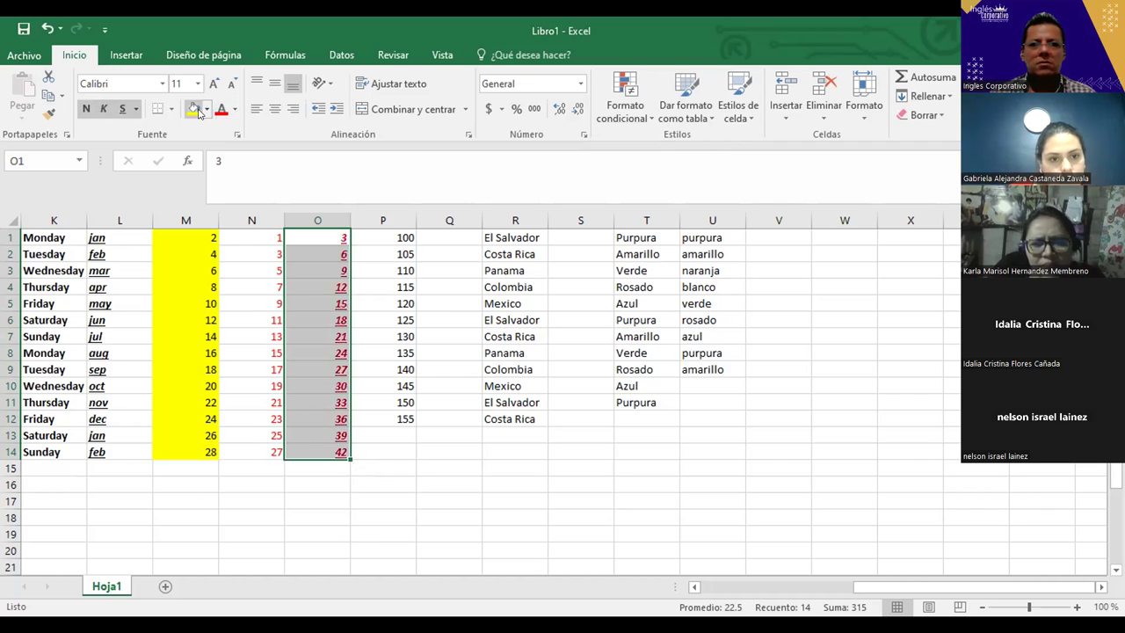
pyautogui.click(197, 108)
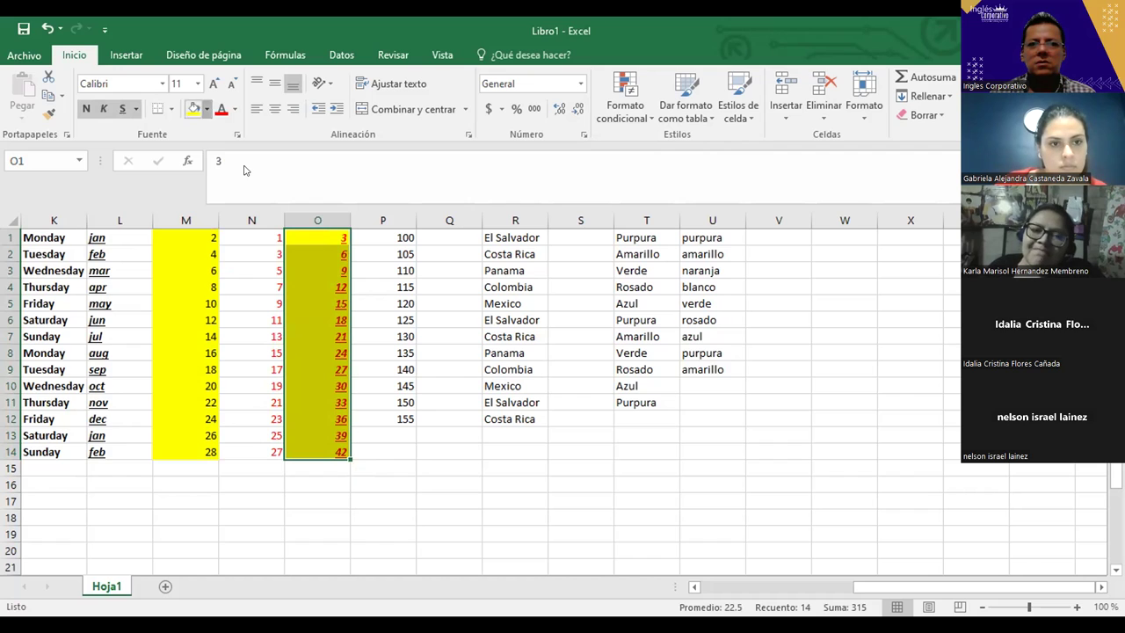
pyautogui.hotkey('ctrl', 'z')
pyautogui.click(235, 108)
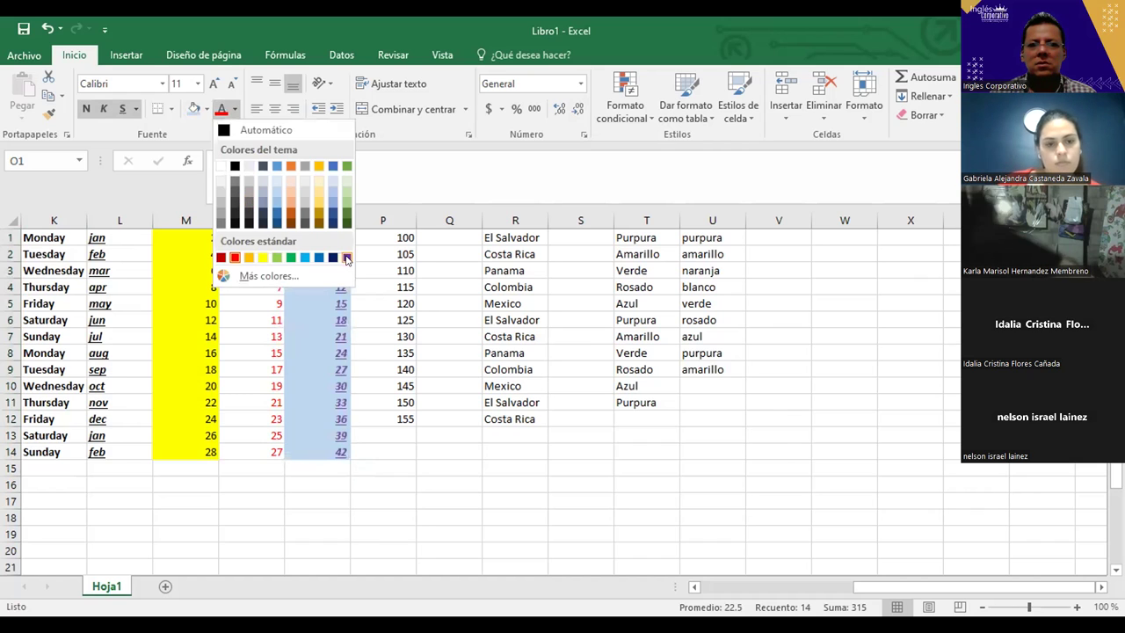
pyautogui.click(347, 257)
pyautogui.click(414, 554)
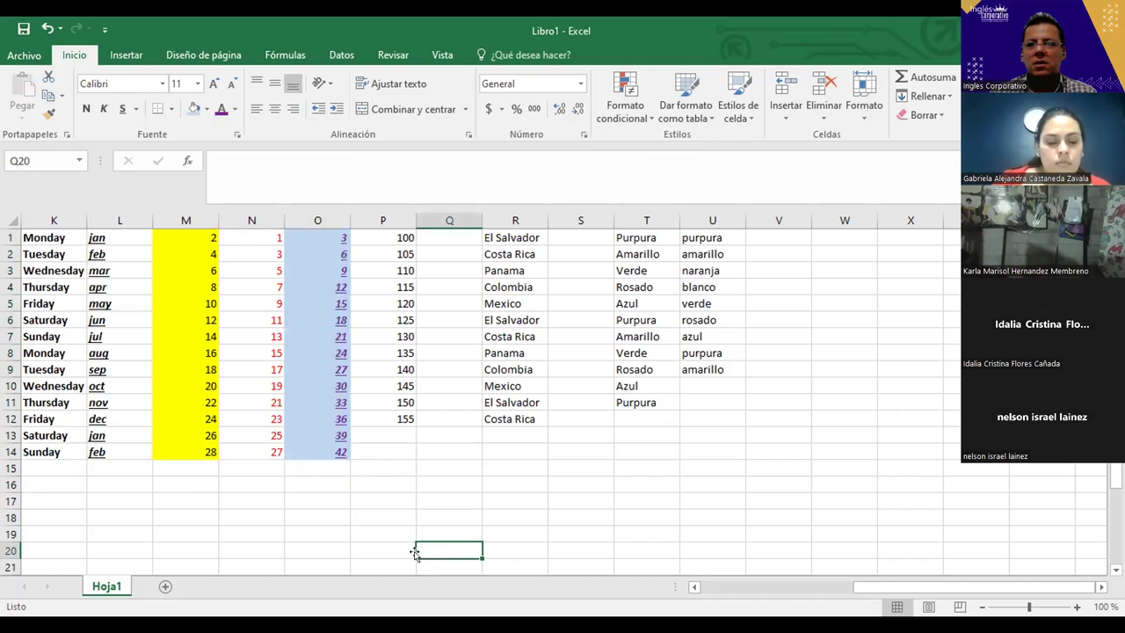
# Frame O1:O14 with a thick outside border (Borde exterior grueso).
pyautogui.click(307, 237)
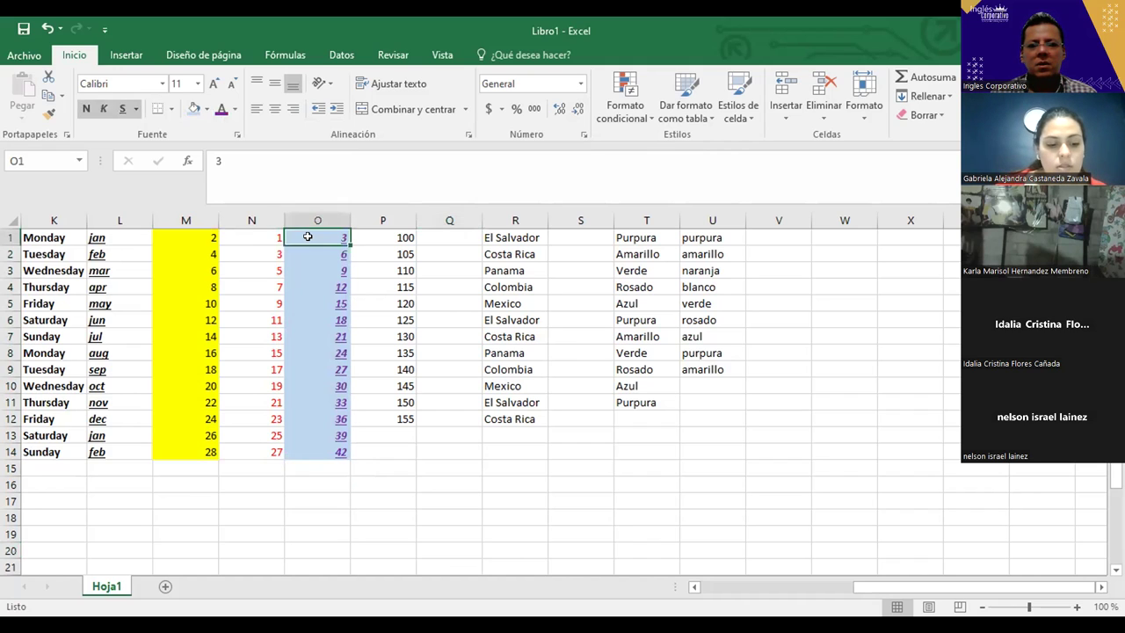
pyautogui.hotkey('ctrl', 'shift', 'Down')
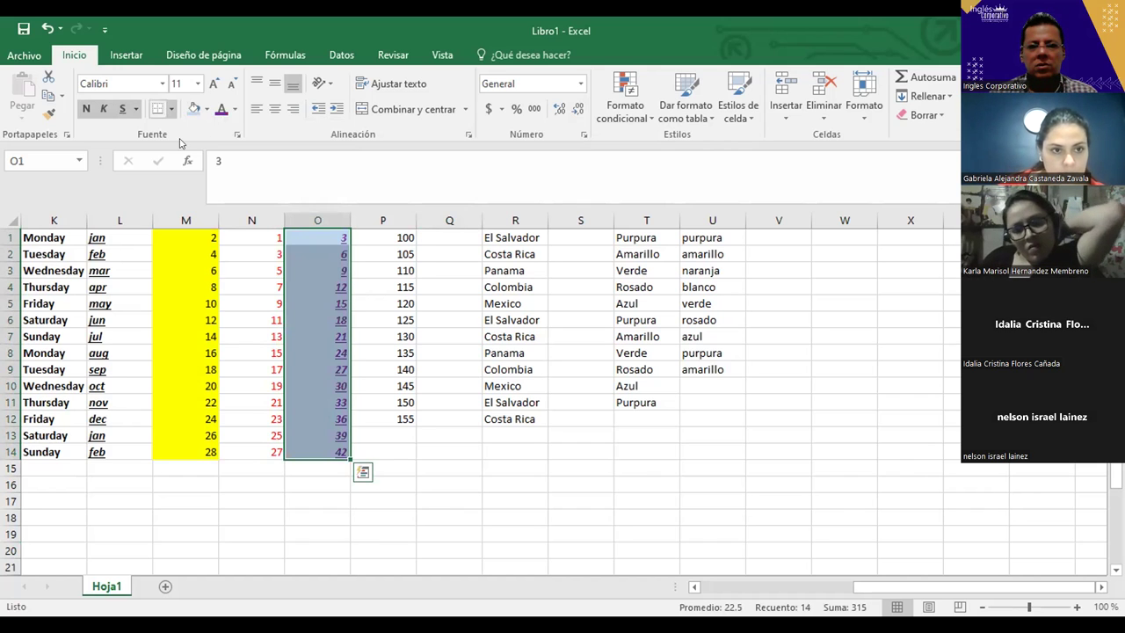
pyautogui.click(171, 108)
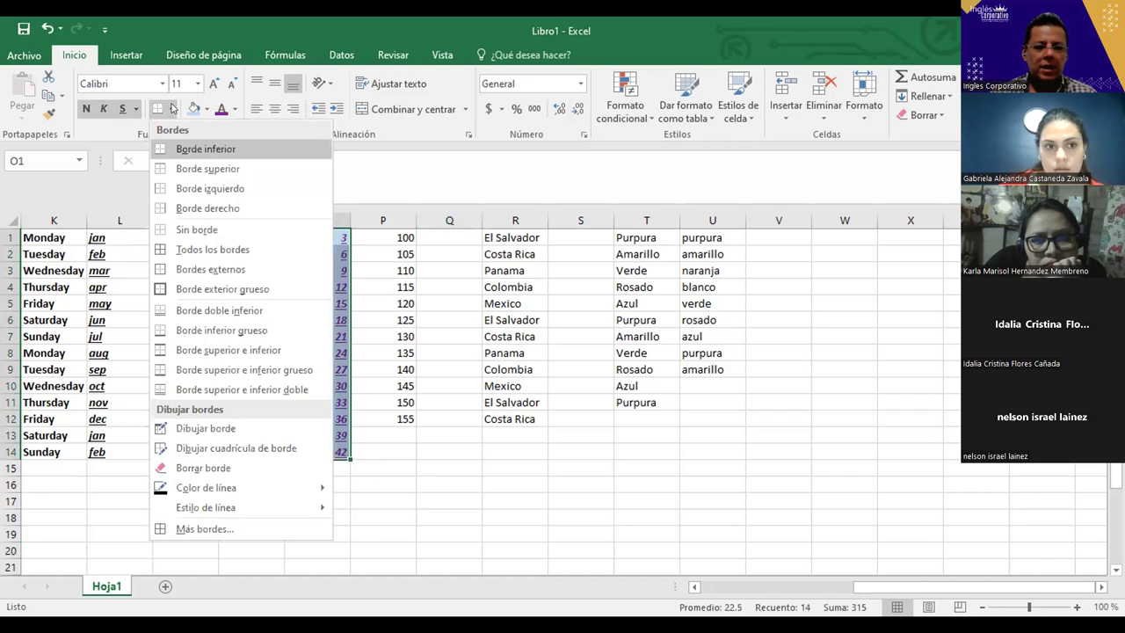
pyautogui.click(180, 290)
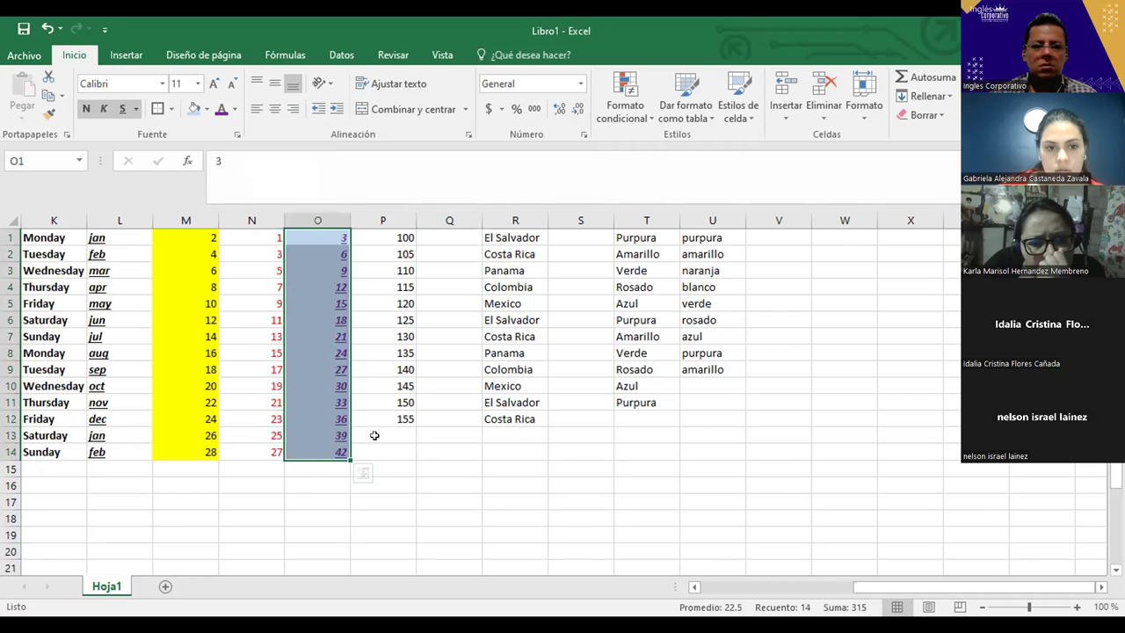
pyautogui.click(374, 436)
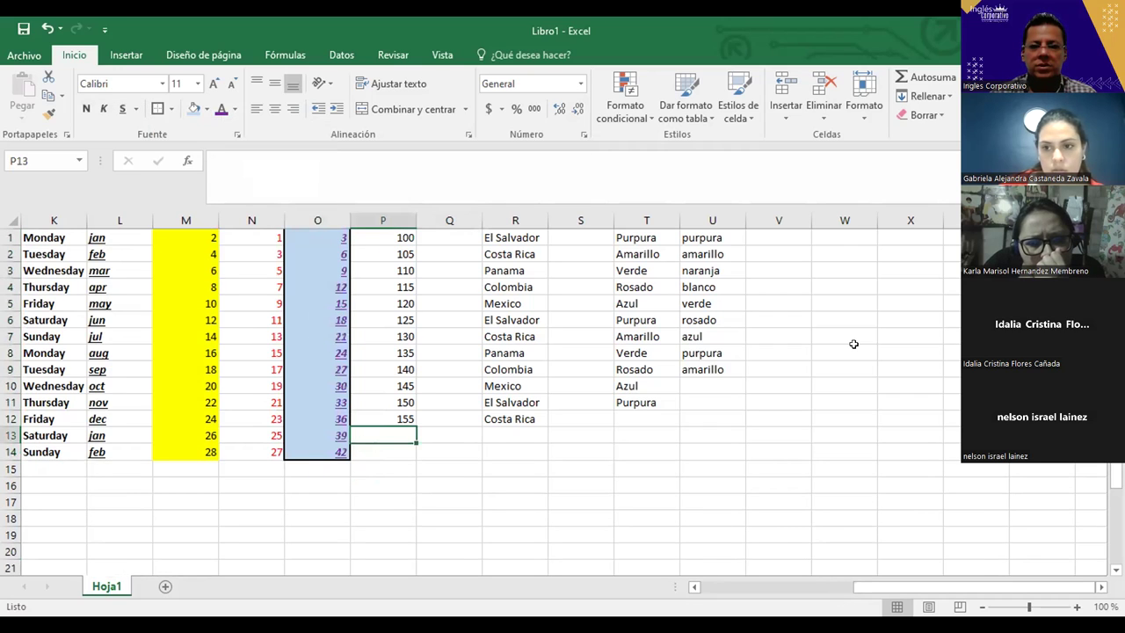
pyautogui.press('Up')
pyautogui.press('Up')
pyautogui.press('Up')
pyautogui.press('Up')
pyautogui.press('Up')
pyautogui.press('Up')
pyautogui.press('Up')
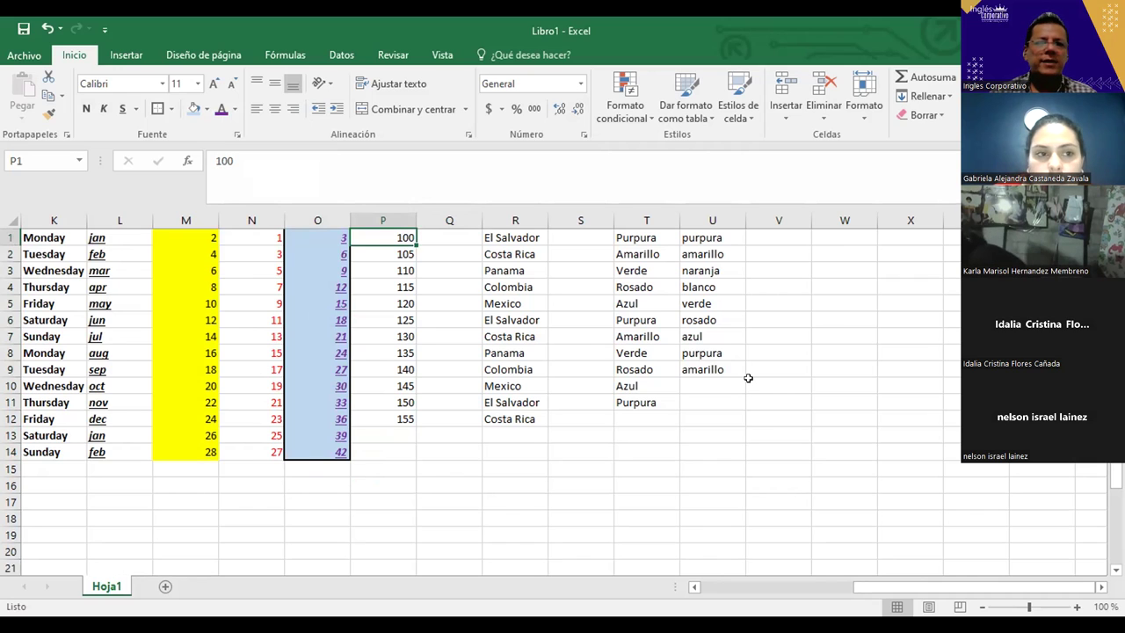
# Apply Todos los bordes to O1:O14 so each cell gets its own border lines.
pyautogui.click(138, 107)
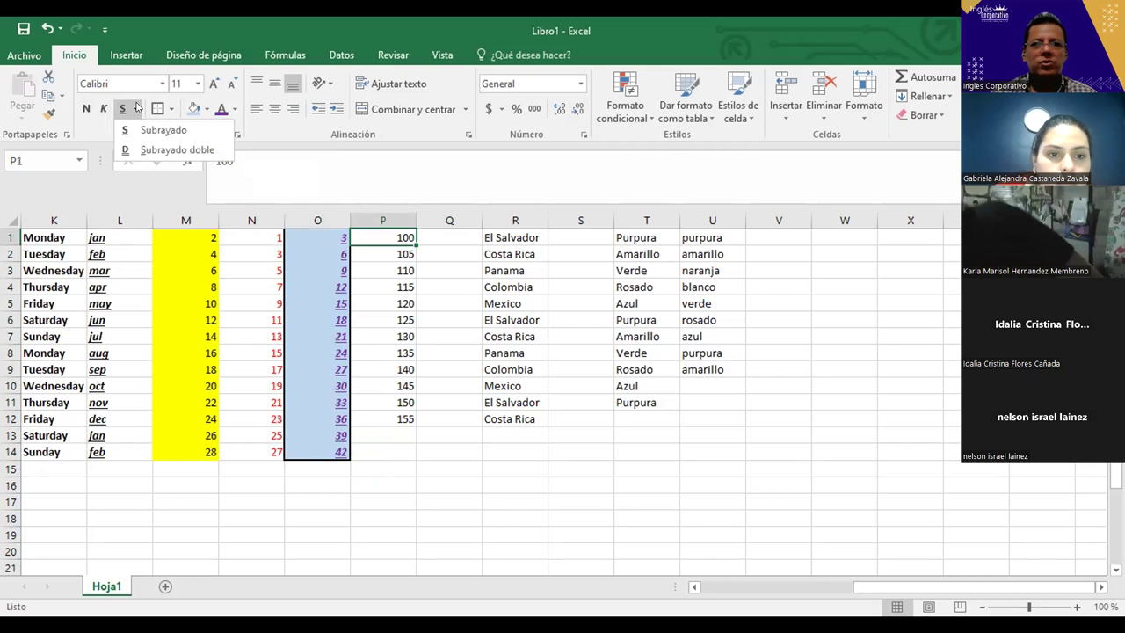
pyautogui.click(309, 252)
pyautogui.click(312, 236)
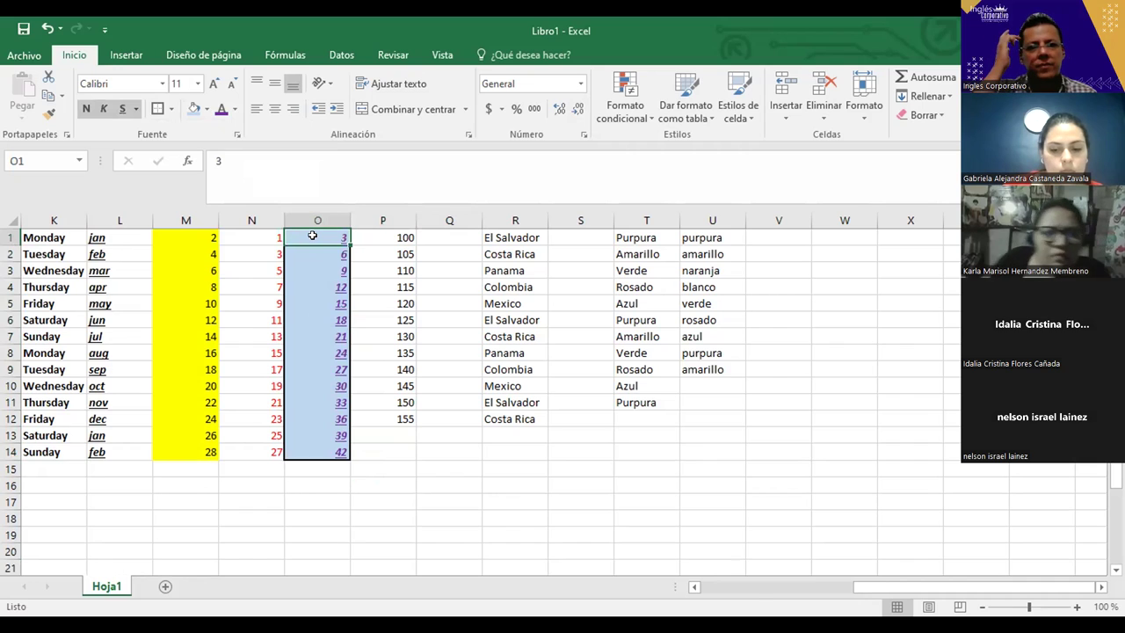
pyautogui.click(171, 109)
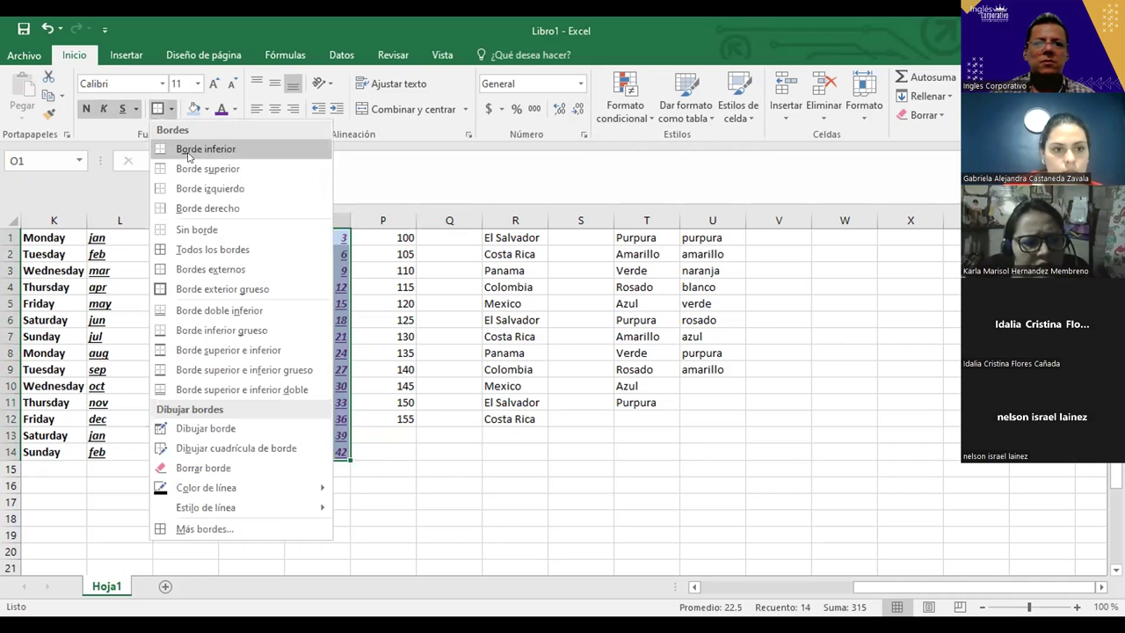
pyautogui.click(188, 249)
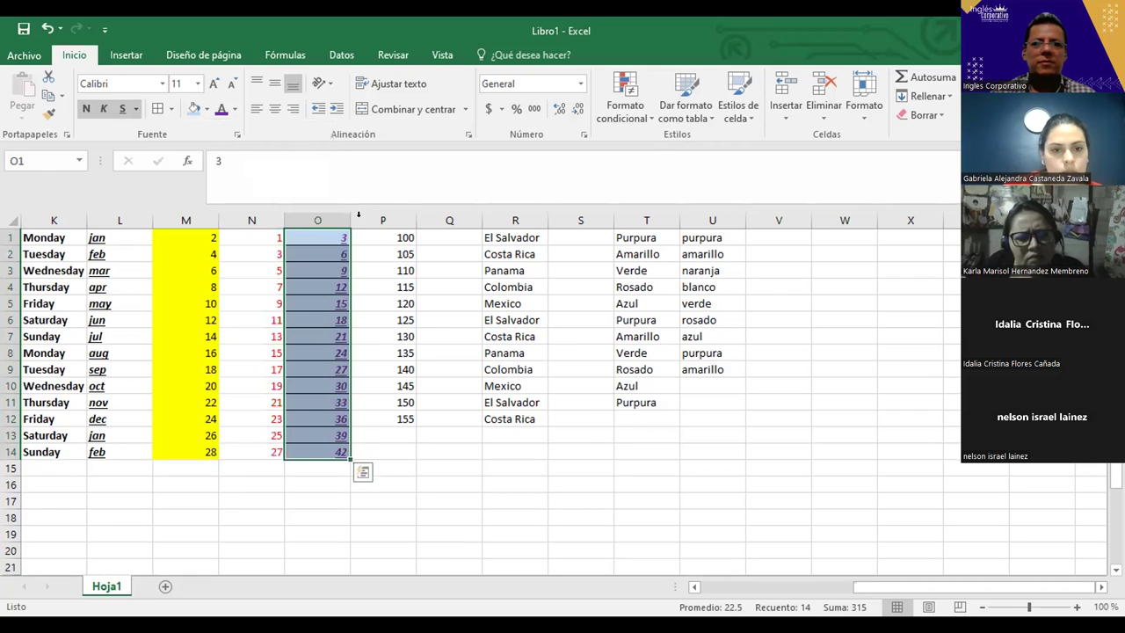
pyautogui.click(365, 233)
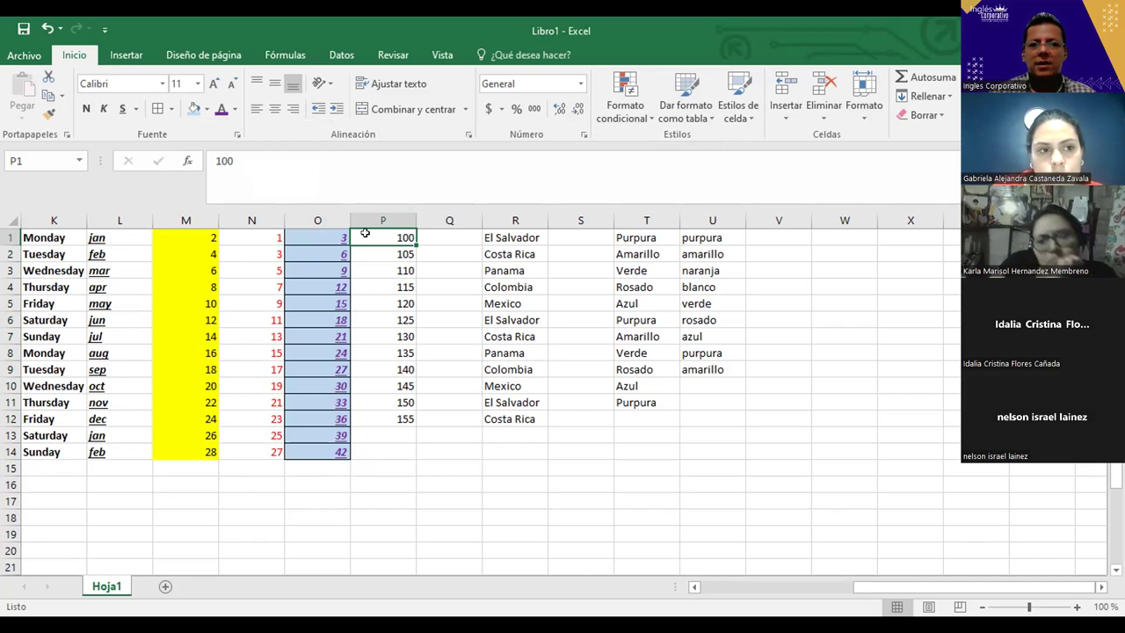
pyautogui.click(340, 237)
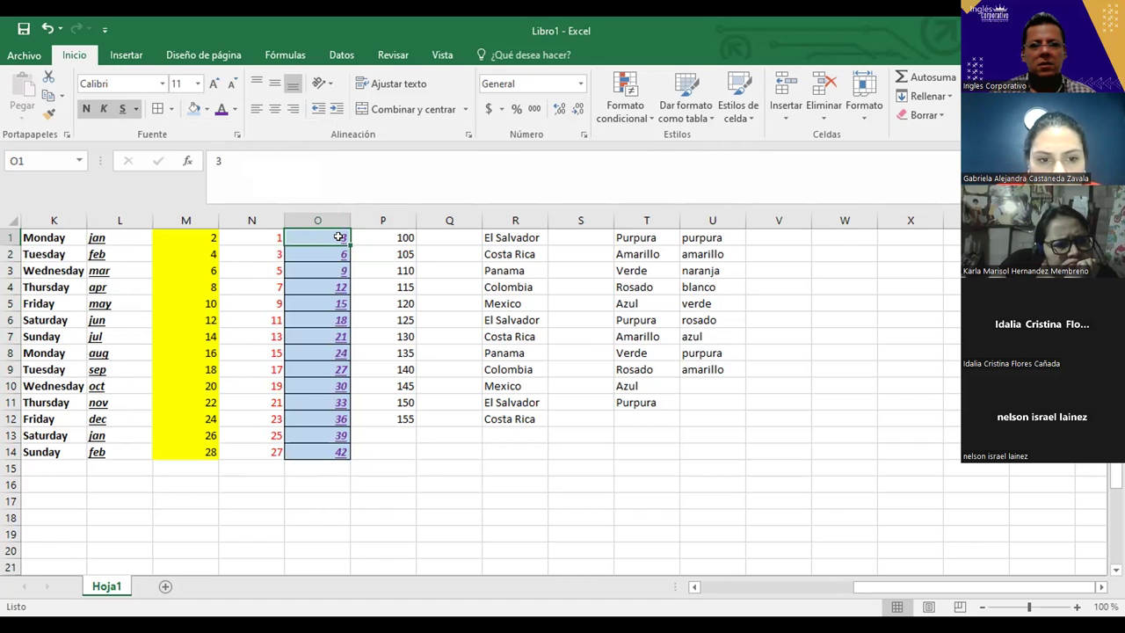
# Copy the formatting of O1:O12 onto P1:P12 with Copiar formato.
pyautogui.moveTo(339, 237); pyautogui.dragTo(339, 451)
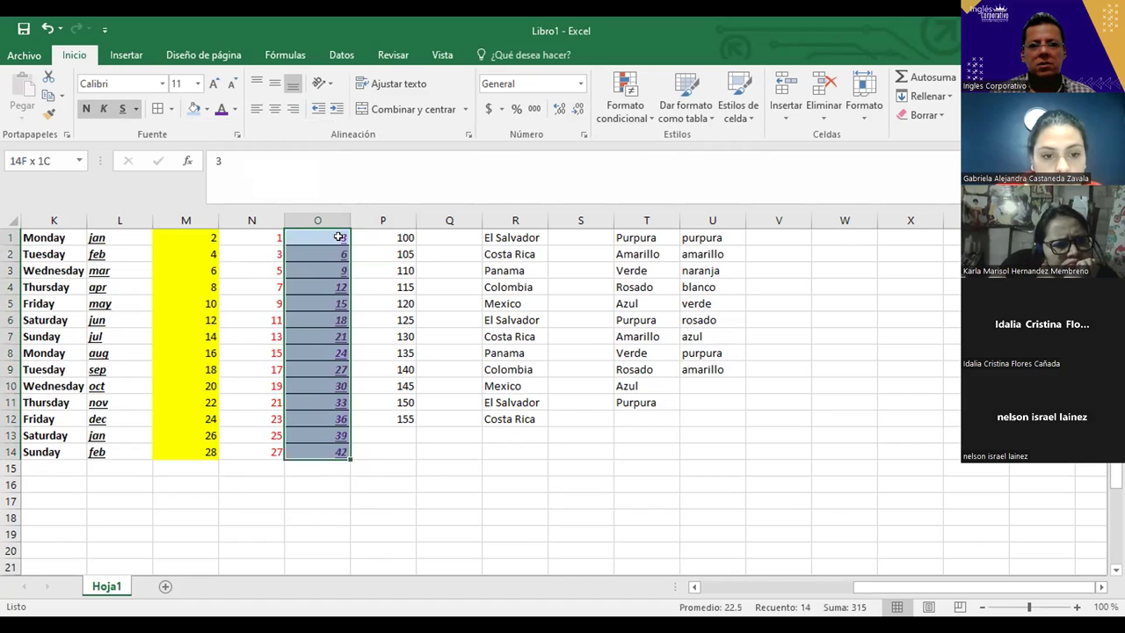
pyautogui.click(339, 237)
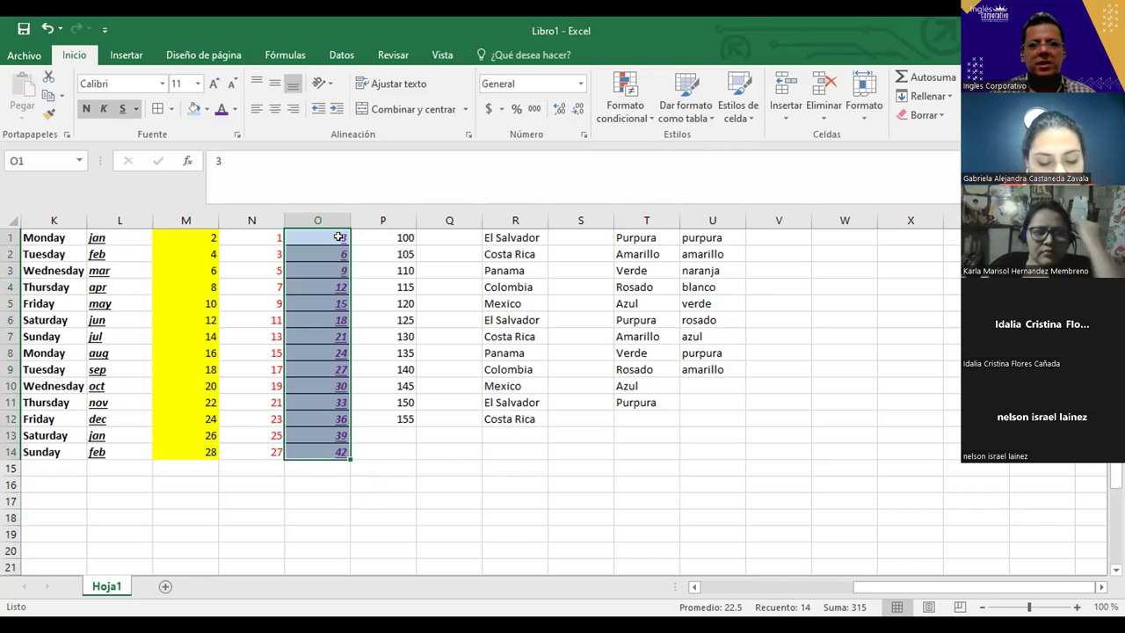
pyautogui.click(339, 237)
pyautogui.moveTo(338, 237); pyautogui.dragTo(339, 418)
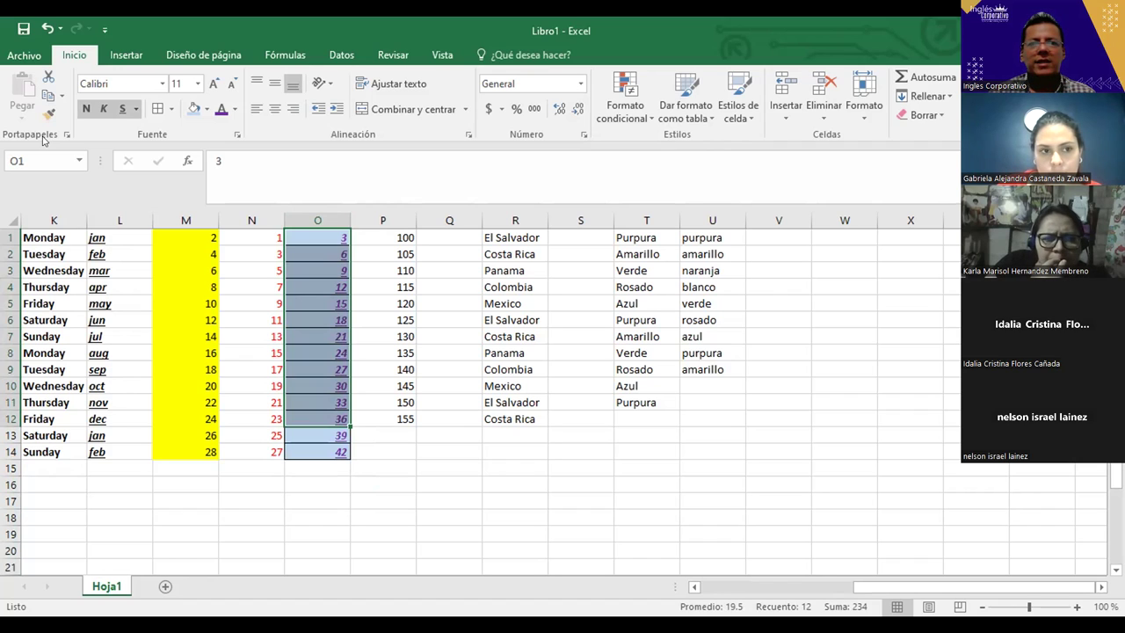
pyautogui.click(49, 112)
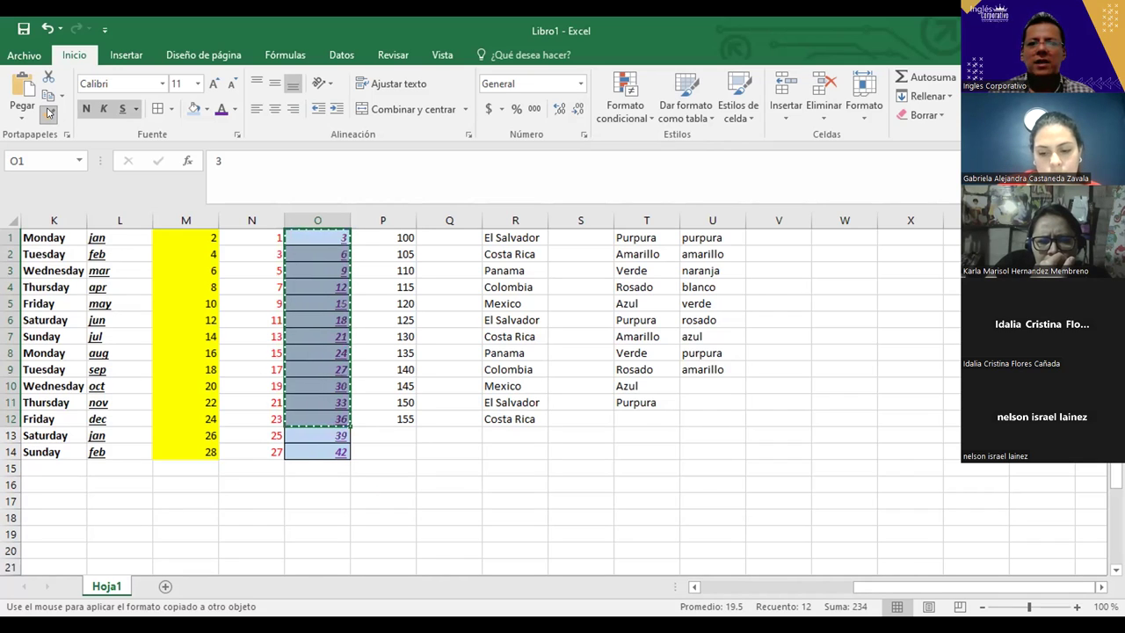
pyautogui.moveTo(382, 238); pyautogui.dragTo(382, 418)
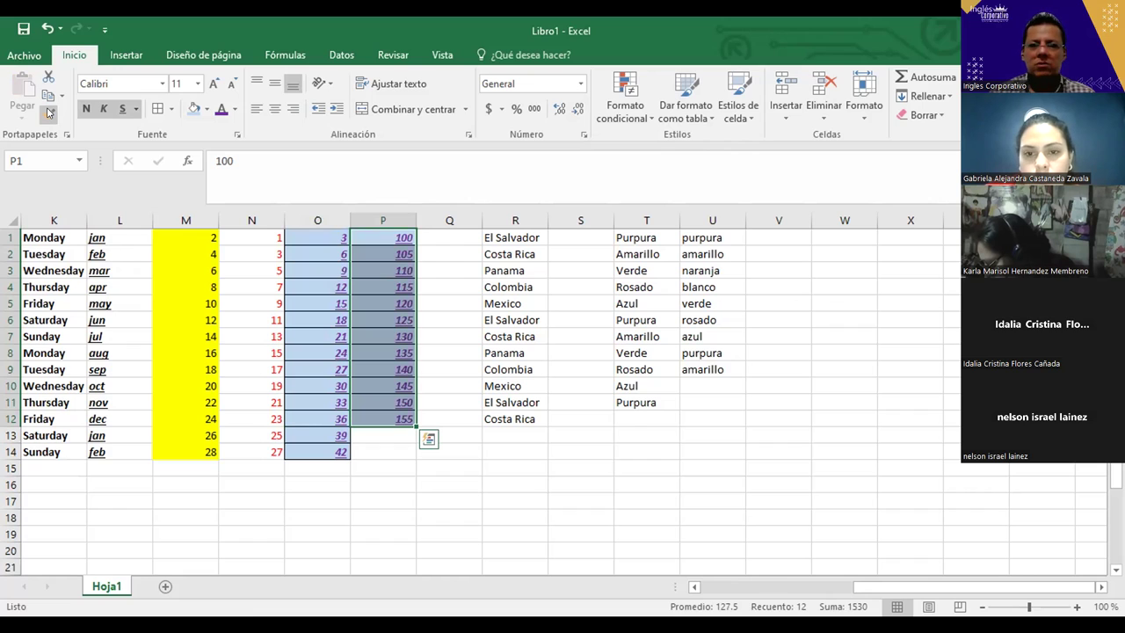
pyautogui.press('Left')
pyautogui.press('Left')
pyautogui.press('Left')
pyautogui.press('Left')
pyautogui.press('Left')
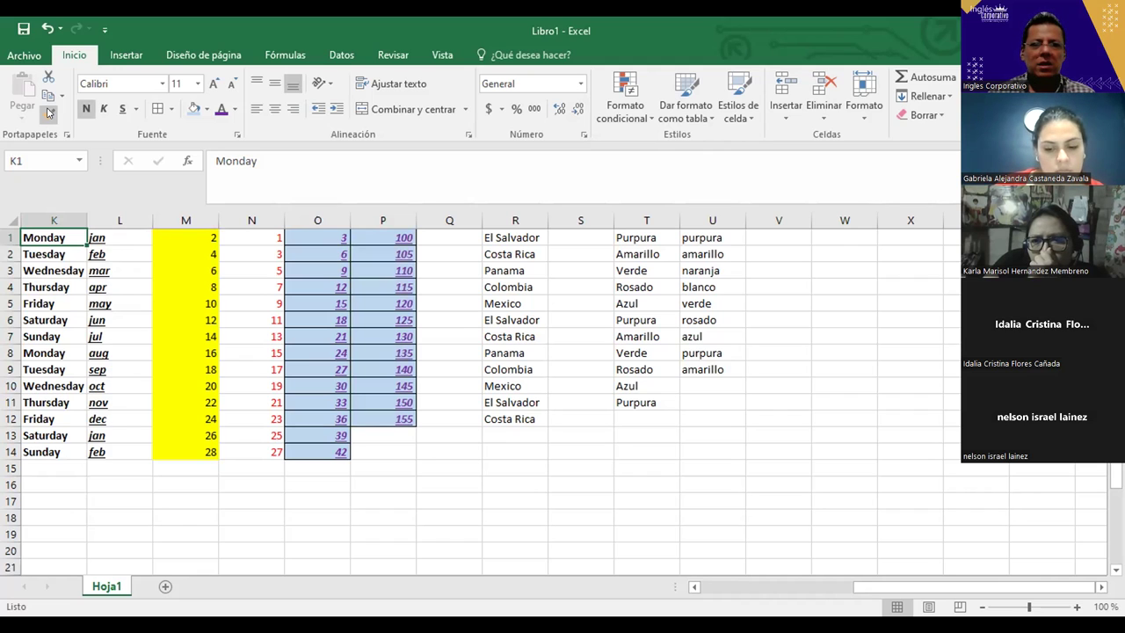
# Underline and italicize Monday in K1 with Ctrl+S and Ctrl+K.
pyautogui.hotkey('ctrl', 'shift', 'Down')
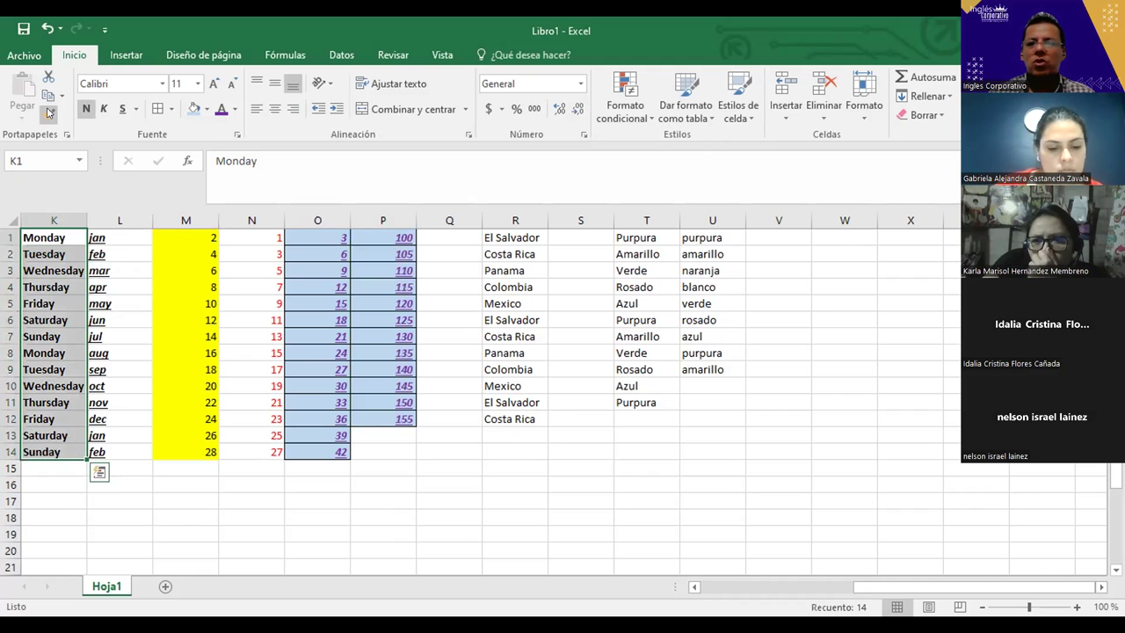
pyautogui.hotkey('ctrl', 'shift', 'Up')
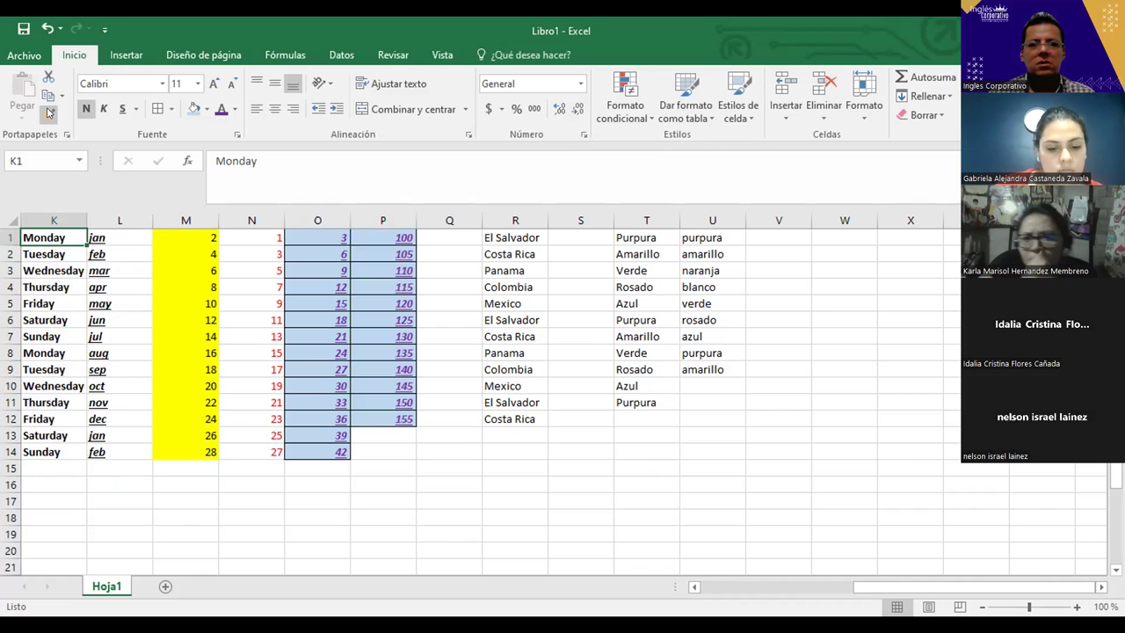
pyautogui.hotkey('ctrl', 's')
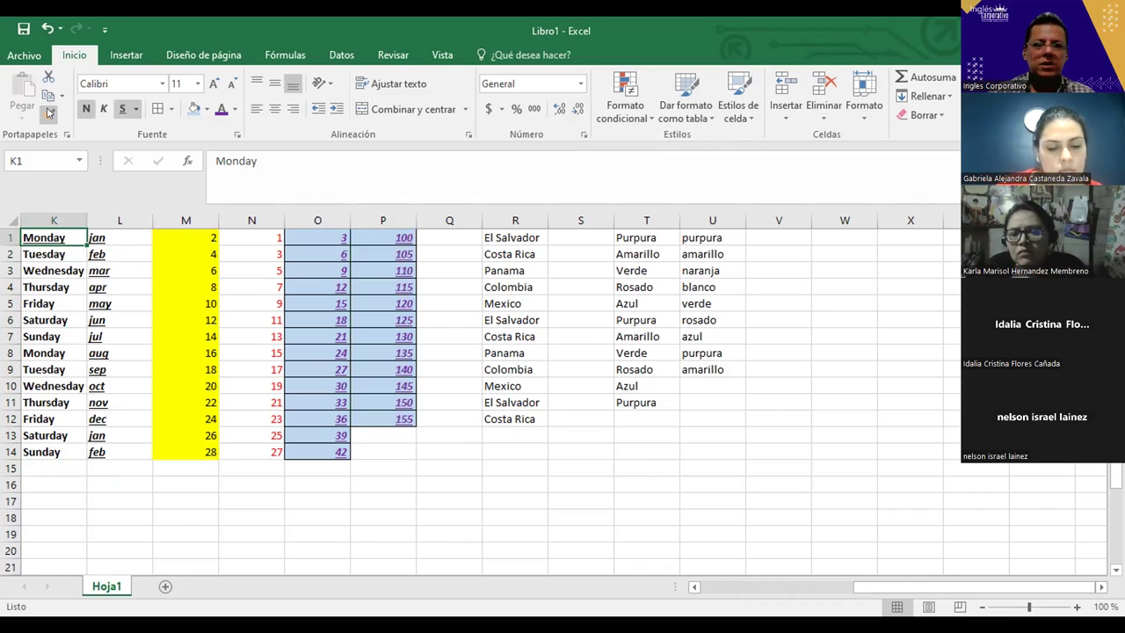
pyautogui.hotkey('ctrl', 'k')
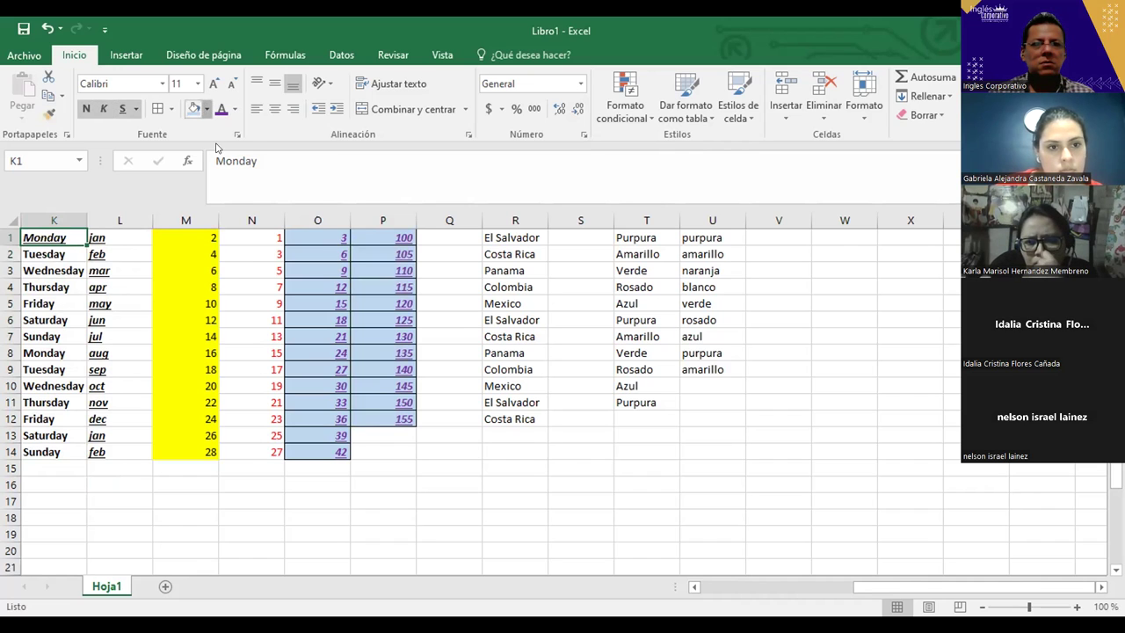
pyautogui.click(207, 109)
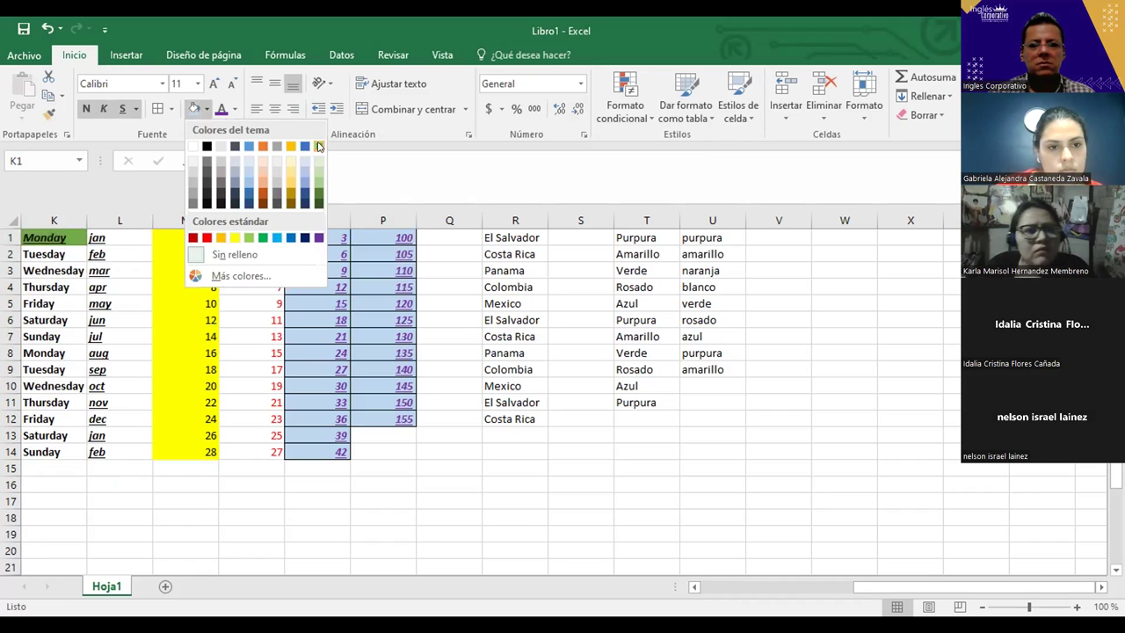
# Fill K1 with green and make the Monday text red.
pyautogui.click(254, 237)
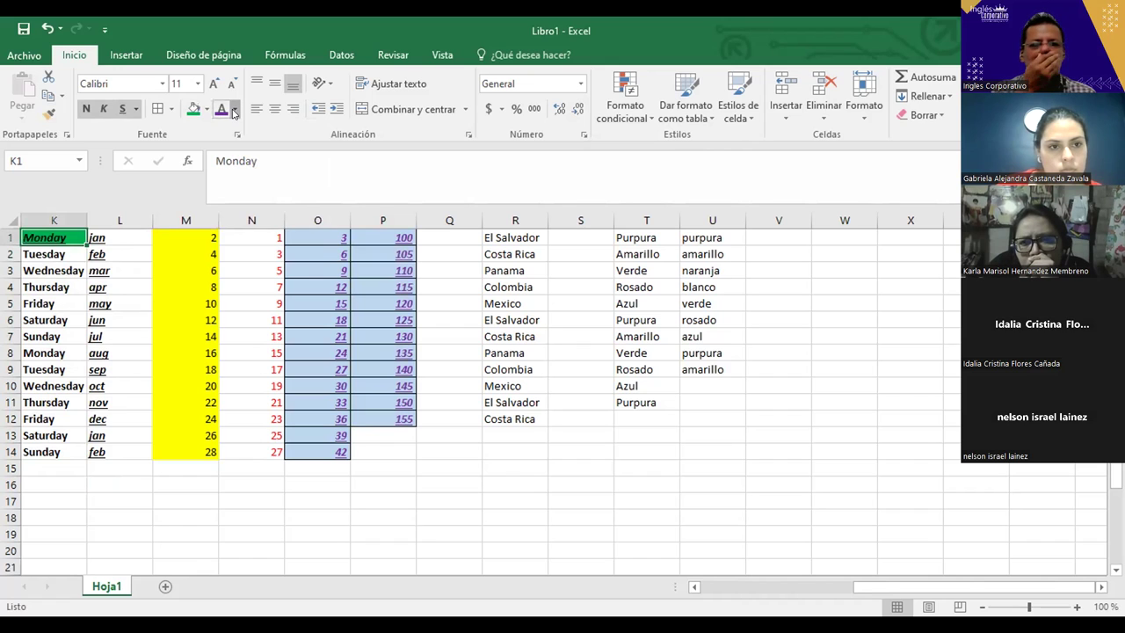
pyautogui.click(235, 109)
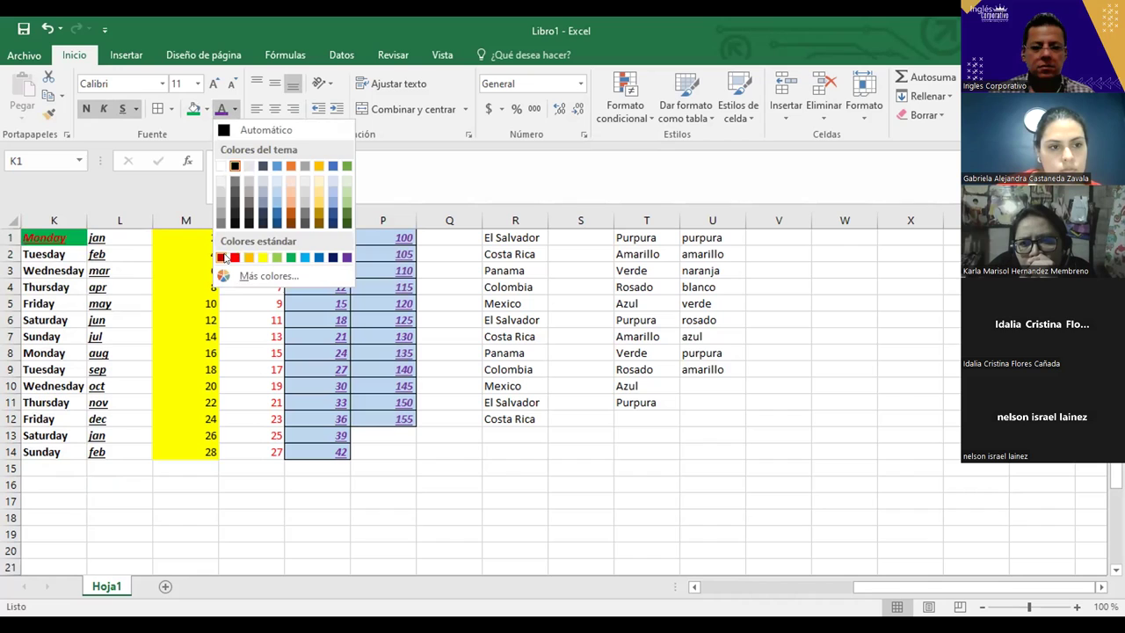
pyautogui.click(221, 254)
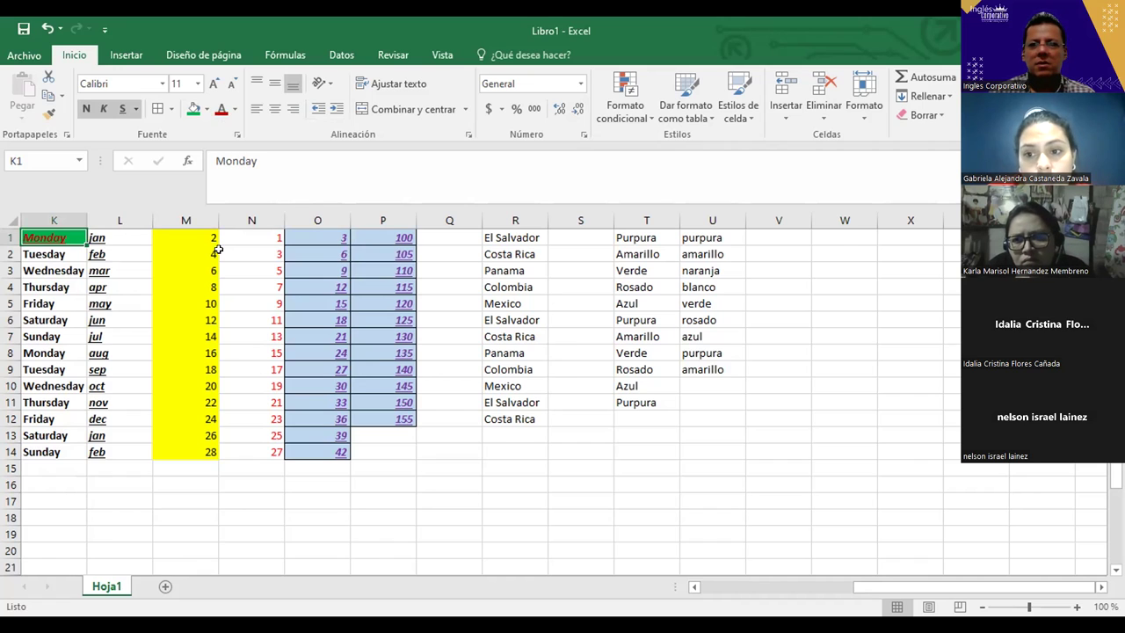
pyautogui.click(154, 109)
pyautogui.click(110, 269)
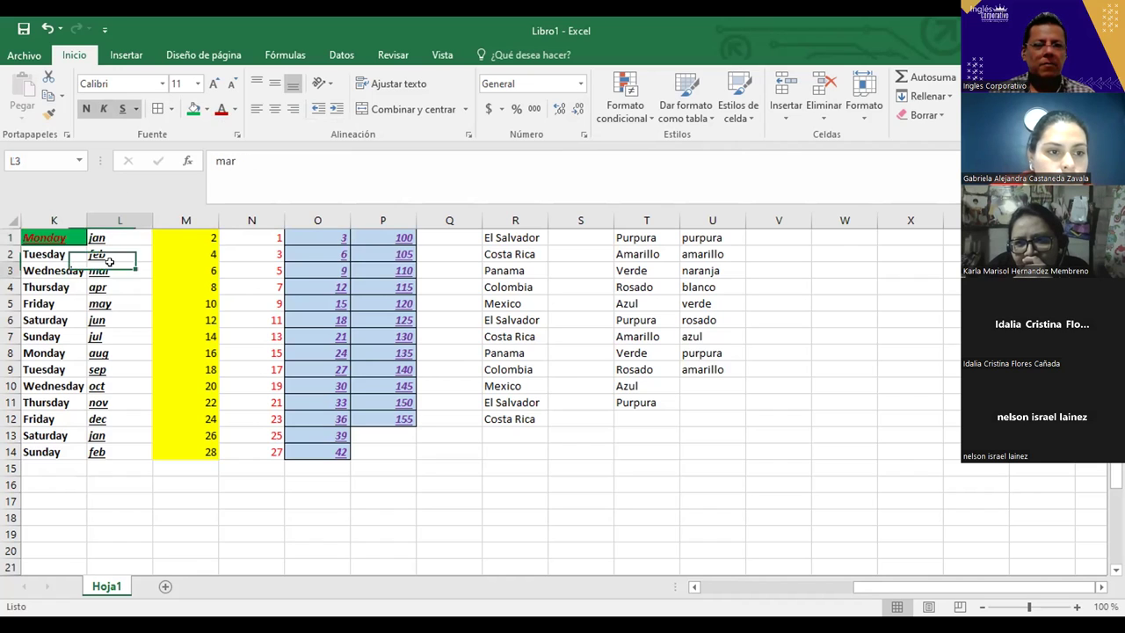
pyautogui.click(63, 236)
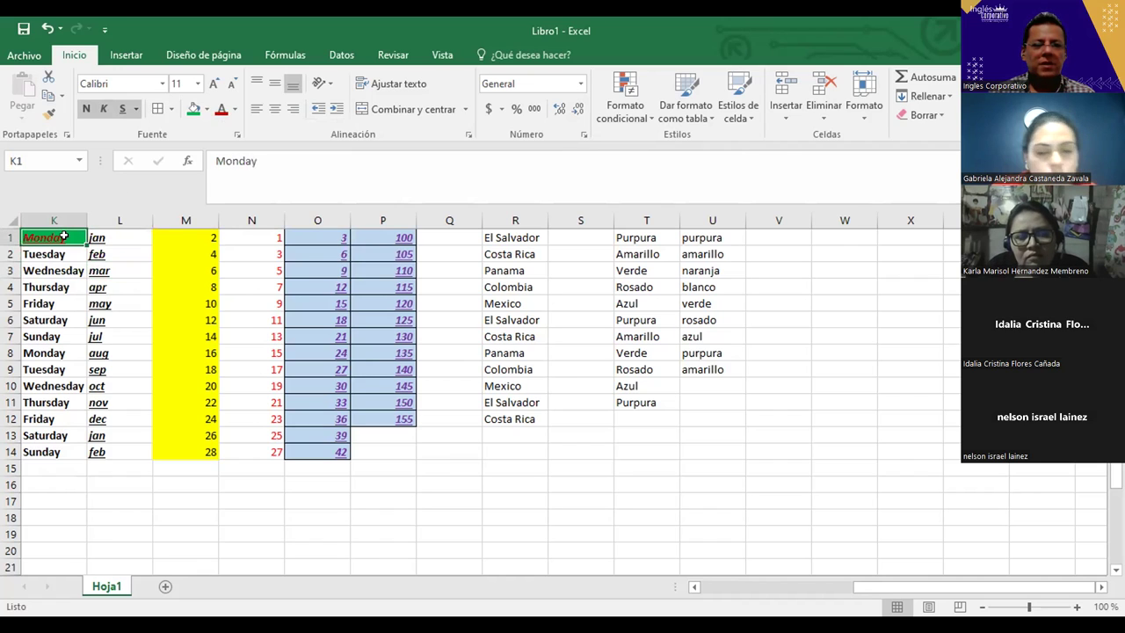
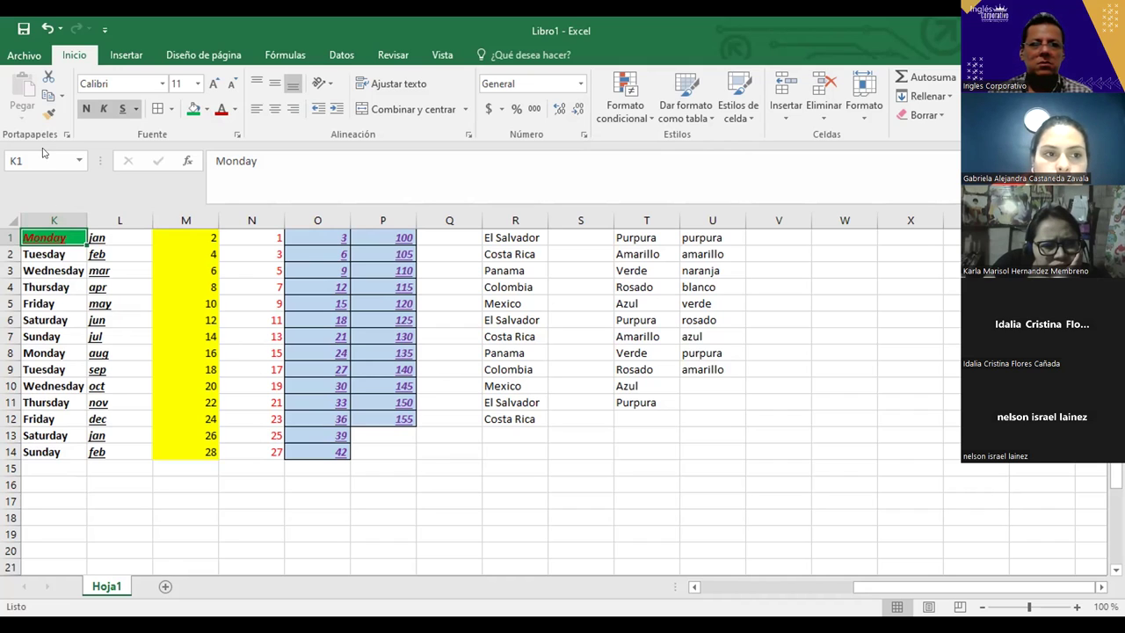
# Paint K1's green-filled italic format onto the countries in R1:R12, then reach Guardar como.
pyautogui.click(47, 113)
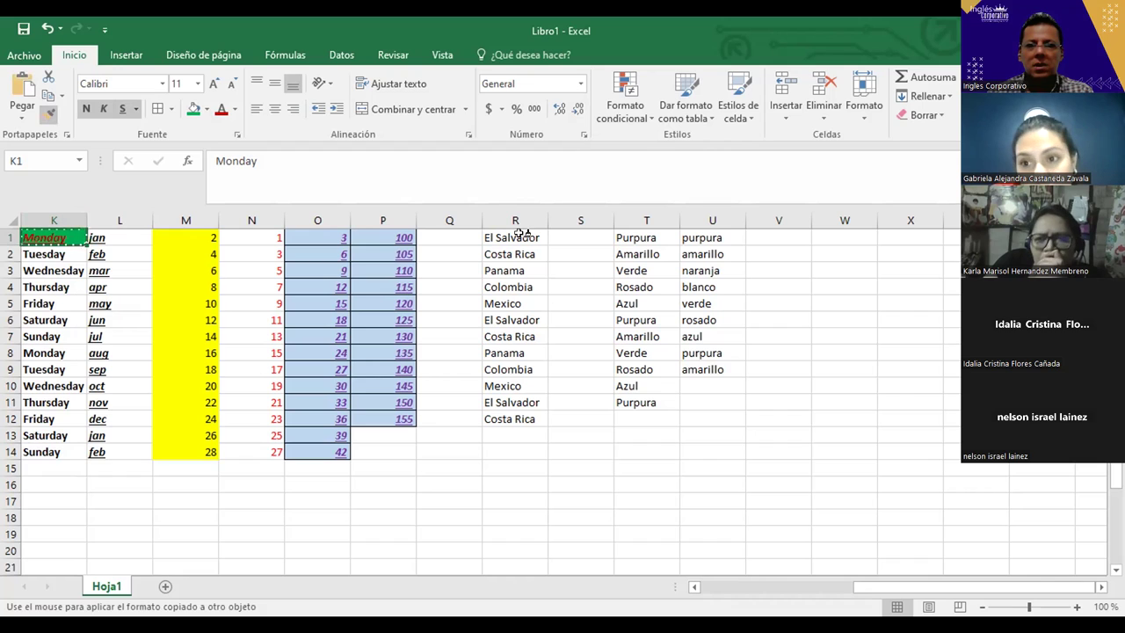
pyautogui.moveTo(523, 233); pyautogui.dragTo(496, 419)
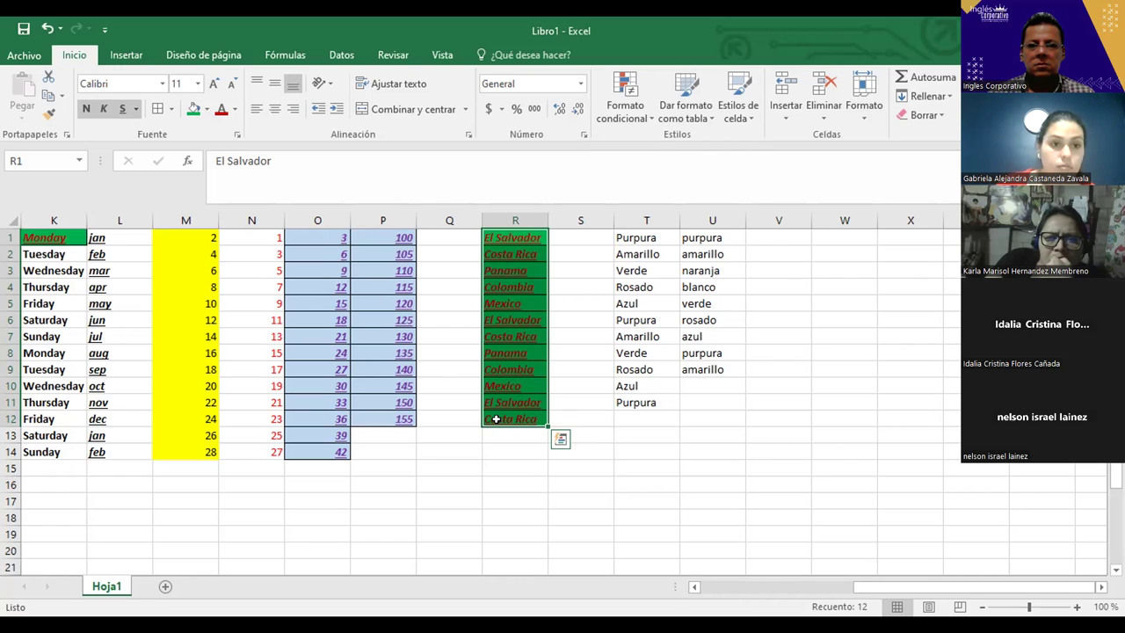
pyautogui.click(13, 51)
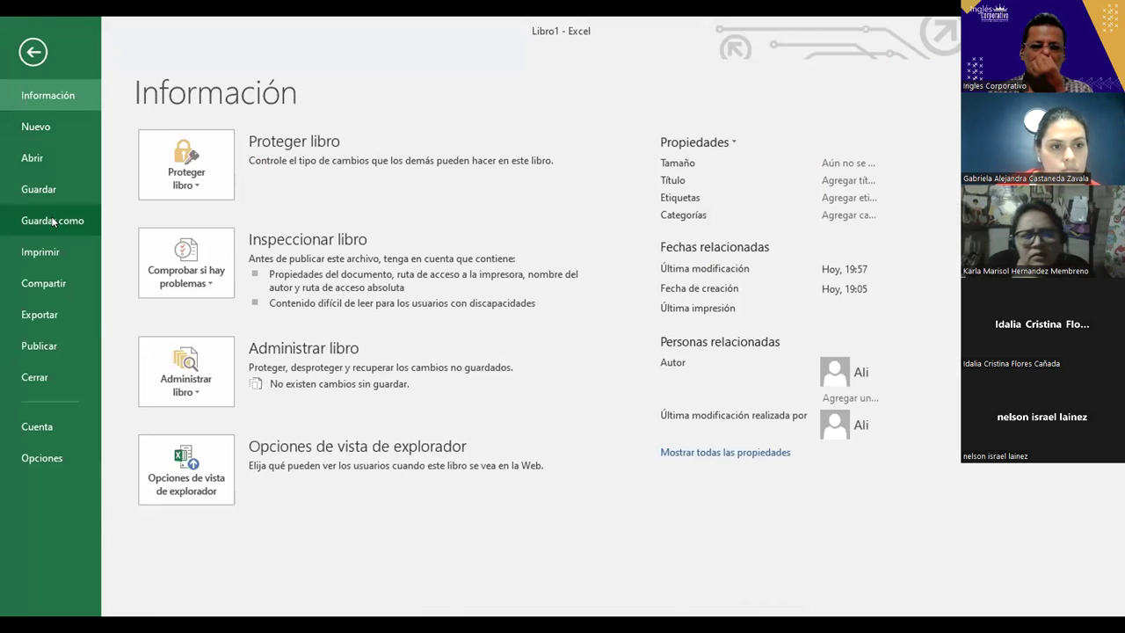
pyautogui.click(53, 222)
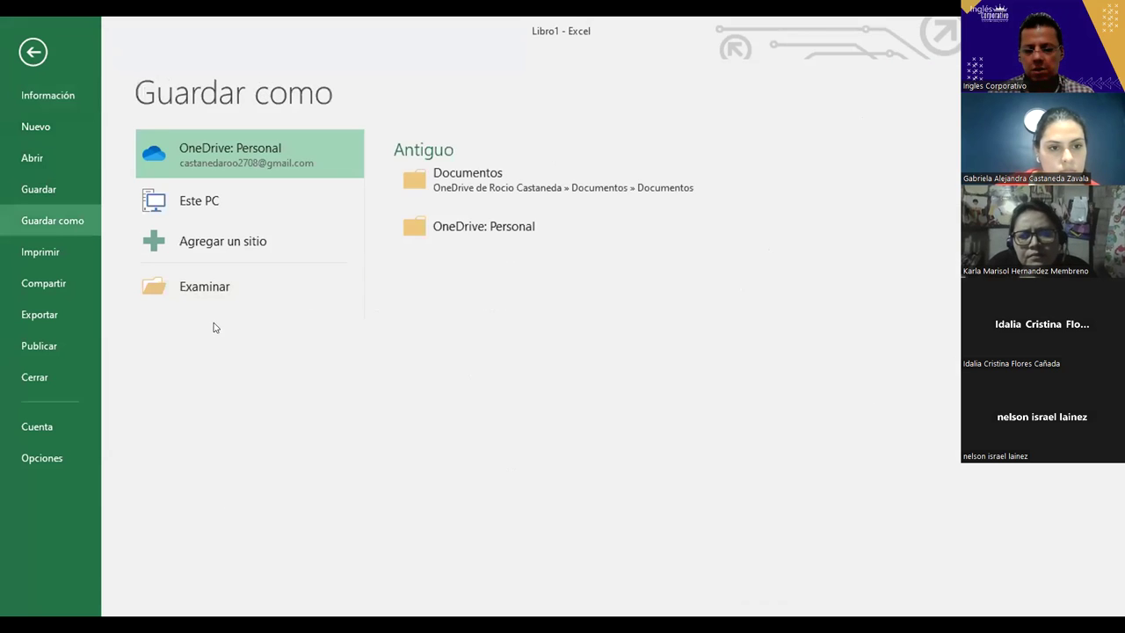
# Save the workbook to the Escritorio as 'Sesion 2'.
pyautogui.click(226, 289)
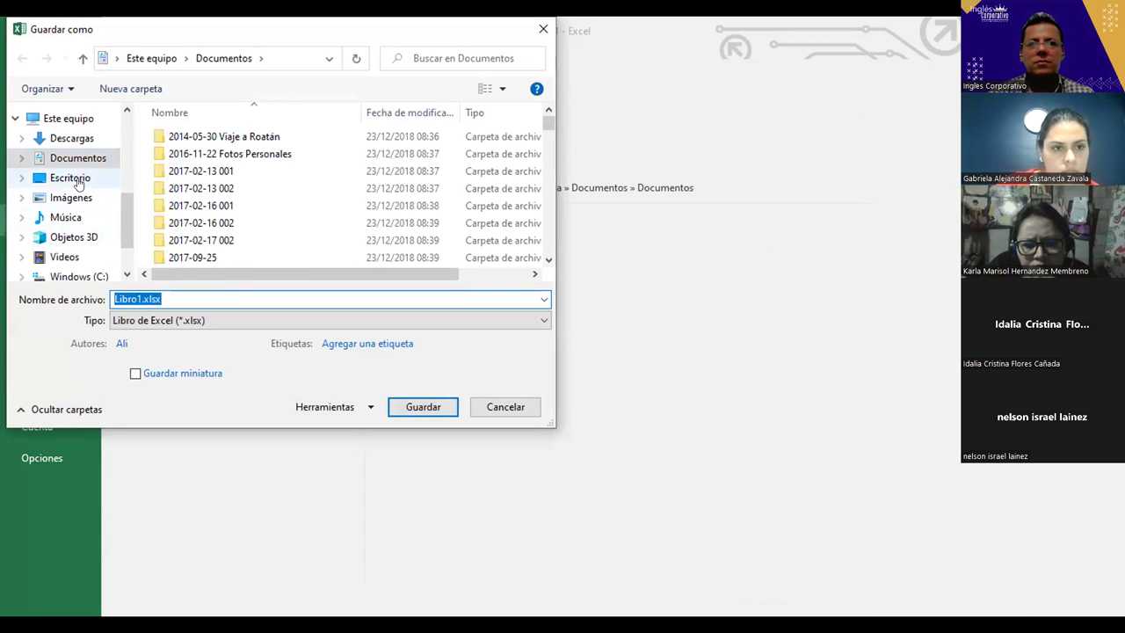
pyautogui.click(75, 178)
pyautogui.click(178, 299)
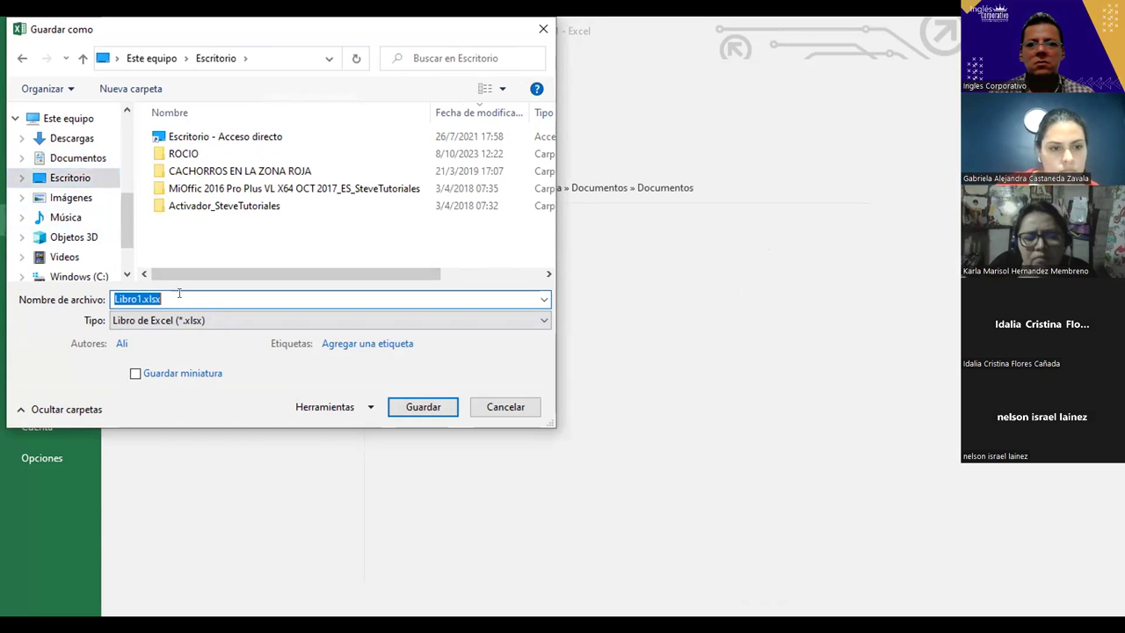
pyautogui.write('Sesion 2')
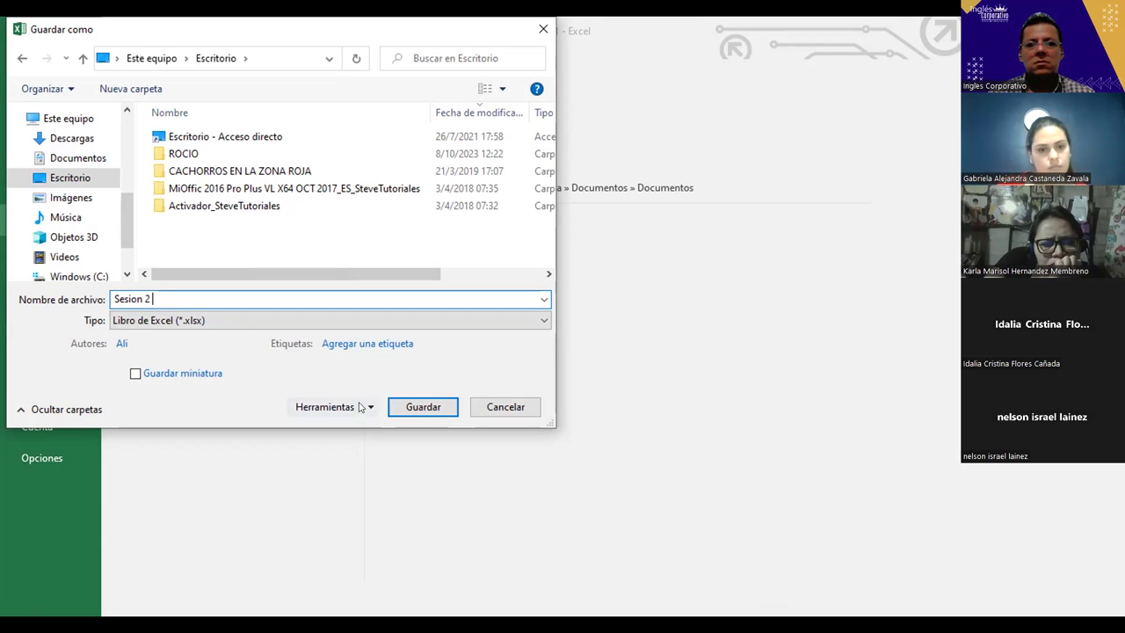
pyautogui.click(404, 401)
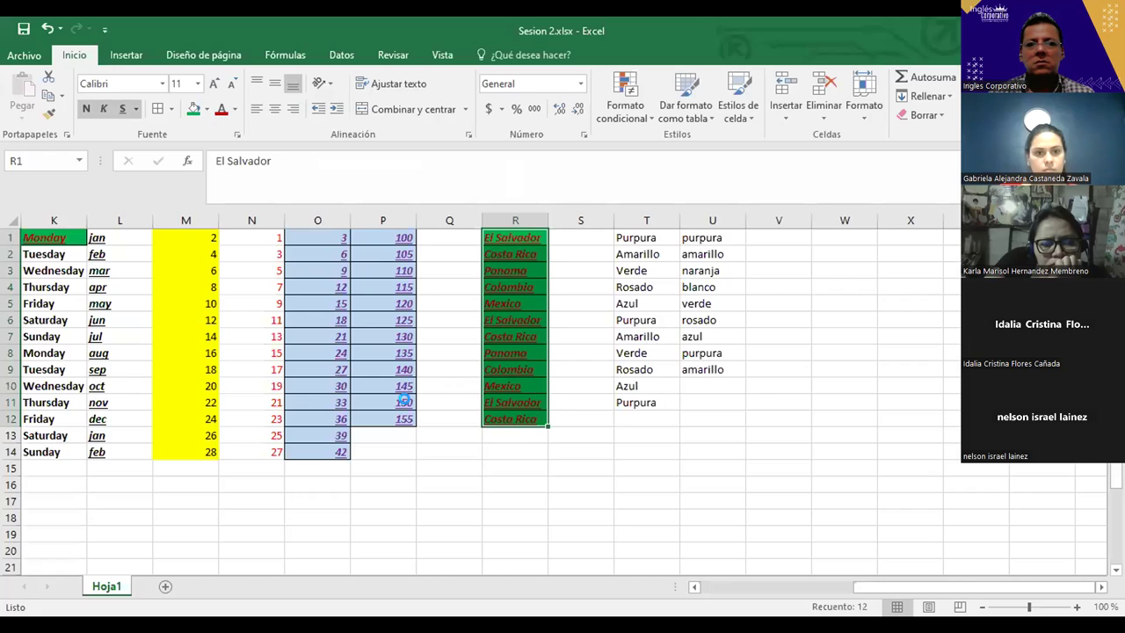